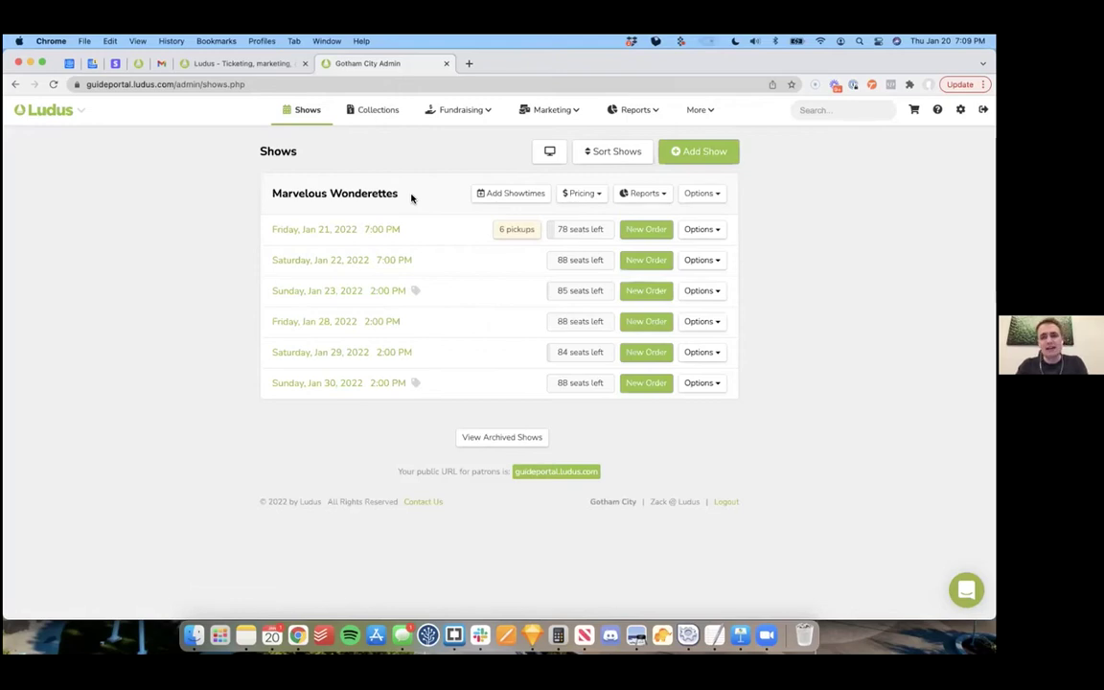
Step: Go to Collections and start a new collection from Add Collection
{"action": "left_click", "coordinate": [377, 115]}
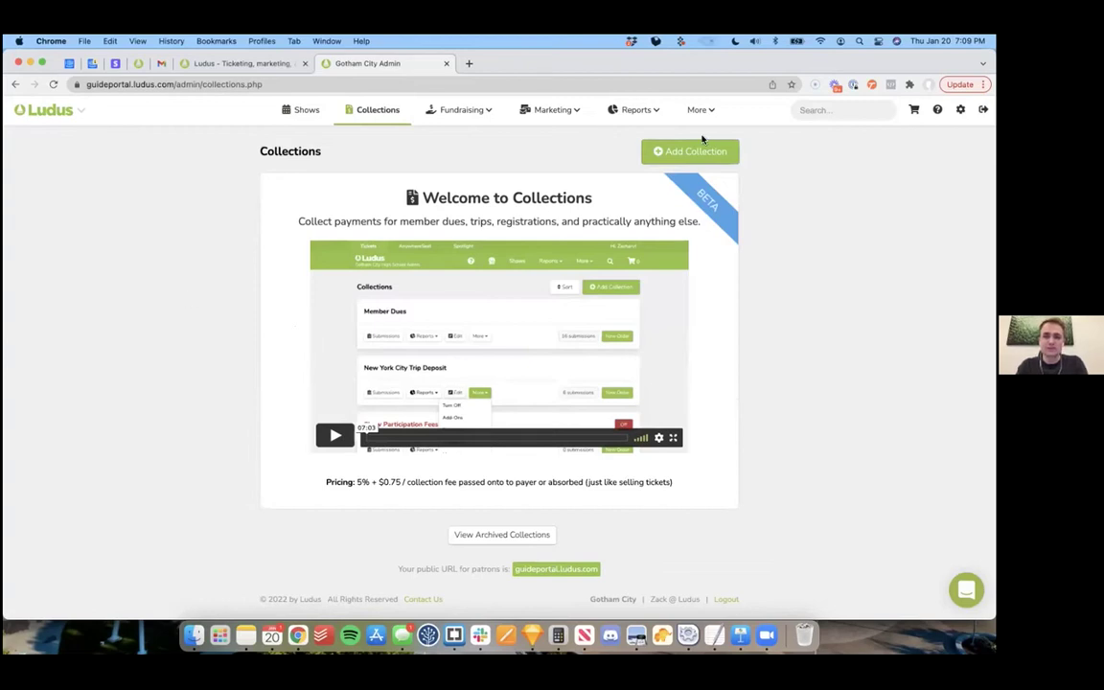
{"action": "left_click", "coordinate": [622, 145]}
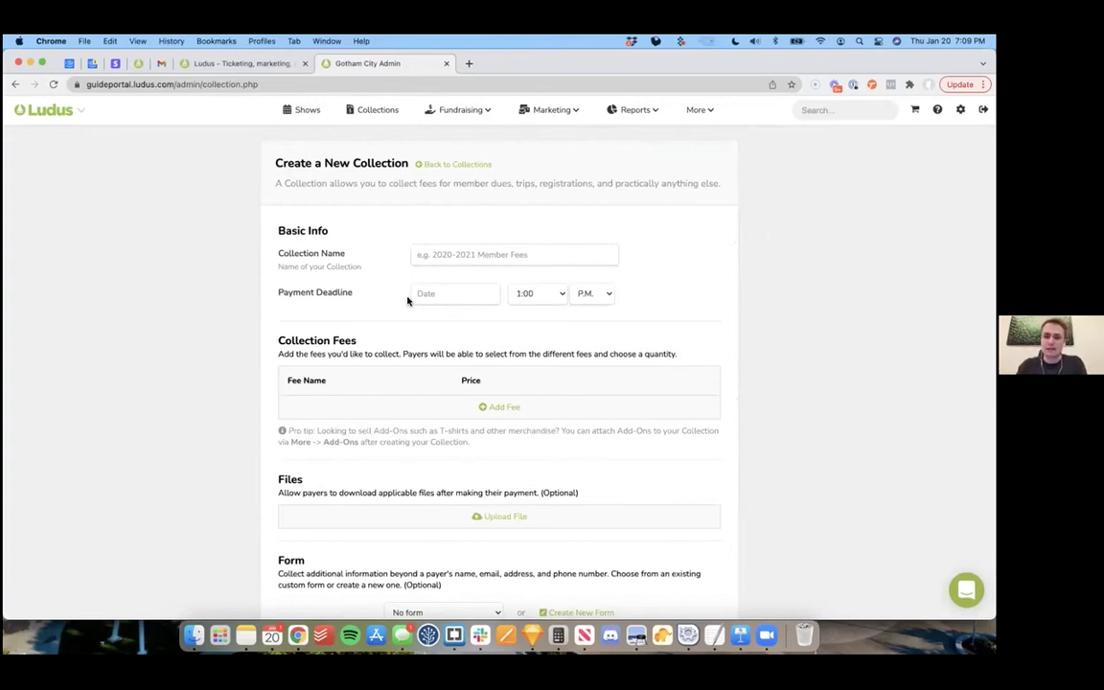
Step: Add an empty fee row to the new collection
{"action": "scroll", "coordinate": [400, 301], "scroll_direction": "down", "scroll_amount": 1}
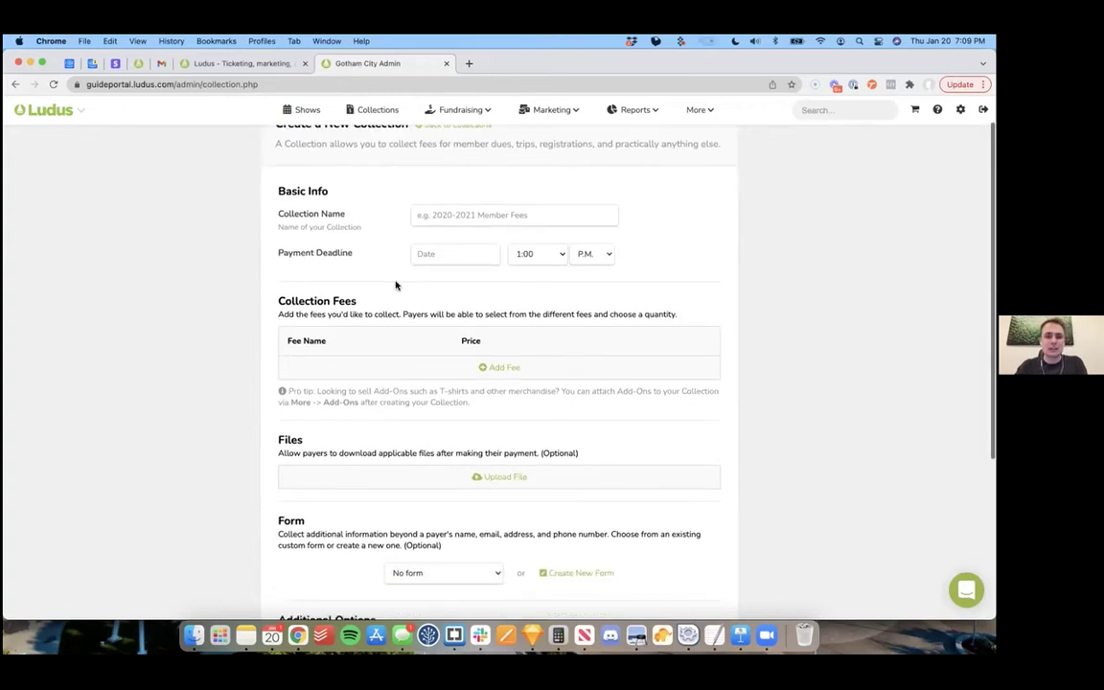
{"action": "scroll", "coordinate": [396, 286], "scroll_direction": "down", "scroll_amount": 2}
{"action": "left_click", "coordinate": [501, 286]}
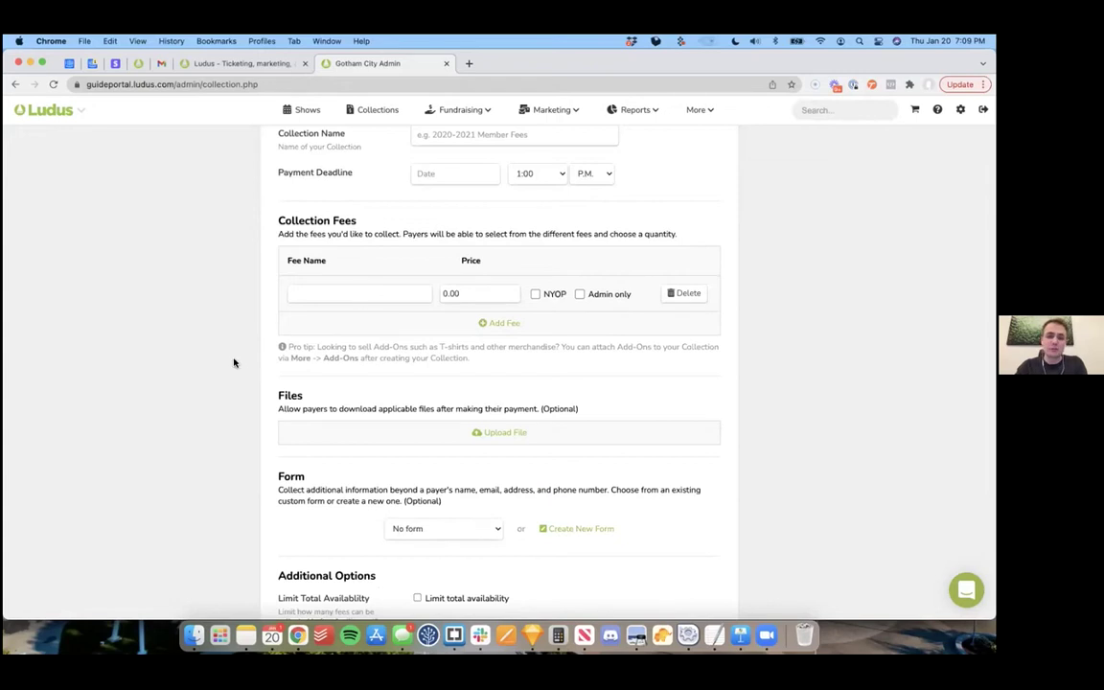
Step: Create a custom payer form containing one untitled text field
{"action": "scroll", "coordinate": [237, 366], "scroll_direction": "down", "scroll_amount": 3}
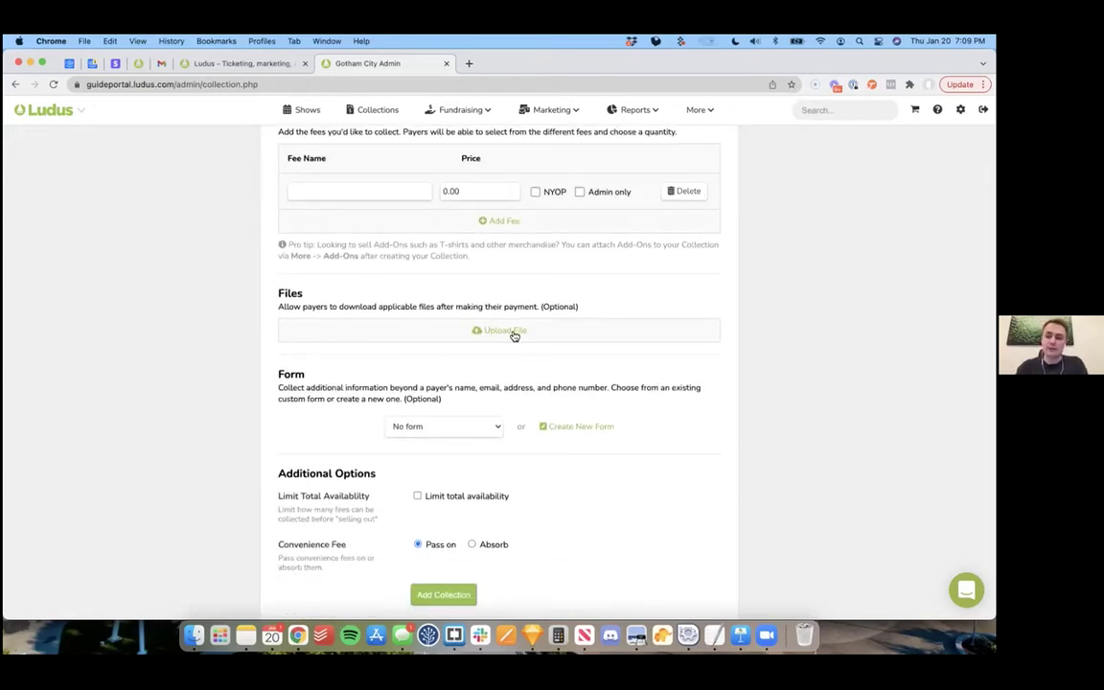
{"action": "scroll", "coordinate": [577, 389], "scroll_direction": "down", "scroll_amount": 3}
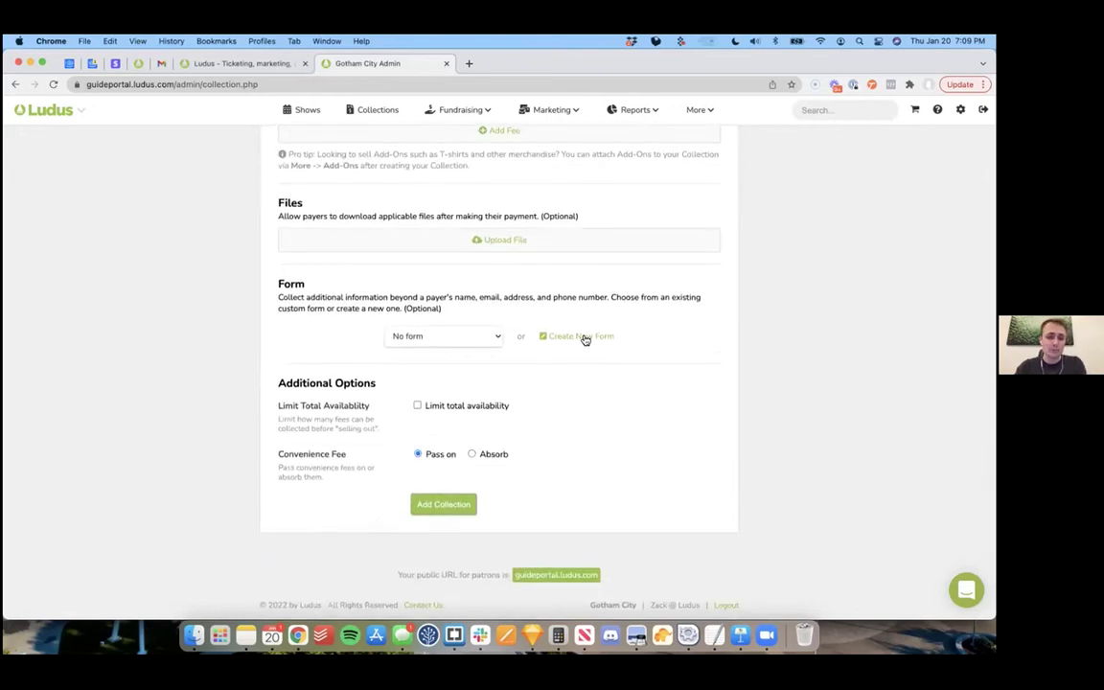
{"action": "left_click", "coordinate": [582, 336]}
{"action": "scroll", "coordinate": [767, 326], "scroll_direction": "down", "scroll_amount": 2}
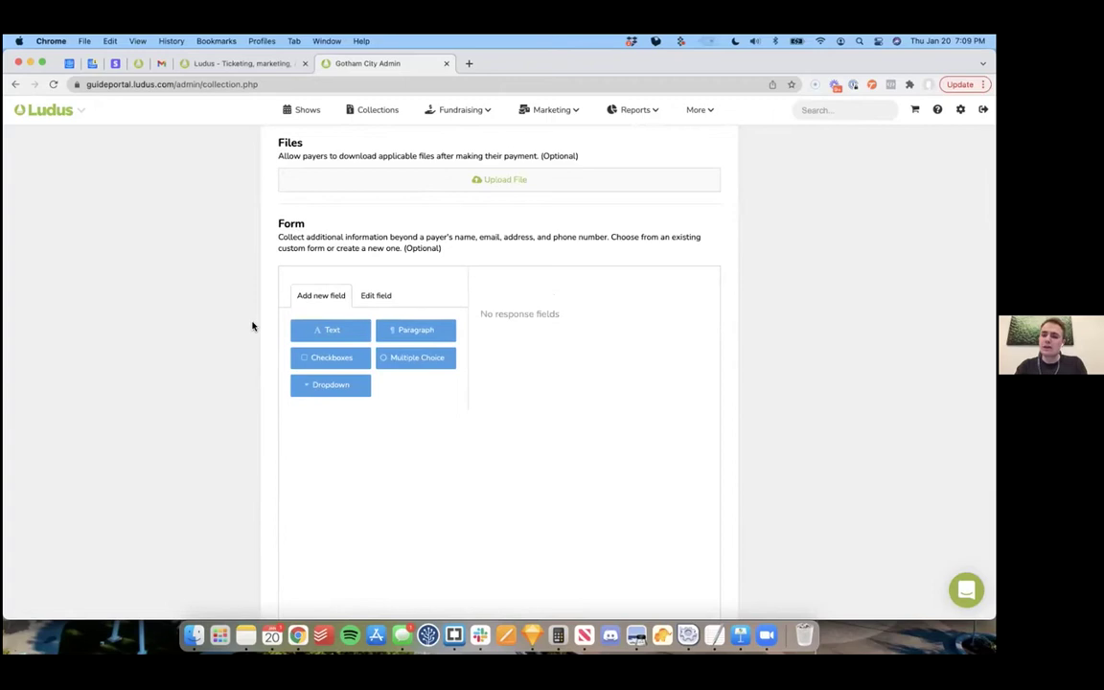
{"action": "left_click", "coordinate": [331, 329]}
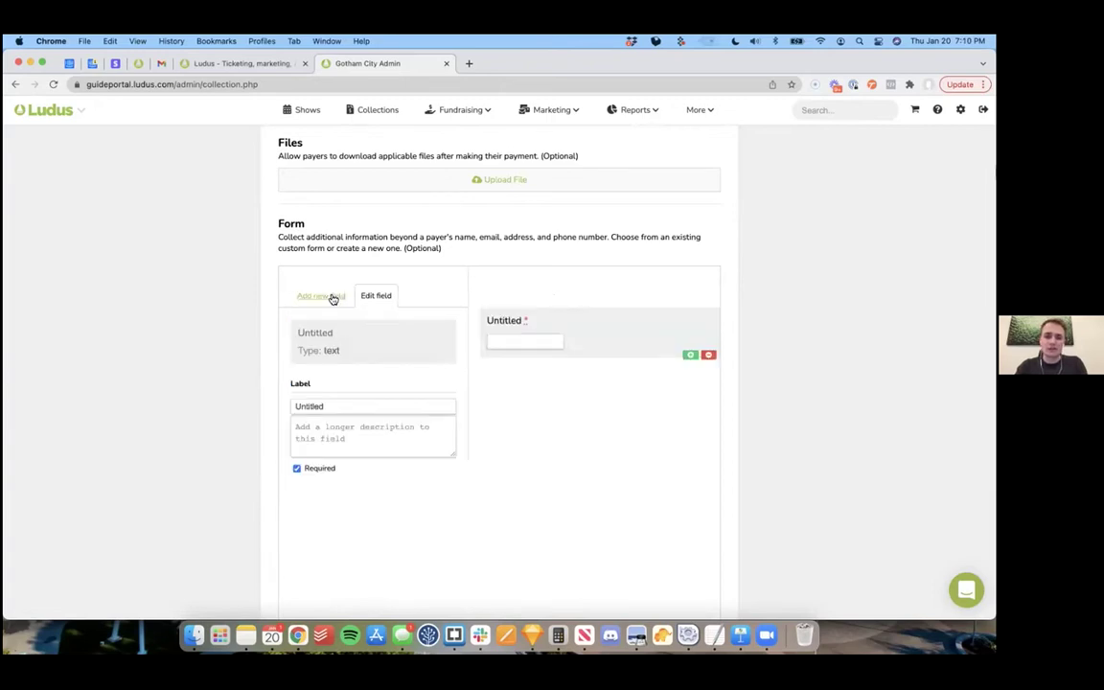
{"action": "left_click", "coordinate": [330, 297]}
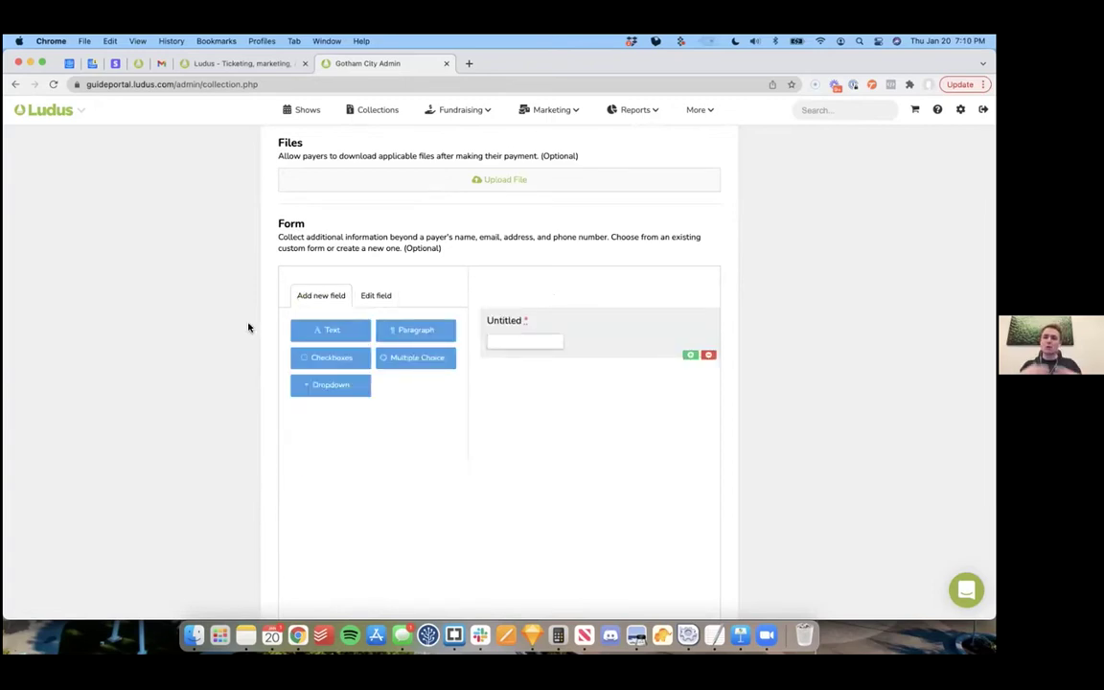
Step: Go to the Fundraising Donations page
{"action": "scroll", "coordinate": [230, 355], "scroll_direction": "down", "scroll_amount": 3}
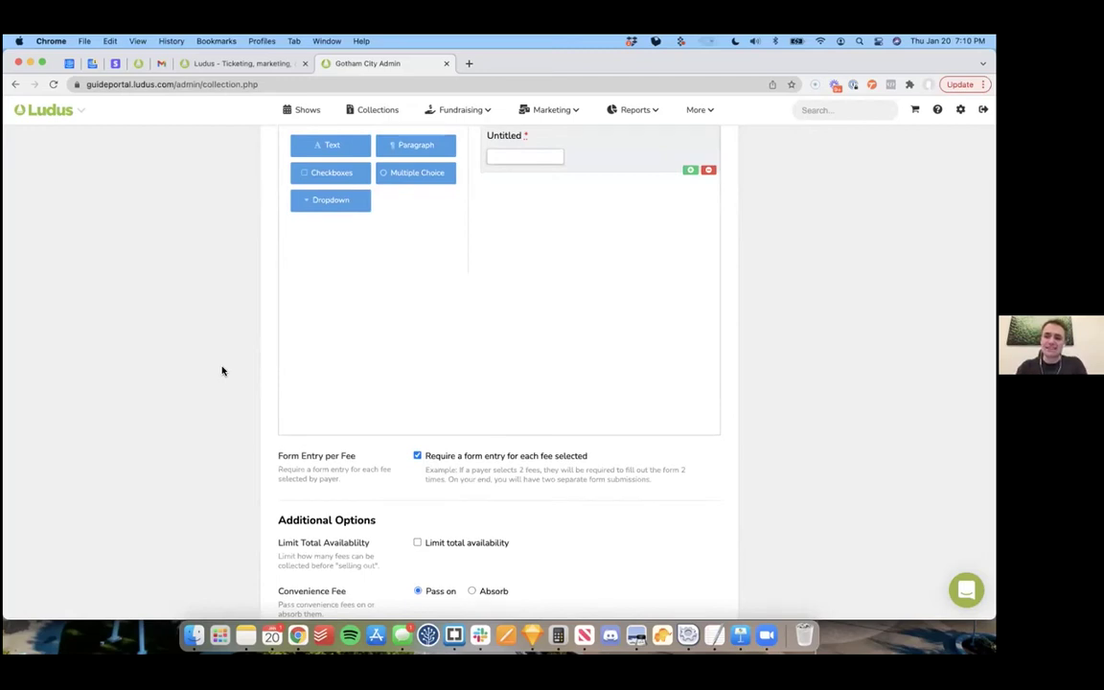
{"action": "scroll", "coordinate": [221, 371], "scroll_direction": "up", "scroll_amount": 10}
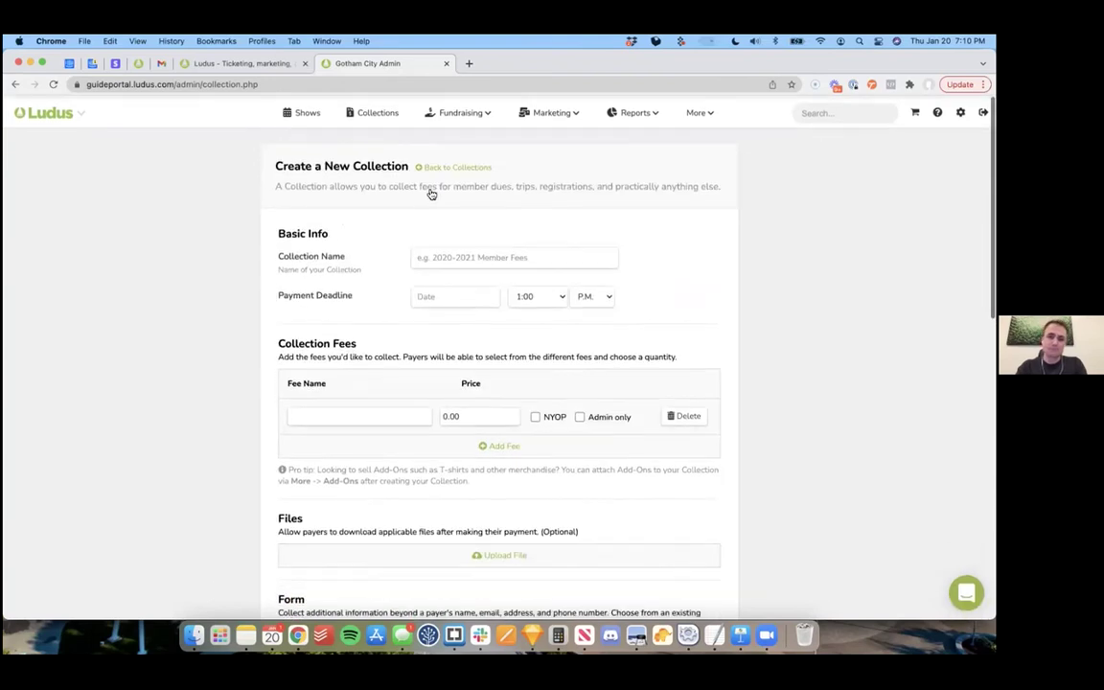
{"action": "mouse_move", "coordinate": [470, 112]}
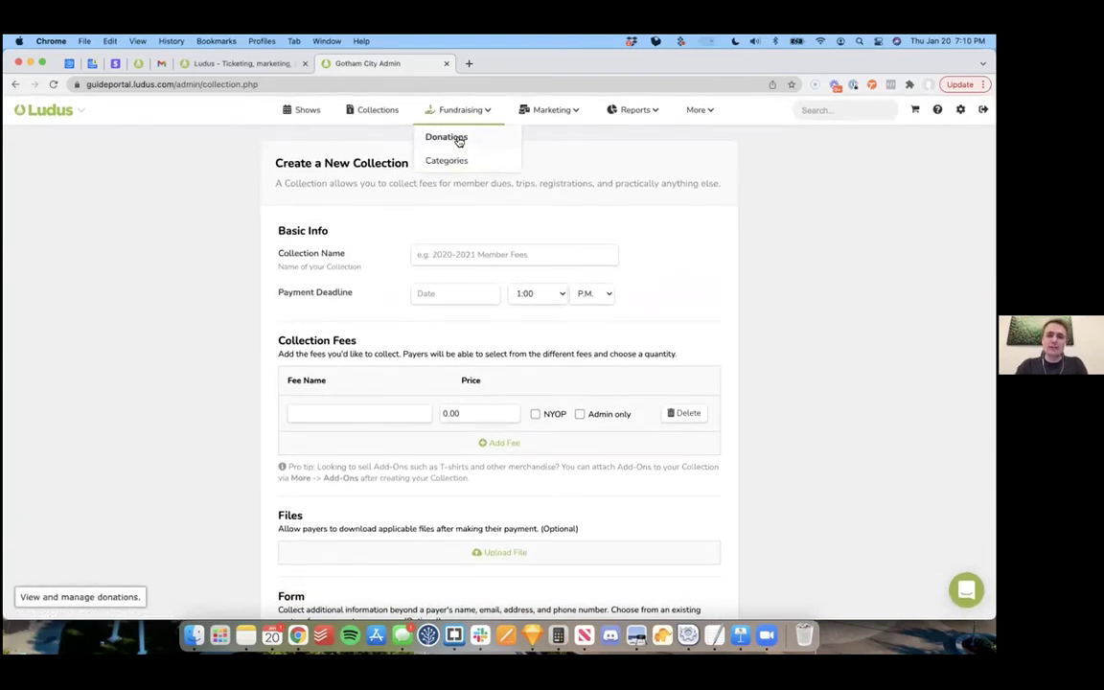
{"action": "left_click", "coordinate": [457, 140]}
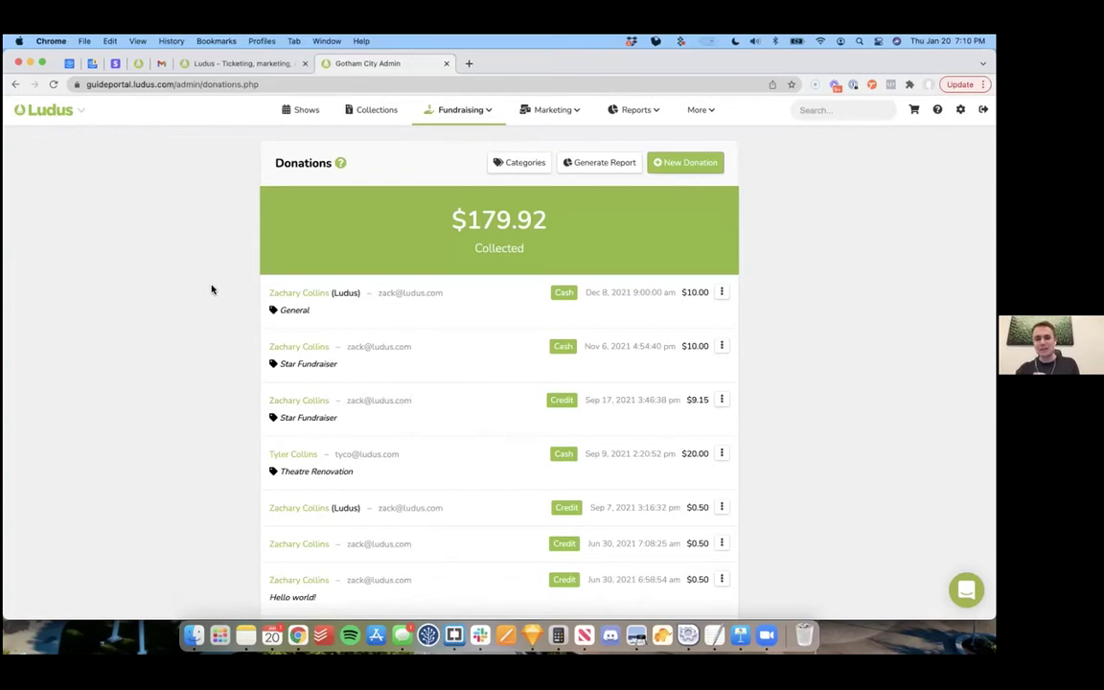
Step: View the donation categories General, Star Fundraiser and Theatre Renovation, then reveal the Marketing menu
{"action": "left_click", "coordinate": [524, 173]}
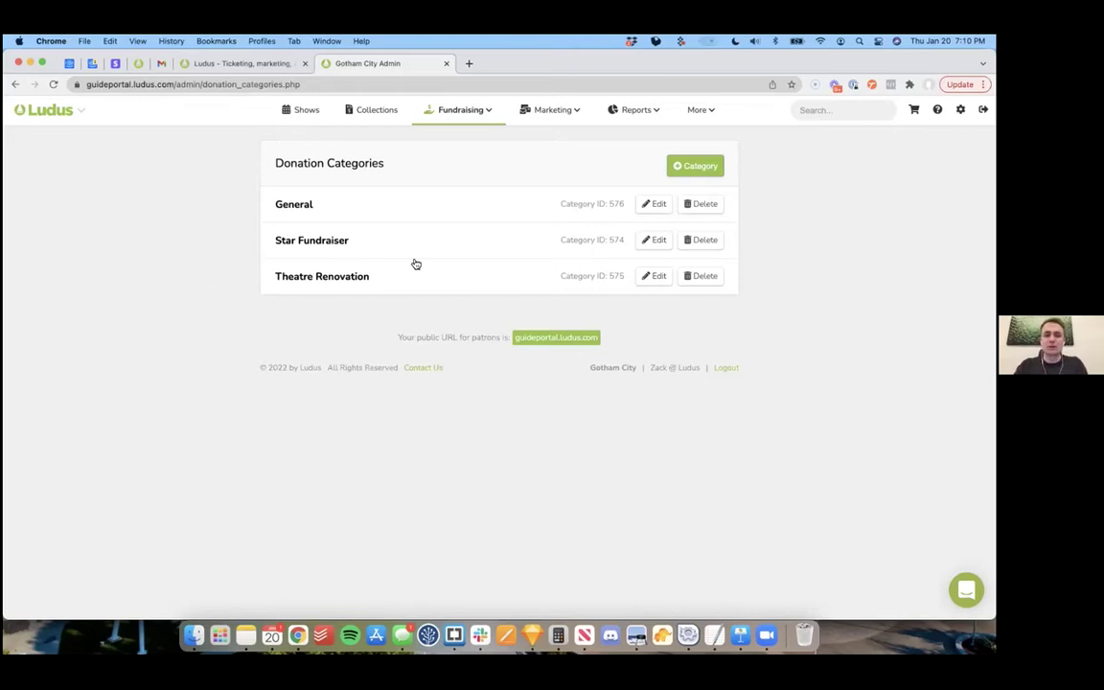
{"action": "left_click", "coordinate": [557, 112]}
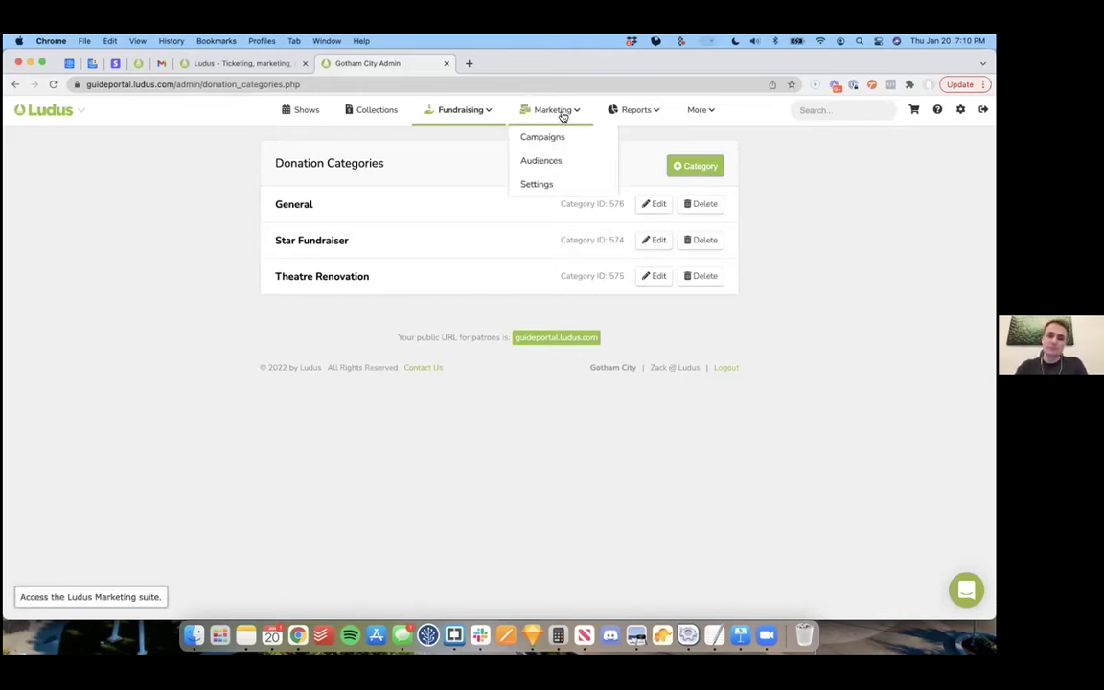
Step: Edit the Fall Show Announcement campaign and open its email in the Email Designer
{"action": "left_click", "coordinate": [554, 139]}
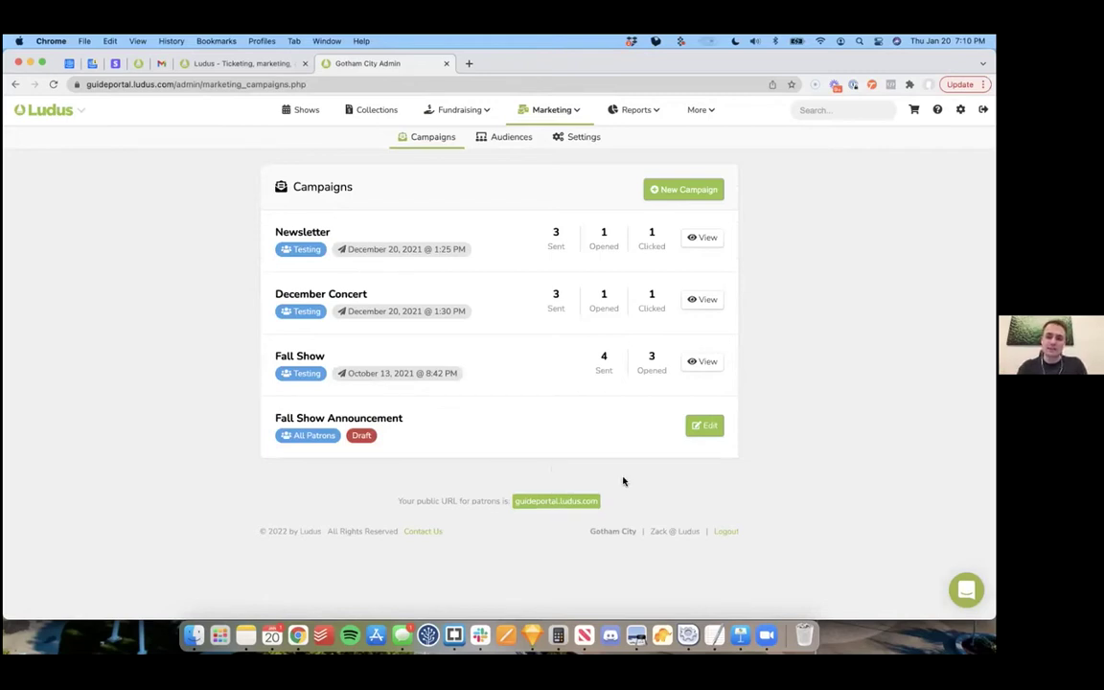
{"action": "left_click", "coordinate": [705, 427]}
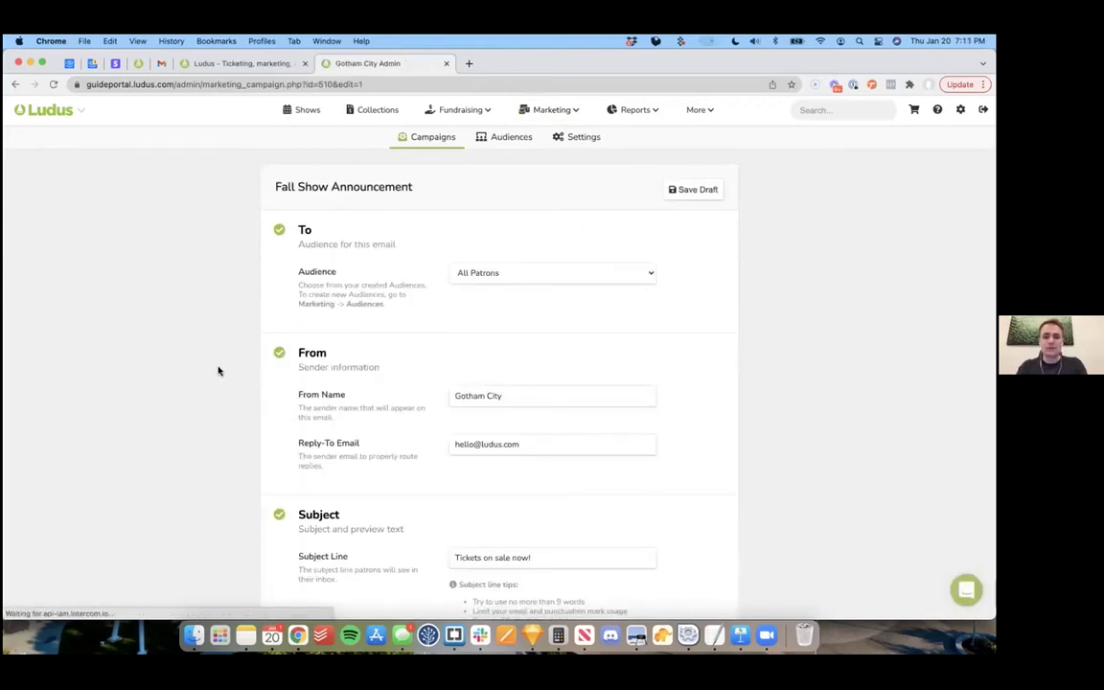
{"action": "scroll", "coordinate": [219, 371], "scroll_direction": "down", "scroll_amount": 4}
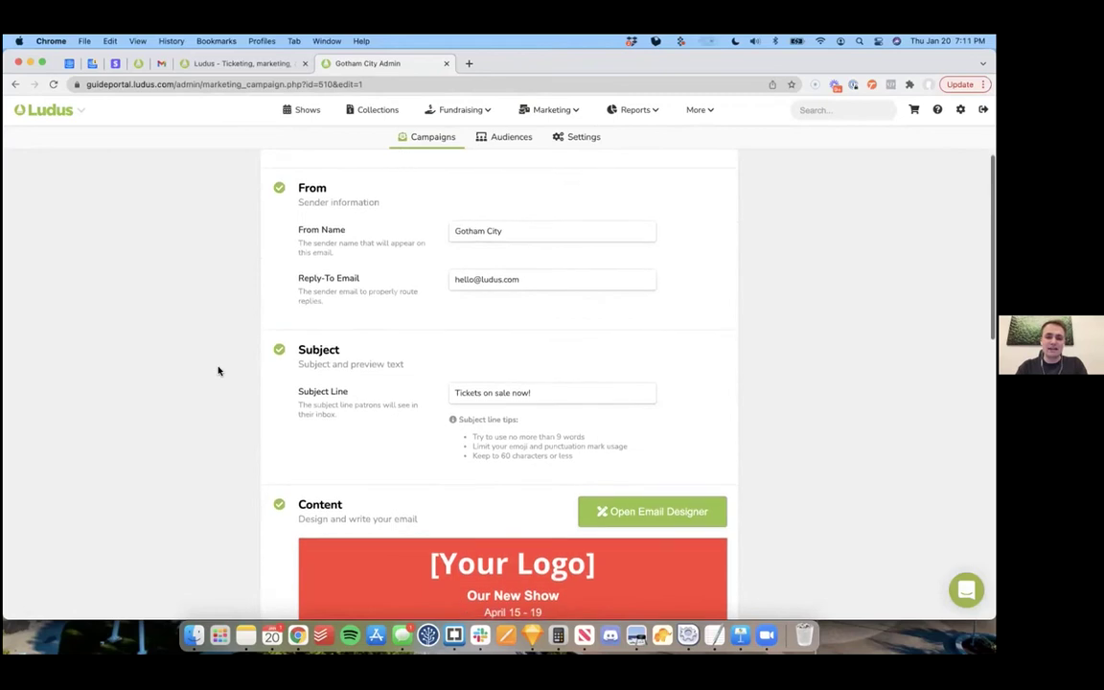
{"action": "scroll", "coordinate": [373, 348], "scroll_direction": "down", "scroll_amount": 6}
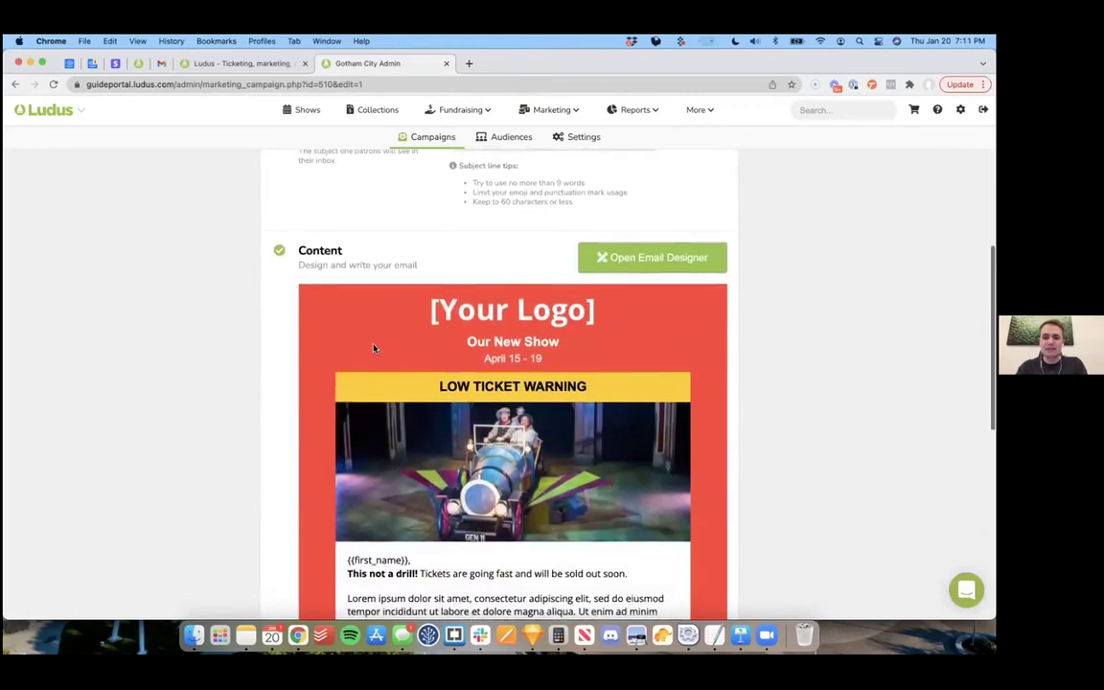
{"action": "left_click", "coordinate": [643, 257]}
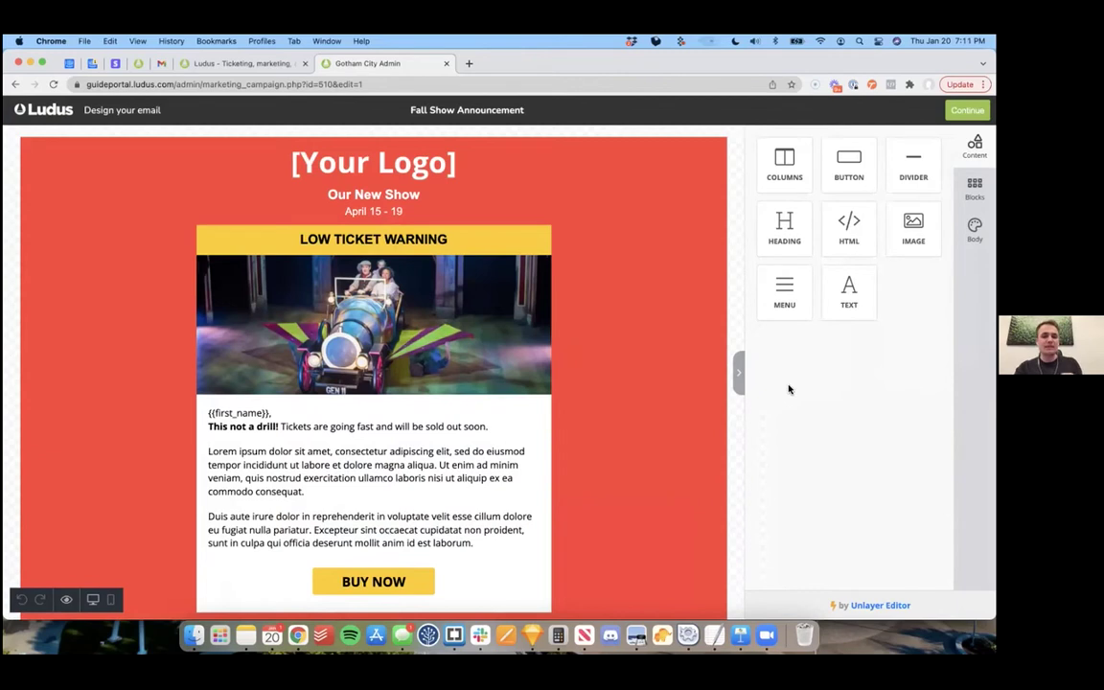
Step: Move the photo above LOW TICKET WARNING and back, then preview the email on mobile
{"action": "left_click_drag", "start_coordinate": [551, 326], "coordinate": [526, 226]}
{"action": "left_click_drag", "start_coordinate": [550, 293], "coordinate": [540, 447]}
{"action": "scroll", "coordinate": [291, 348], "scroll_direction": "down", "scroll_amount": 3}
{"action": "left_click", "coordinate": [234, 324]}
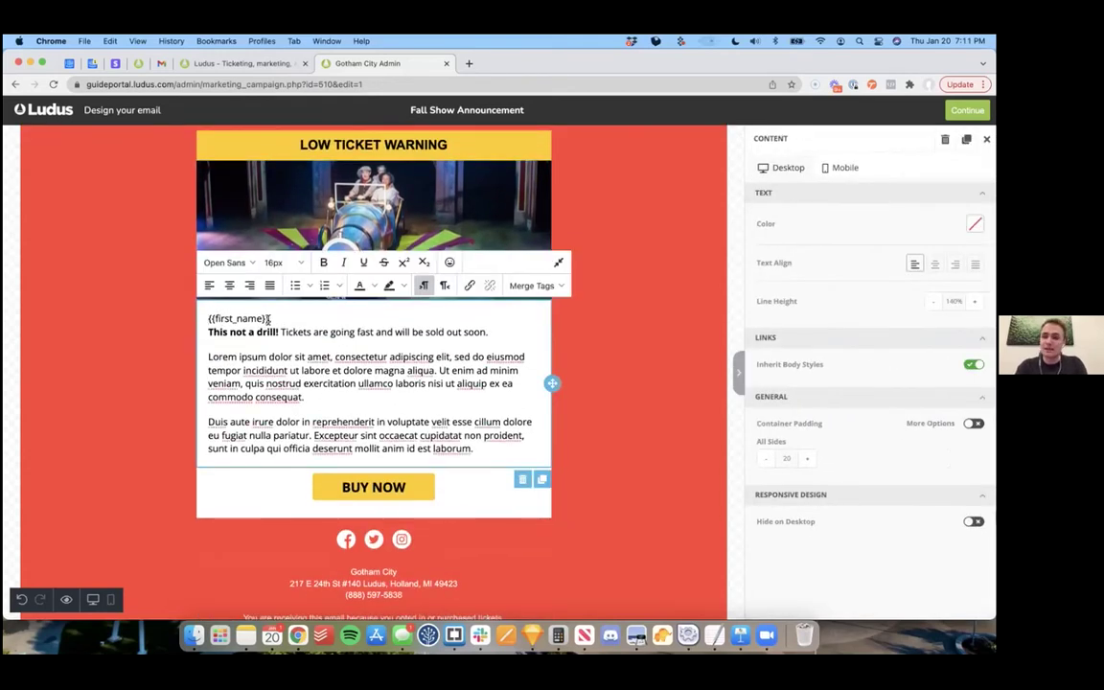
{"action": "left_click", "coordinate": [110, 600]}
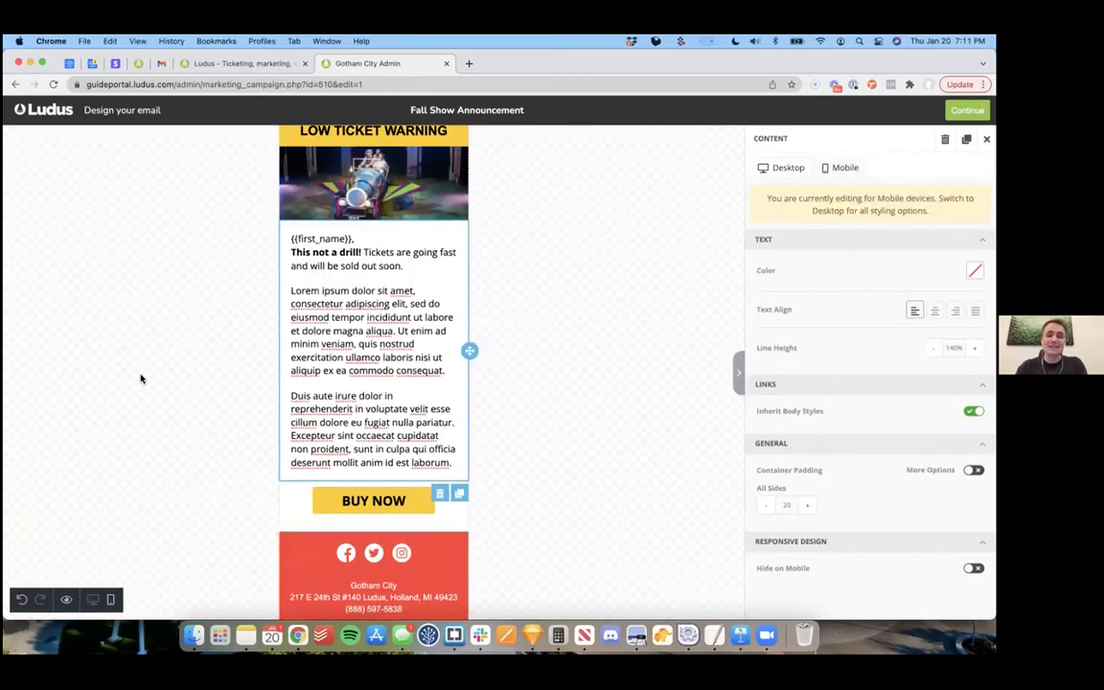
{"action": "scroll", "coordinate": [576, 313], "scroll_direction": "up", "scroll_amount": 2}
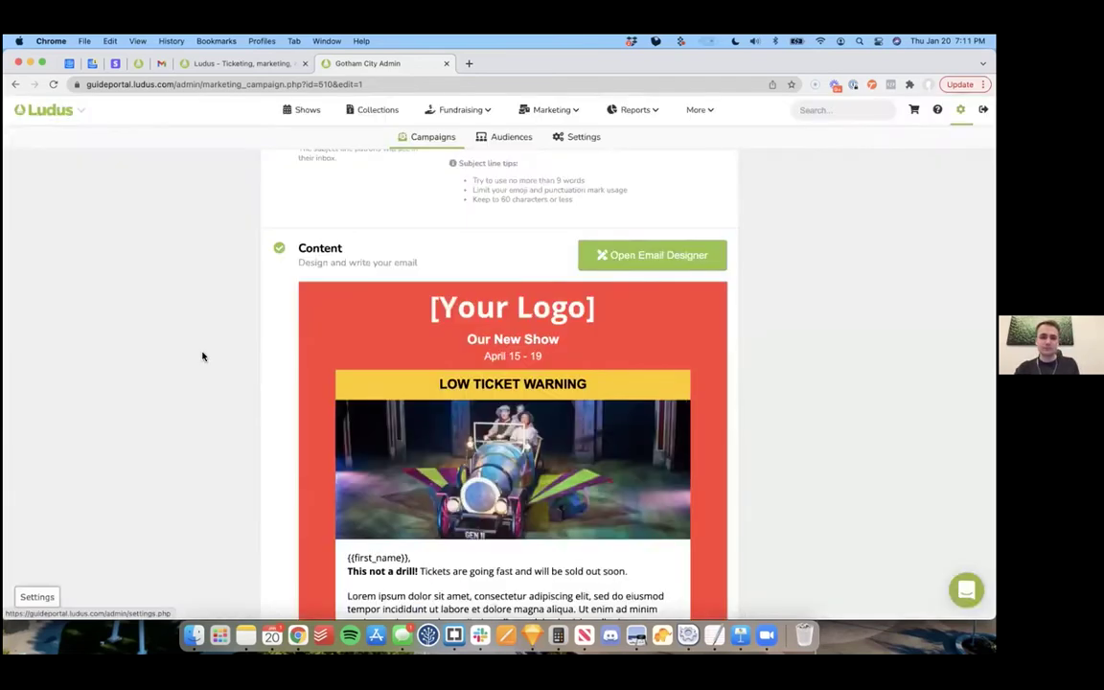
{"action": "scroll", "coordinate": [202, 357], "scroll_direction": "down", "scroll_amount": 10}
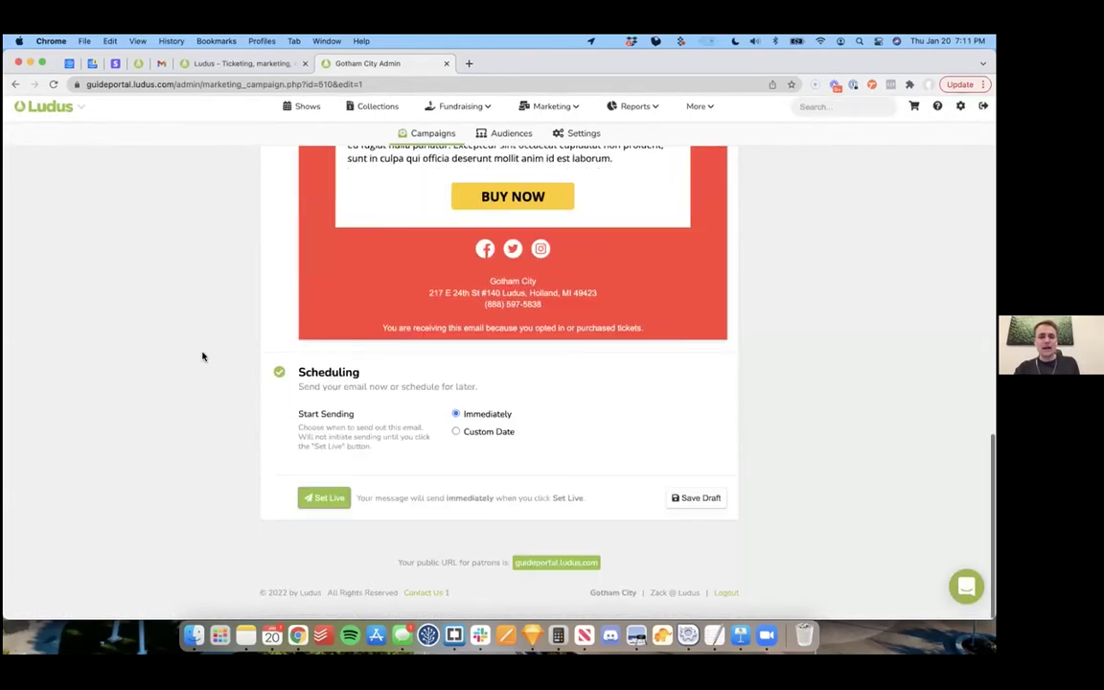
Step: Schedule the campaign for a custom date, 01/20/2022 at 8:00 PM US/Eastern
{"action": "left_click", "coordinate": [456, 436]}
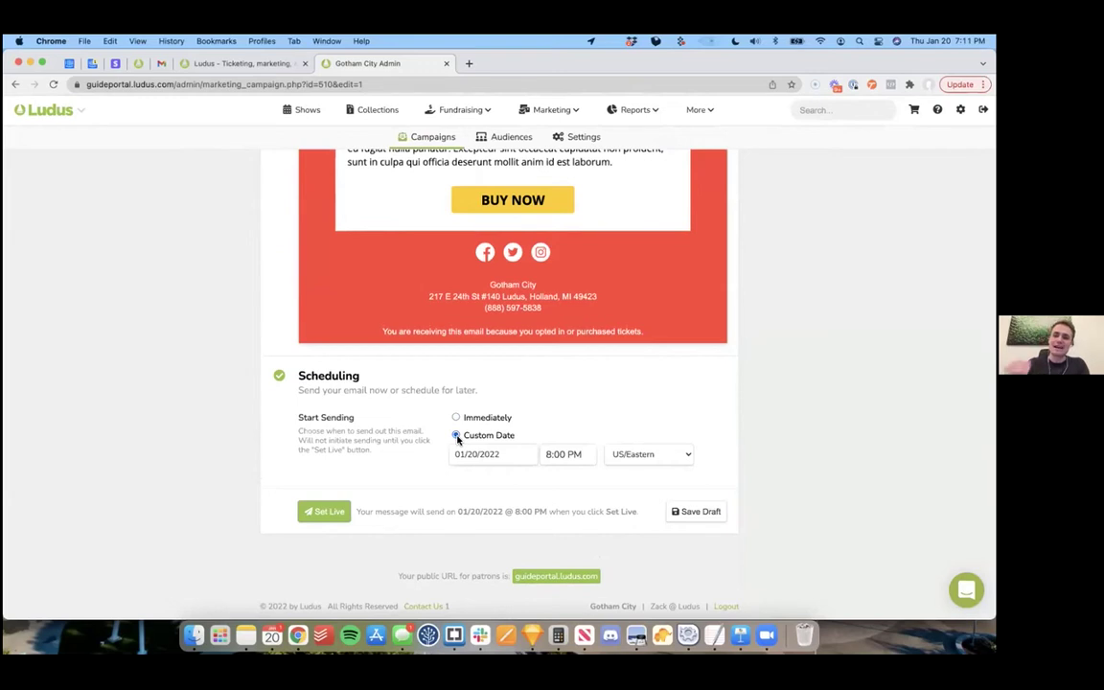
{"action": "scroll", "coordinate": [506, 399], "scroll_direction": "up", "scroll_amount": 15}
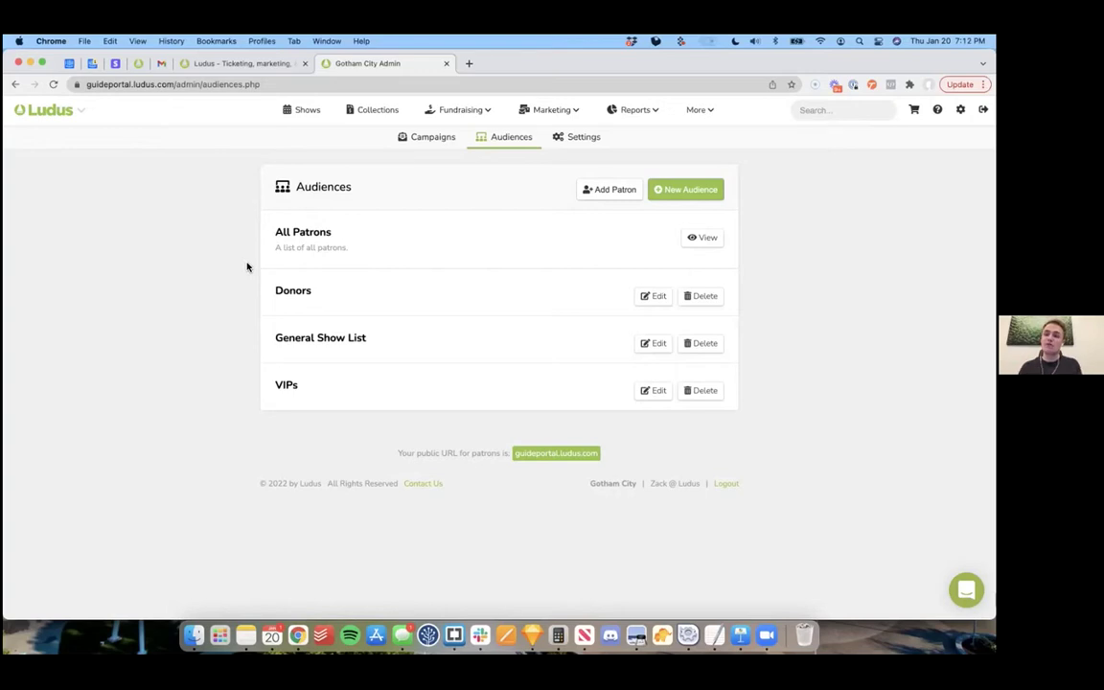
Step: Open the Donors audience and browse its rule types without adding one
{"action": "left_click", "coordinate": [654, 296]}
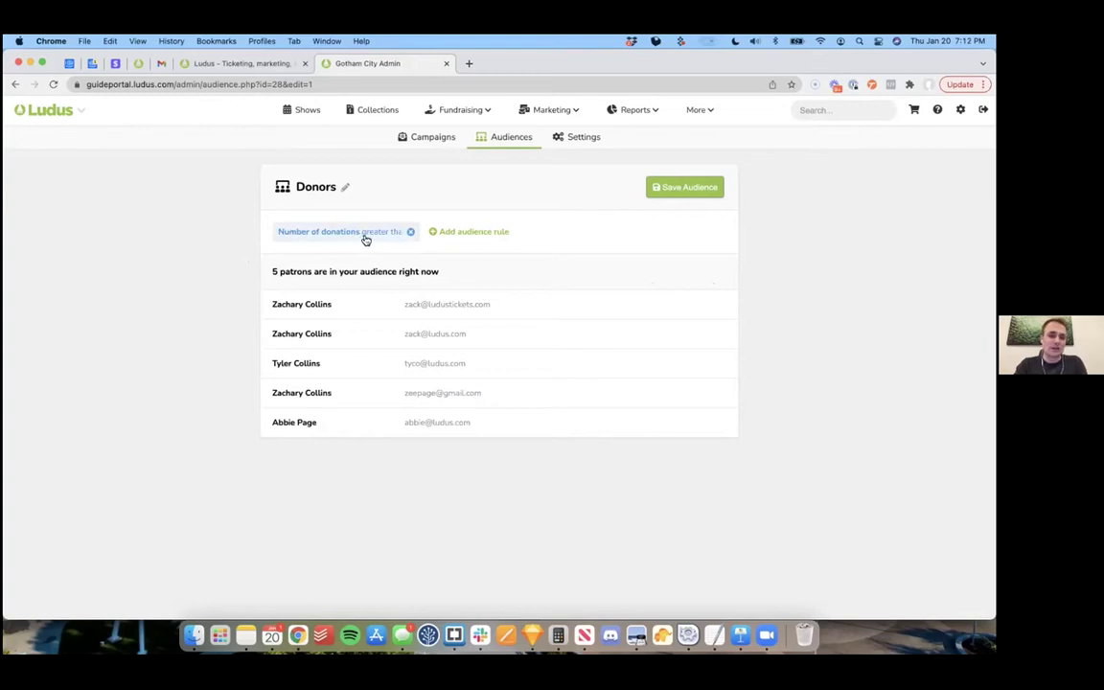
{"action": "left_click", "coordinate": [470, 233]}
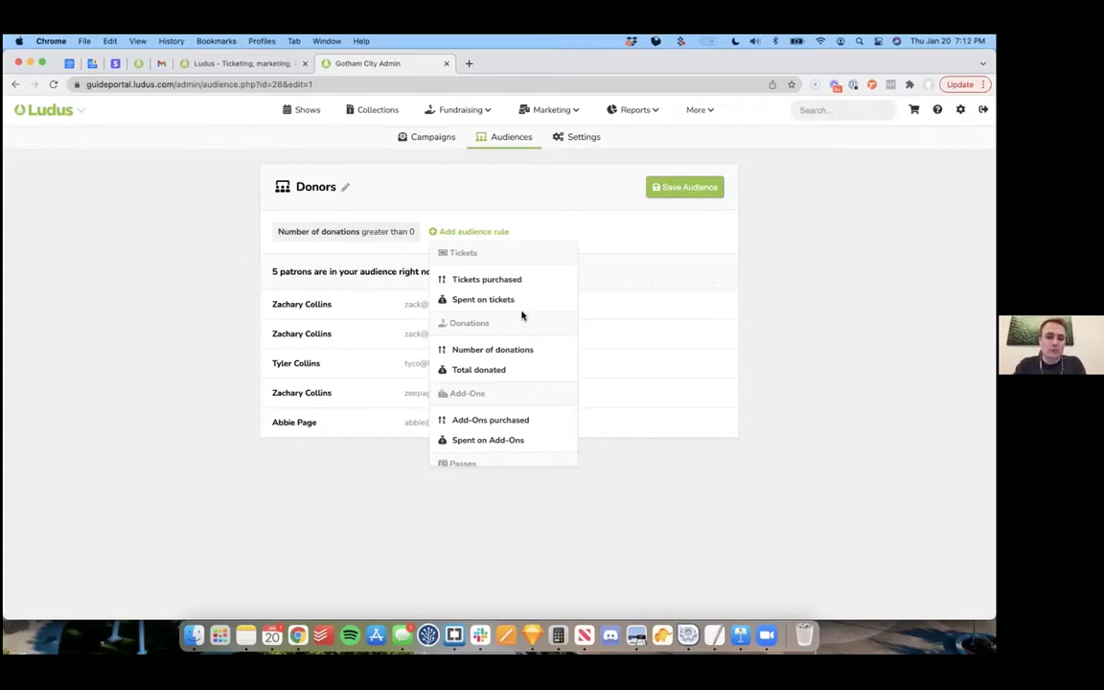
{"action": "scroll", "coordinate": [512, 407], "scroll_direction": "down", "scroll_amount": 3}
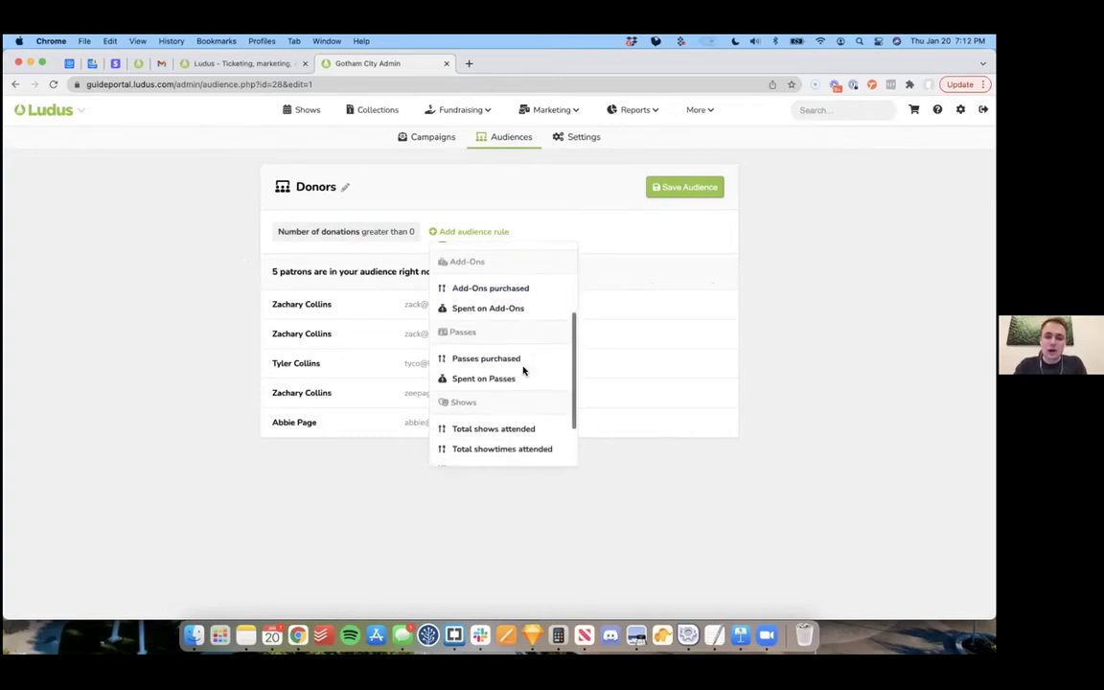
{"action": "scroll", "coordinate": [519, 366], "scroll_direction": "down", "scroll_amount": 1}
{"action": "scroll", "coordinate": [517, 365], "scroll_direction": "down", "scroll_amount": 1}
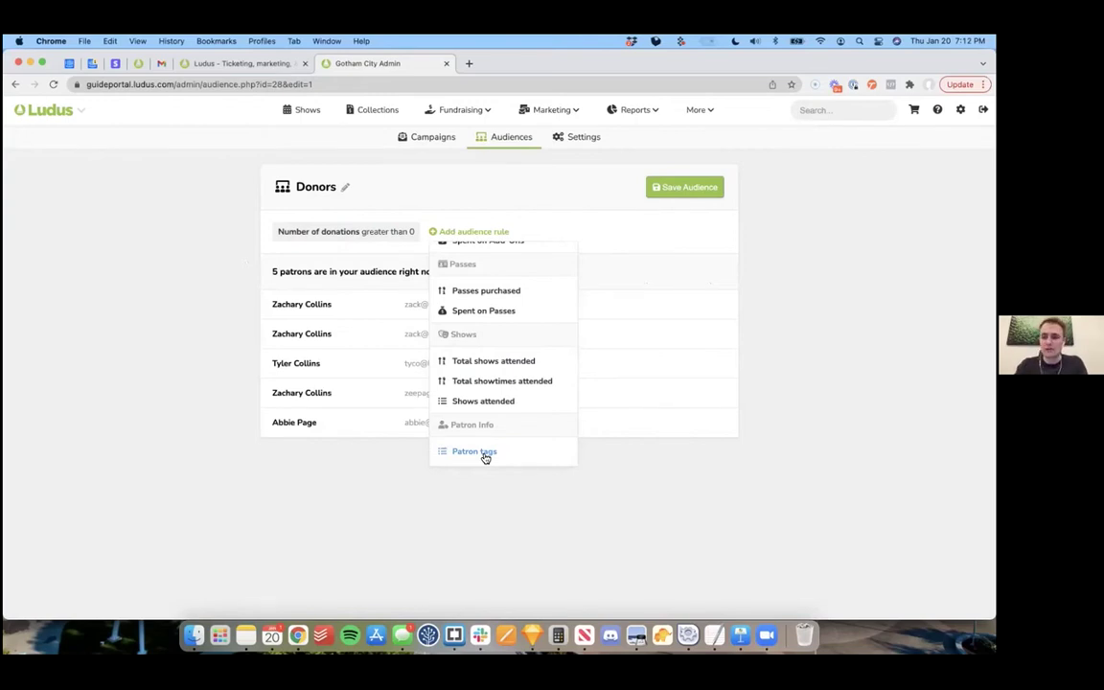
{"action": "left_click", "coordinate": [743, 309]}
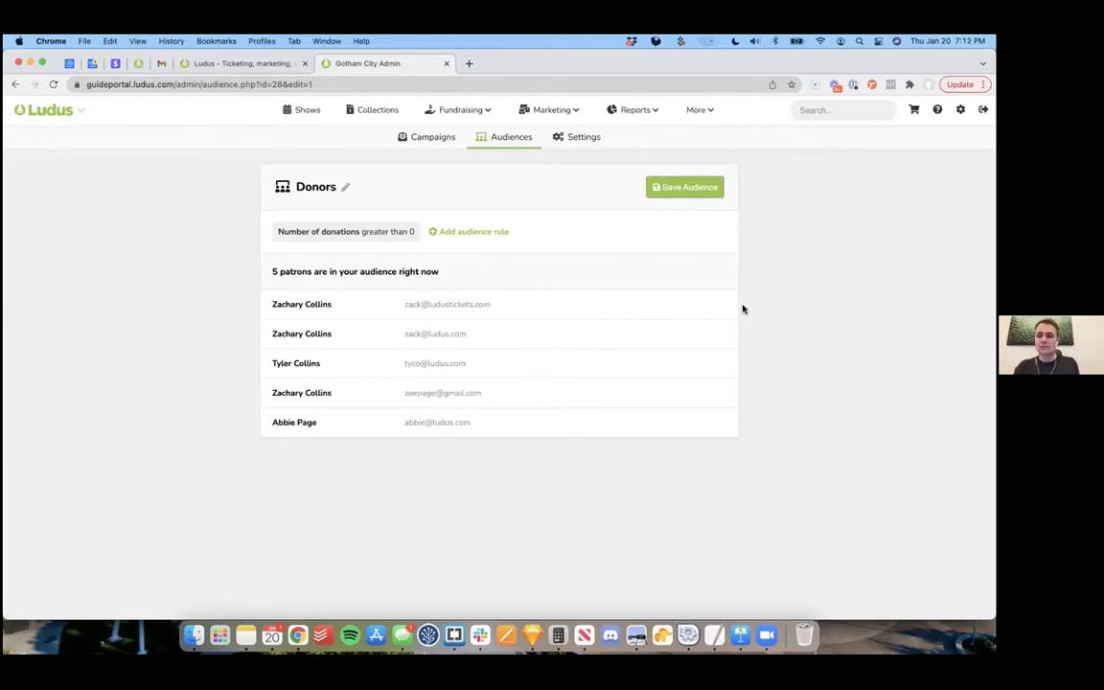
Step: Look through the Reports menu, then open Seating Charts from the More menu
{"action": "left_click", "coordinate": [647, 114]}
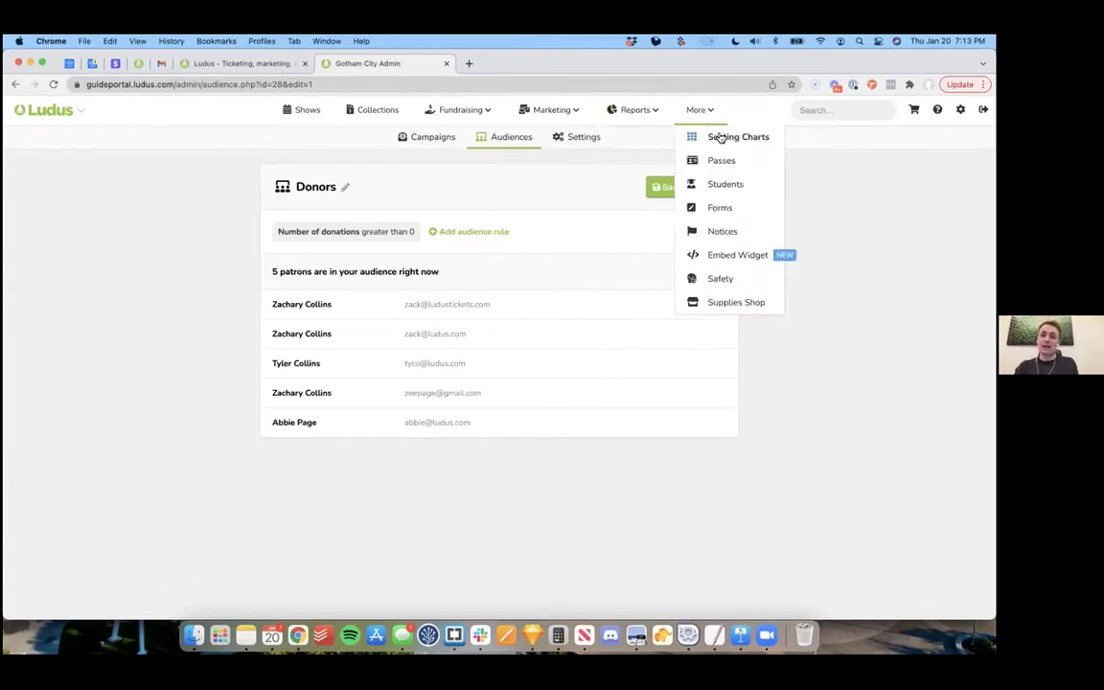
{"action": "left_click", "coordinate": [719, 137]}
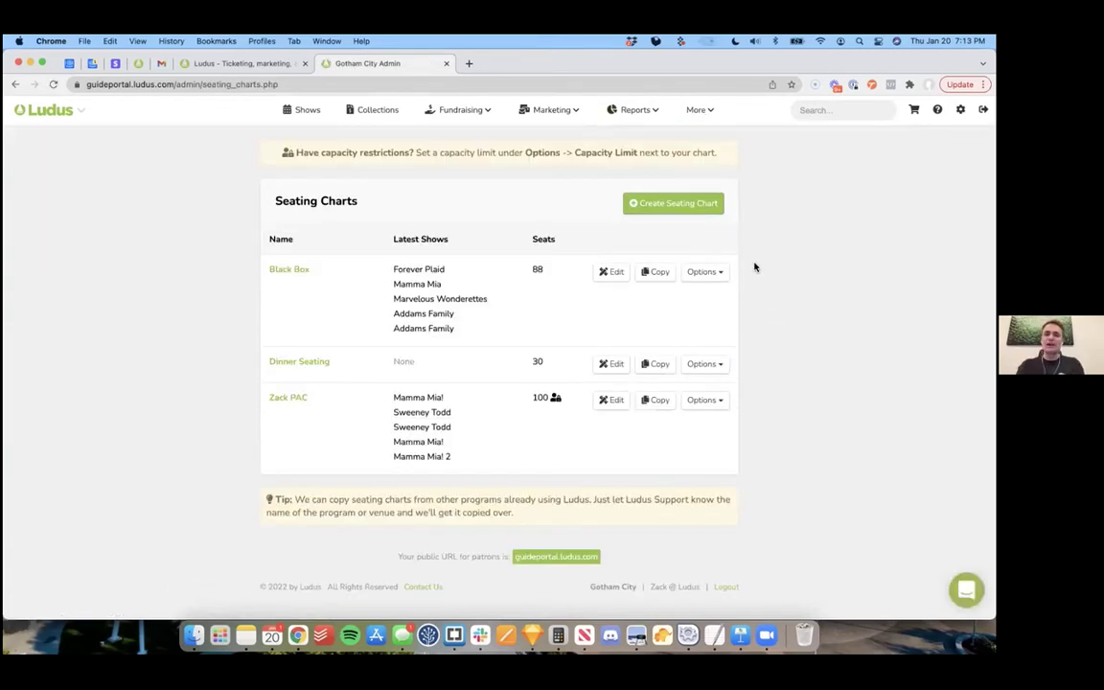
Step: Open the Black Box seating chart and nudge Section 3 slightly
{"action": "left_click", "coordinate": [285, 271]}
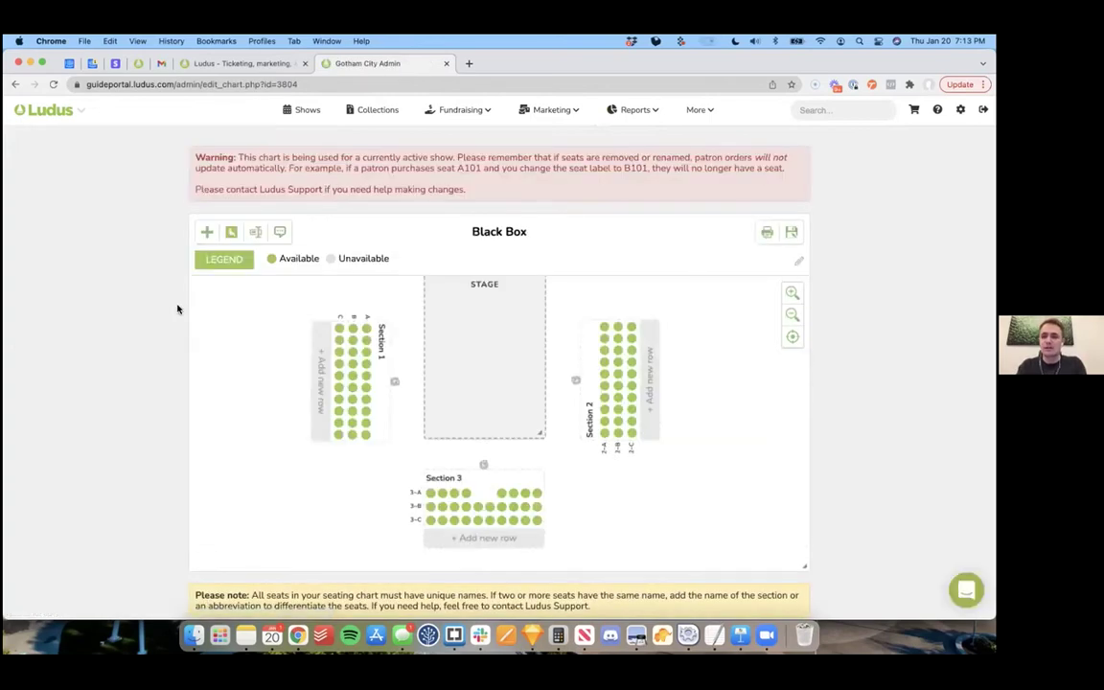
{"action": "left_click", "coordinate": [209, 233]}
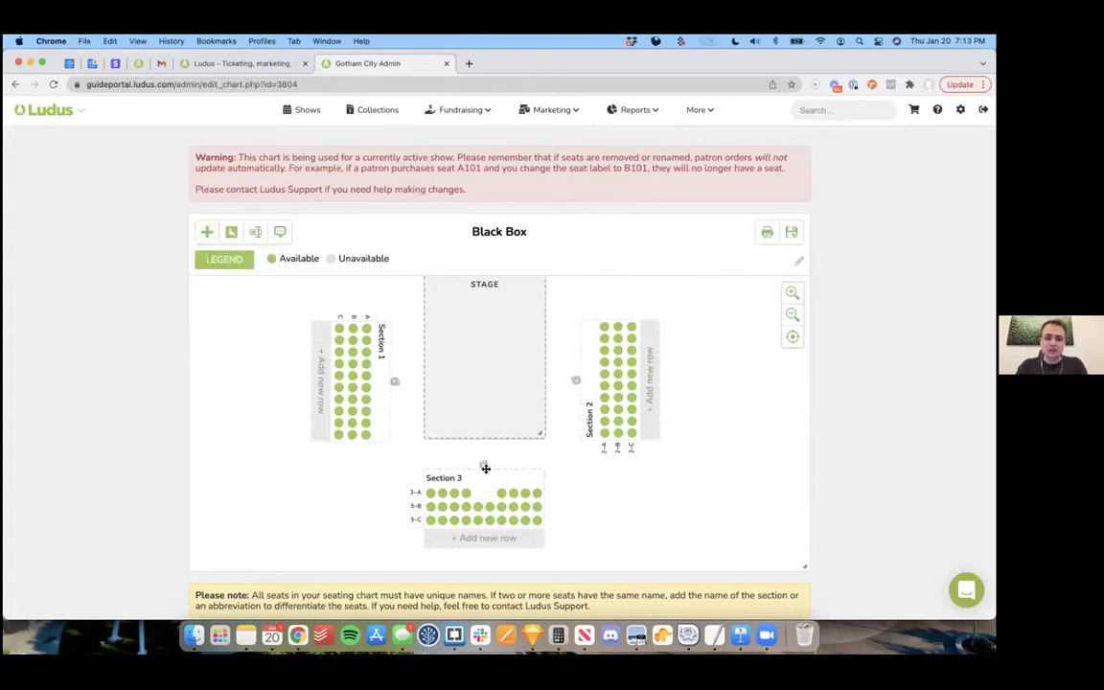
{"action": "left_click_drag", "start_coordinate": [480, 475], "coordinate": [485, 474]}
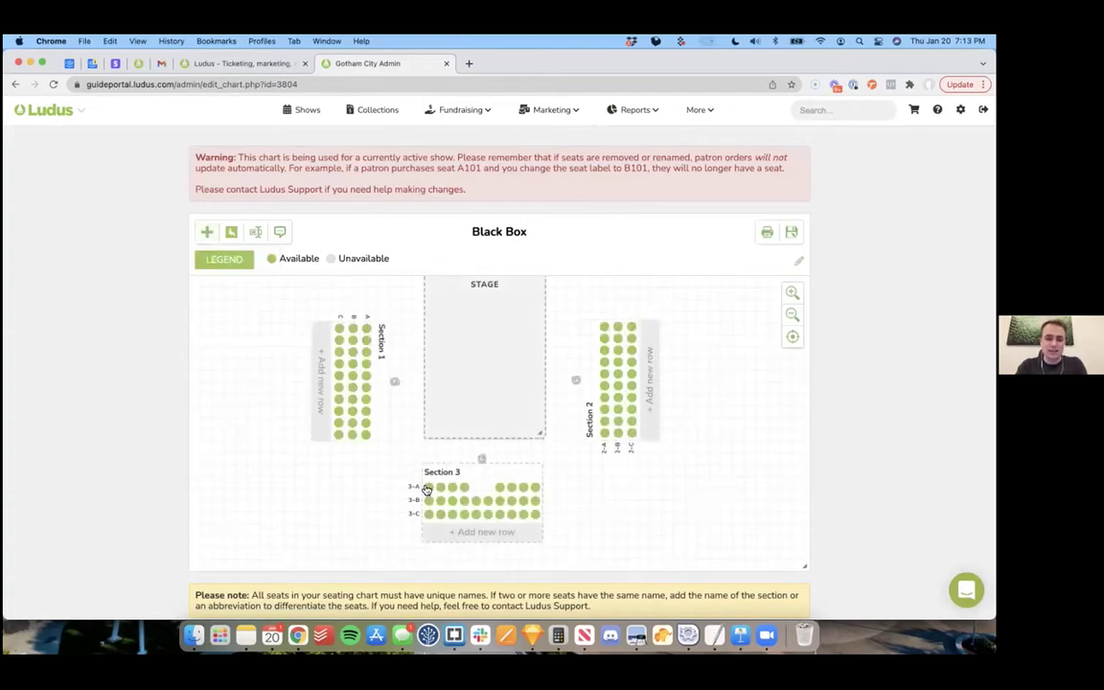
Step: Add Table 1 with 6 seats starting at seat 1, placed beside Section 3
{"action": "left_click", "coordinate": [207, 233]}
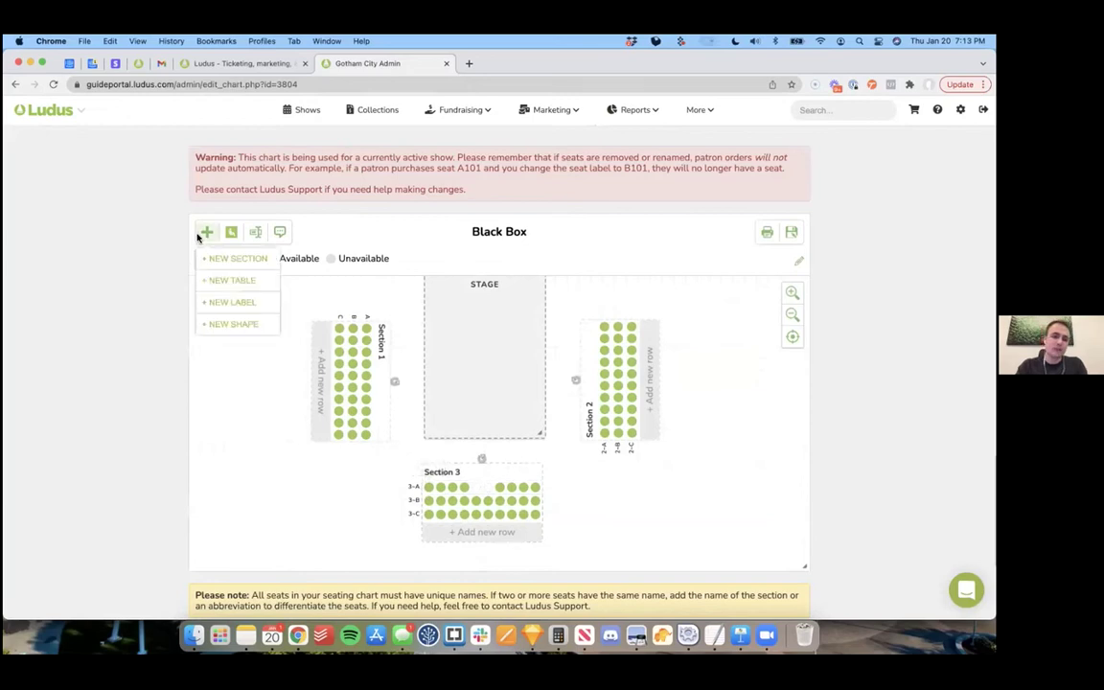
{"action": "left_click", "coordinate": [228, 282]}
{"action": "left_click", "coordinate": [483, 238]}
{"action": "type", "text": "Table 1"}
{"action": "left_click", "coordinate": [501, 277]}
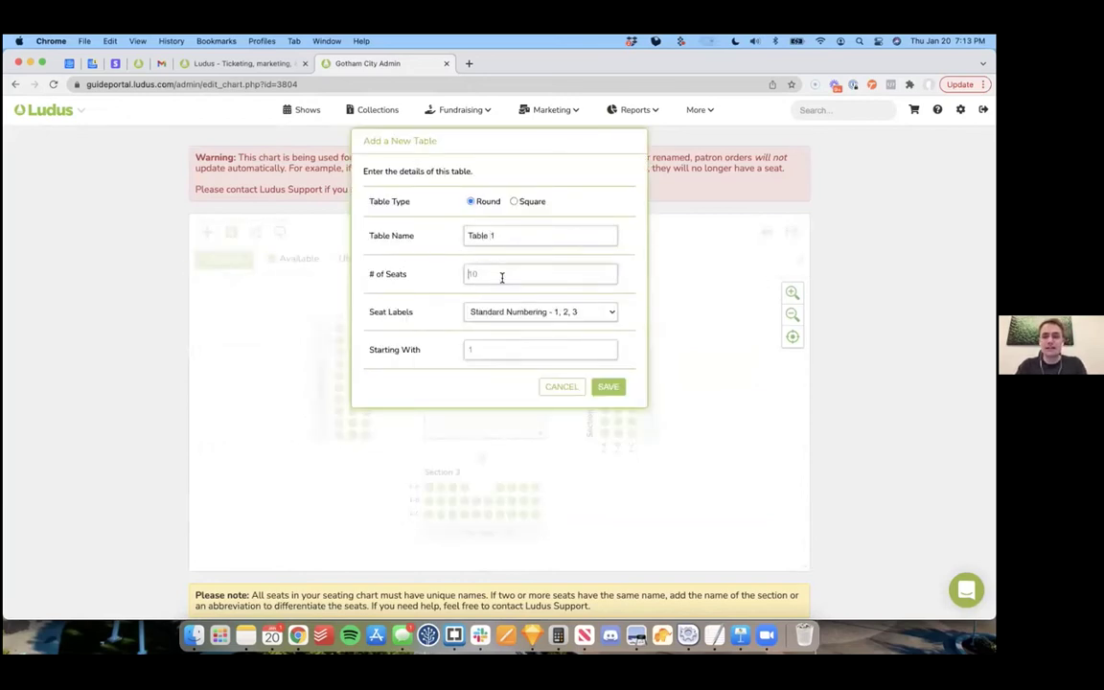
{"action": "type", "text": "6"}
{"action": "left_click", "coordinate": [502, 355]}
{"action": "type", "text": "1"}
{"action": "left_click", "coordinate": [619, 391]}
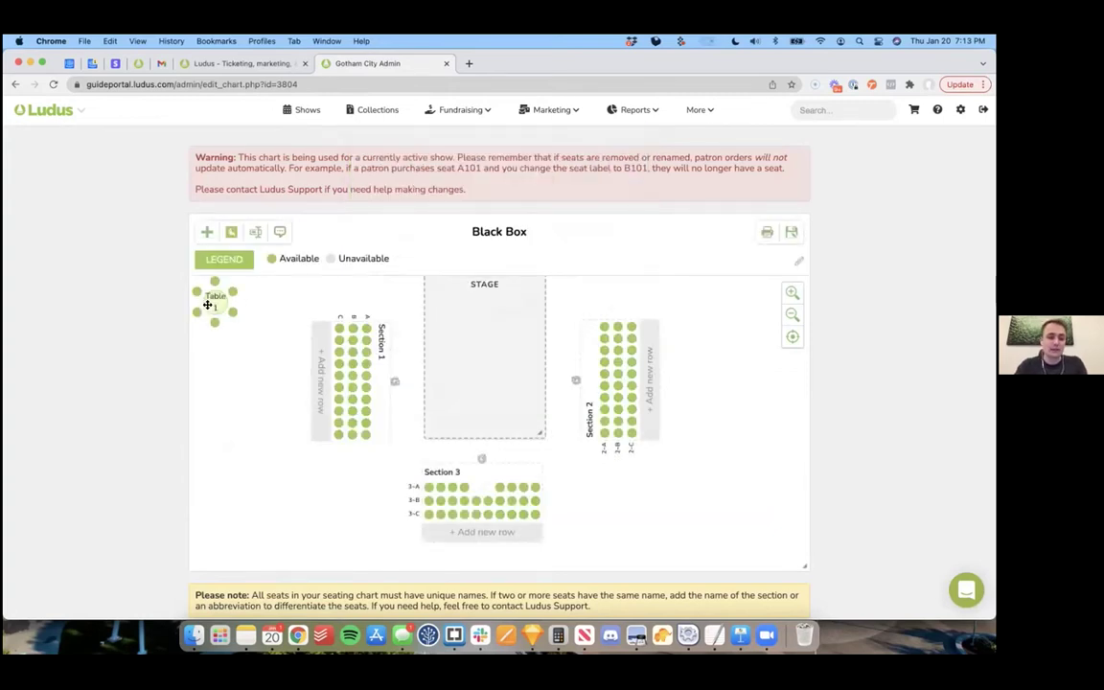
{"action": "left_click", "coordinate": [322, 494]}
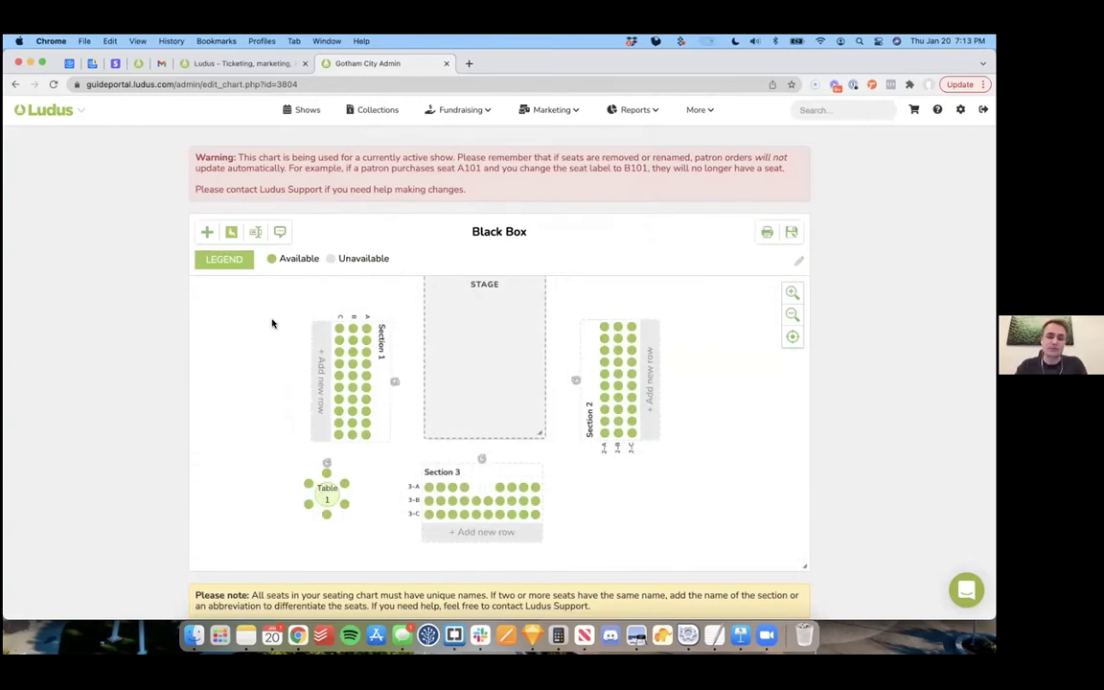
Step: Check the seat type and colour options, then leave the chart editor without saving
{"action": "left_click", "coordinate": [231, 231]}
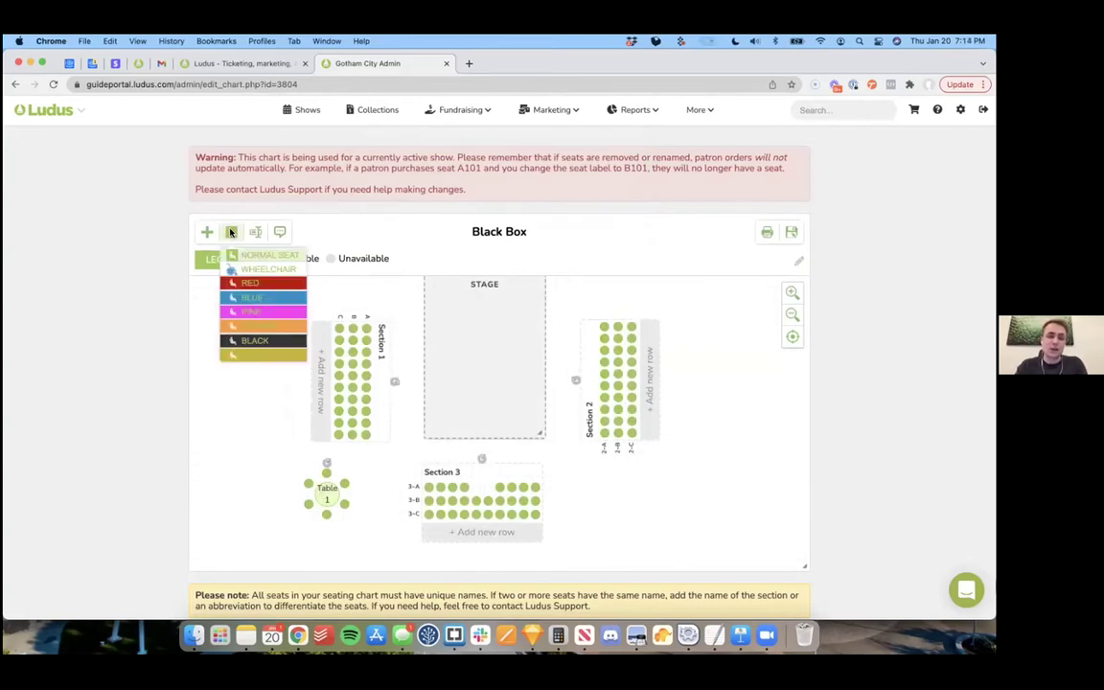
{"action": "left_click", "coordinate": [273, 355]}
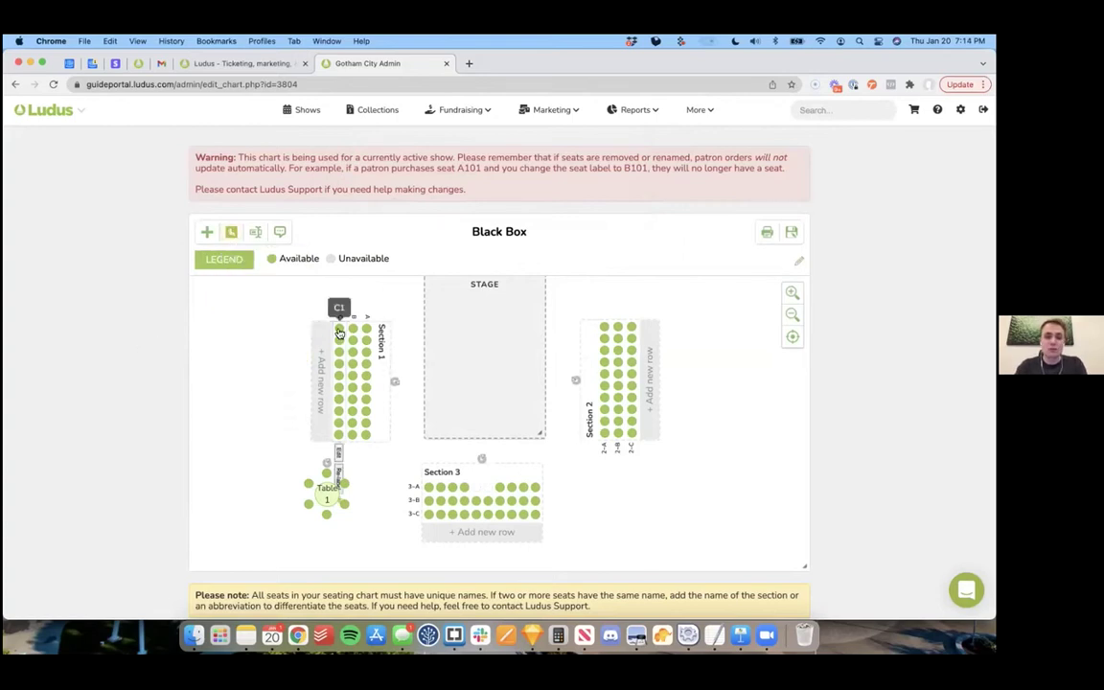
{"action": "mouse_move", "coordinate": [366, 436]}
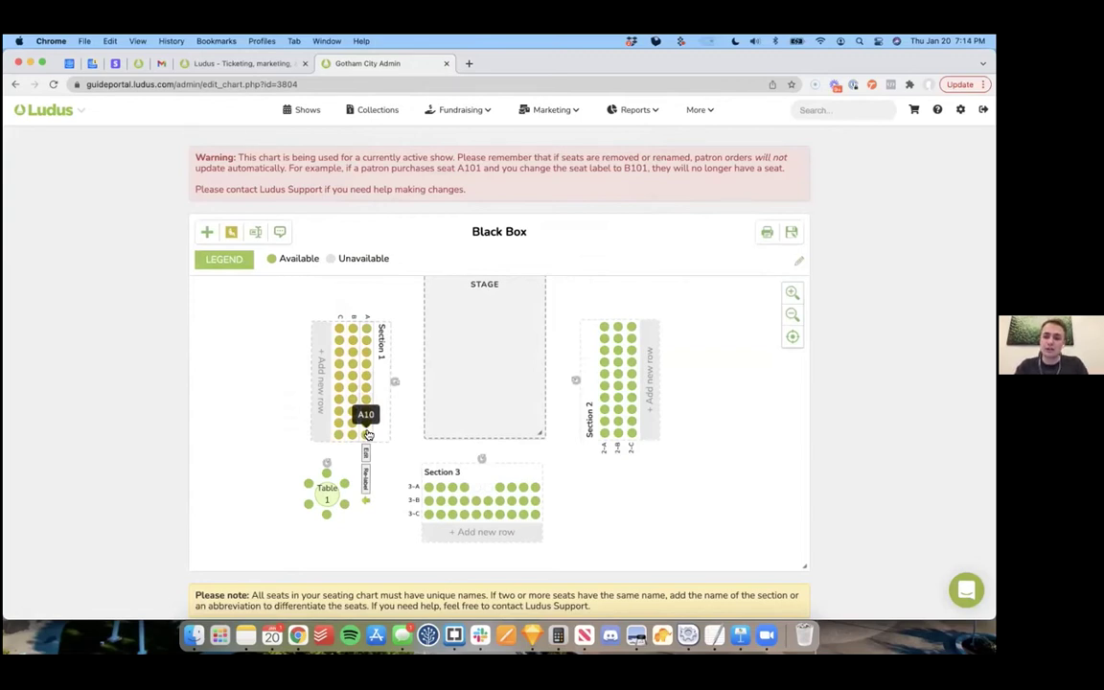
{"action": "left_click", "coordinate": [718, 105]}
{"action": "left_click", "coordinate": [728, 136]}
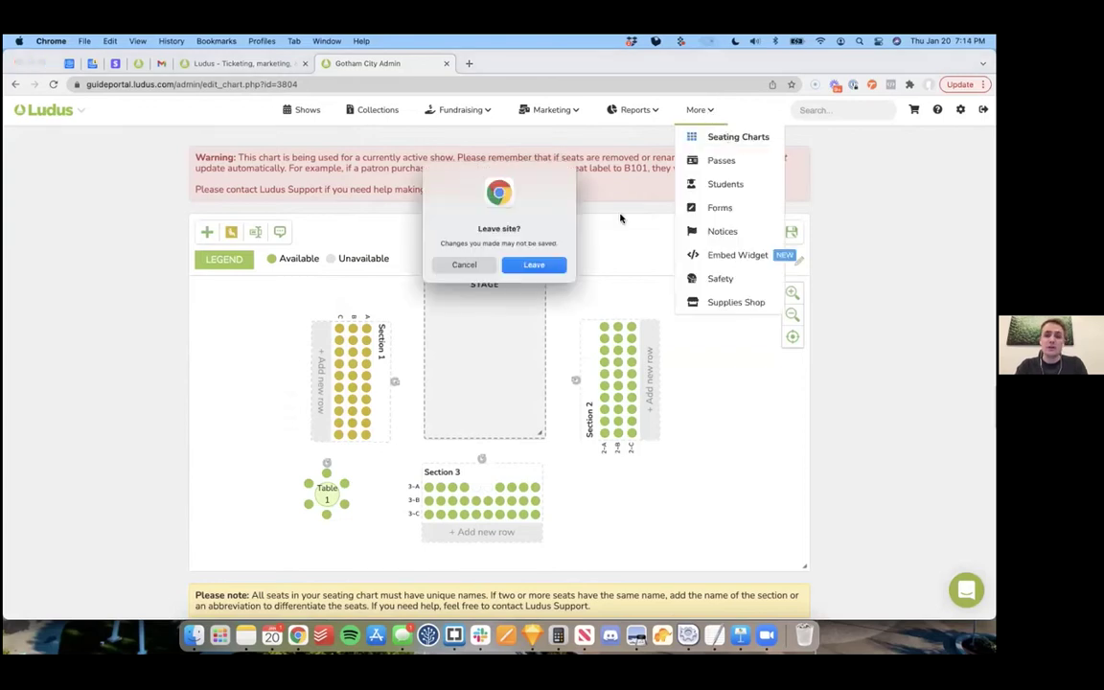
{"action": "key", "text": "Return"}
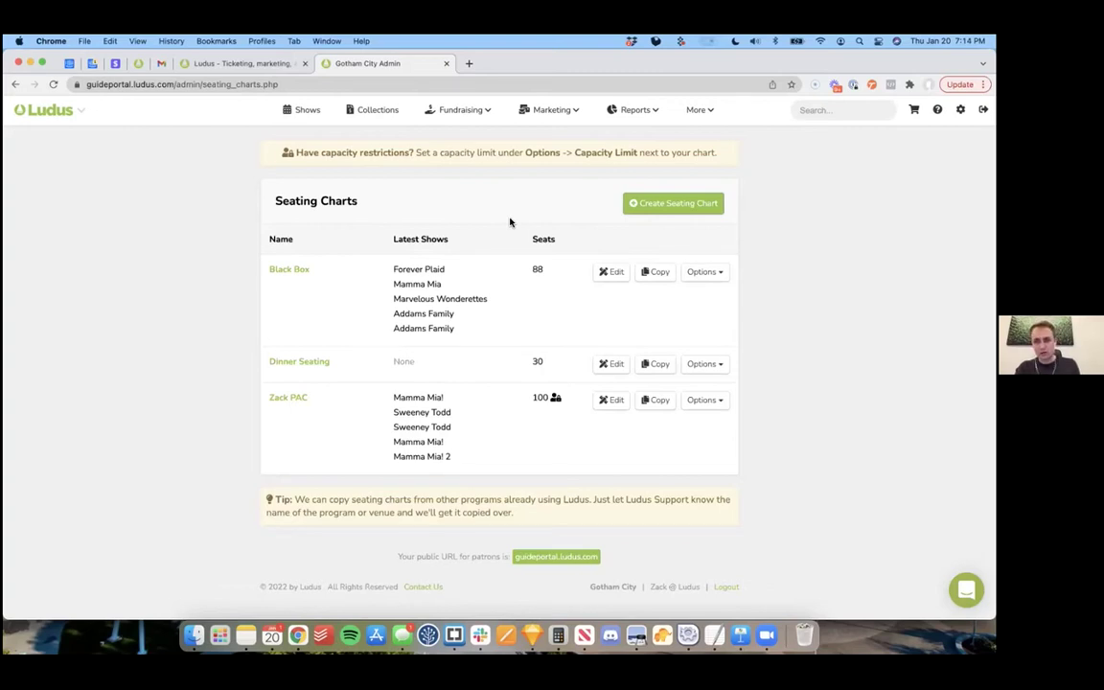
Step: Open the Passes page listing Gold $300, Silver $200 and Bronze $100 passes
{"action": "left_click", "coordinate": [699, 112]}
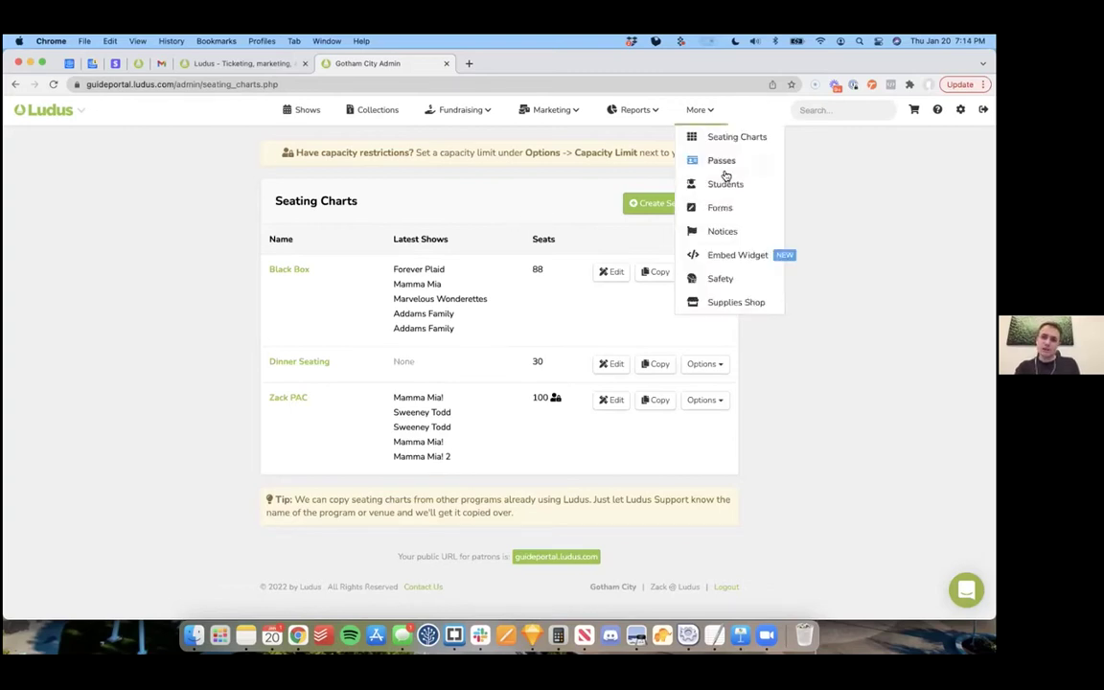
{"action": "left_click", "coordinate": [726, 166]}
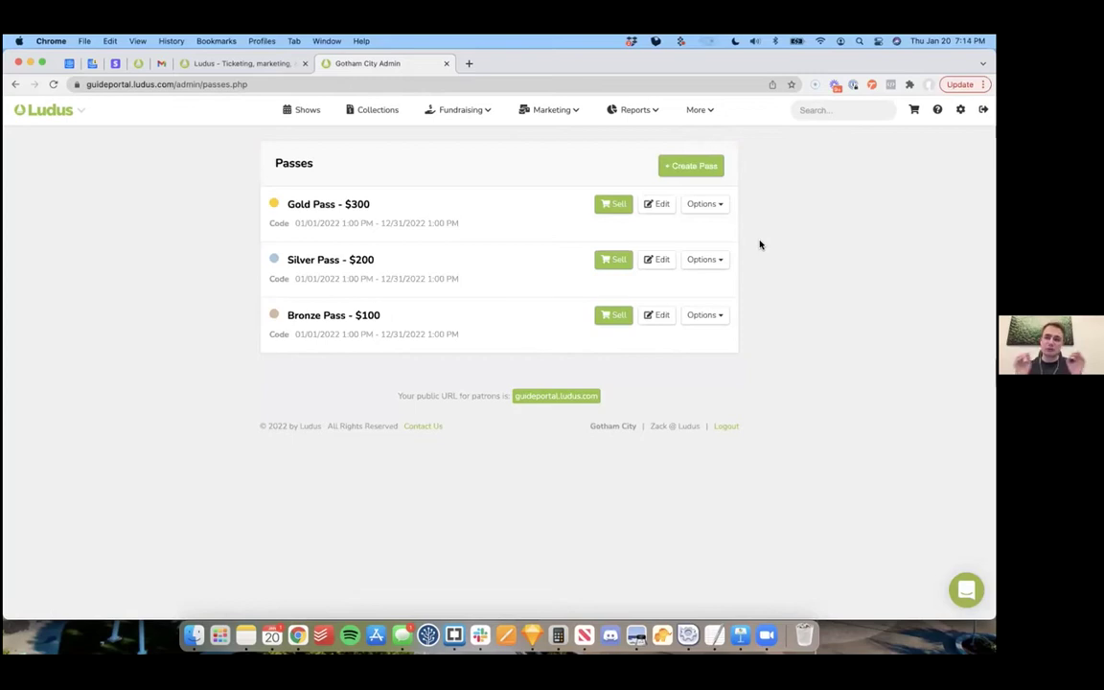
{"action": "left_click", "coordinate": [661, 205]}
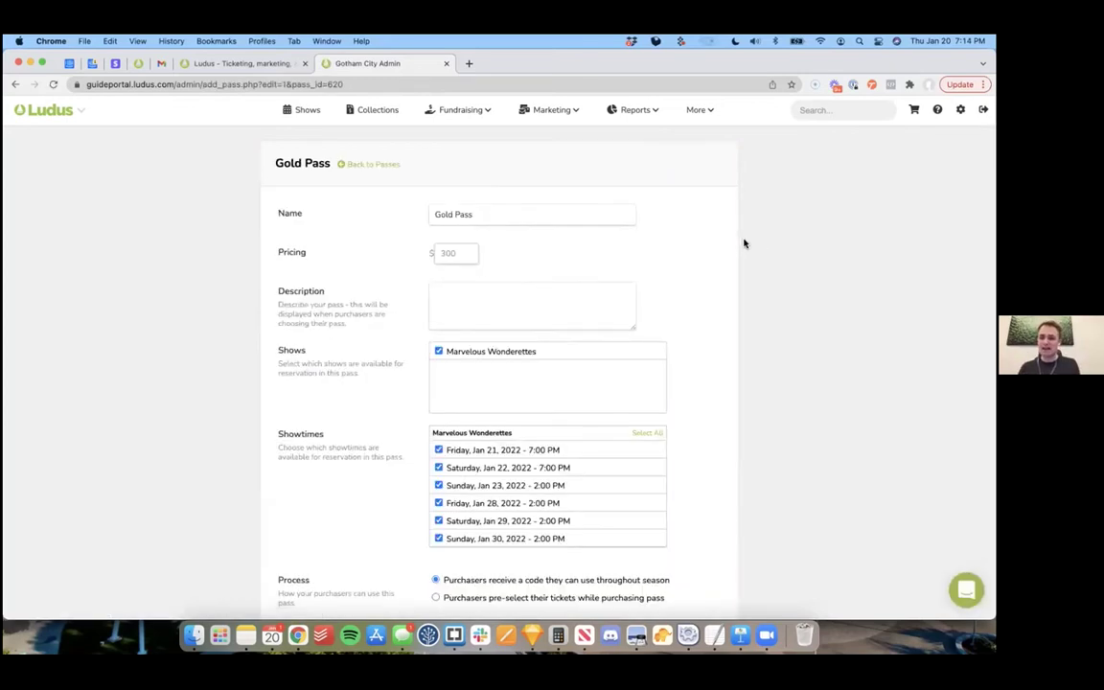
{"action": "scroll", "coordinate": [744, 244], "scroll_direction": "down", "scroll_amount": 5}
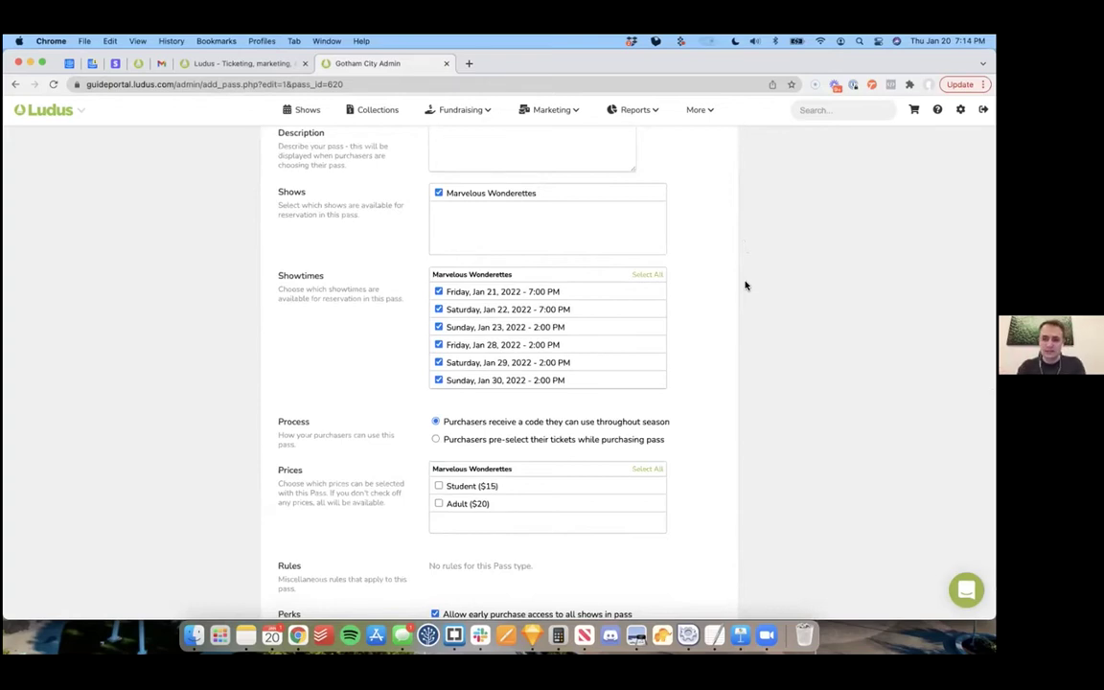
{"action": "scroll", "coordinate": [746, 284], "scroll_direction": "down", "scroll_amount": 3}
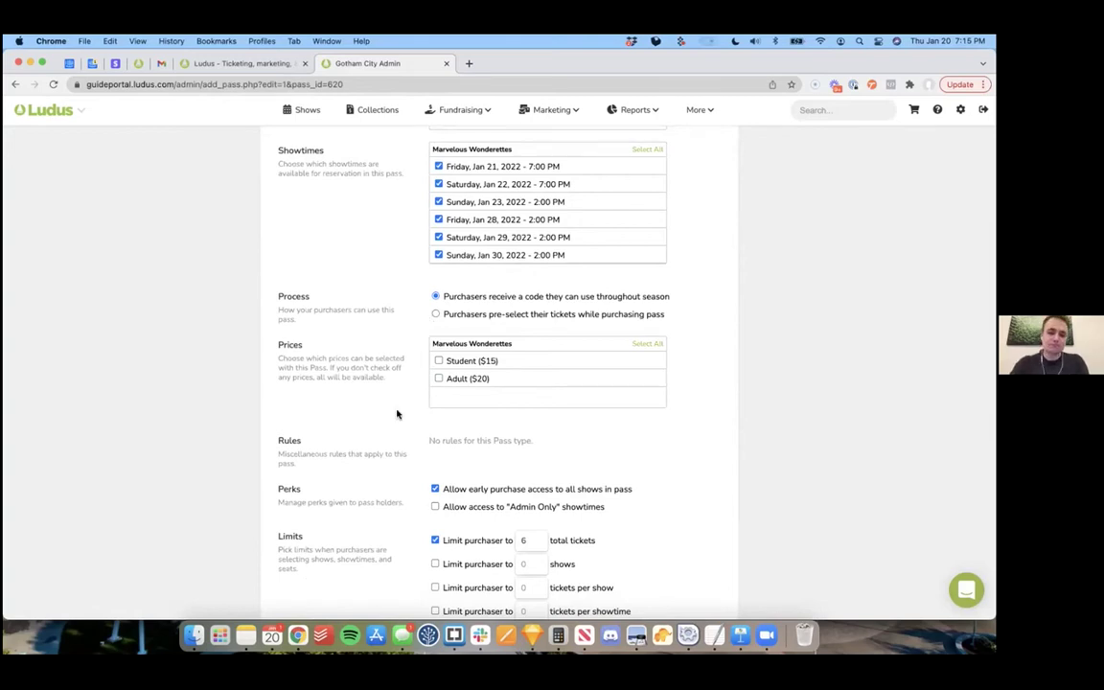
{"action": "scroll", "coordinate": [397, 411], "scroll_direction": "down", "scroll_amount": 3}
{"action": "scroll", "coordinate": [397, 411], "scroll_direction": "up", "scroll_amount": 10}
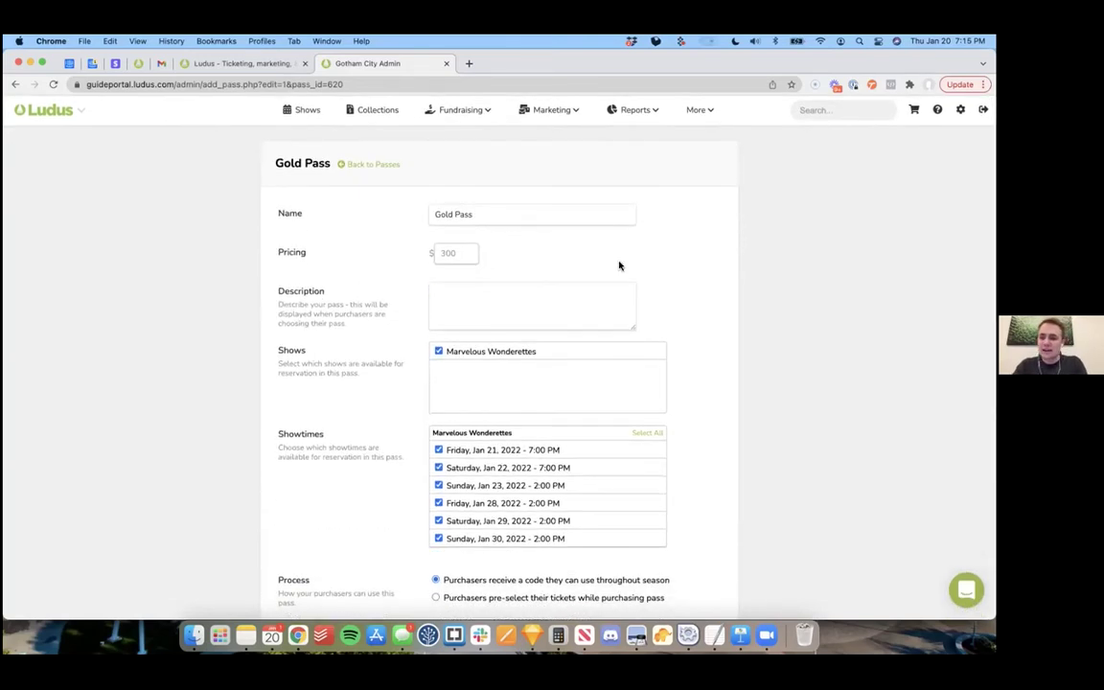
{"action": "left_click", "coordinate": [375, 165]}
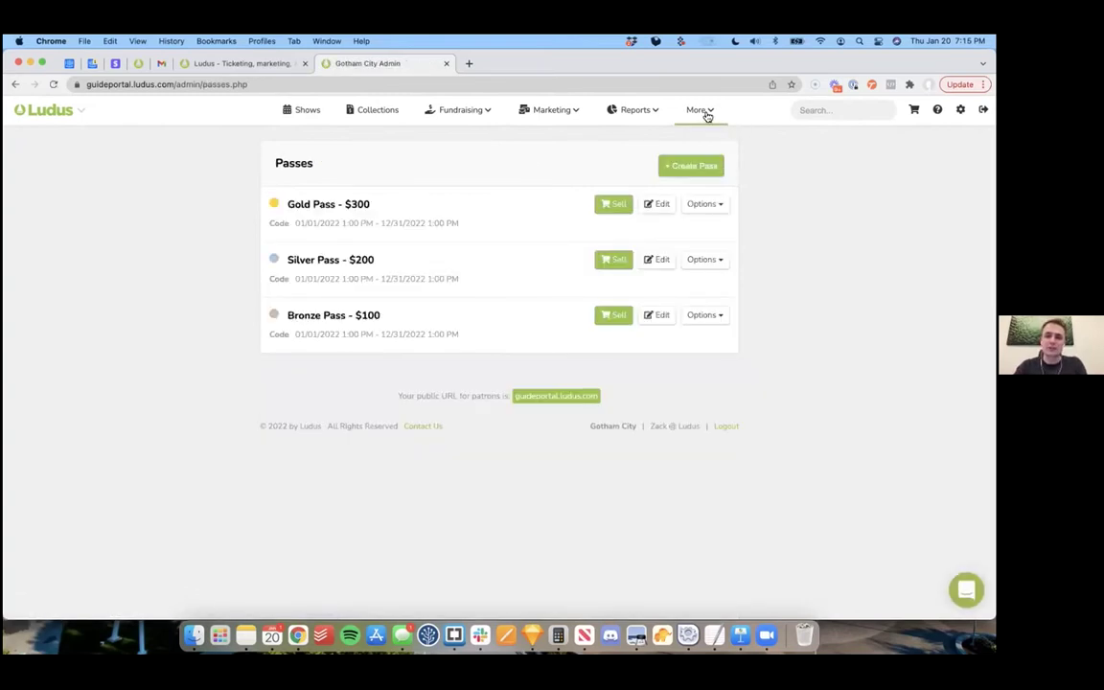
{"action": "left_click", "coordinate": [707, 113]}
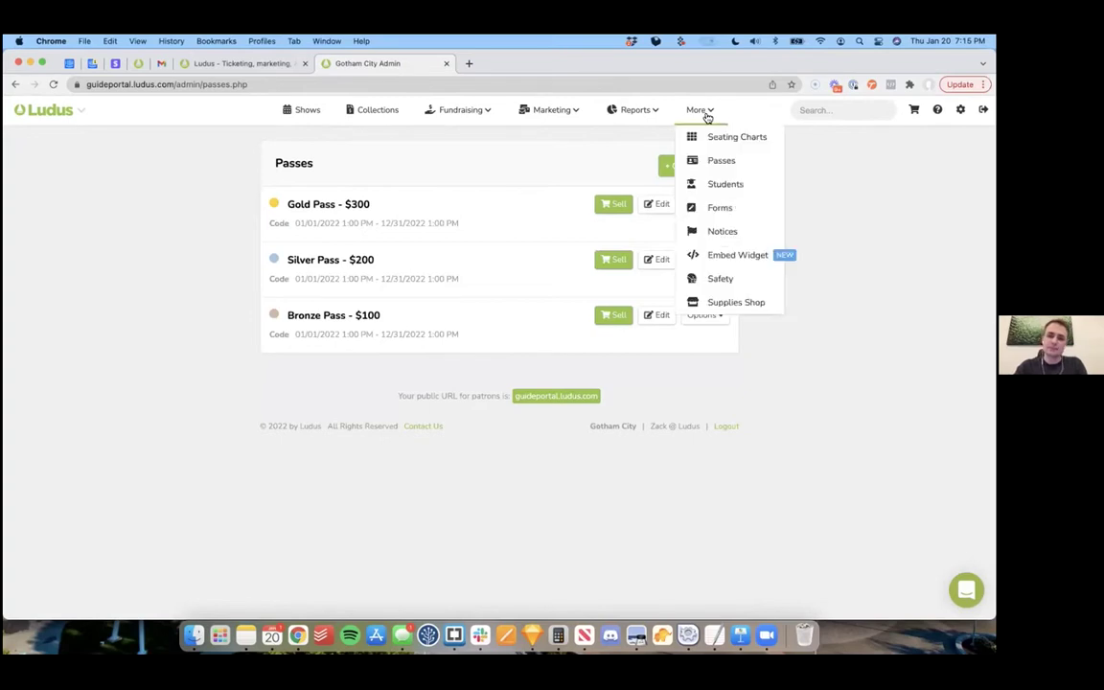
Step: Open the Forms page listing Agreement, Auditions Form and Camp Registration, then go to Notices
{"action": "left_click", "coordinate": [727, 211]}
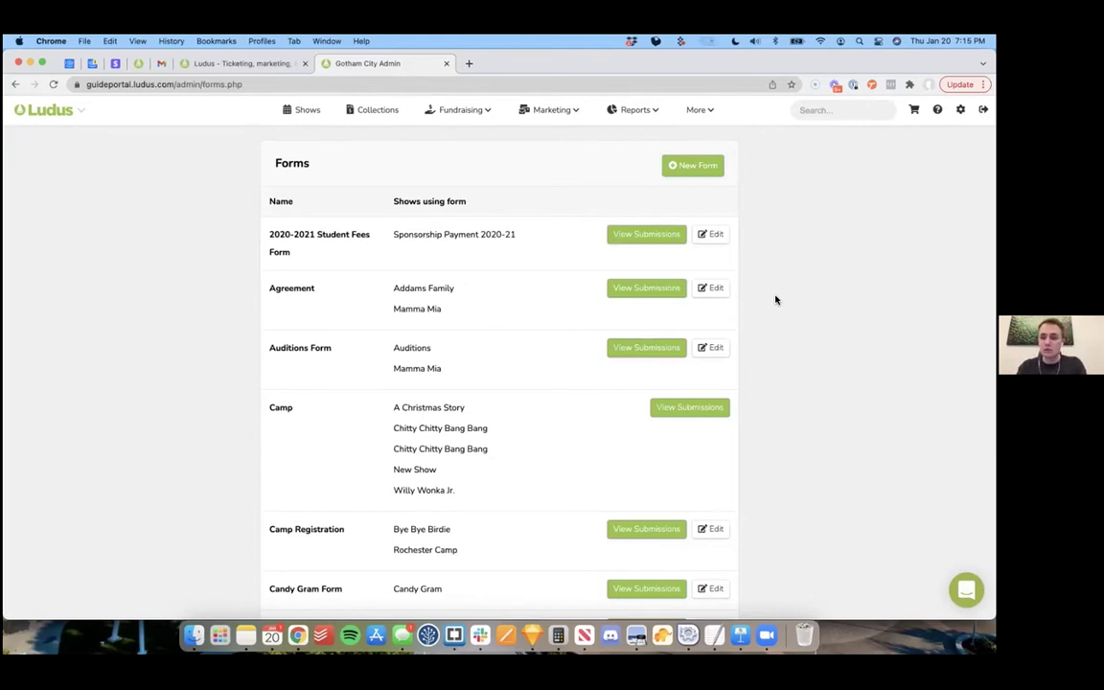
{"action": "left_click", "coordinate": [705, 113]}
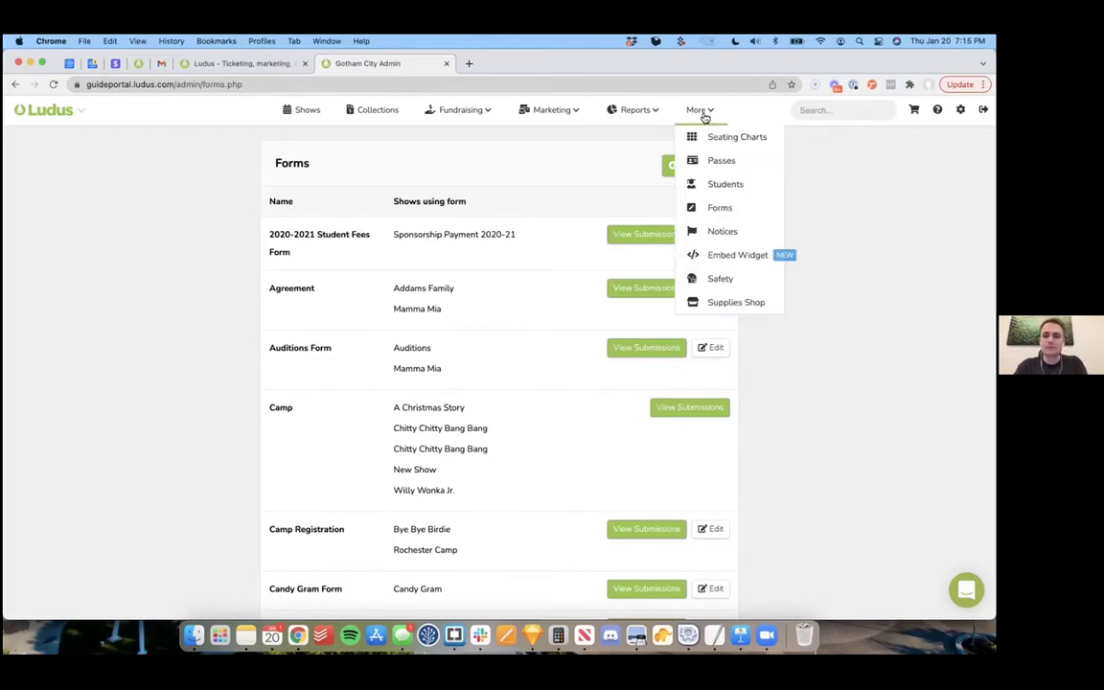
{"action": "left_click", "coordinate": [736, 232]}
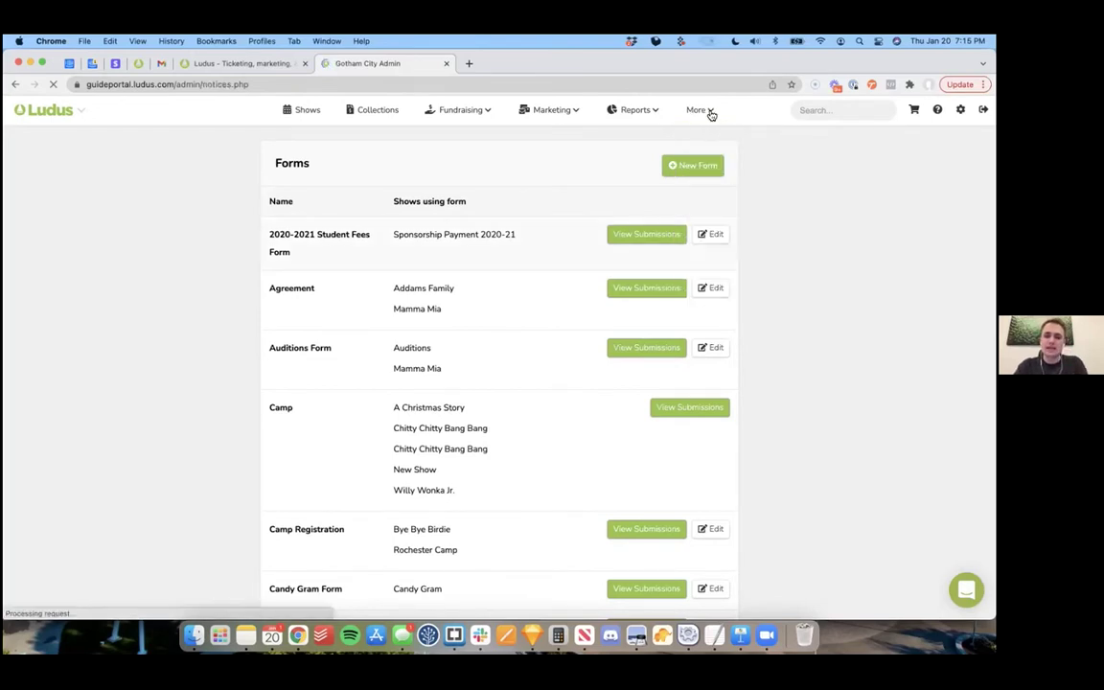
Step: Bring up the Embed Widget page and read its embed code and $99/year cost details
{"action": "left_click", "coordinate": [710, 111]}
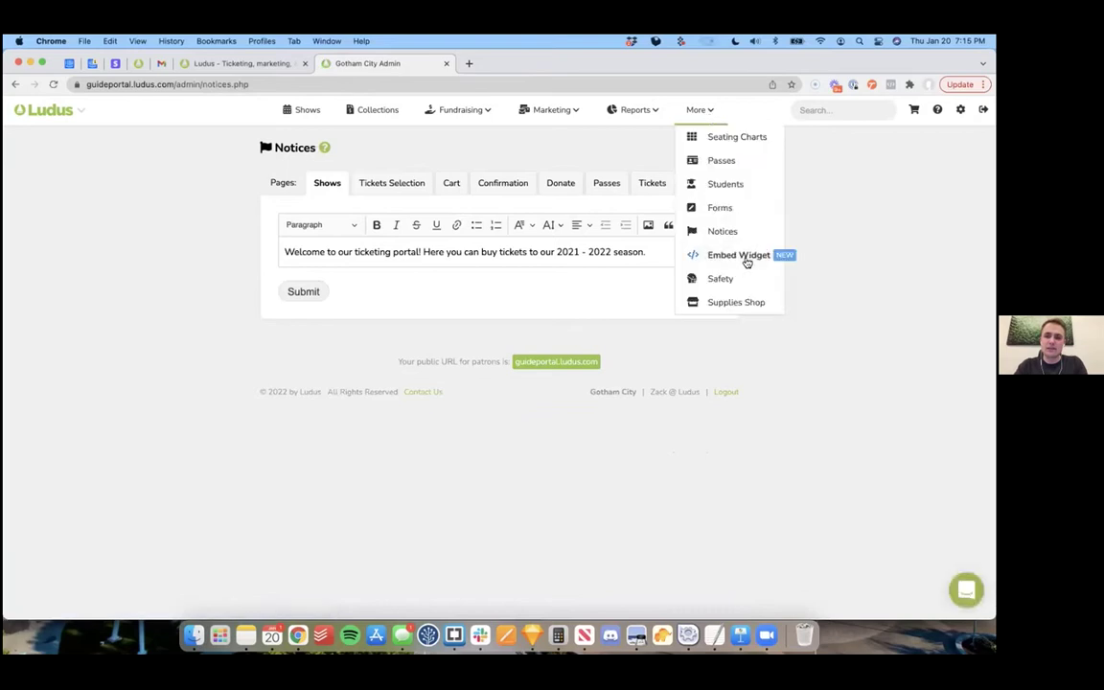
{"action": "left_click", "coordinate": [745, 255]}
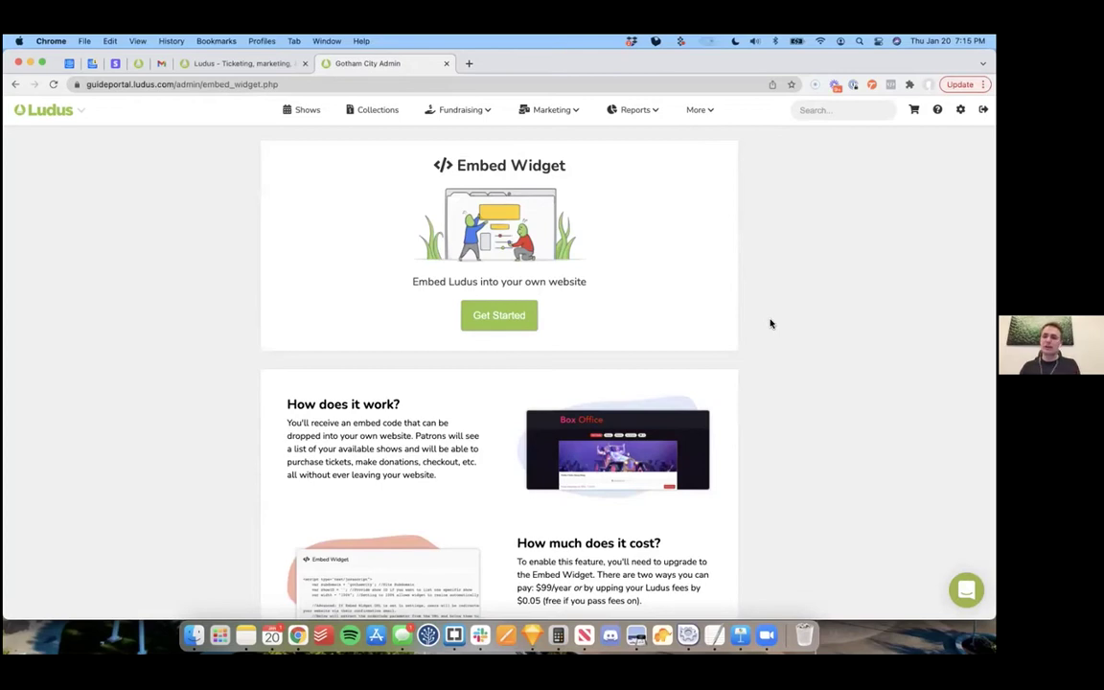
{"action": "scroll", "coordinate": [770, 322], "scroll_direction": "down", "scroll_amount": 3}
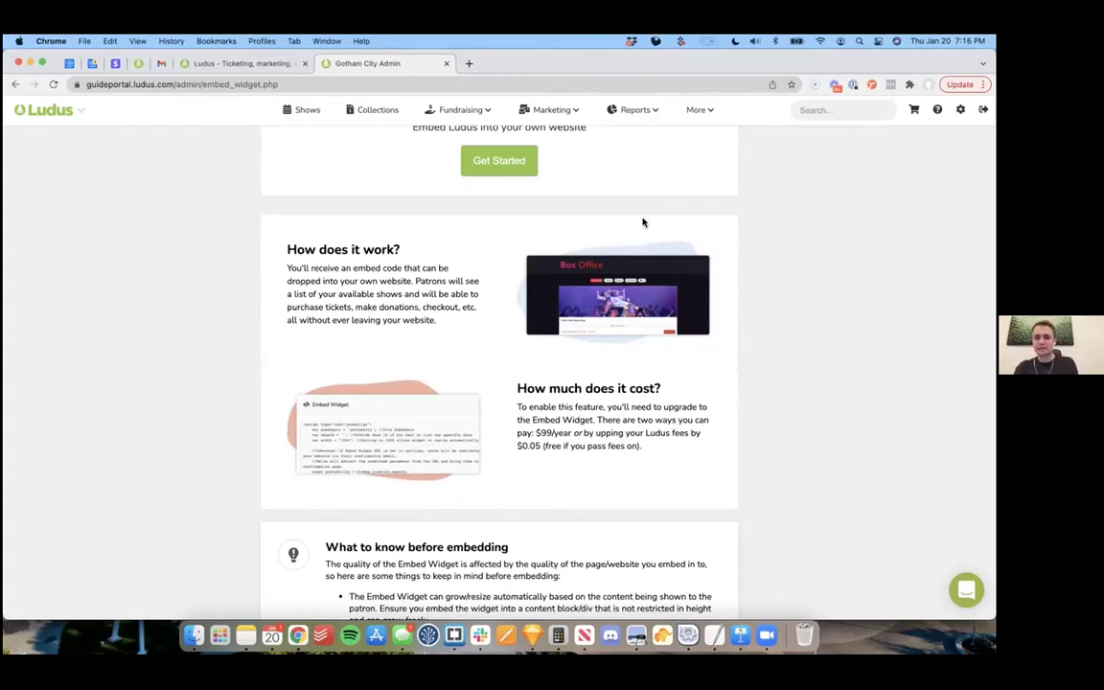
{"action": "scroll", "coordinate": [661, 192], "scroll_direction": "up", "scroll_amount": 3}
{"action": "left_click", "coordinate": [698, 110]}
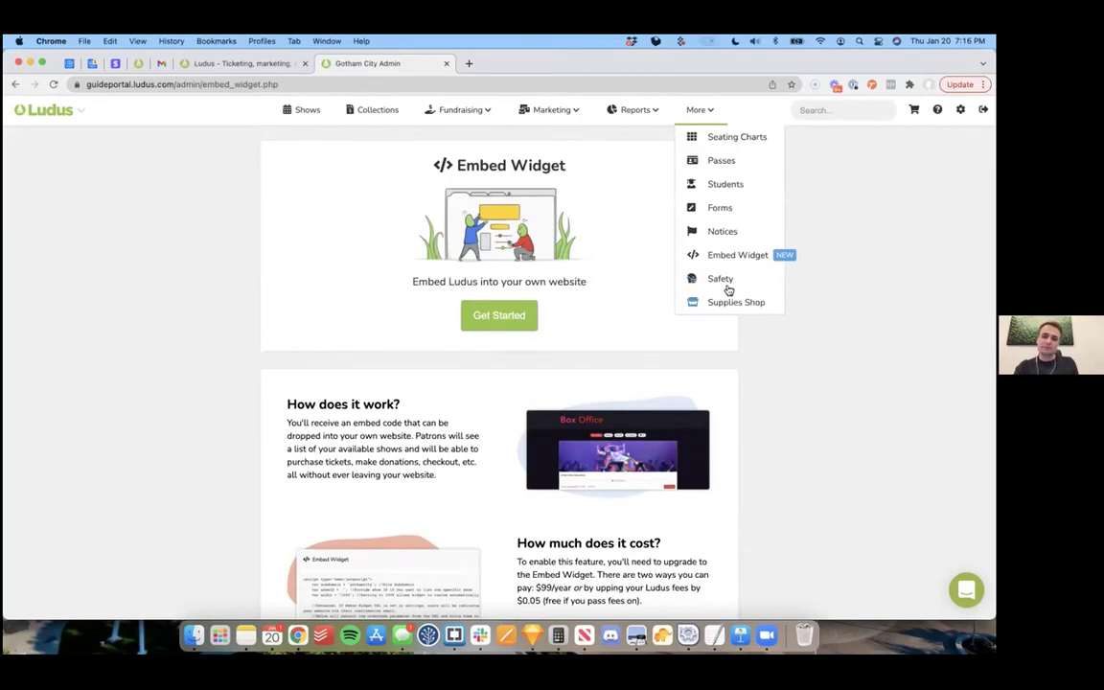
{"action": "left_click", "coordinate": [726, 278]}
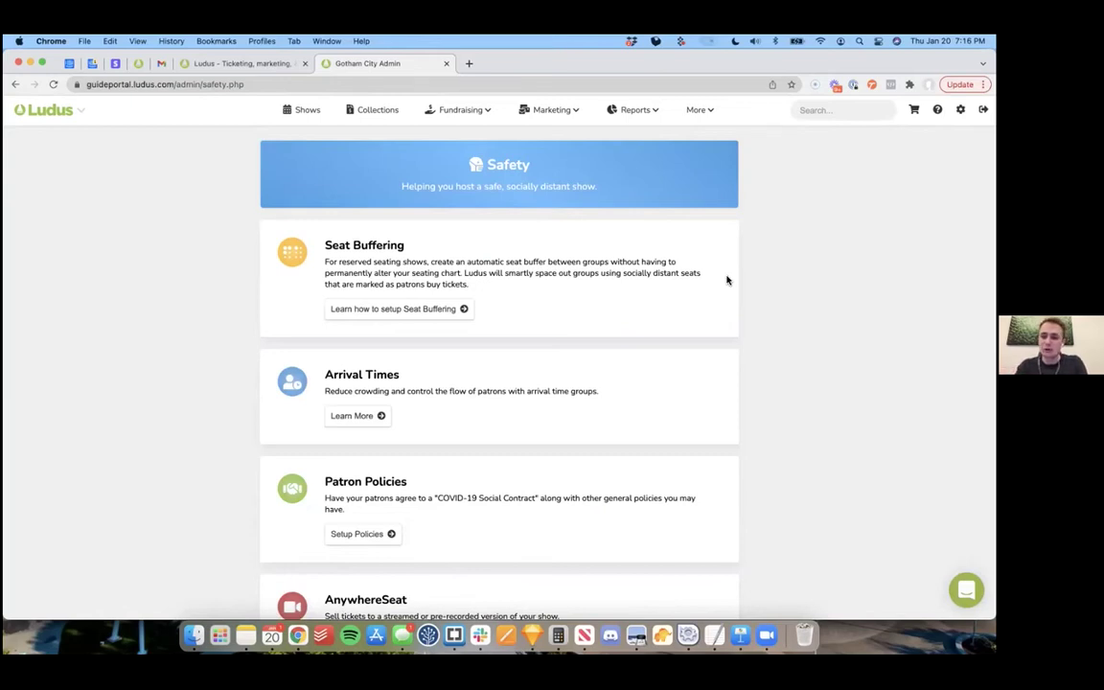
{"action": "left_click", "coordinate": [401, 313]}
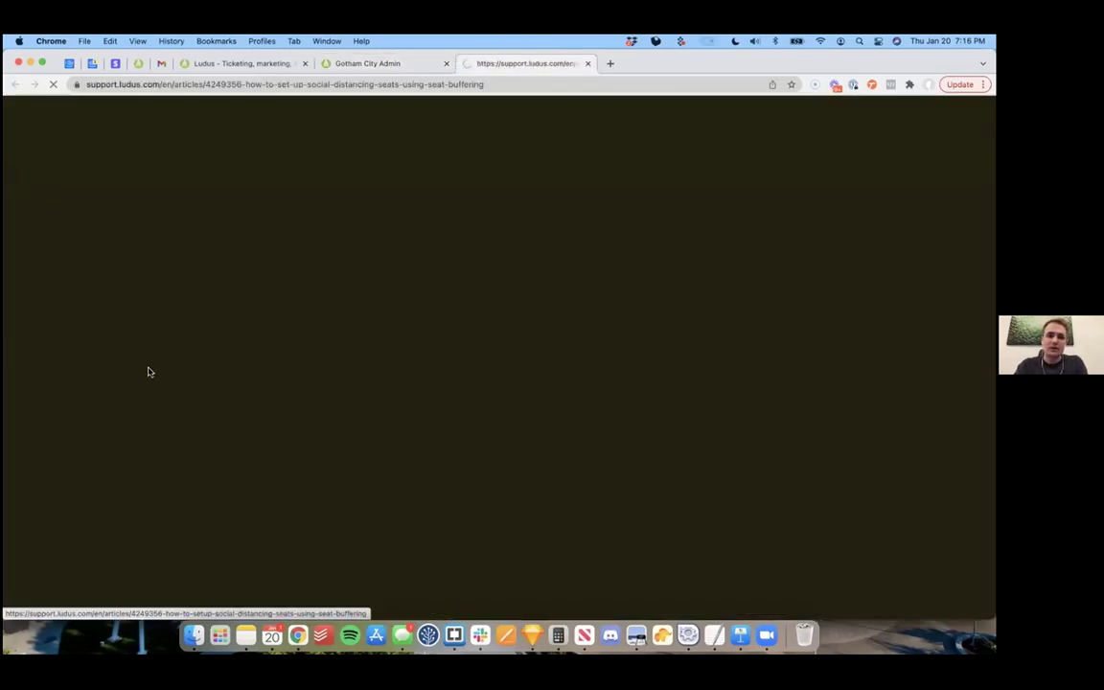
{"action": "scroll", "coordinate": [326, 378], "scroll_direction": "down", "scroll_amount": 2}
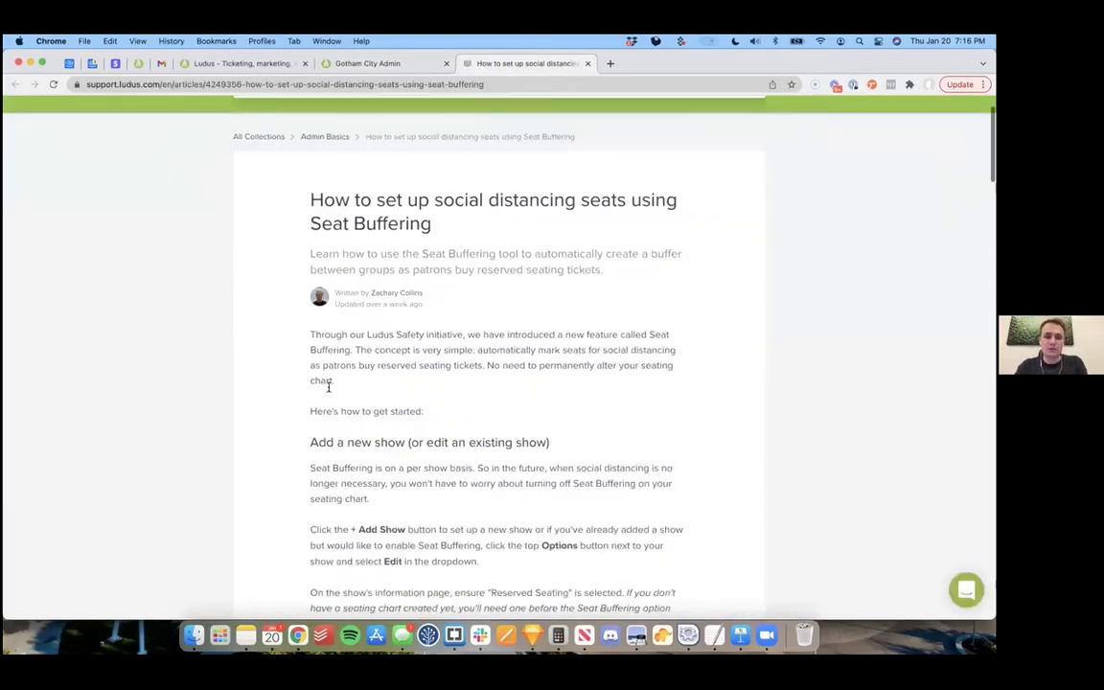
{"action": "scroll", "coordinate": [297, 381], "scroll_direction": "down", "scroll_amount": 1}
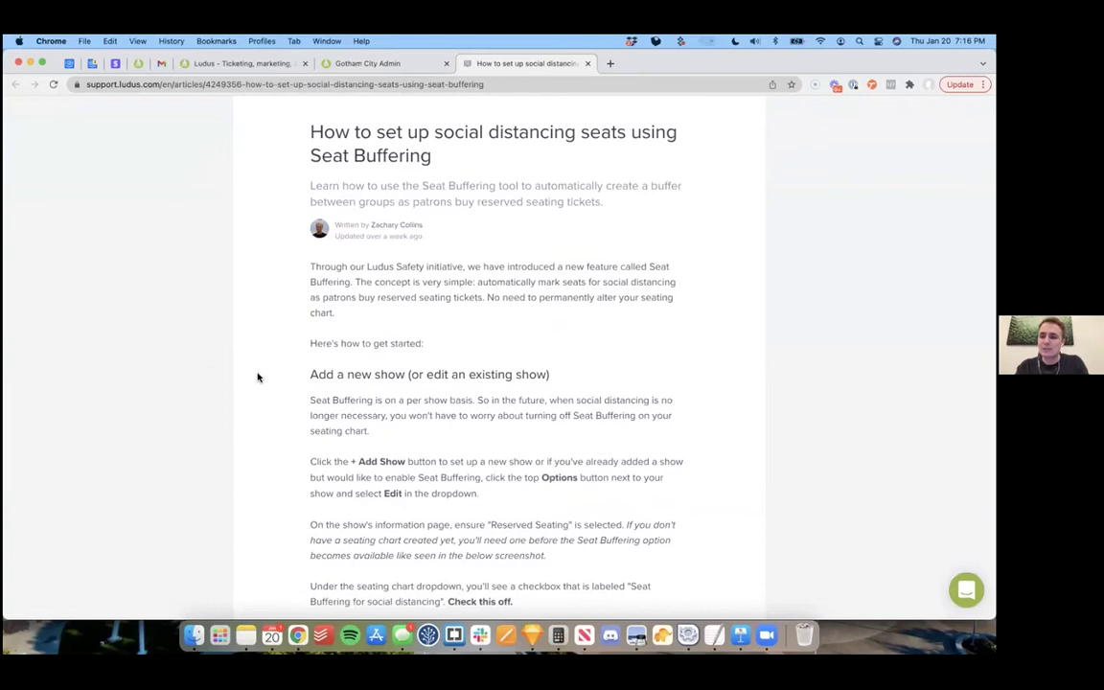
{"action": "scroll", "coordinate": [480, 450], "scroll_direction": "down", "scroll_amount": 10}
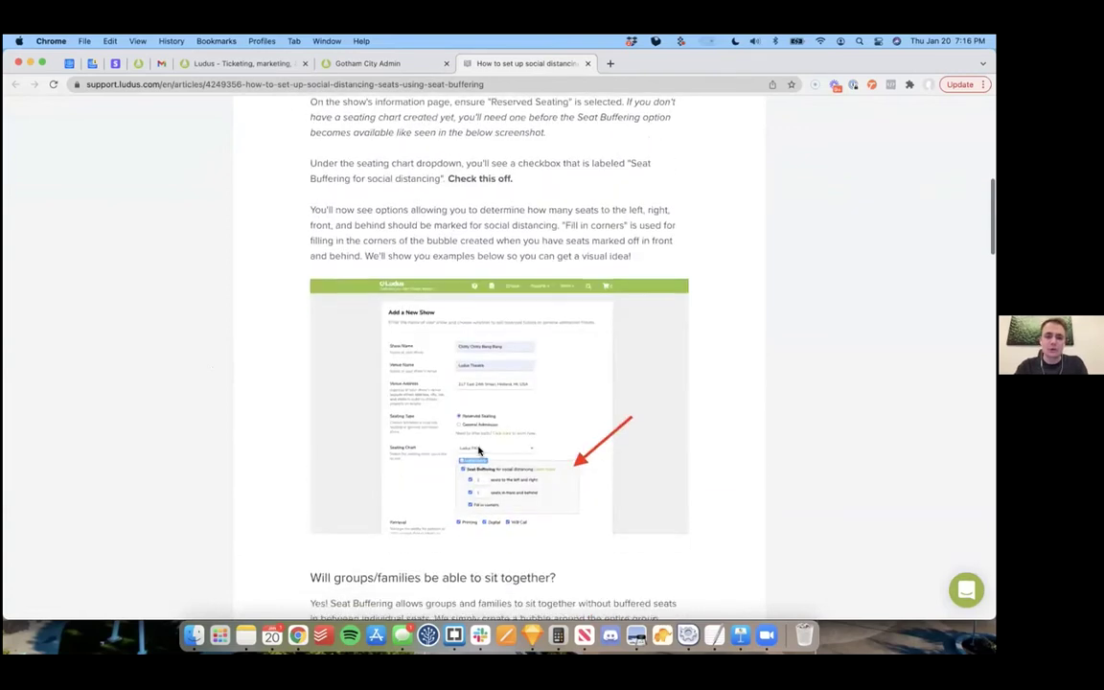
{"action": "scroll", "coordinate": [480, 450], "scroll_direction": "down", "scroll_amount": 2}
{"action": "scroll", "coordinate": [503, 424], "scroll_direction": "up", "scroll_amount": 5}
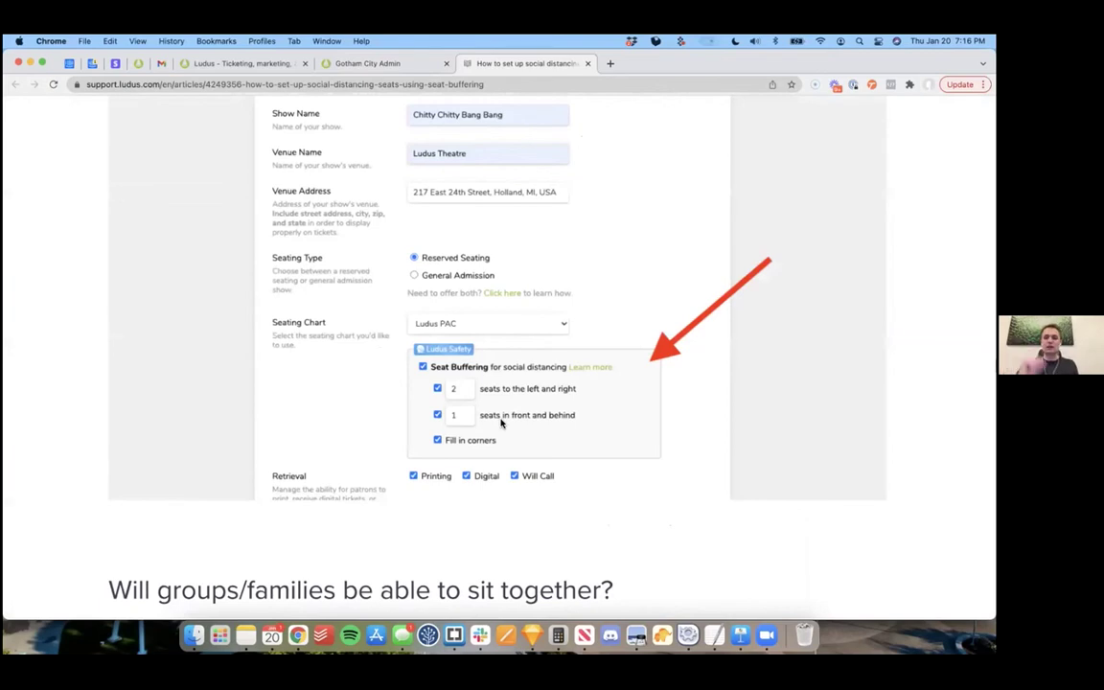
{"action": "scroll", "coordinate": [501, 422], "scroll_direction": "down", "scroll_amount": 5}
{"action": "scroll", "coordinate": [244, 419], "scroll_direction": "down", "scroll_amount": 5}
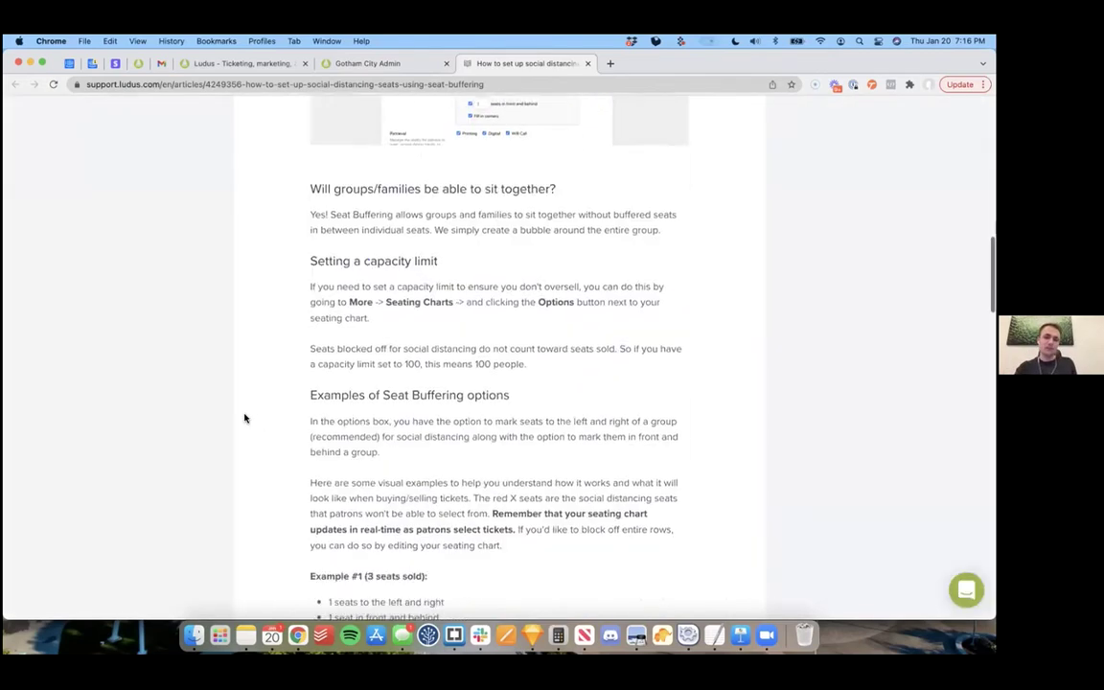
{"action": "scroll", "coordinate": [243, 419], "scroll_direction": "down", "scroll_amount": 3}
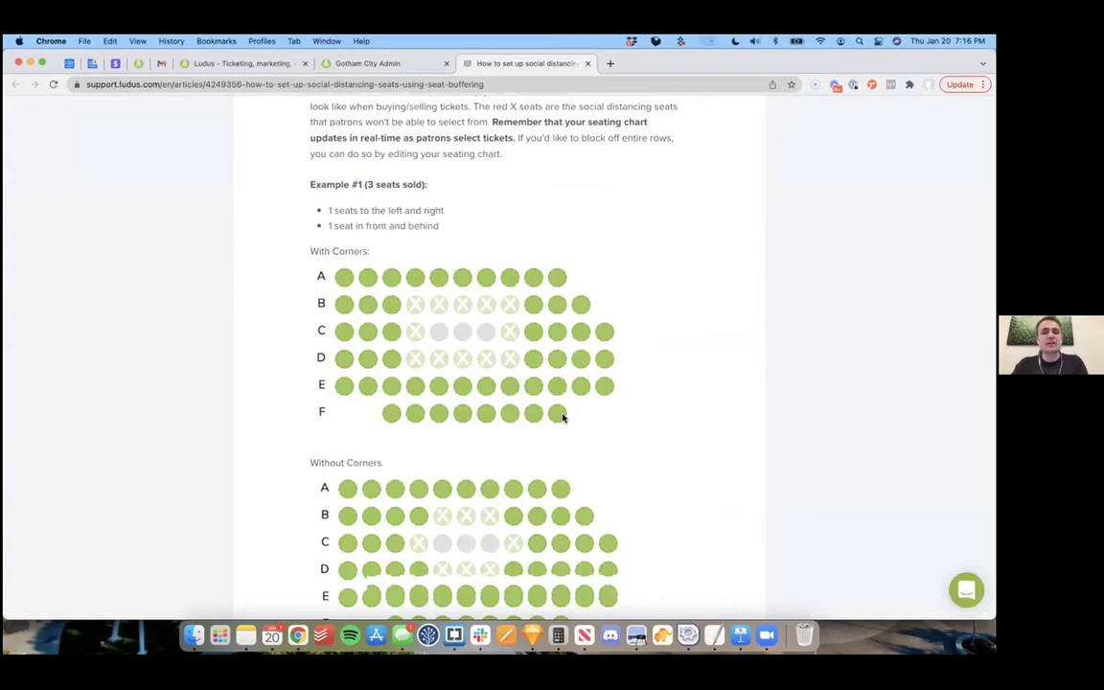
{"action": "scroll", "coordinate": [563, 417], "scroll_direction": "down", "scroll_amount": 5}
{"action": "scroll", "coordinate": [563, 417], "scroll_direction": "down", "scroll_amount": 10}
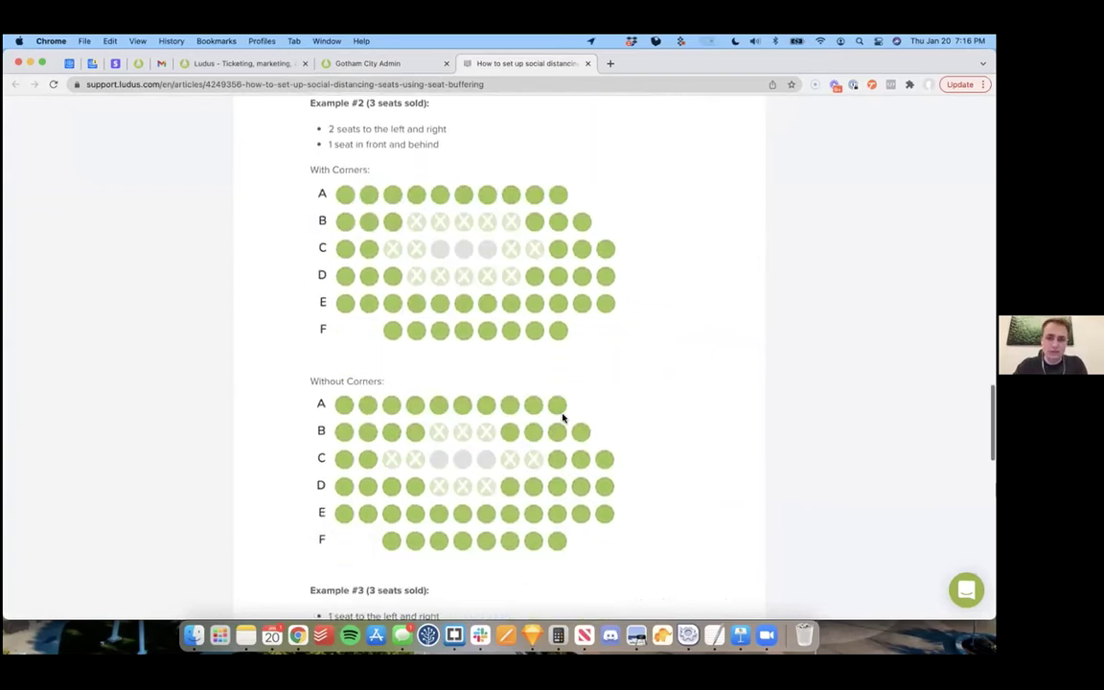
{"action": "scroll", "coordinate": [638, 269], "scroll_direction": "up", "scroll_amount": 20}
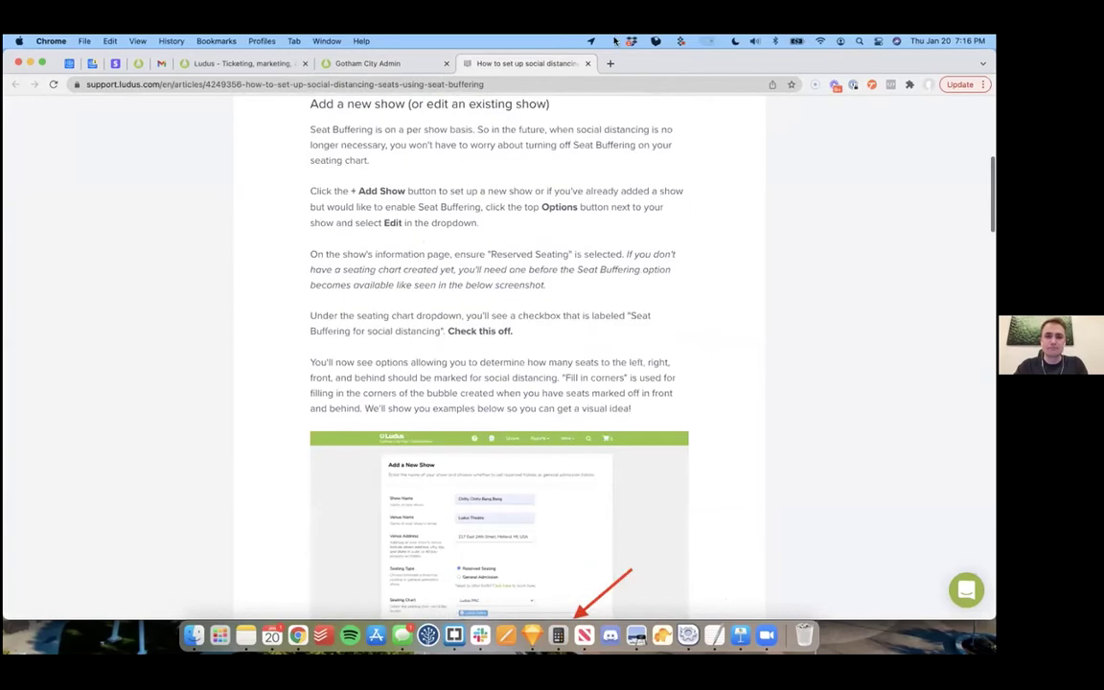
{"action": "key", "text": "super+w"}
{"action": "scroll", "coordinate": [402, 322], "scroll_direction": "down", "scroll_amount": 2}
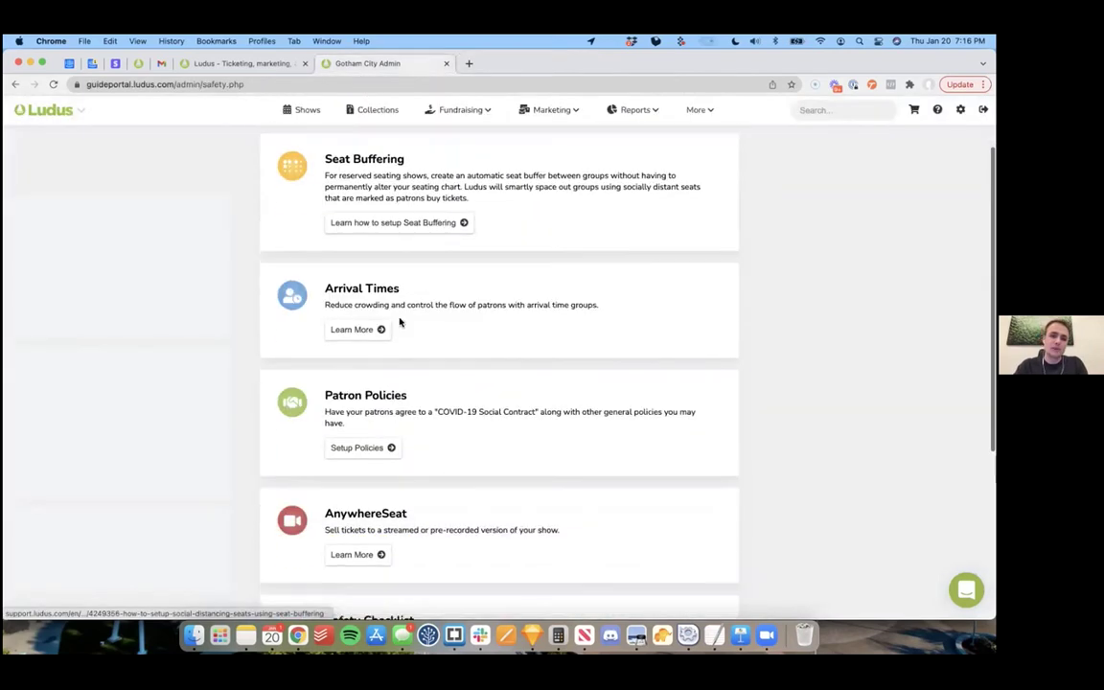
{"action": "left_click", "coordinate": [359, 330]}
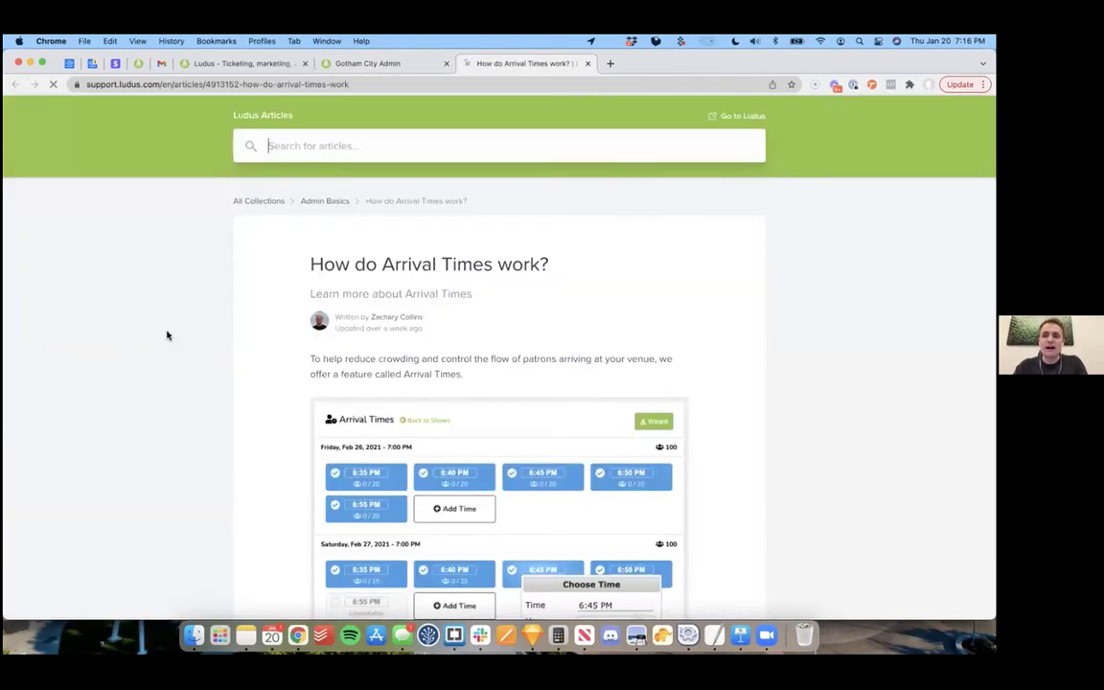
{"action": "scroll", "coordinate": [165, 335], "scroll_direction": "down", "scroll_amount": 2}
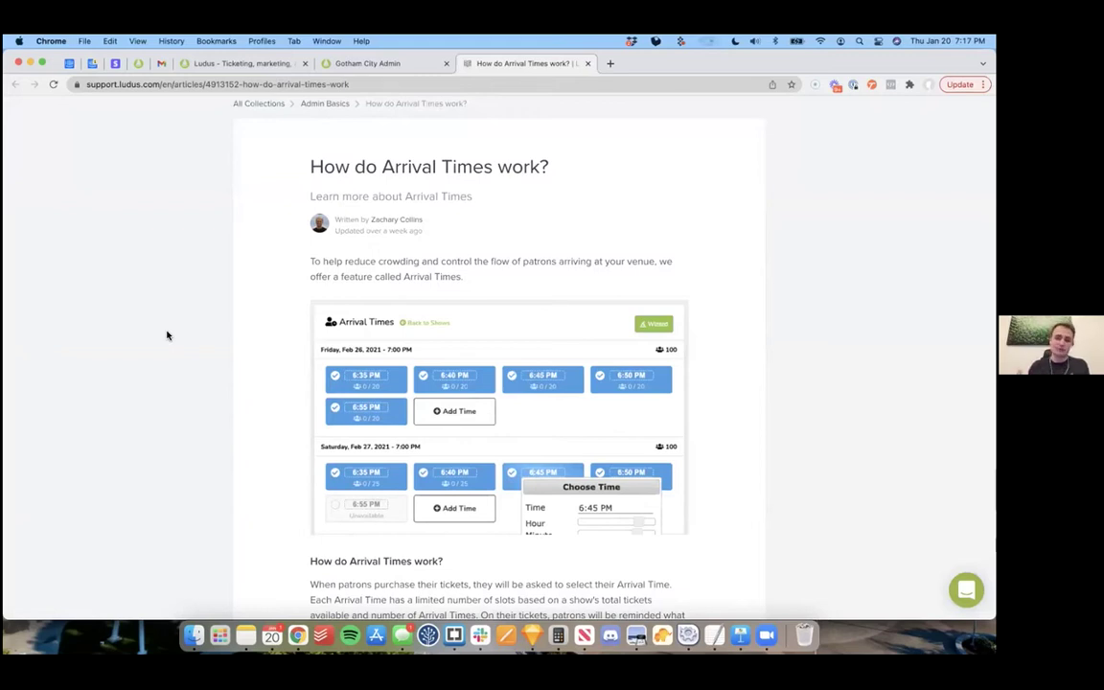
{"action": "left_click", "coordinate": [588, 63]}
{"action": "scroll", "coordinate": [244, 345], "scroll_direction": "down", "scroll_amount": 1}
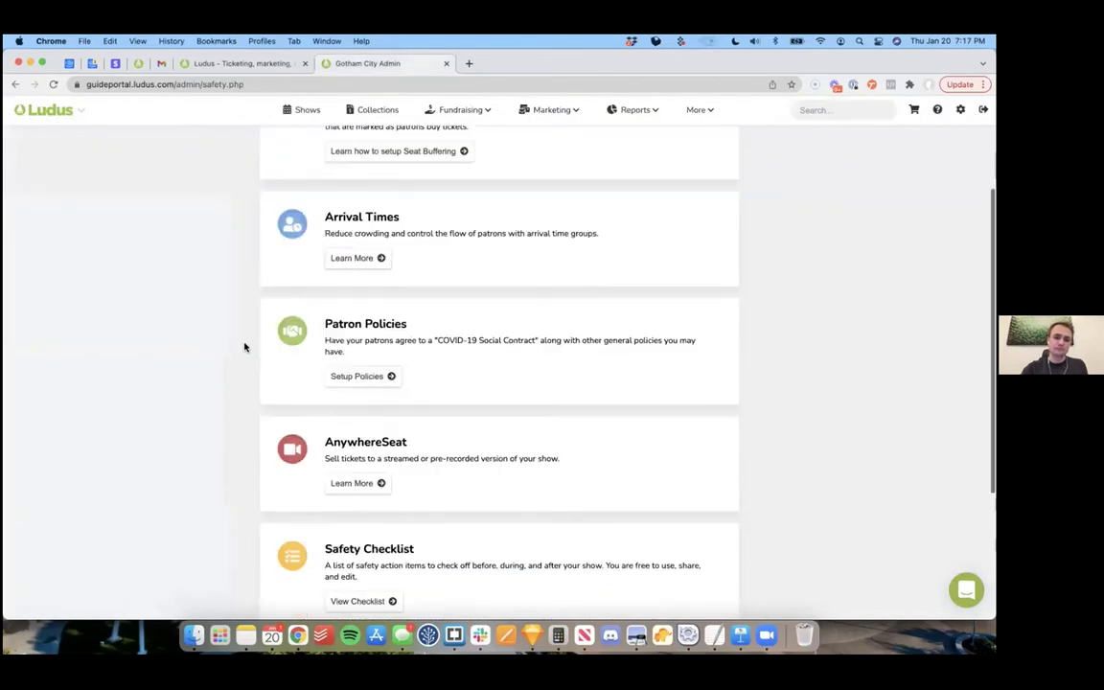
Step: Save the COVID-19 Social Contract with its original wording, then return to the safety features page
{"action": "left_click", "coordinate": [379, 376]}
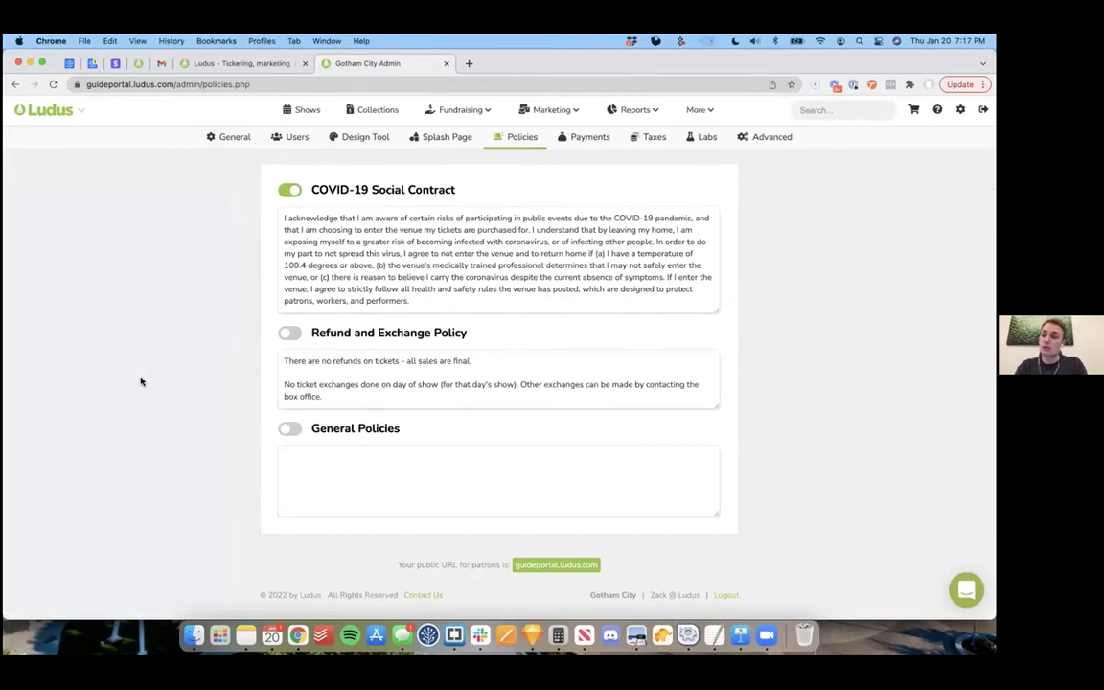
{"action": "left_click", "coordinate": [413, 302]}
{"action": "type", "text": "asd"}
{"action": "key", "text": "BackSpace"}
{"action": "key", "text": "BackSpace"}
{"action": "key", "text": "BackSpace"}
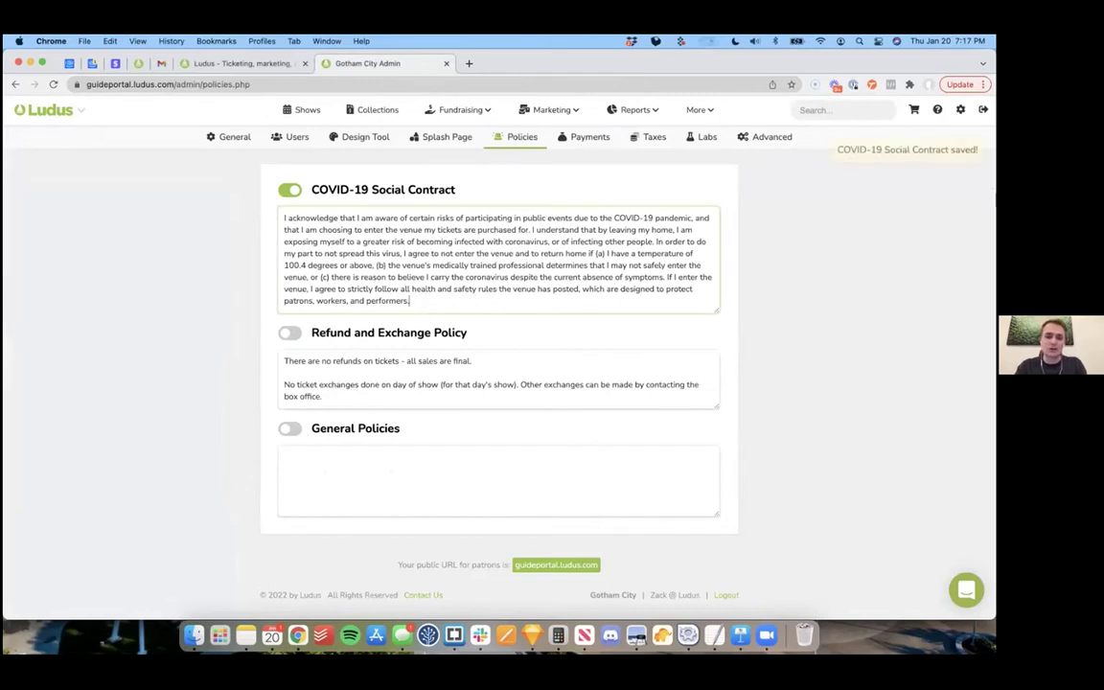
{"action": "left_click", "coordinate": [443, 393]}
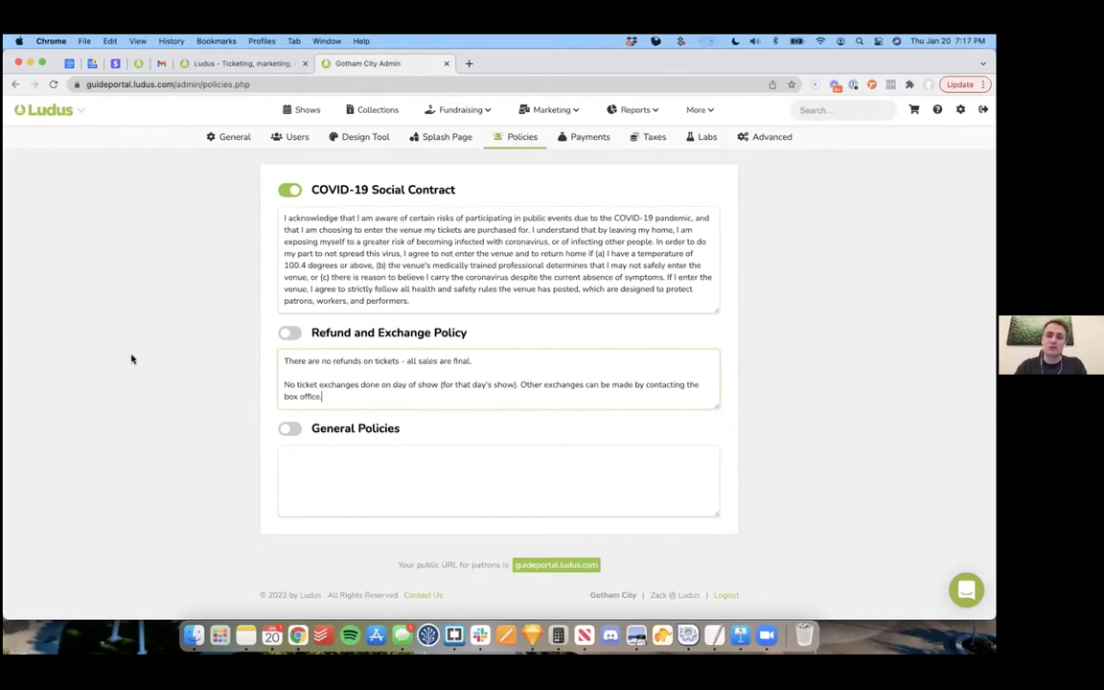
{"action": "left_click", "coordinate": [15, 84]}
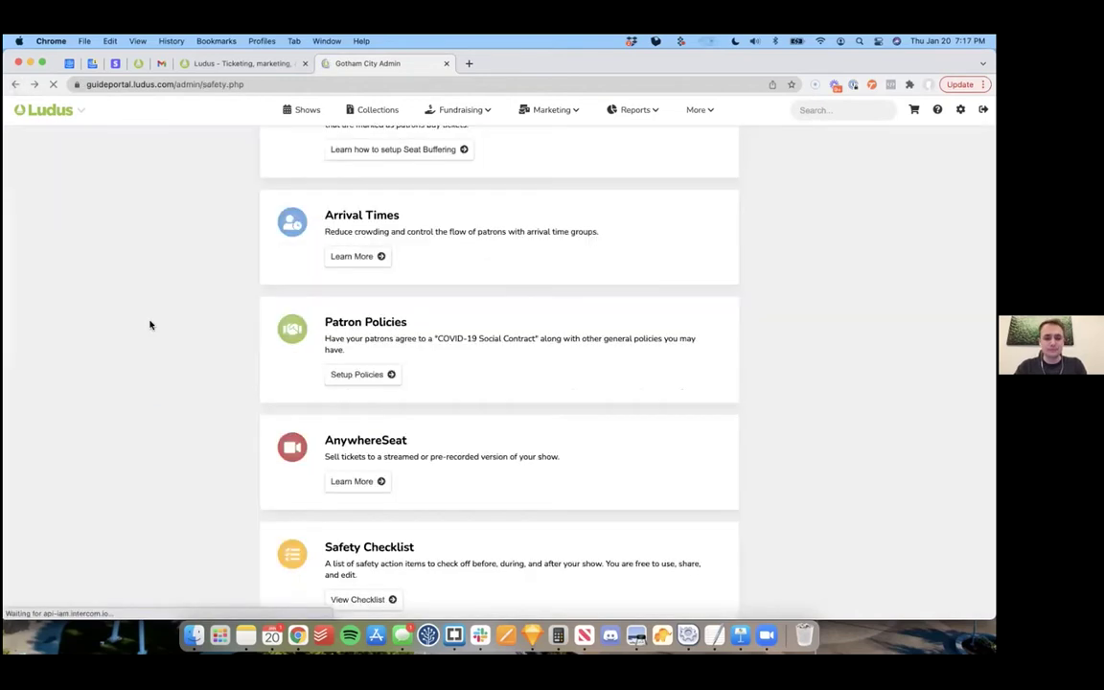
{"action": "scroll", "coordinate": [148, 324], "scroll_direction": "down", "scroll_amount": 2}
{"action": "left_click", "coordinate": [343, 373]}
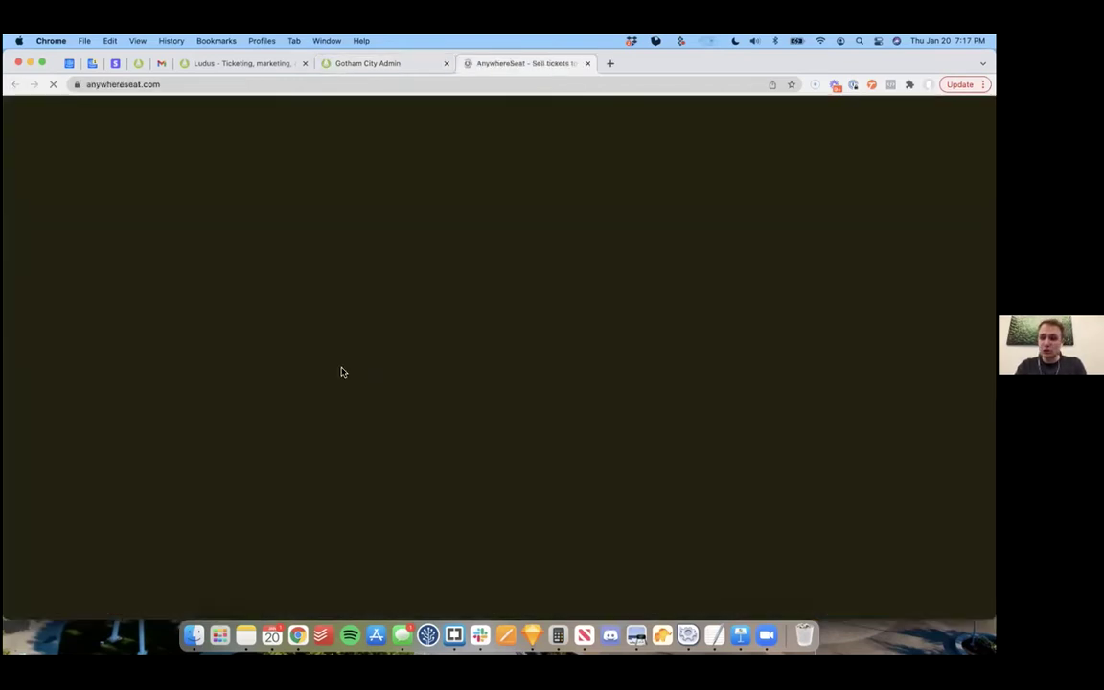
{"action": "scroll", "coordinate": [142, 365], "scroll_direction": "down", "scroll_amount": 1}
{"action": "scroll", "coordinate": [142, 366], "scroll_direction": "down", "scroll_amount": 1}
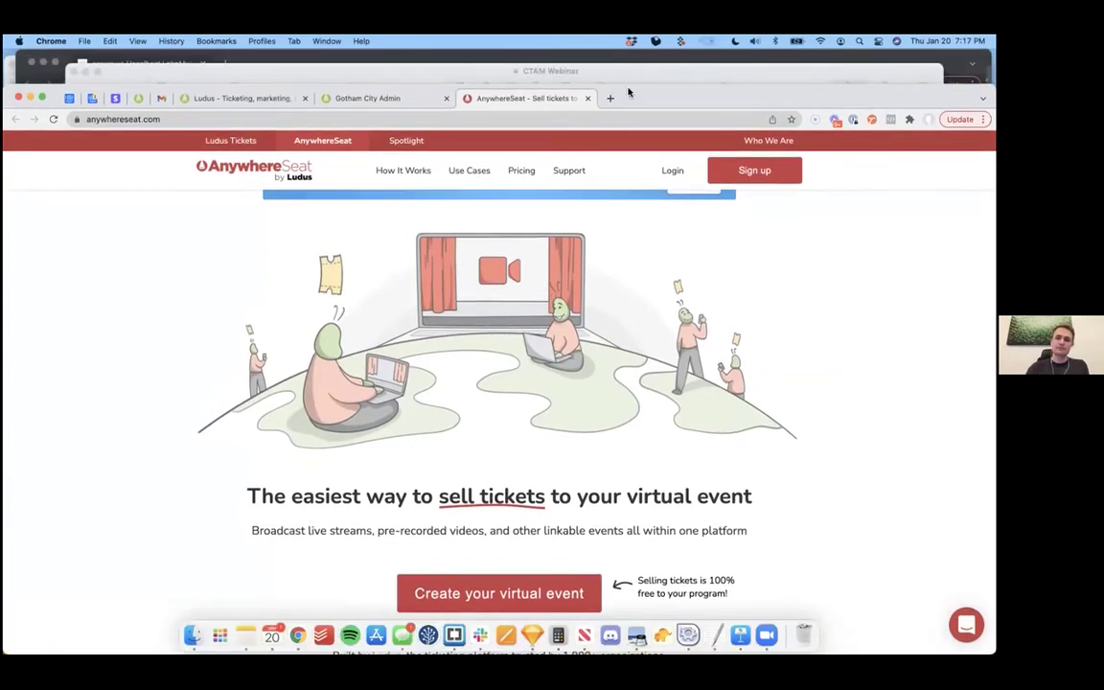
{"action": "left_click", "coordinate": [589, 99]}
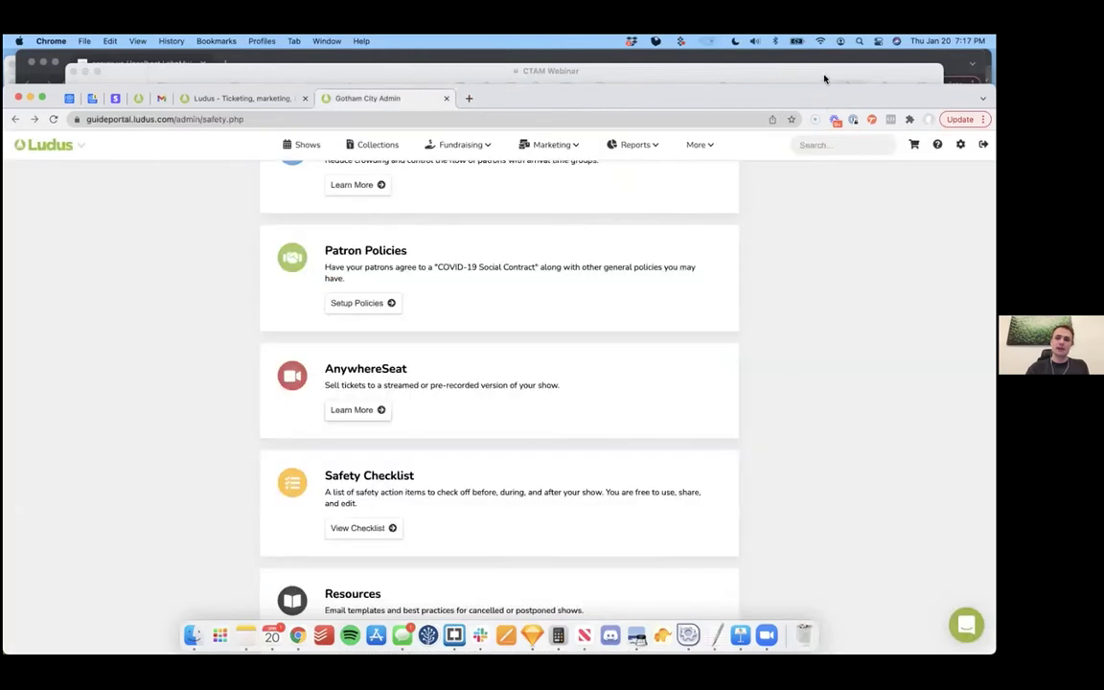
{"action": "scroll", "coordinate": [552, 419], "scroll_direction": "down", "scroll_amount": 3}
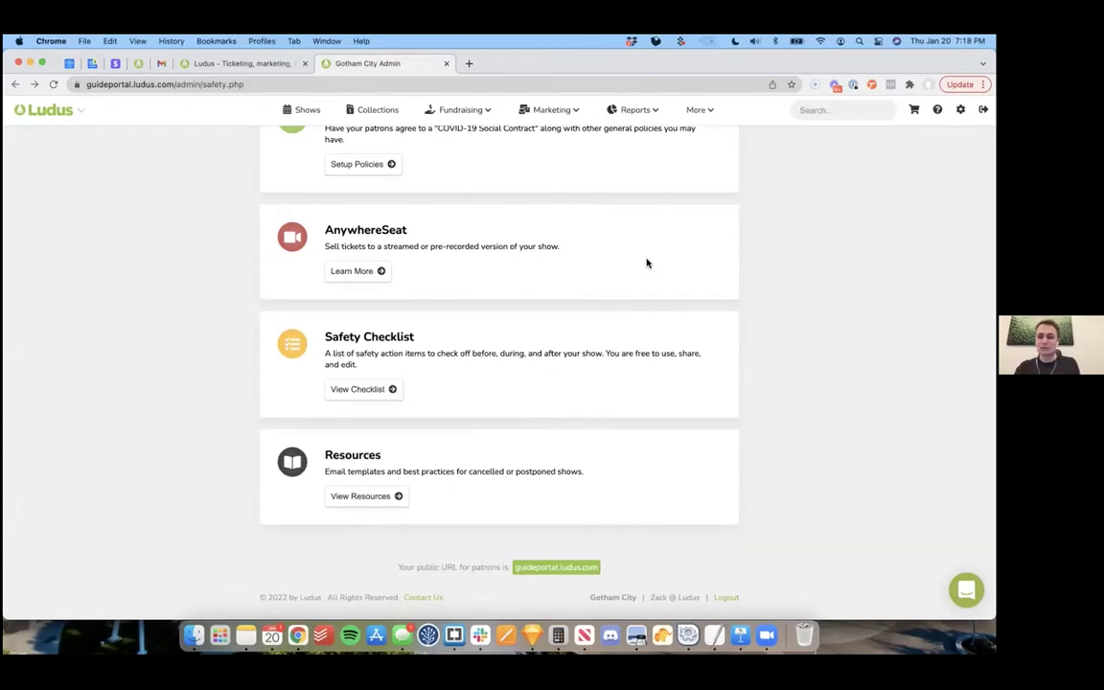
Step: View the help Guides, then go to the Shows list and begin adding a new show
{"action": "left_click", "coordinate": [937, 109]}
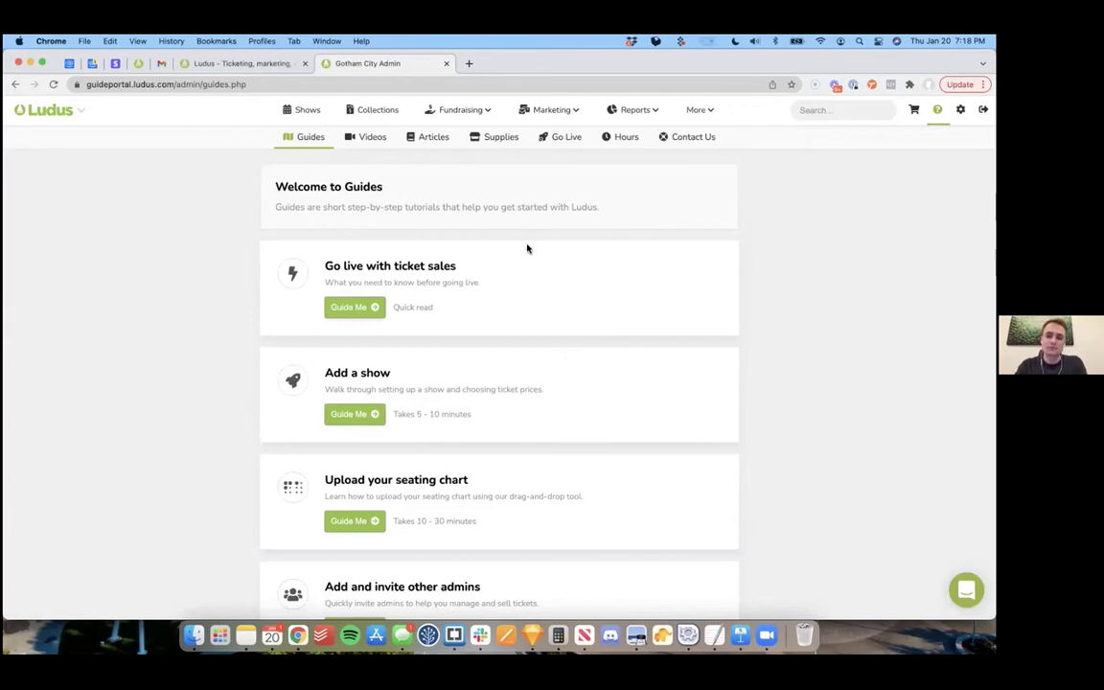
{"action": "left_click", "coordinate": [305, 111]}
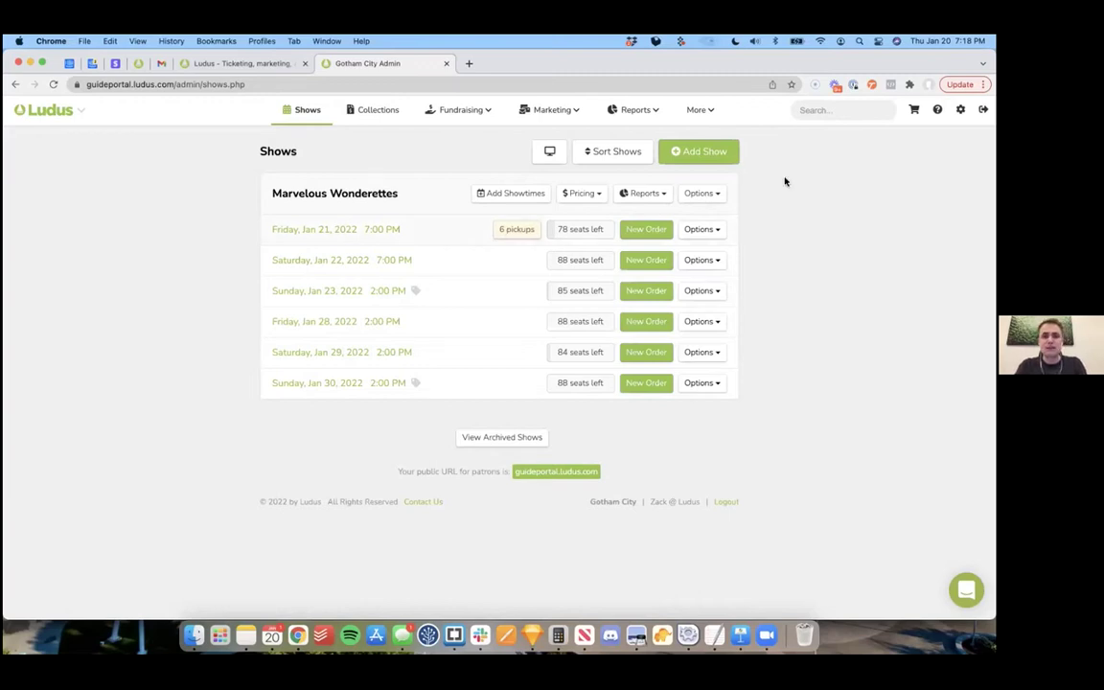
{"action": "left_click", "coordinate": [702, 155]}
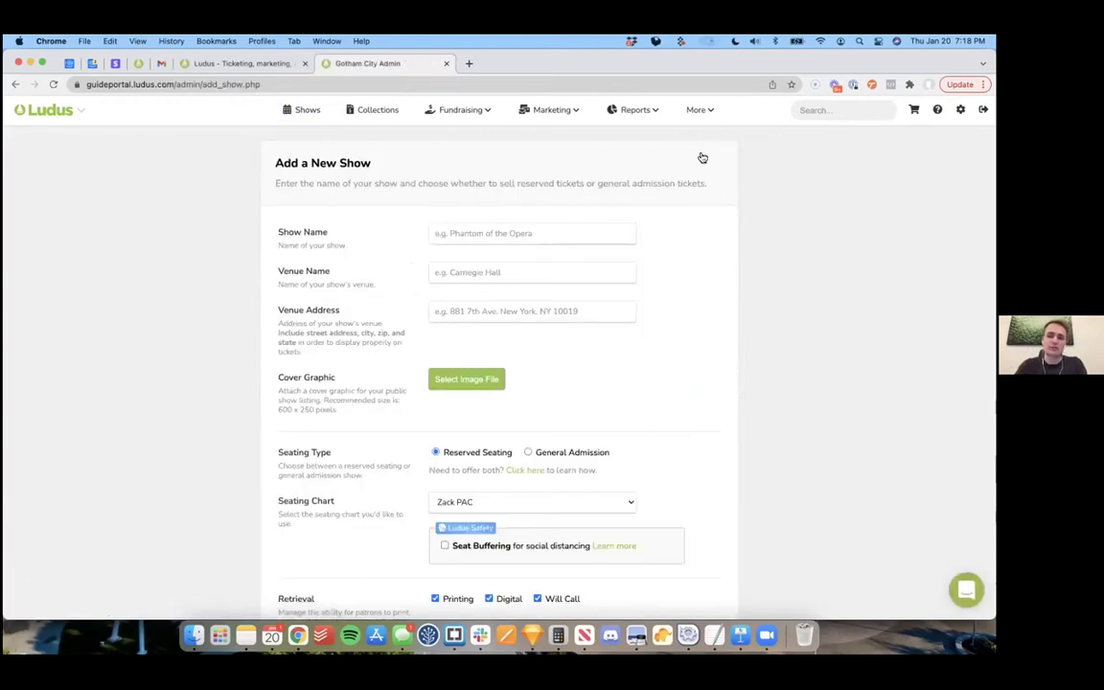
Step: Name the show 'Forever Plaid' at Ludus Theatre, 217 E 24th, Holland, MI, with the Ludus stage cover image
{"action": "left_click", "coordinate": [535, 234]}
{"action": "type", "text": "Forever Plaid"}
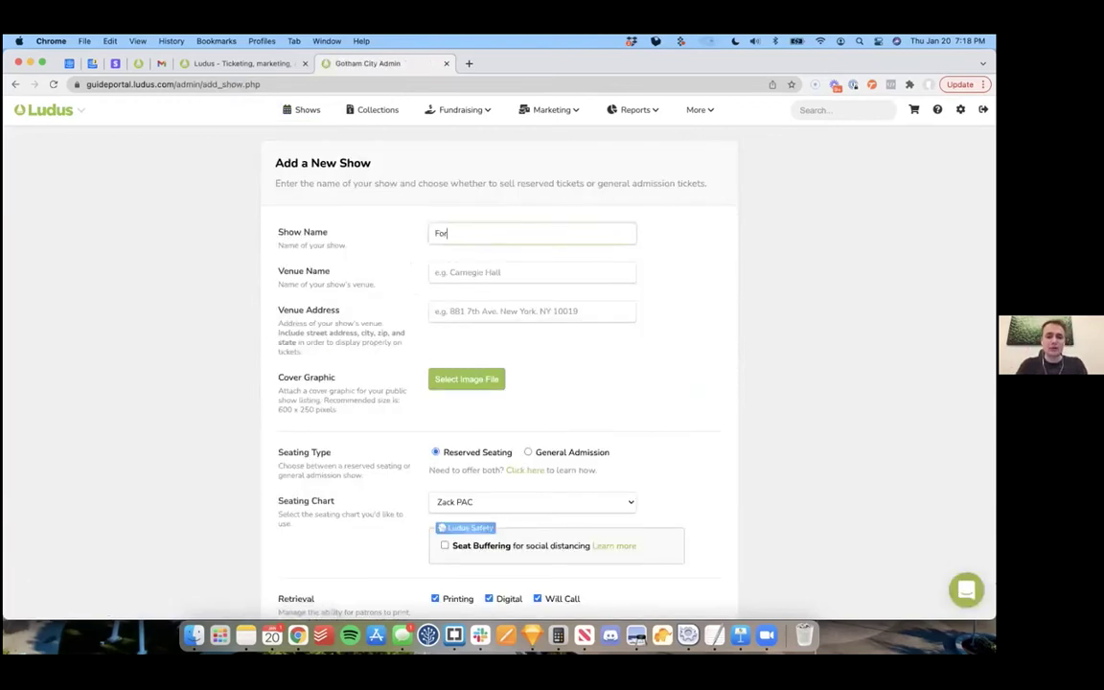
{"action": "left_click", "coordinate": [515, 273]}
{"action": "type", "text": "Ludus Theatre"}
{"action": "left_click", "coordinate": [505, 309]}
{"action": "type", "text": "217 e 24th"}
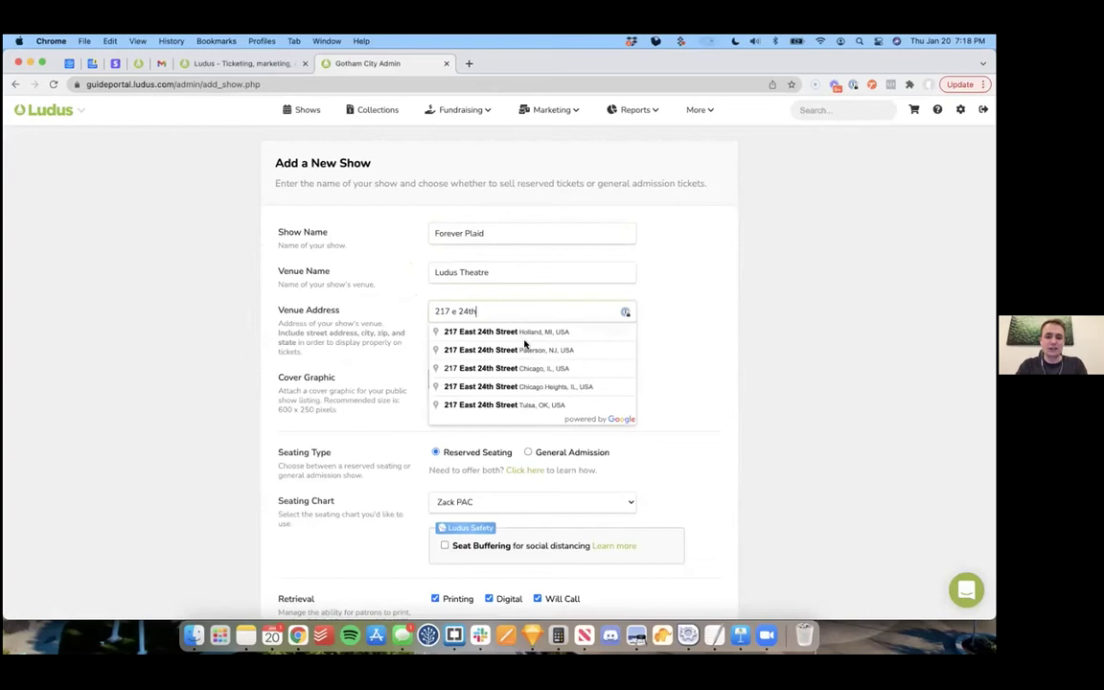
{"action": "left_click", "coordinate": [522, 337]}
{"action": "left_click", "coordinate": [466, 381]}
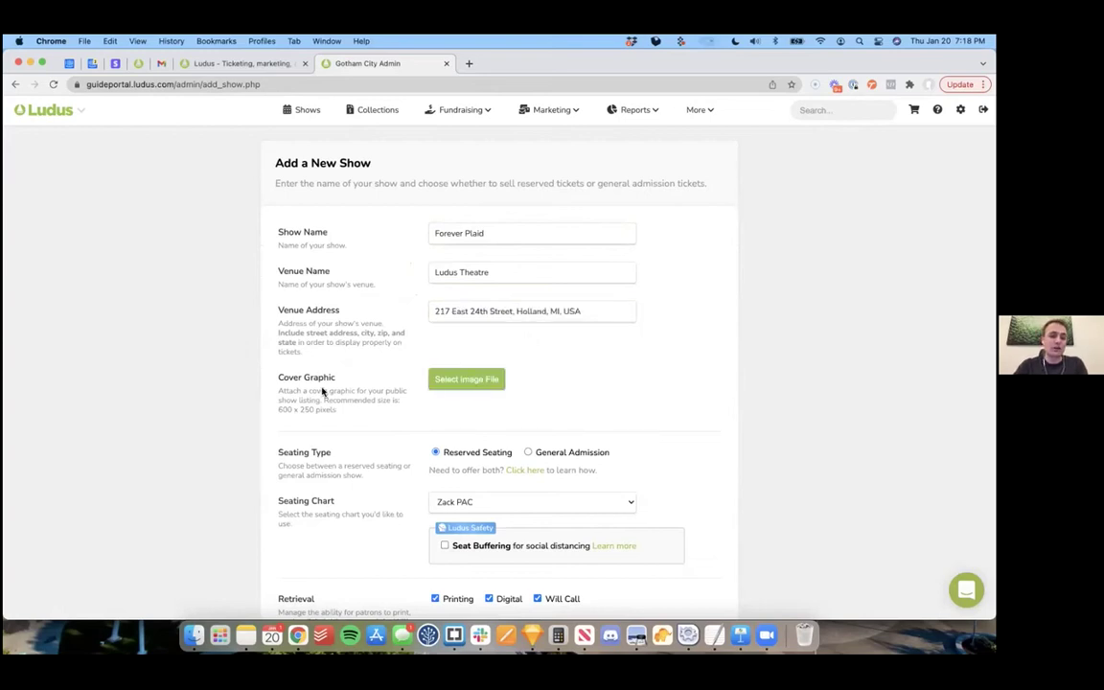
{"action": "left_click", "coordinate": [208, 421]}
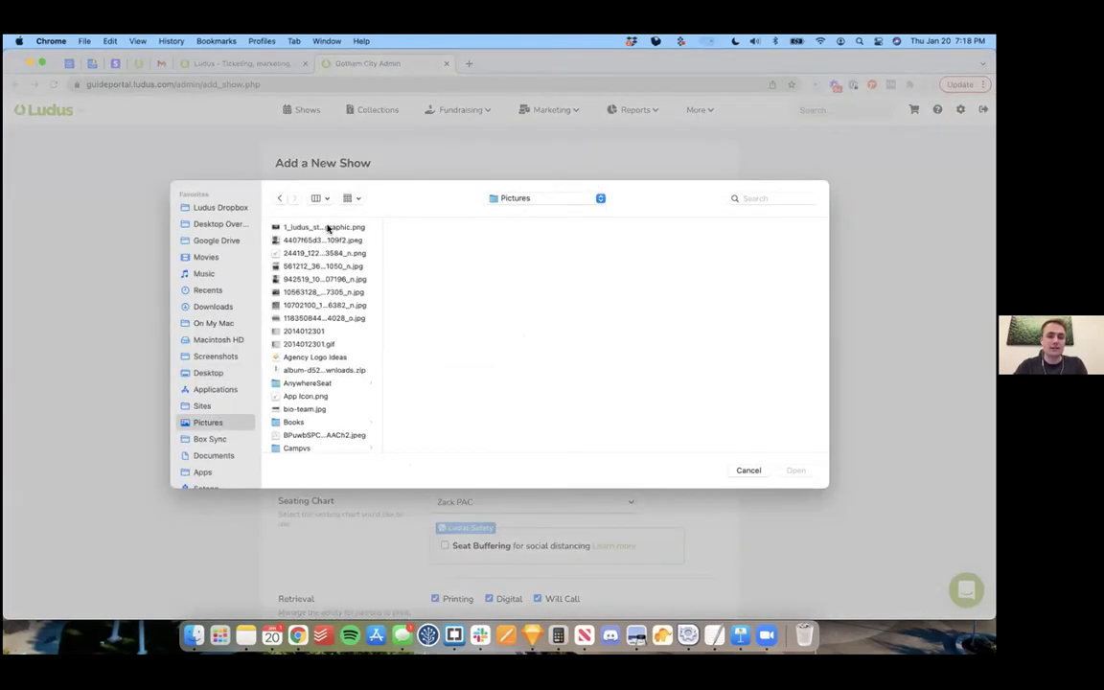
{"action": "left_click", "coordinate": [328, 230]}
{"action": "left_click", "coordinate": [796, 470]}
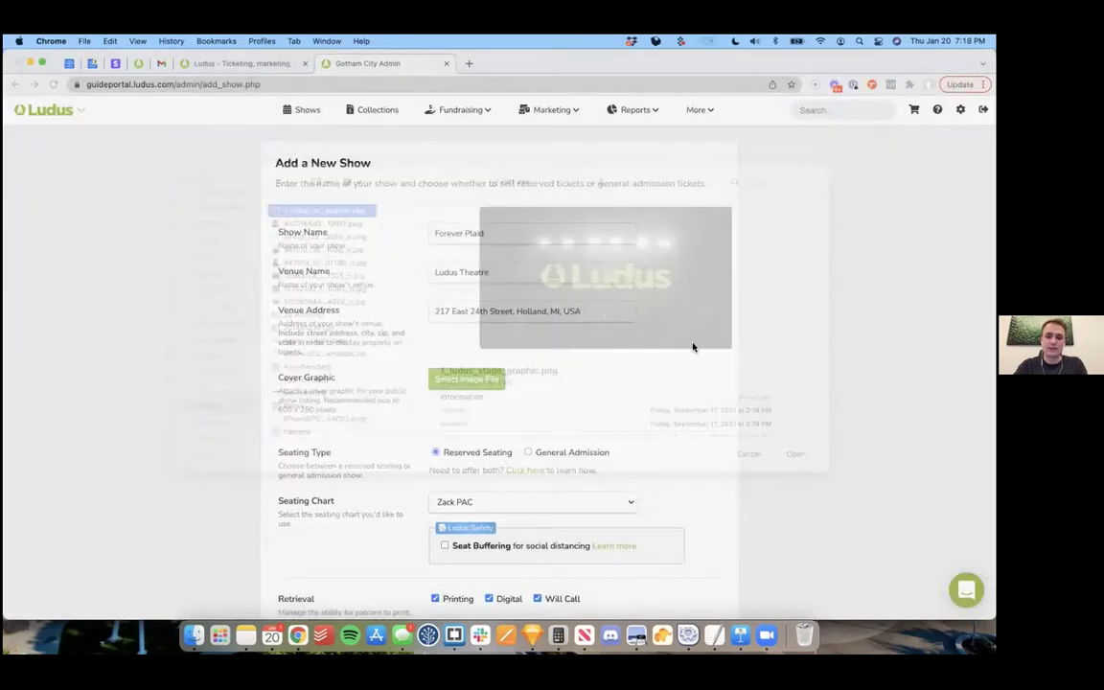
Step: Keep reserved seating and choose the Black Box seating chart
{"action": "scroll", "coordinate": [777, 340], "scroll_direction": "down", "scroll_amount": 5}
{"action": "scroll", "coordinate": [778, 340], "scroll_direction": "down", "scroll_amount": 1}
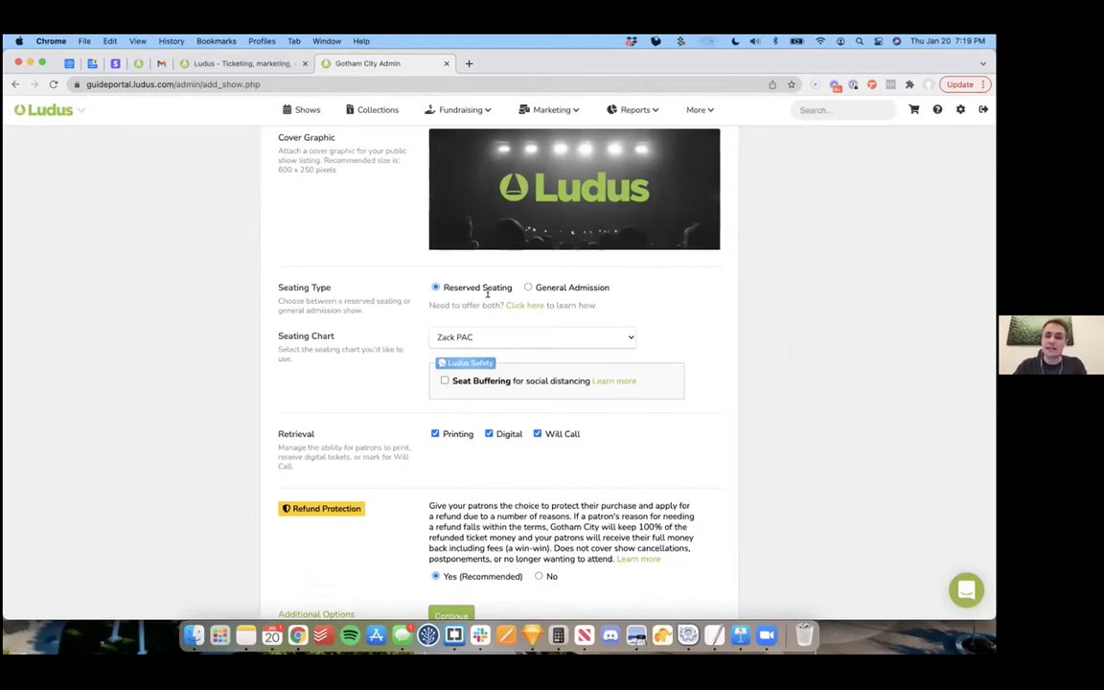
{"action": "left_click", "coordinate": [527, 287]}
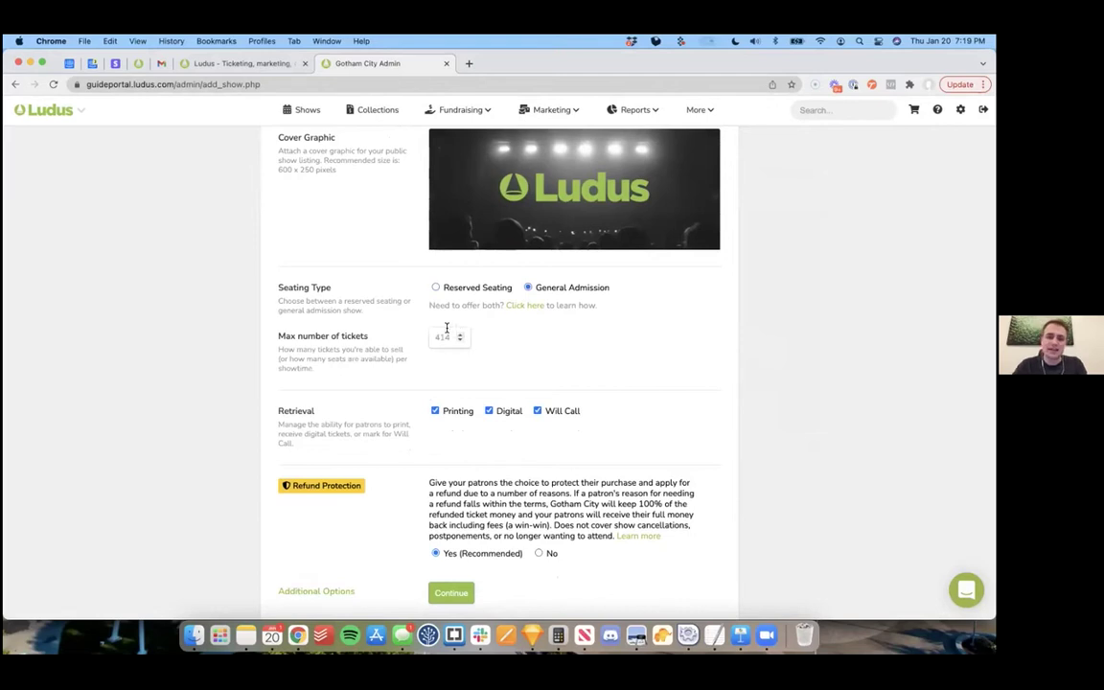
{"action": "left_click", "coordinate": [436, 288]}
{"action": "left_click", "coordinate": [503, 338]}
{"action": "left_click", "coordinate": [479, 350]}
Step: Leave seat buffering off and expand the Additional Options section
{"action": "scroll", "coordinate": [369, 386], "scroll_direction": "down", "scroll_amount": 2}
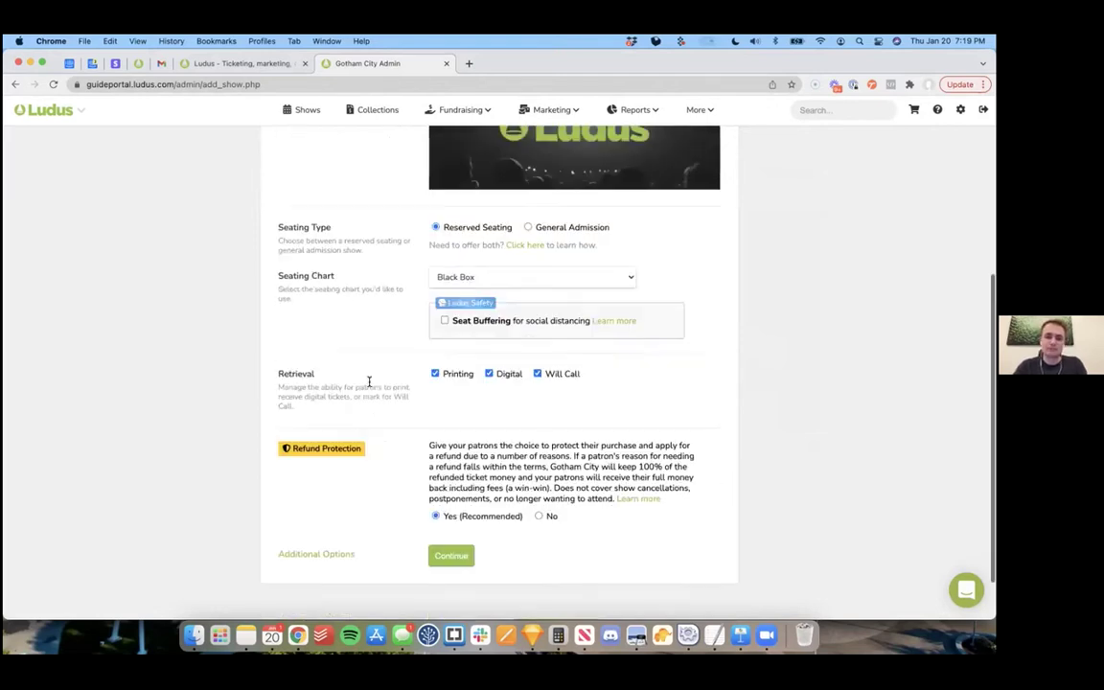
{"action": "left_click", "coordinate": [444, 319]}
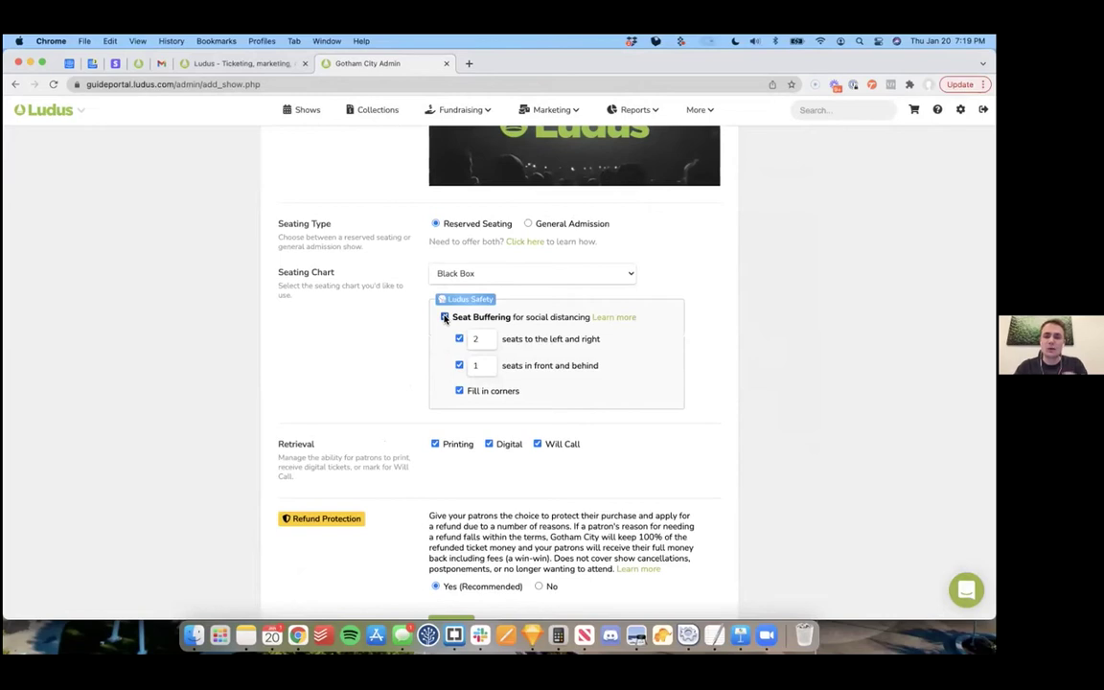
{"action": "left_click", "coordinate": [445, 318]}
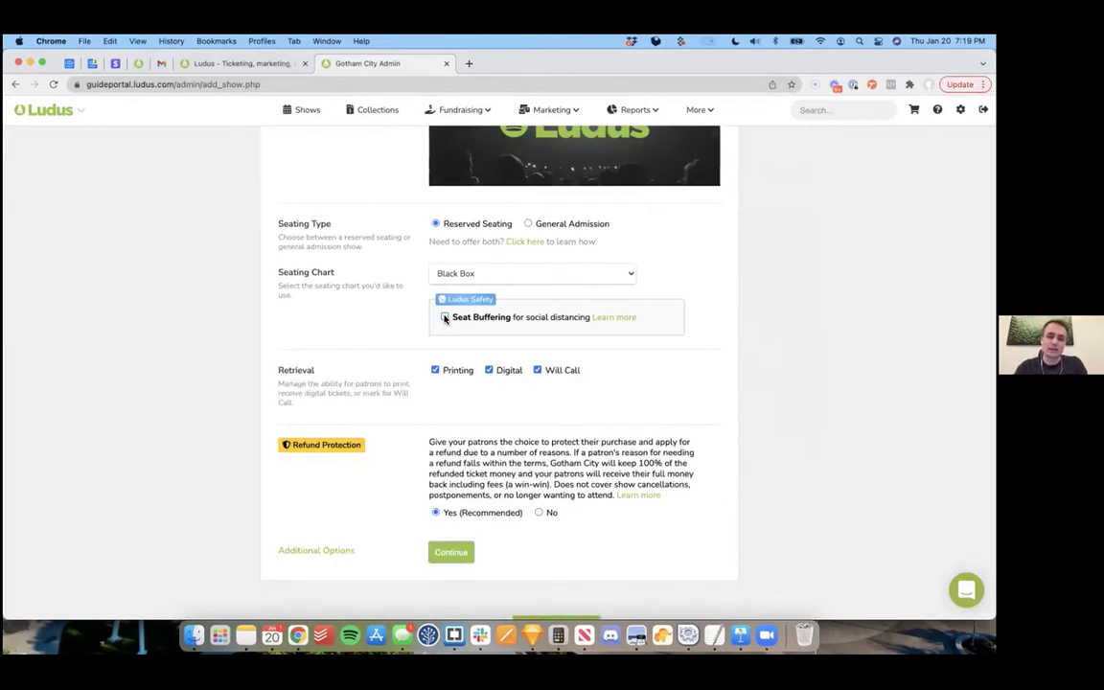
{"action": "scroll", "coordinate": [408, 358], "scroll_direction": "down", "scroll_amount": 1}
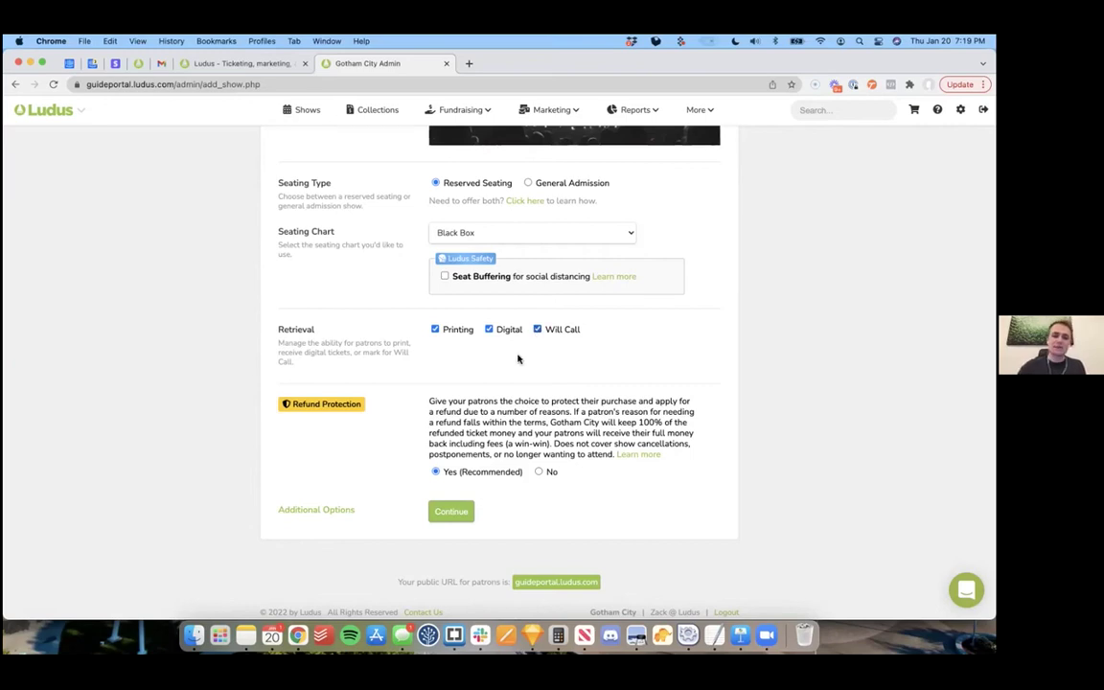
{"action": "left_click", "coordinate": [319, 511]}
{"action": "scroll", "coordinate": [202, 449], "scroll_direction": "down", "scroll_amount": 1}
{"action": "scroll", "coordinate": [201, 449], "scroll_direction": "down", "scroll_amount": 2}
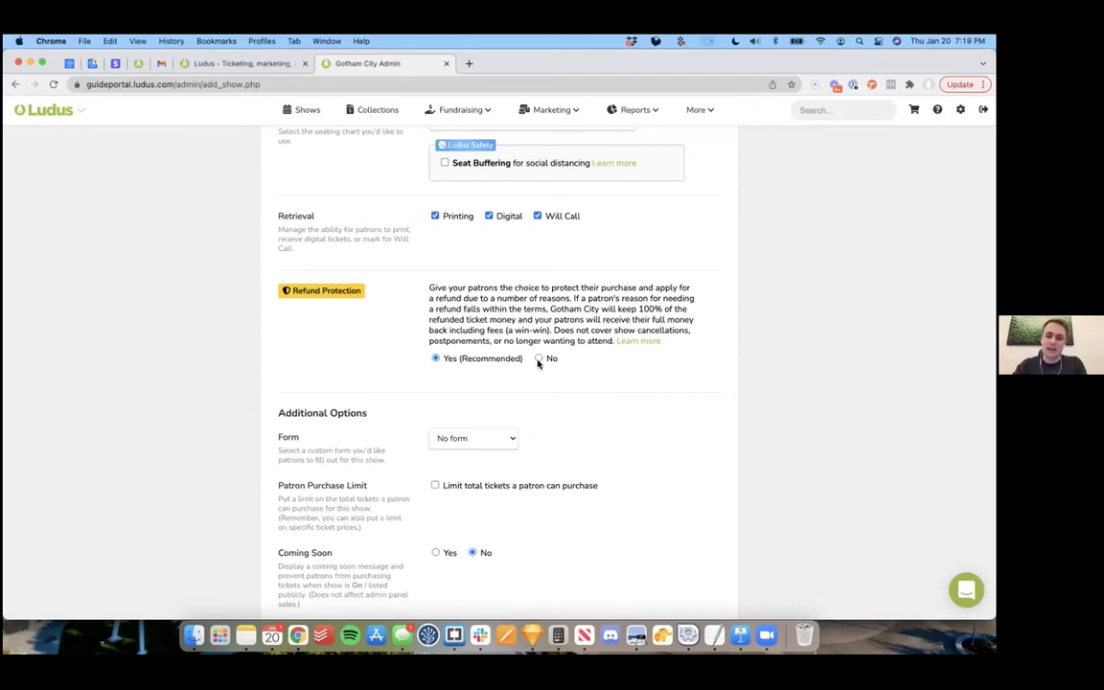
Step: Keep Refund Protection at Yes (Recommended) and no custom form, then save the show settings
{"action": "left_click", "coordinate": [538, 359]}
{"action": "left_click", "coordinate": [436, 358]}
{"action": "scroll", "coordinate": [404, 453], "scroll_direction": "down", "scroll_amount": 3}
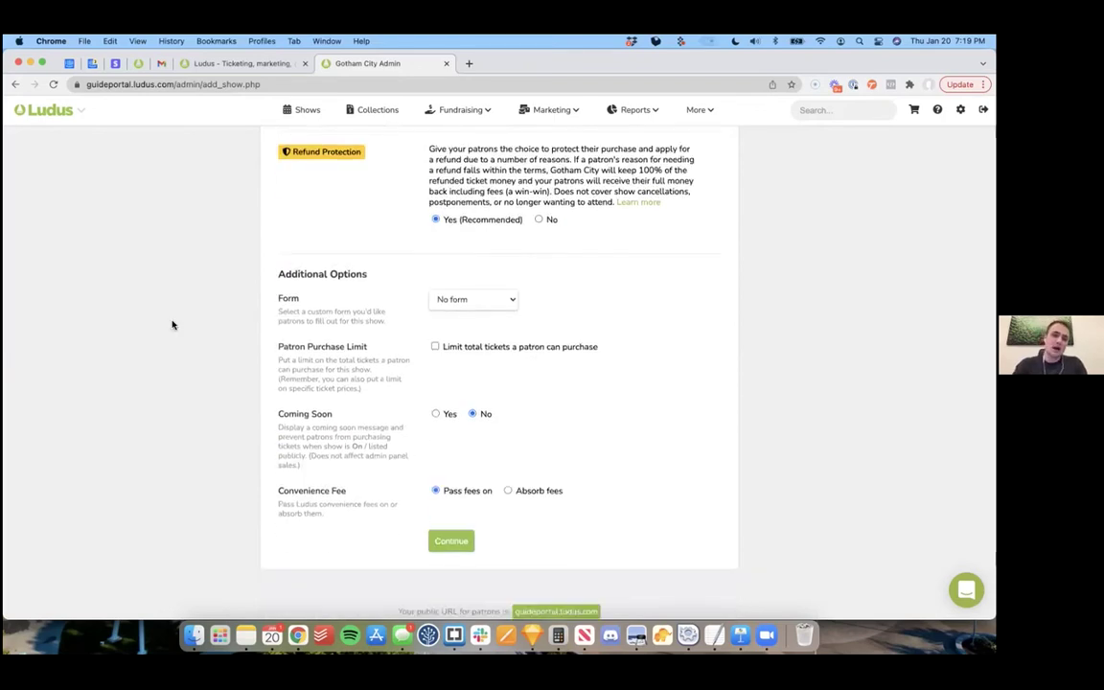
{"action": "left_click", "coordinate": [469, 299]}
{"action": "left_click", "coordinate": [187, 339]}
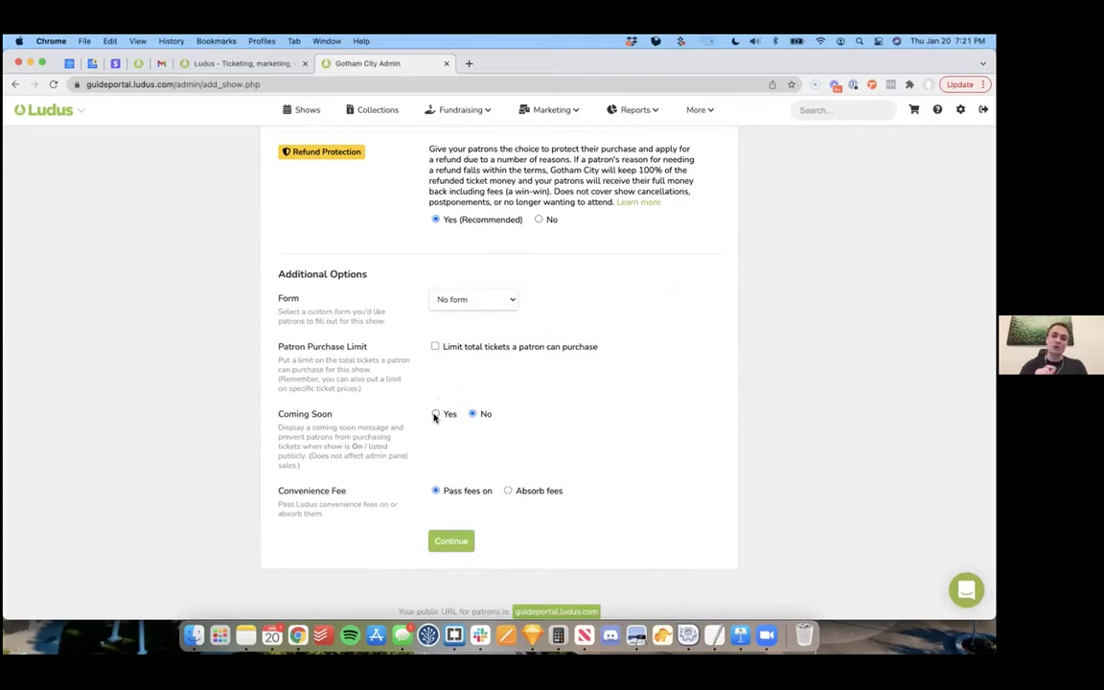
{"action": "scroll", "coordinate": [434, 444], "scroll_direction": "down", "scroll_amount": 1}
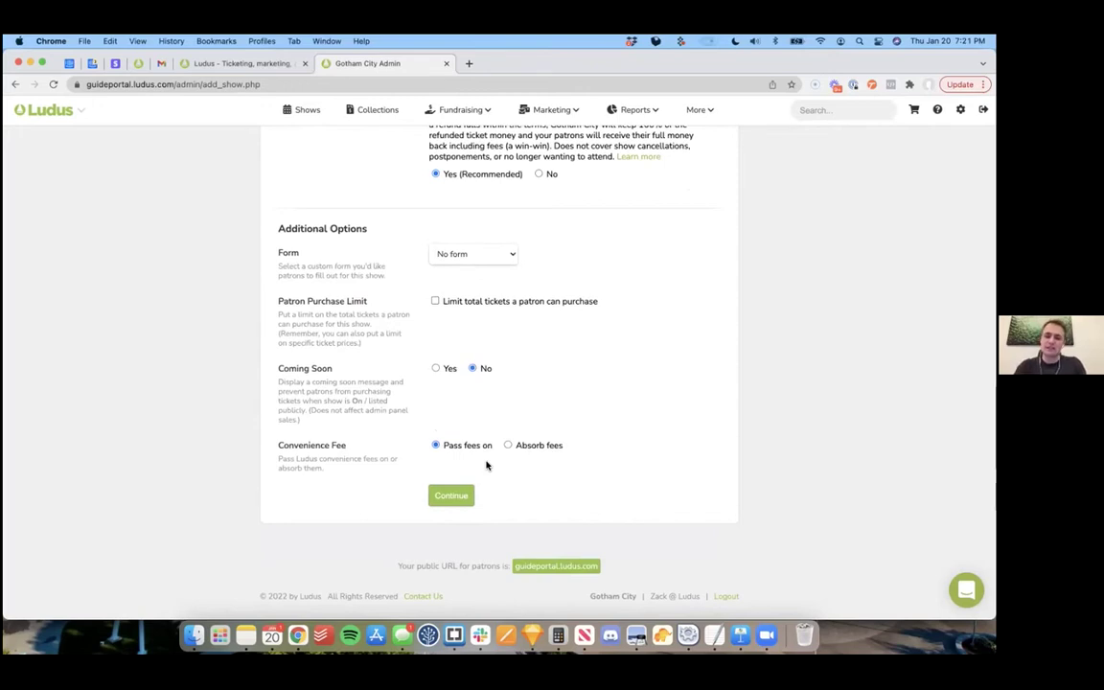
{"action": "left_click", "coordinate": [451, 496]}
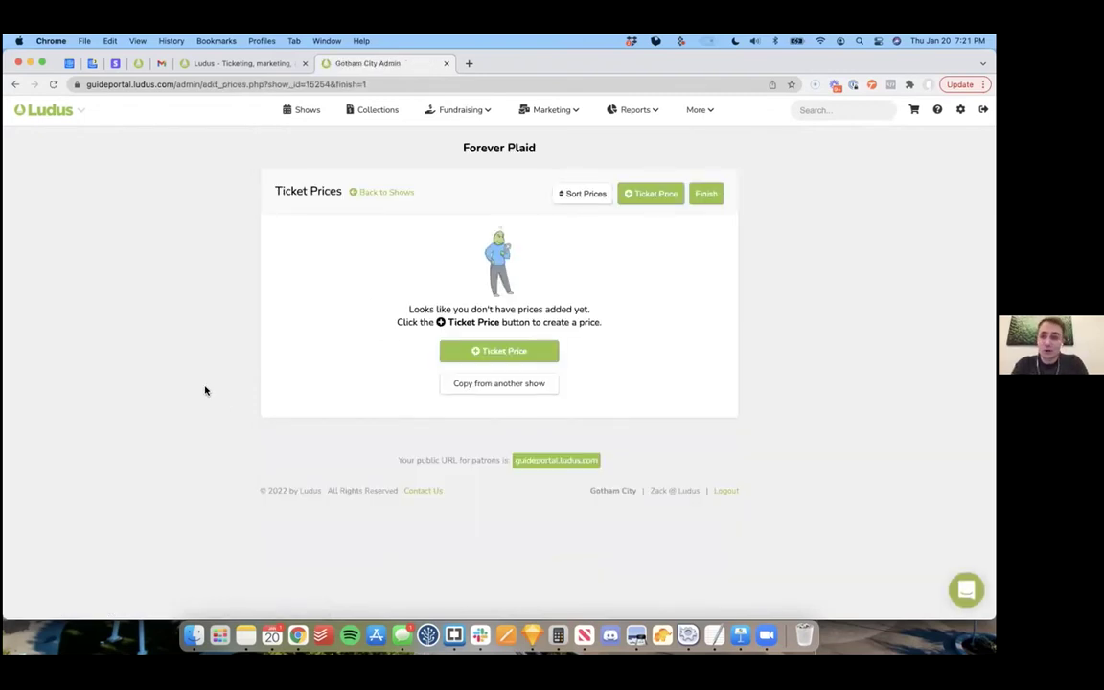
Step: Add an Adult ticket price of $20, with tiered pricing and admin-only left off
{"action": "left_click", "coordinate": [506, 353]}
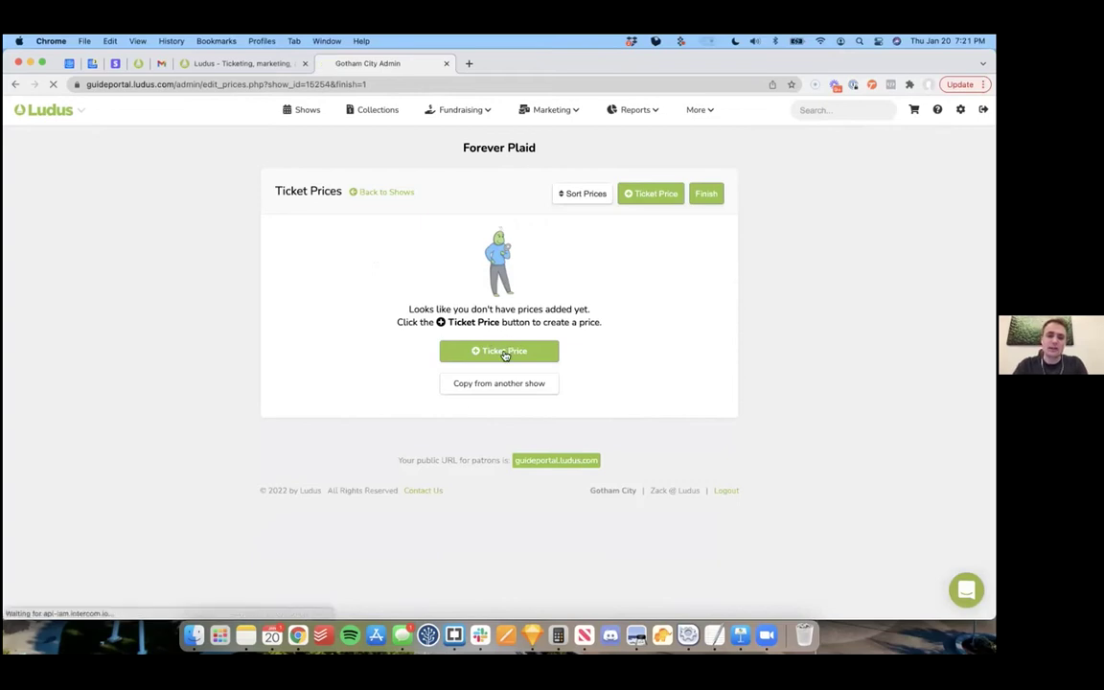
{"action": "left_click", "coordinate": [318, 280]}
{"action": "type", "text": "Adult"}
{"action": "key", "text": "Tab"}
{"action": "type", "text": "20"}
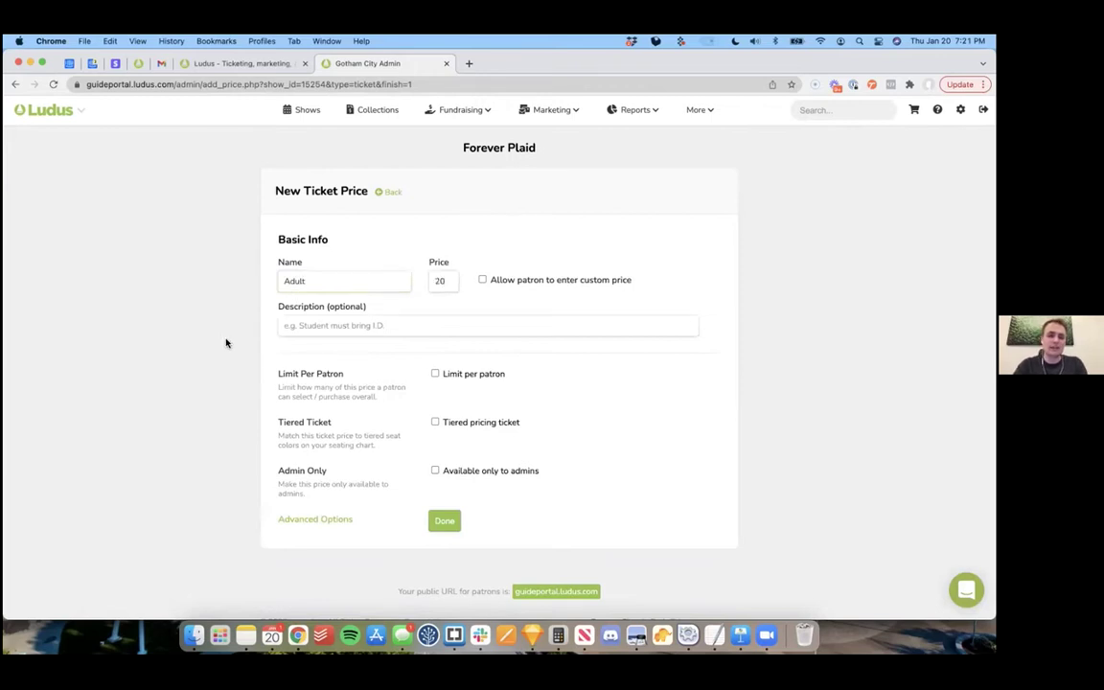
{"action": "scroll", "coordinate": [366, 427], "scroll_direction": "down", "scroll_amount": 1}
{"action": "left_click", "coordinate": [436, 397]}
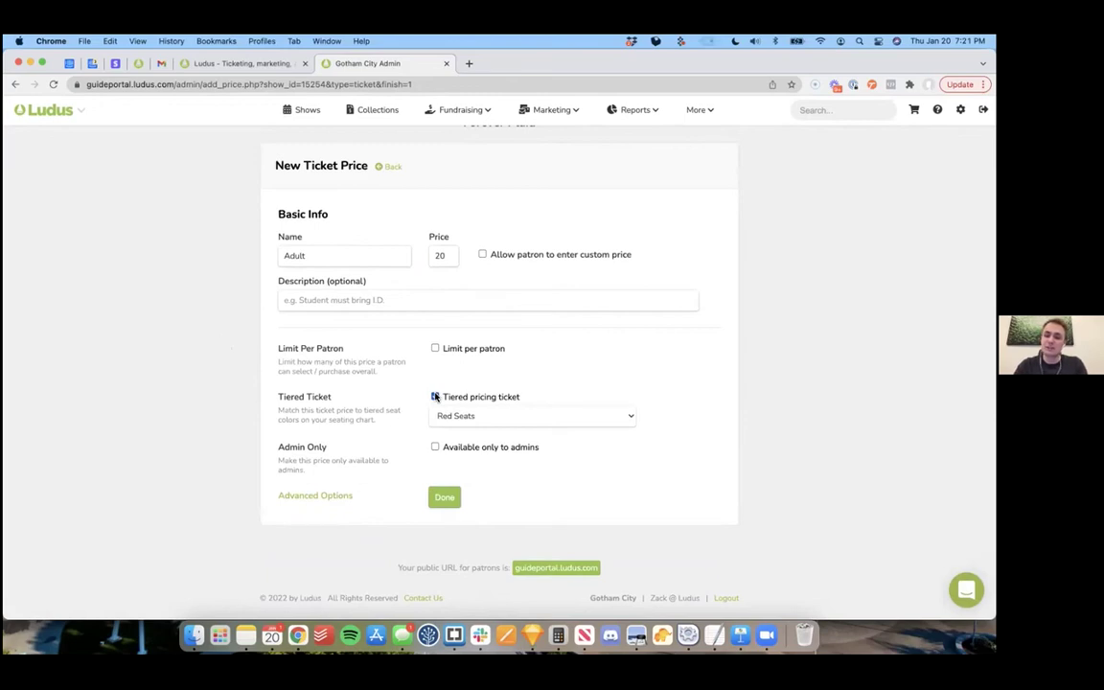
{"action": "left_click", "coordinate": [436, 397]}
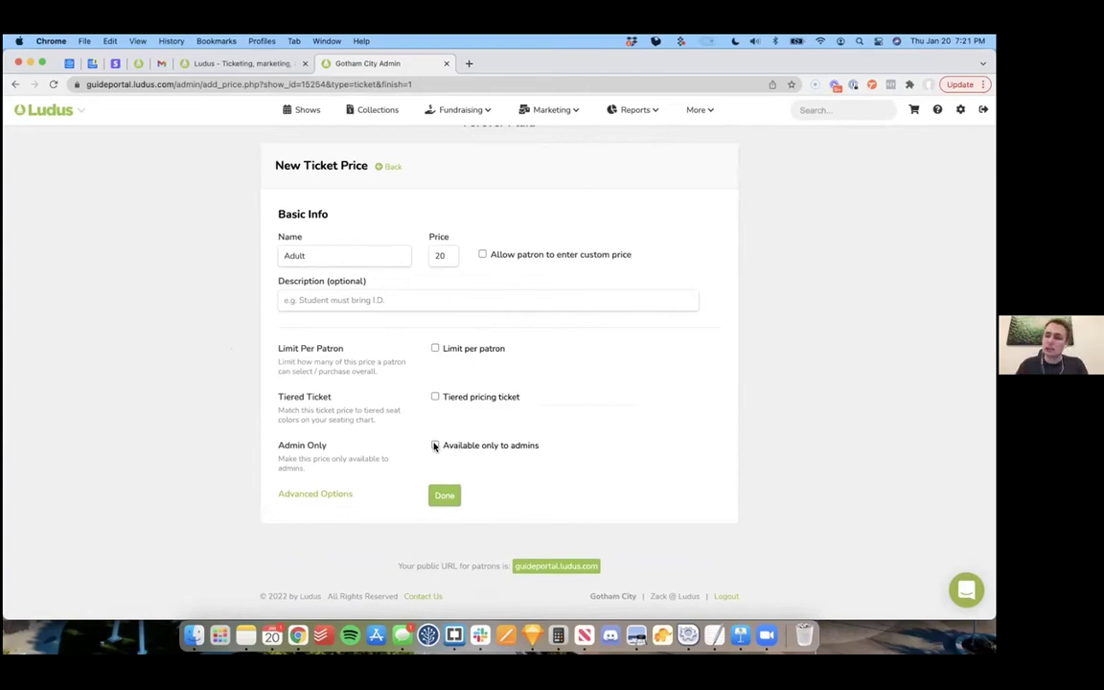
{"action": "left_click", "coordinate": [435, 446]}
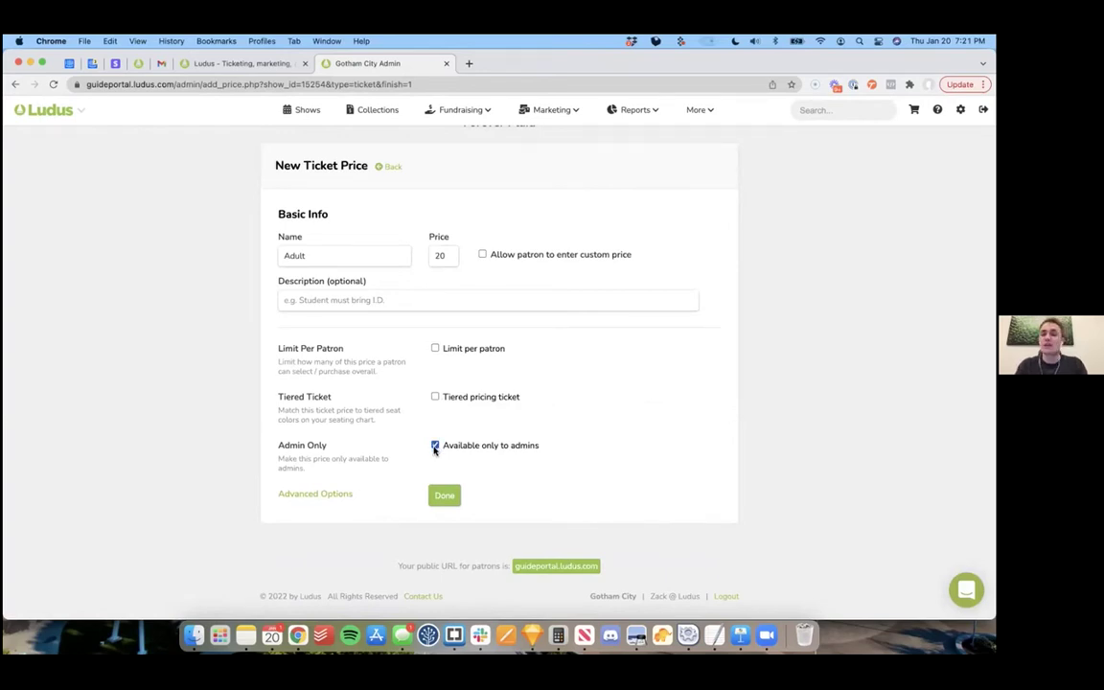
{"action": "left_click", "coordinate": [436, 445]}
{"action": "left_click", "coordinate": [446, 498]}
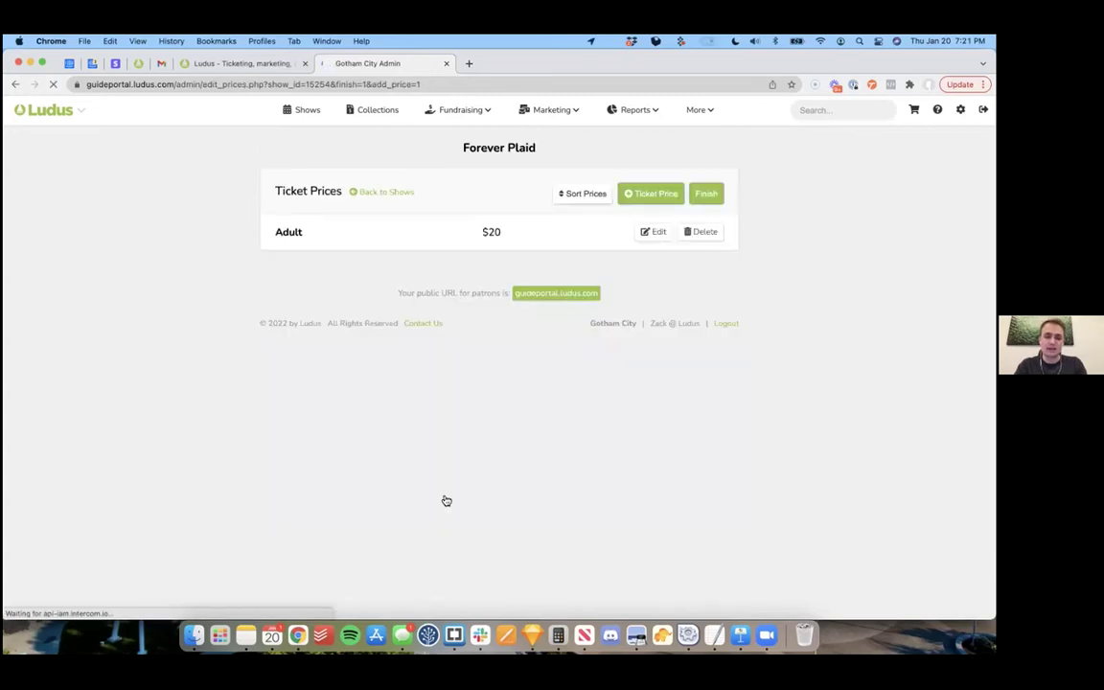
Step: Add a Student ticket price of $10 and finish pricing
{"action": "left_click", "coordinate": [660, 197]}
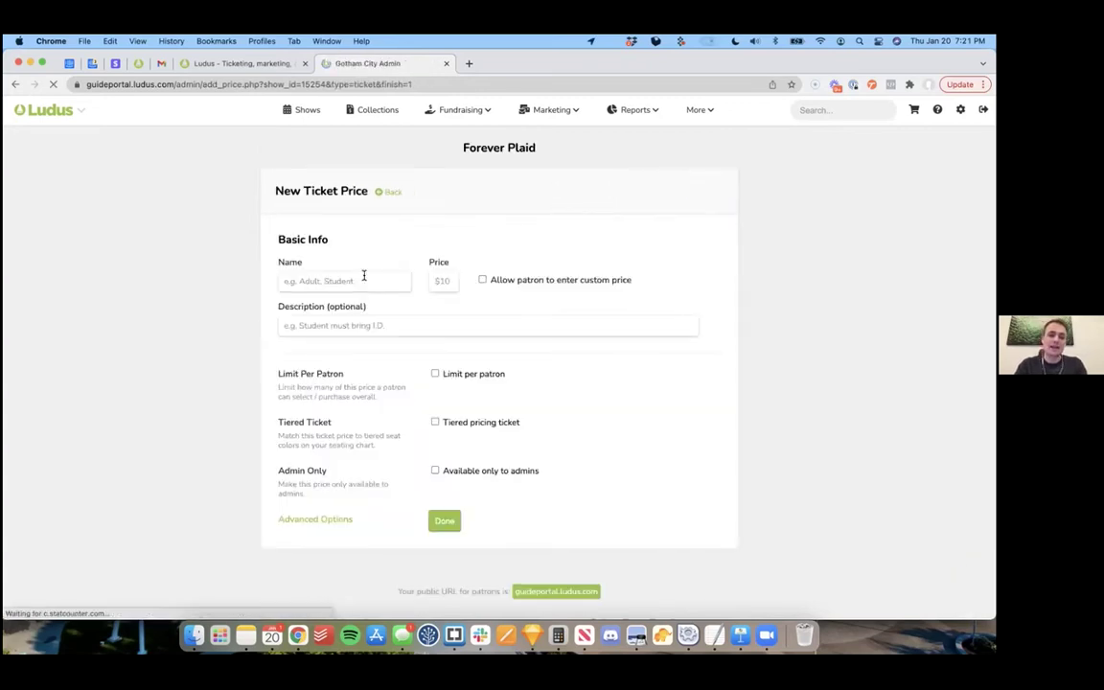
{"action": "type", "text": "Student"}
{"action": "key", "text": "Tab"}
{"action": "type", "text": "10"}
{"action": "left_click", "coordinate": [444, 520]}
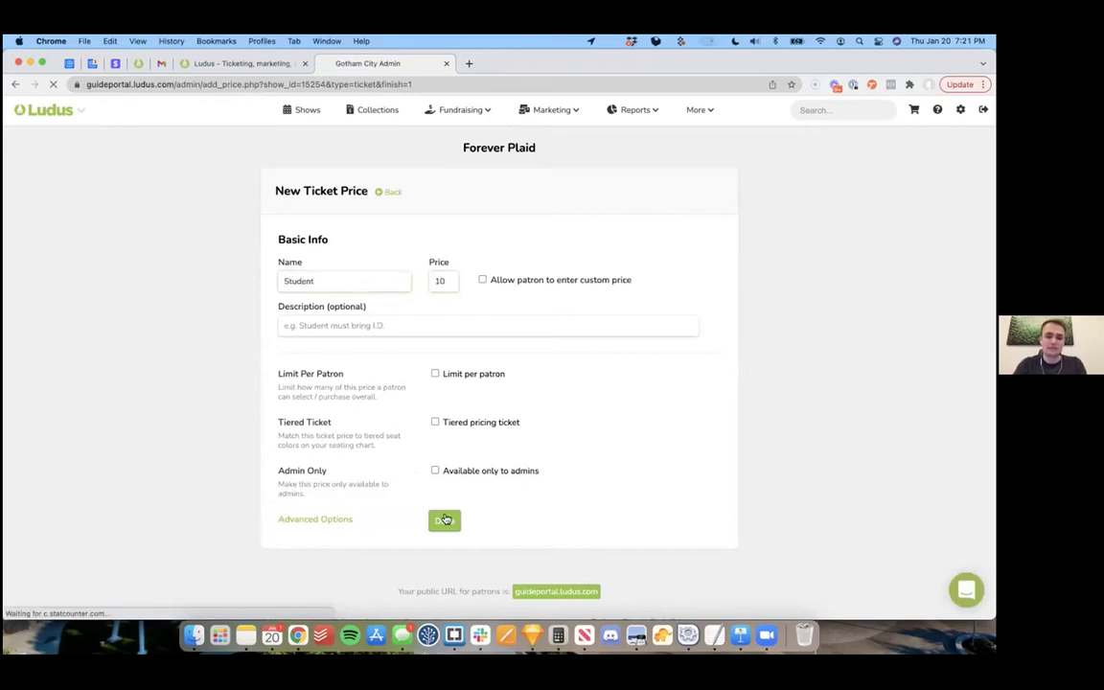
{"action": "left_click", "coordinate": [717, 195]}
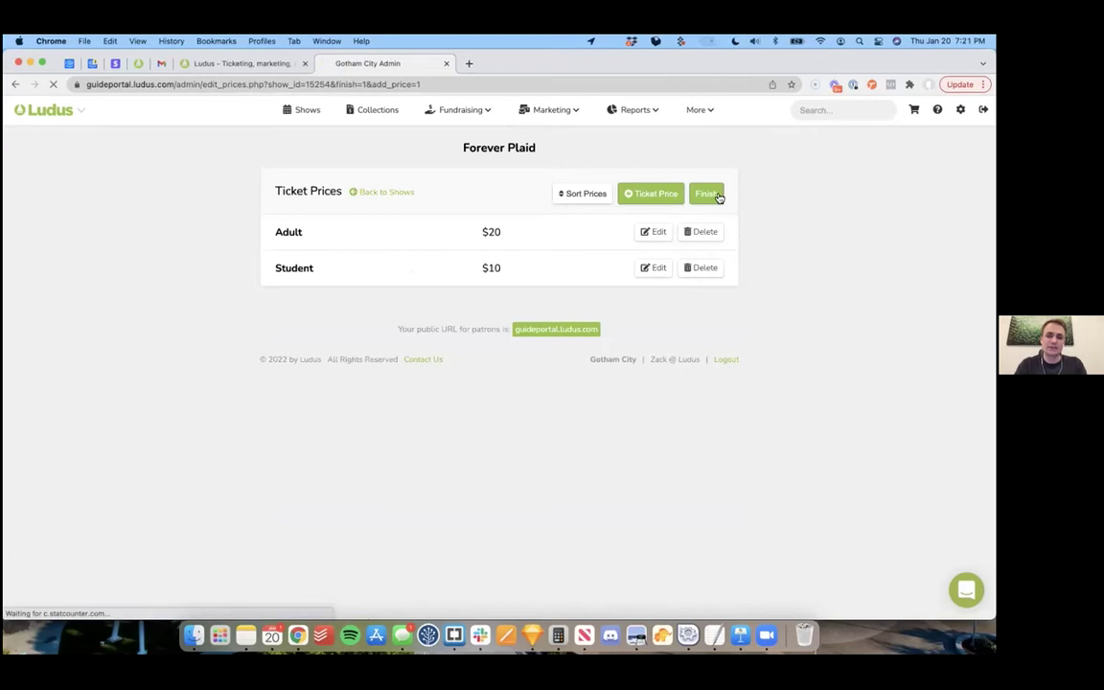
Step: Add Forever Plaid showtimes on Feb 11 and Feb 12, 2022 at 7:00 PM
{"action": "left_click", "coordinate": [504, 198]}
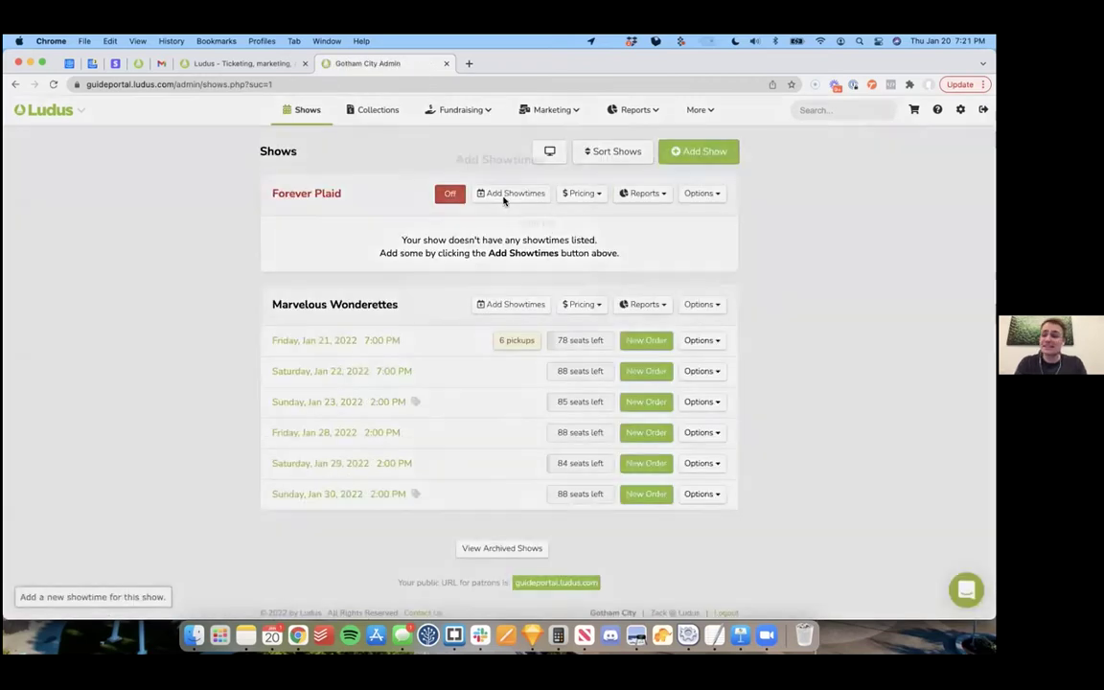
{"action": "left_click", "coordinate": [469, 215]}
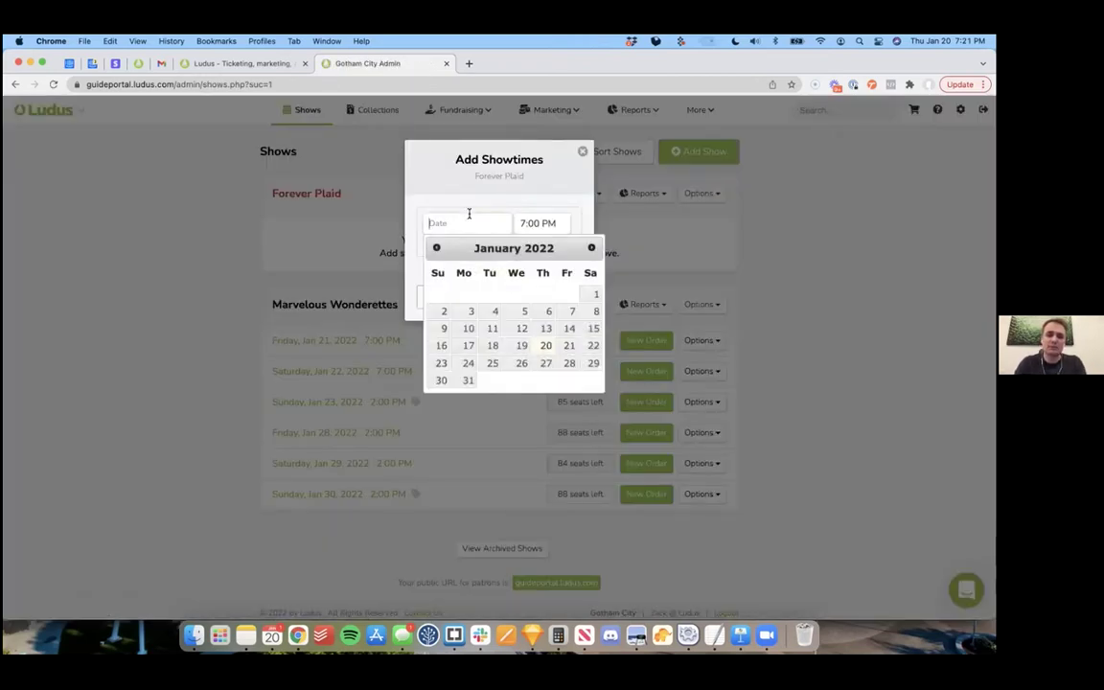
{"action": "left_click", "coordinate": [591, 249]}
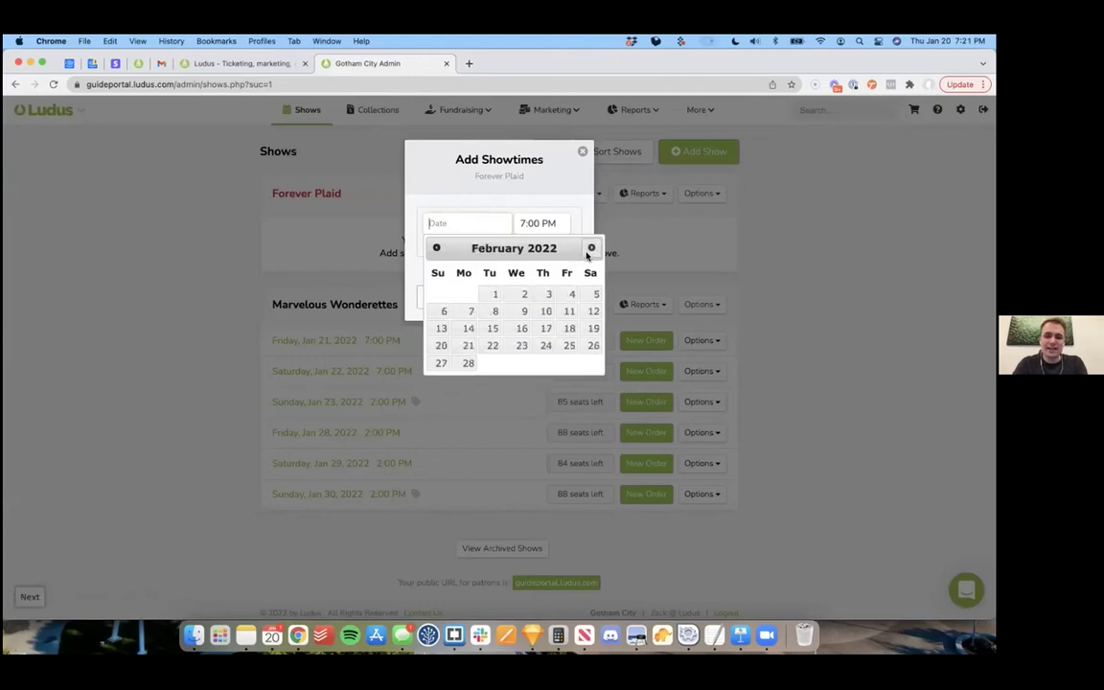
{"action": "left_click", "coordinate": [569, 313]}
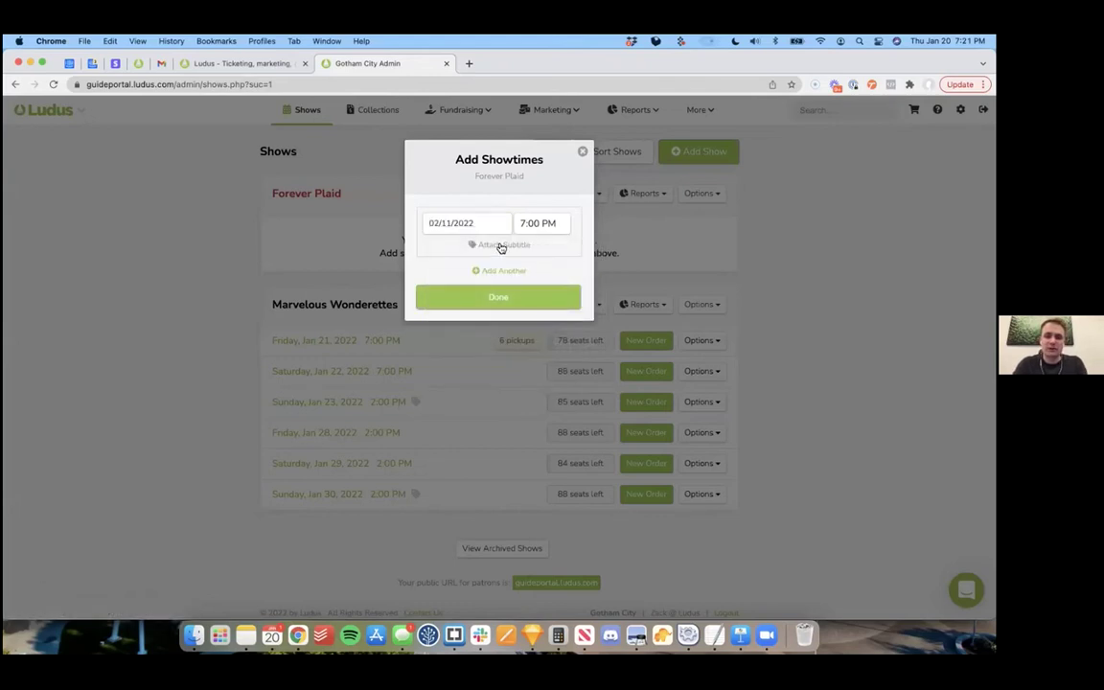
{"action": "left_click", "coordinate": [504, 270]}
{"action": "left_click", "coordinate": [591, 304]}
{"action": "left_click", "coordinate": [594, 368]}
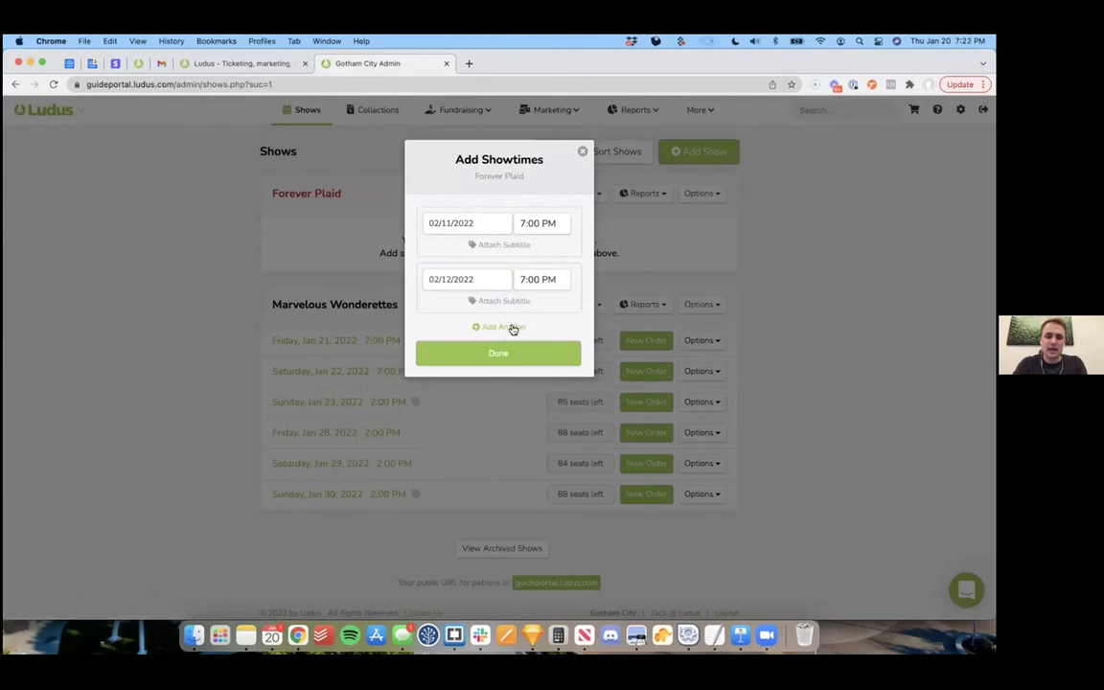
Step: Add a Feb 13 showtime at 2:00 PM subtitled 'Matinee' and save all three
{"action": "left_click", "coordinate": [511, 327]}
{"action": "left_click", "coordinate": [592, 360]}
{"action": "left_click", "coordinate": [441, 439]}
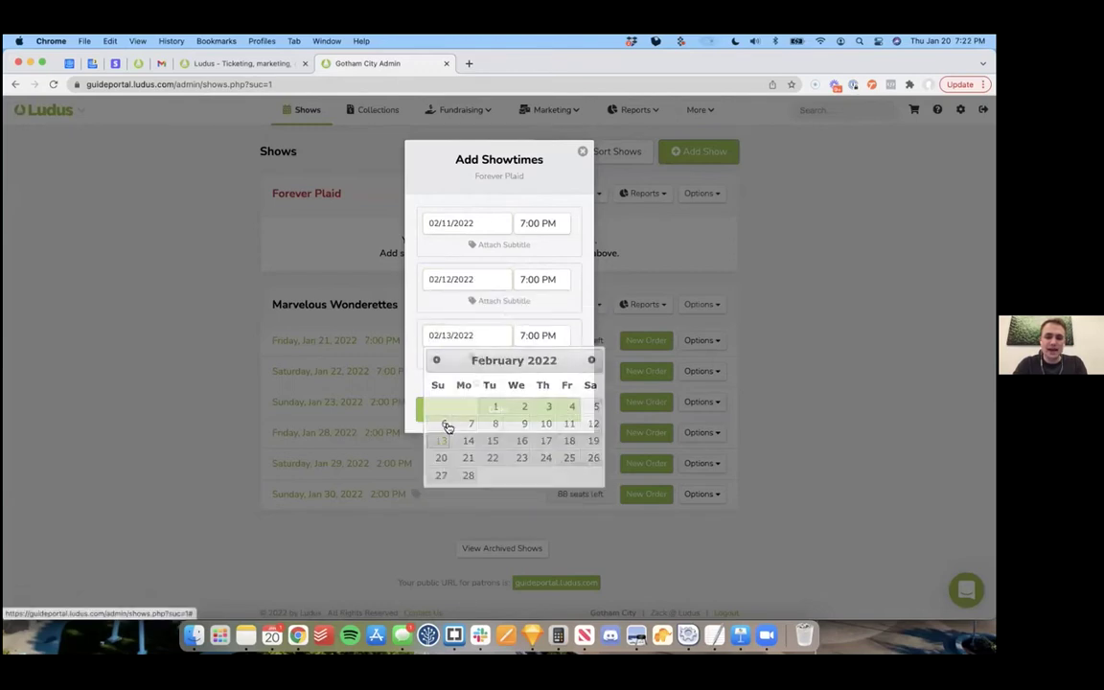
{"action": "left_click", "coordinate": [537, 336]}
{"action": "left_click_drag", "start_coordinate": [667, 404], "coordinate": [649, 404]}
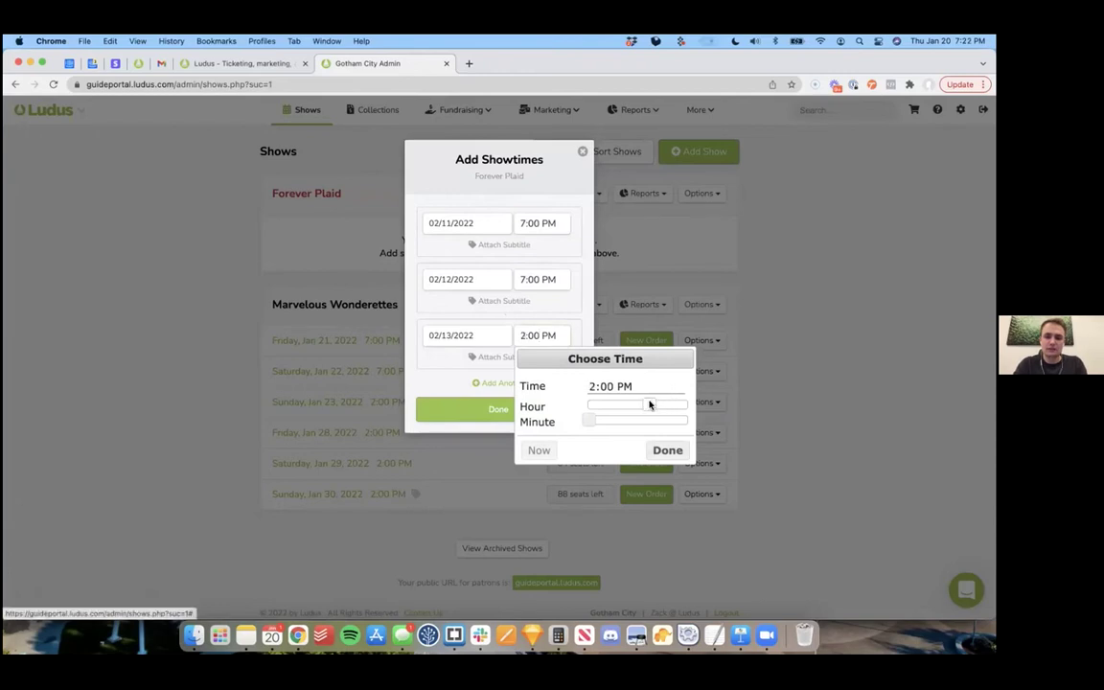
{"action": "left_click", "coordinate": [666, 450]}
{"action": "left_click", "coordinate": [513, 355]}
{"action": "type", "text": "Matinee"}
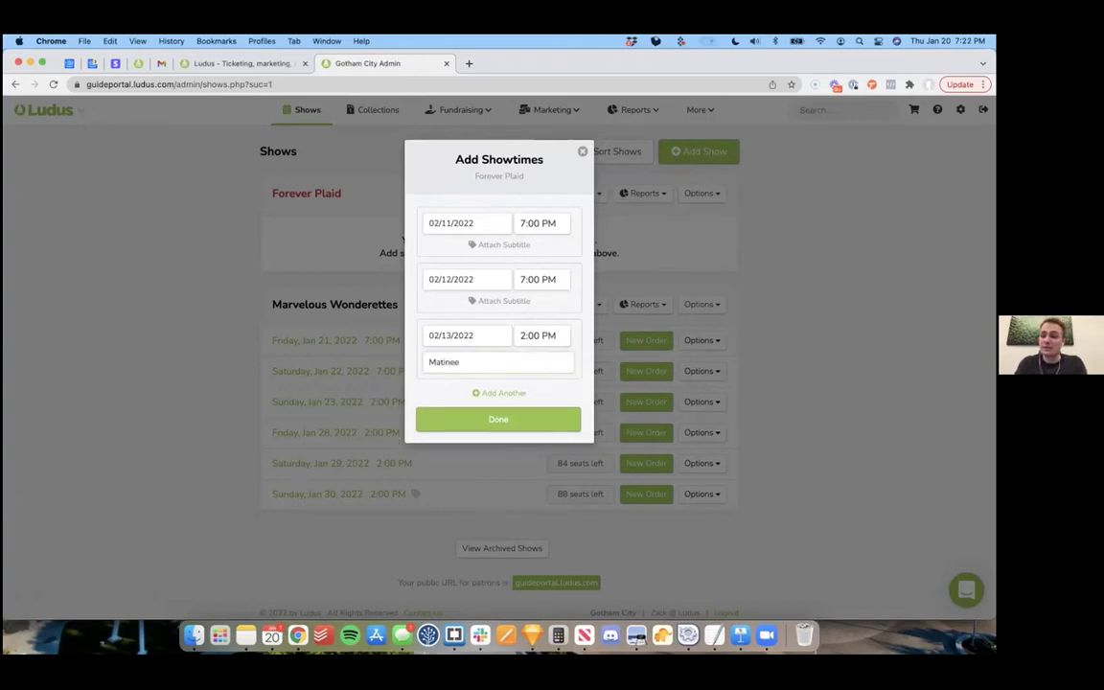
{"action": "left_click", "coordinate": [485, 417]}
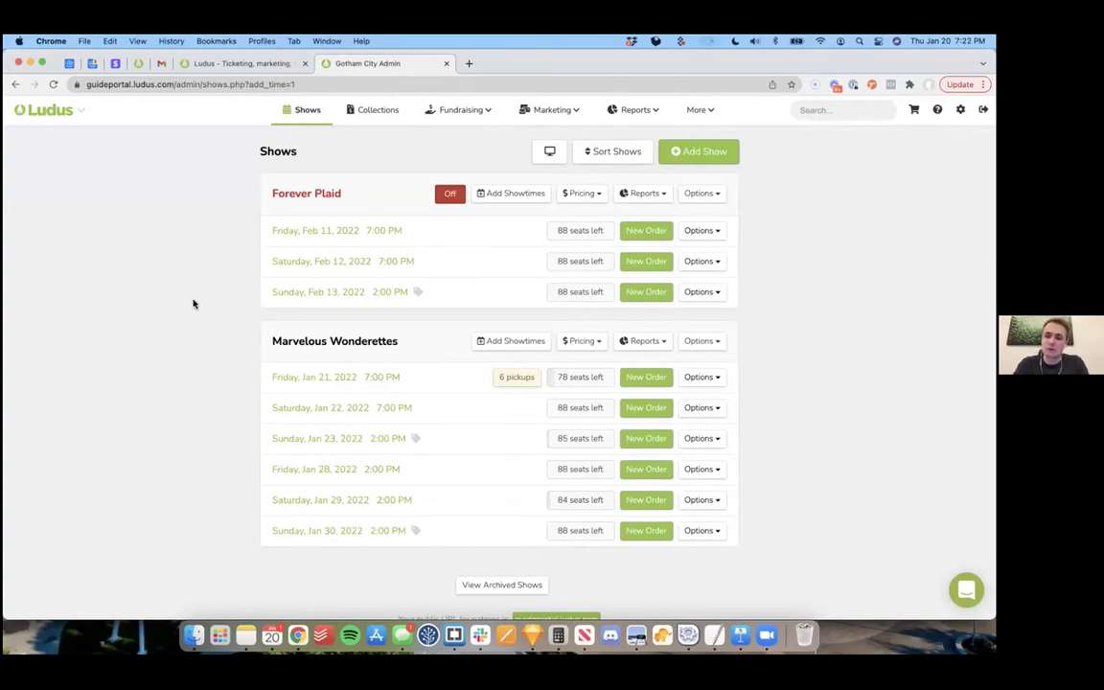
Step: Check Forever Plaid's empty Add-Ons page, then bring up its Discounts page
{"action": "left_click", "coordinate": [598, 196]}
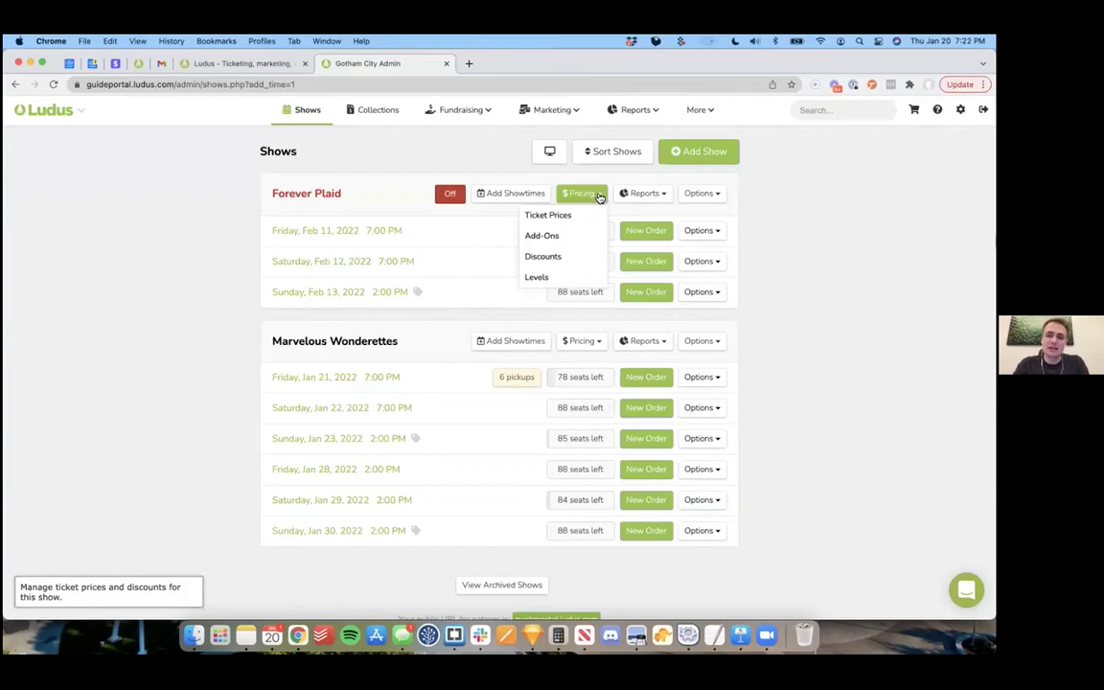
{"action": "left_click", "coordinate": [545, 236]}
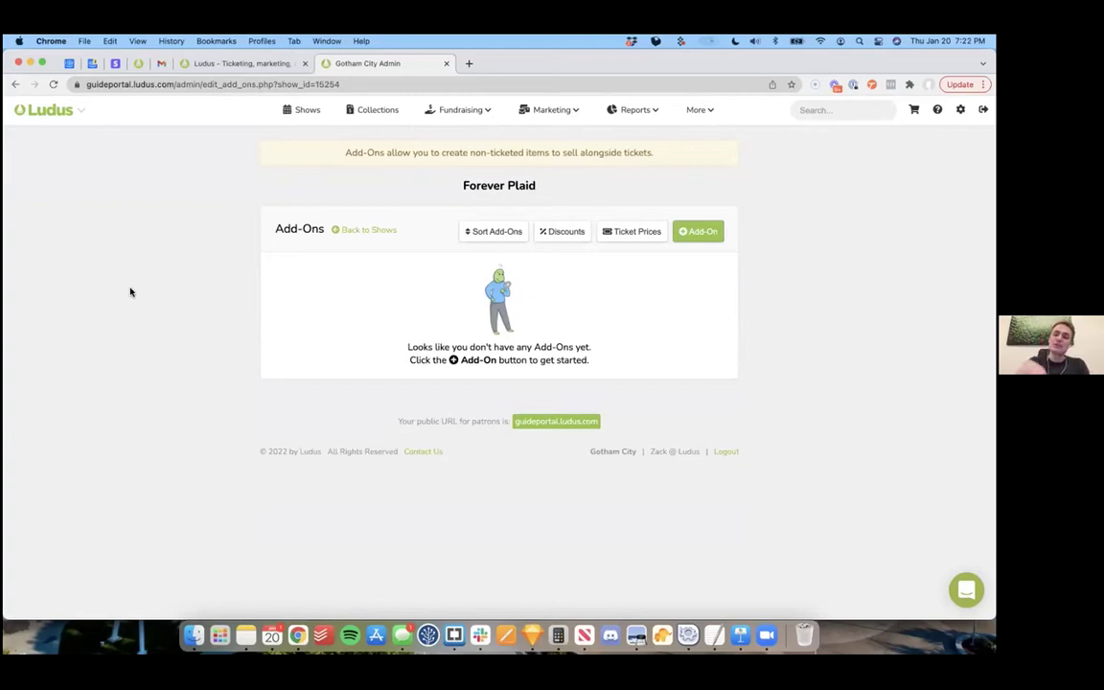
{"action": "left_click", "coordinate": [366, 233]}
{"action": "left_click", "coordinate": [593, 196]}
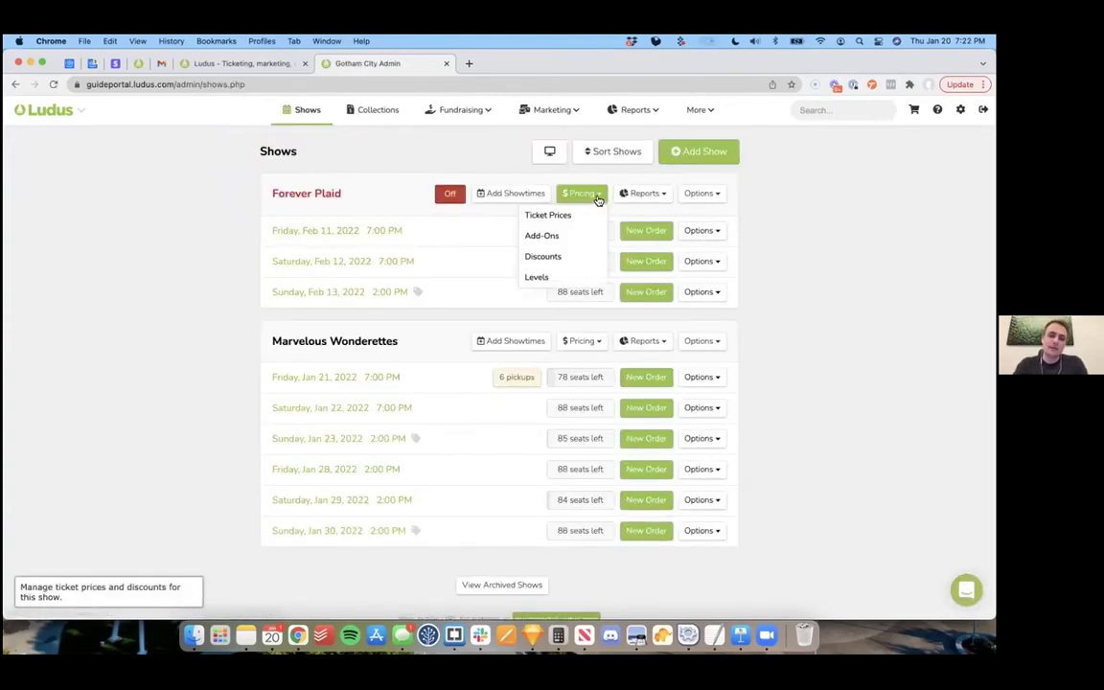
{"action": "left_click", "coordinate": [557, 256]}
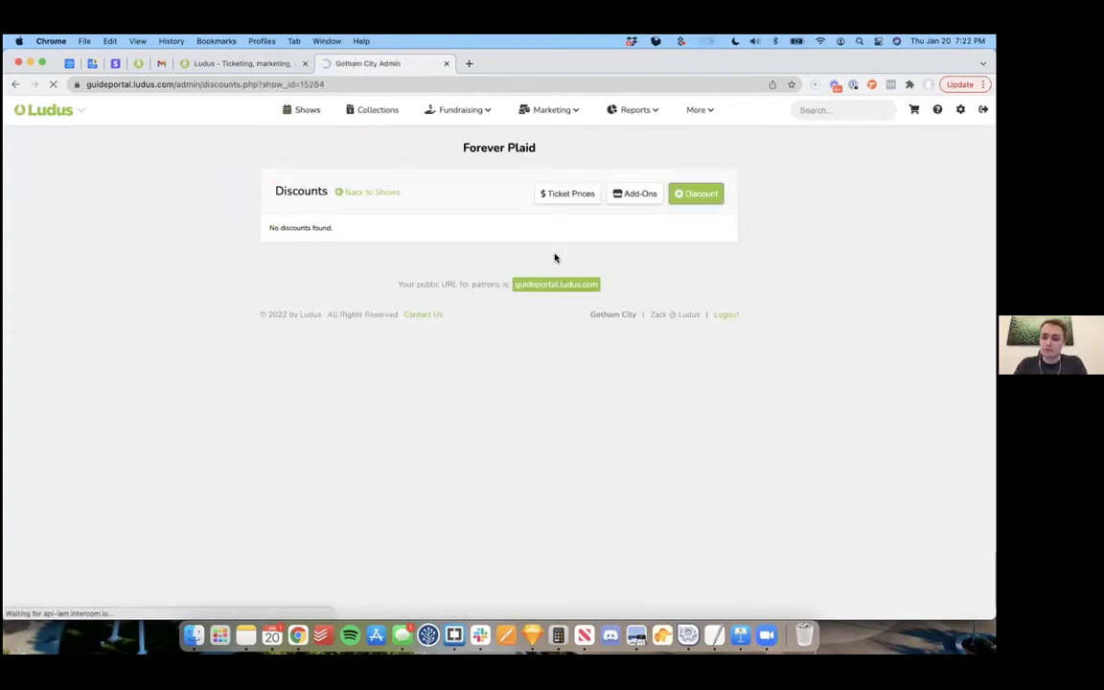
Step: Create a discount with code SUNNY giving 100% off per ticket
{"action": "left_click", "coordinate": [698, 195]}
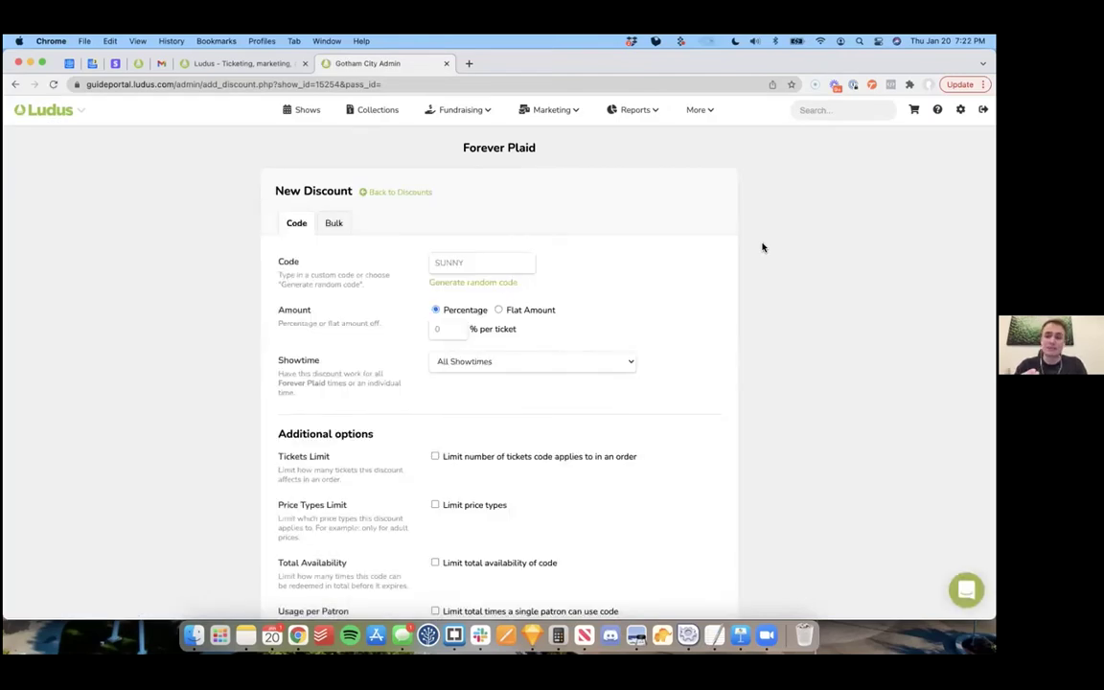
{"action": "left_click", "coordinate": [458, 267]}
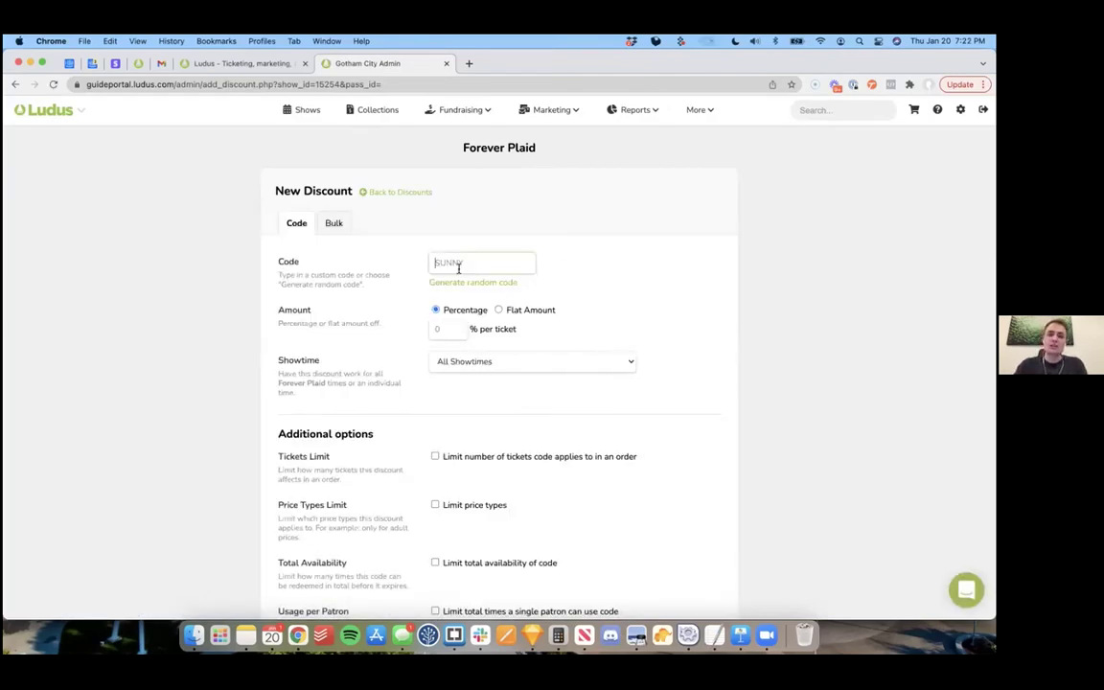
{"action": "type", "text": "SUNNY"}
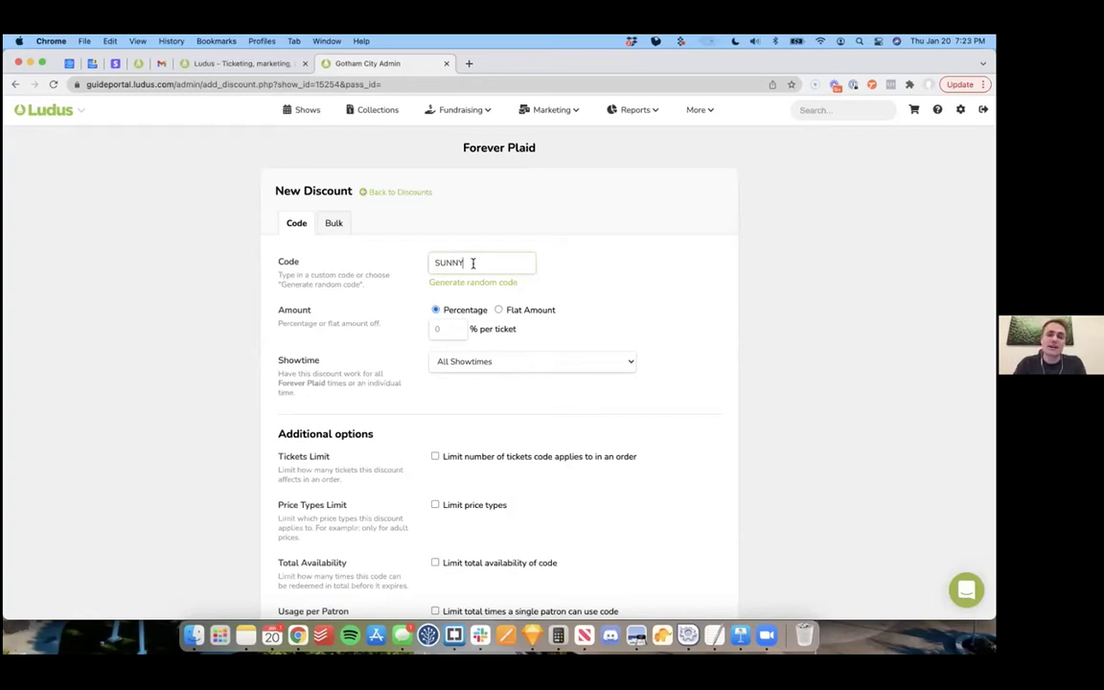
{"action": "left_click", "coordinate": [437, 330]}
{"action": "type", "text": "100"}
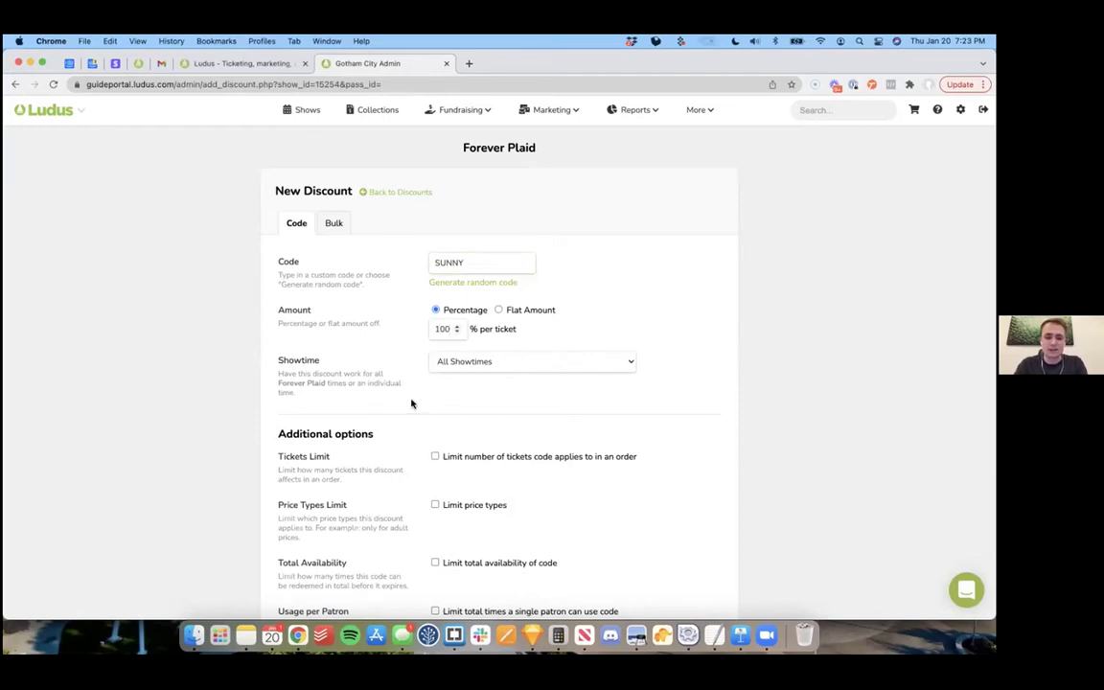
{"action": "scroll", "coordinate": [411, 404], "scroll_direction": "down", "scroll_amount": 1}
{"action": "scroll", "coordinate": [411, 403], "scroll_direction": "down", "scroll_amount": 3}
Step: Limit SUNNY to 2 tickets per patron overall, save it, and begin a bulk discount
{"action": "left_click", "coordinate": [435, 386]}
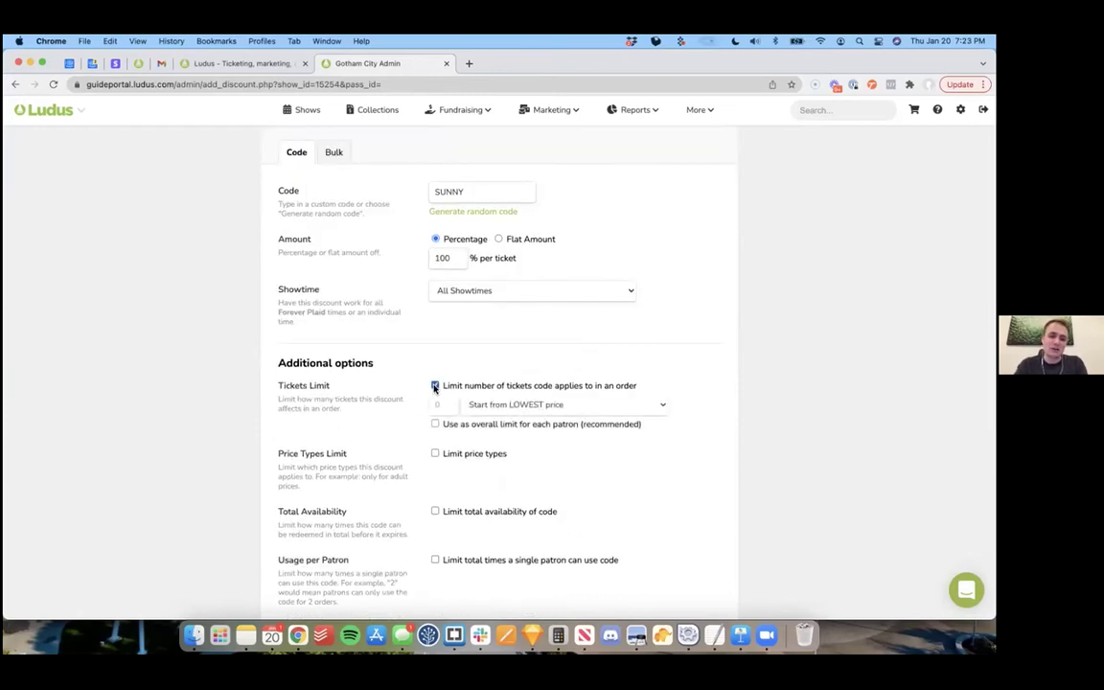
{"action": "left_click", "coordinate": [439, 399]}
{"action": "type", "text": "2"}
{"action": "left_click", "coordinate": [434, 425]}
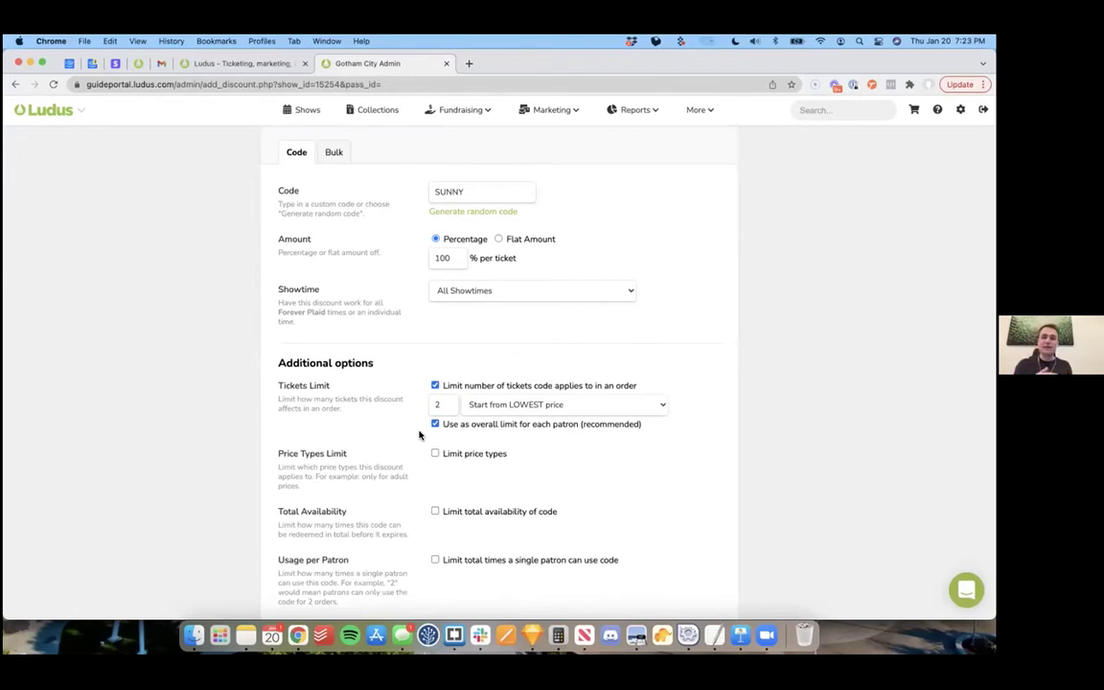
{"action": "scroll", "coordinate": [419, 435], "scroll_direction": "down", "scroll_amount": 8}
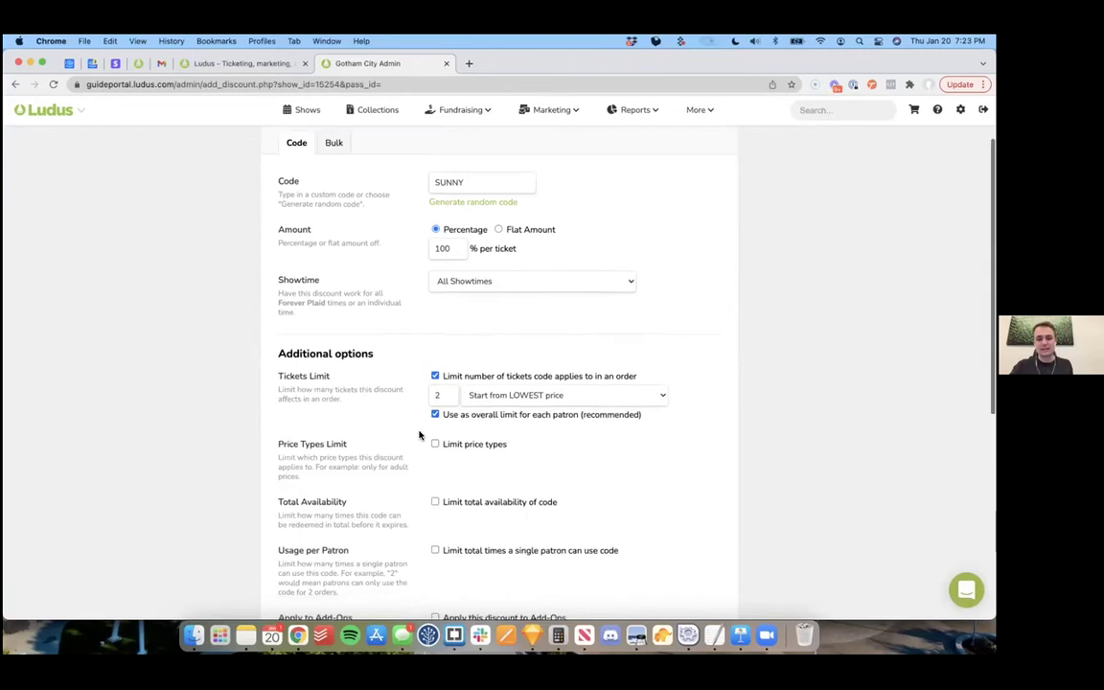
{"action": "left_click", "coordinate": [466, 497]}
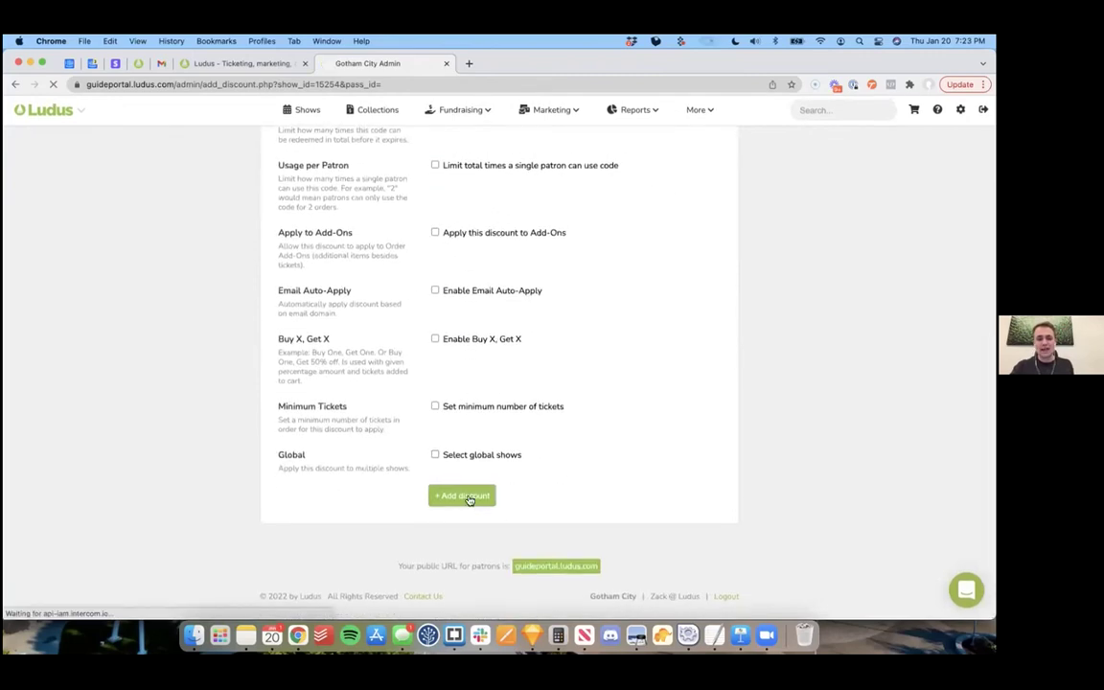
{"action": "left_click", "coordinate": [697, 199]}
{"action": "left_click", "coordinate": [334, 223]}
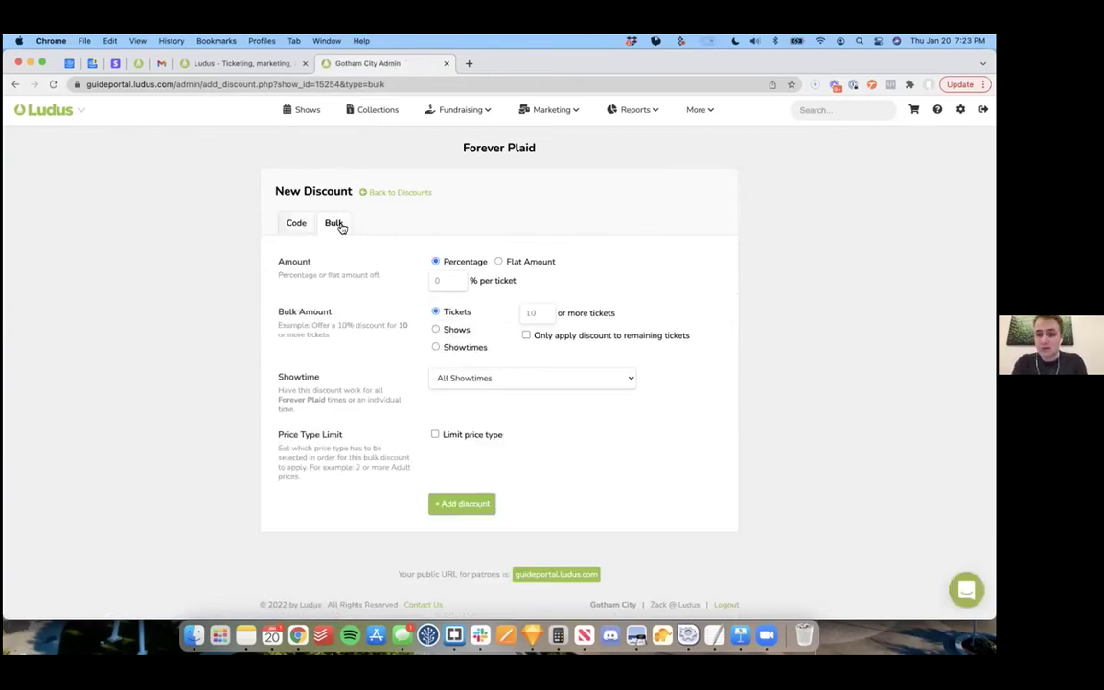
Step: Add a 10% Forever Plaid bulk discount for 20 or more tickets, then go back to Shows
{"action": "left_click", "coordinate": [452, 283]}
{"action": "type", "text": "10"}
{"action": "left_click", "coordinate": [533, 313]}
{"action": "type", "text": "20"}
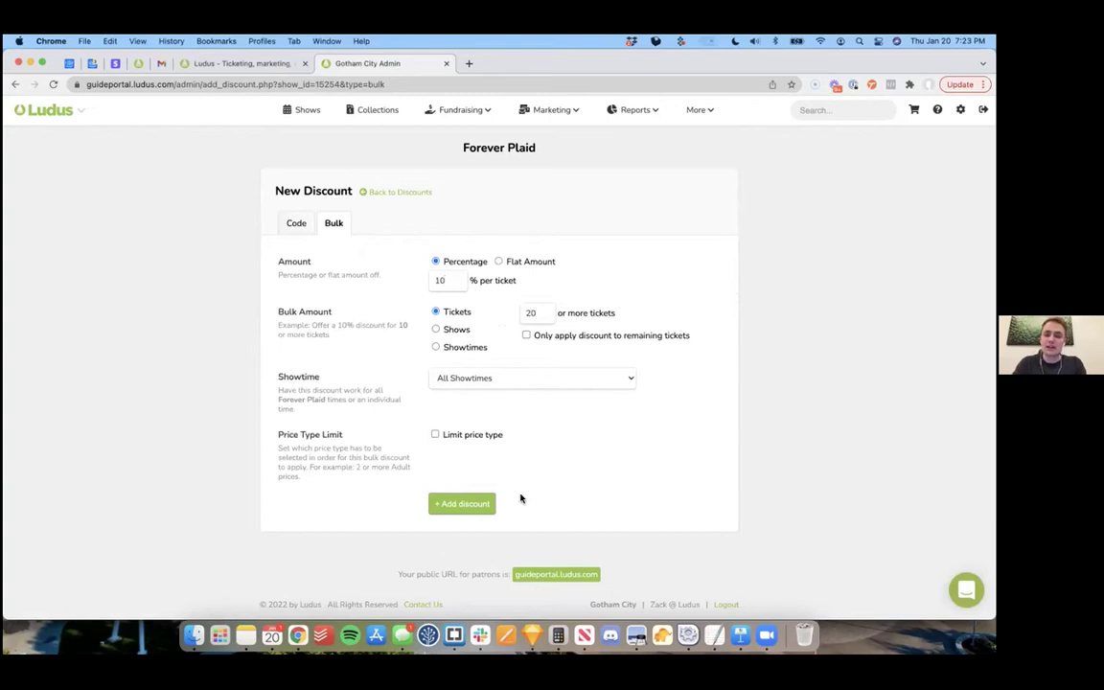
{"action": "left_click", "coordinate": [469, 504]}
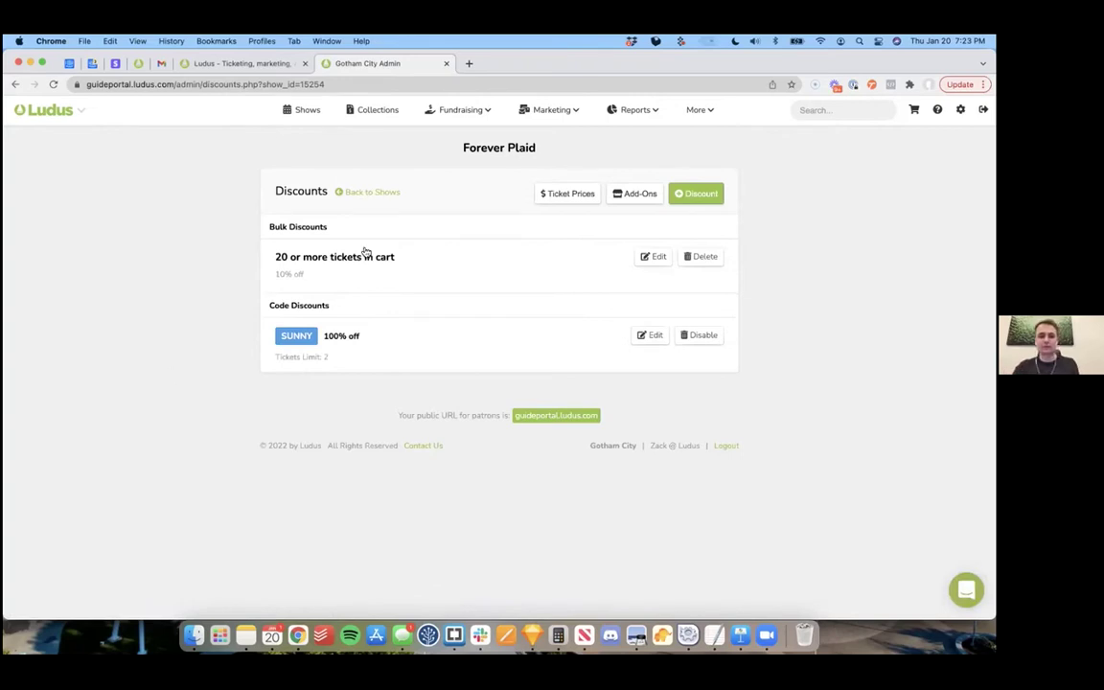
{"action": "left_click", "coordinate": [367, 192]}
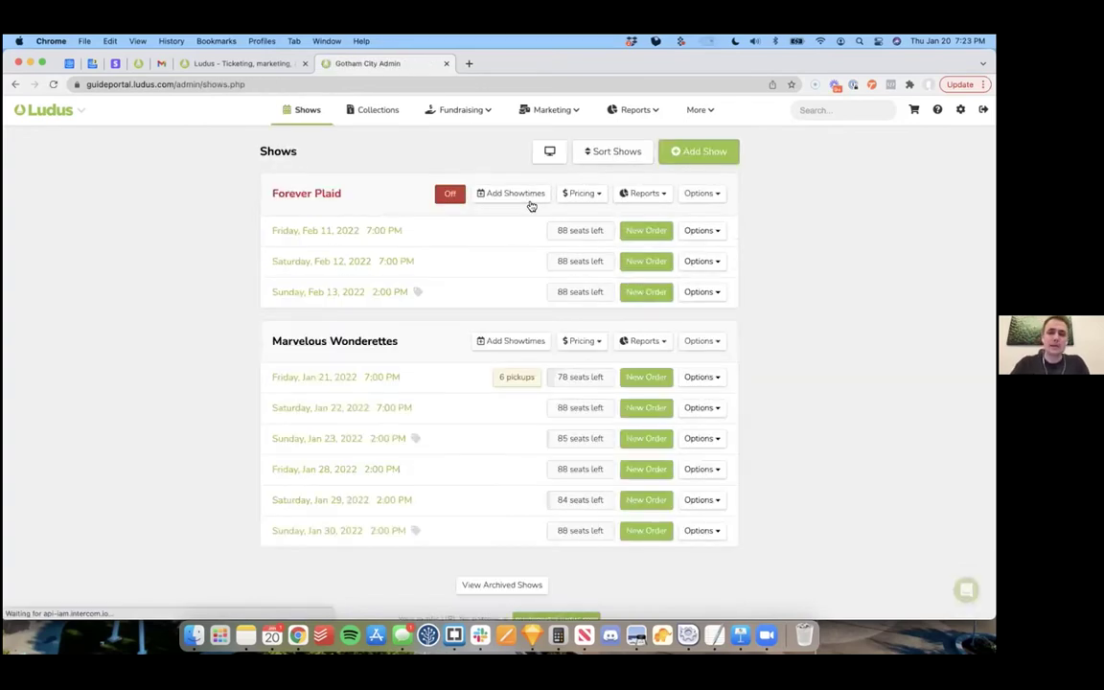
{"action": "left_click", "coordinate": [717, 196]}
Step: Schedule Forever Plaid sales to open 01/21/2022 at 1:00 P.M. and stop 1 hour before showtimes
{"action": "left_click", "coordinate": [677, 235]}
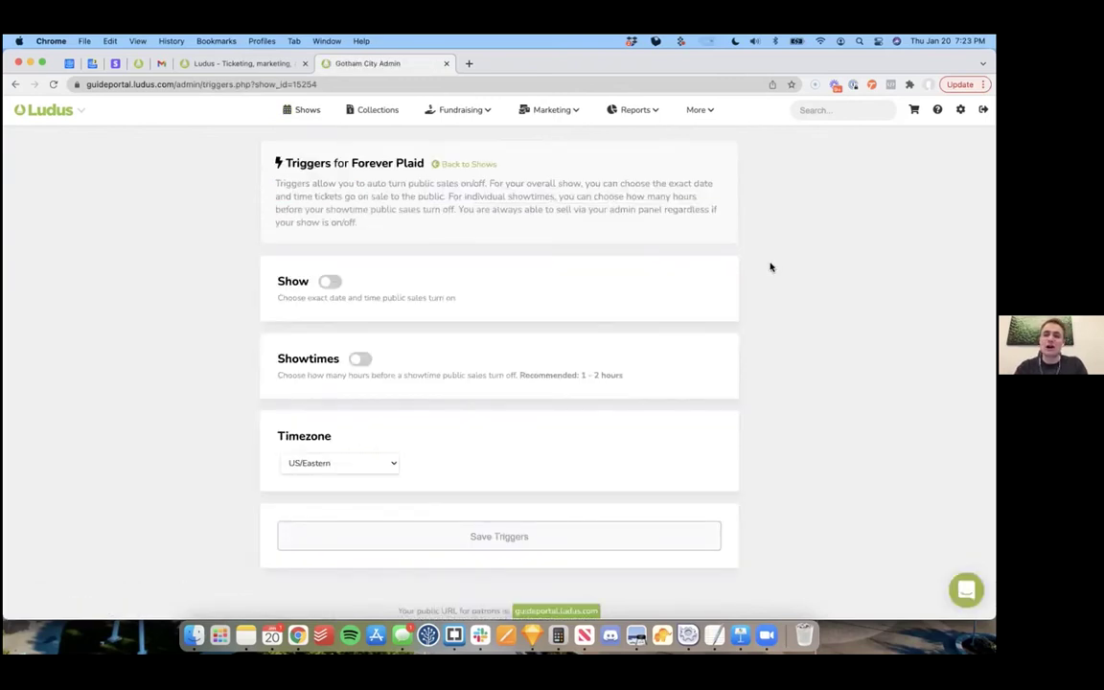
{"action": "left_click", "coordinate": [331, 282]}
{"action": "left_click", "coordinate": [392, 315]}
{"action": "left_click", "coordinate": [480, 443]}
{"action": "left_click", "coordinate": [549, 326]}
{"action": "left_click", "coordinate": [548, 337]}
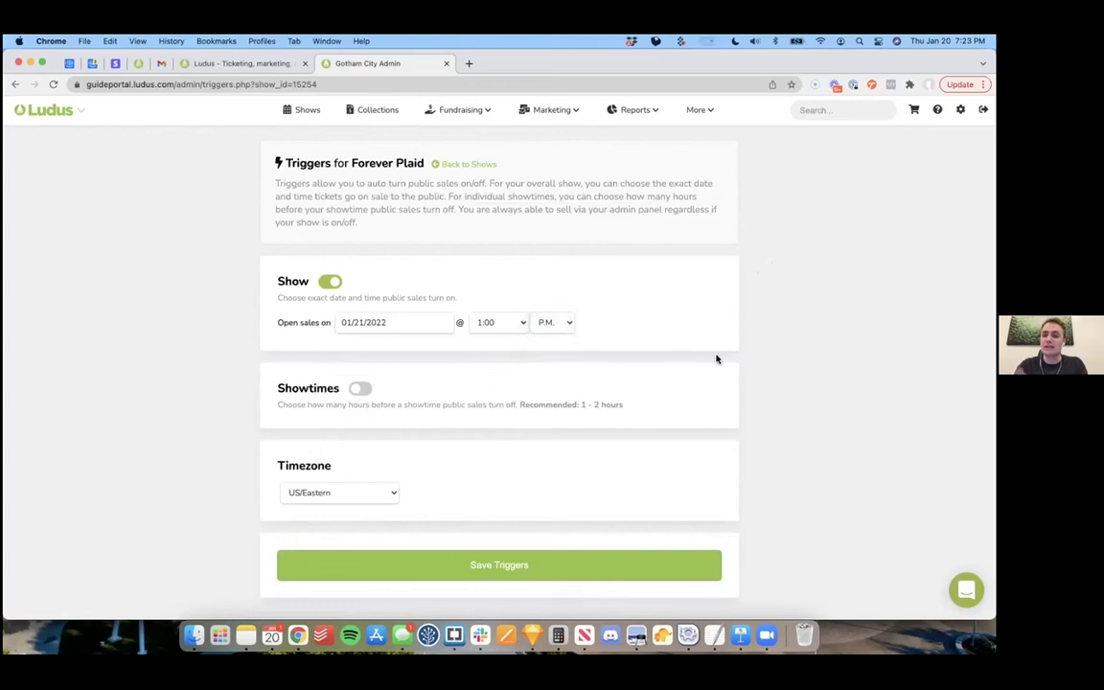
{"action": "left_click", "coordinate": [361, 390]}
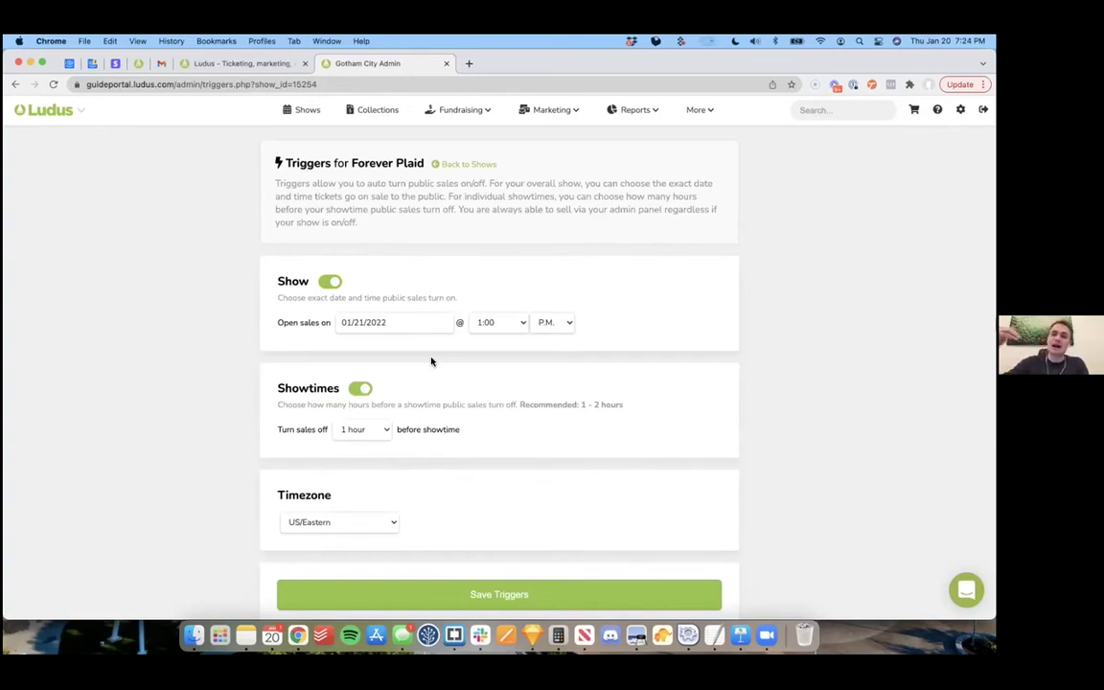
{"action": "left_click", "coordinate": [470, 164]}
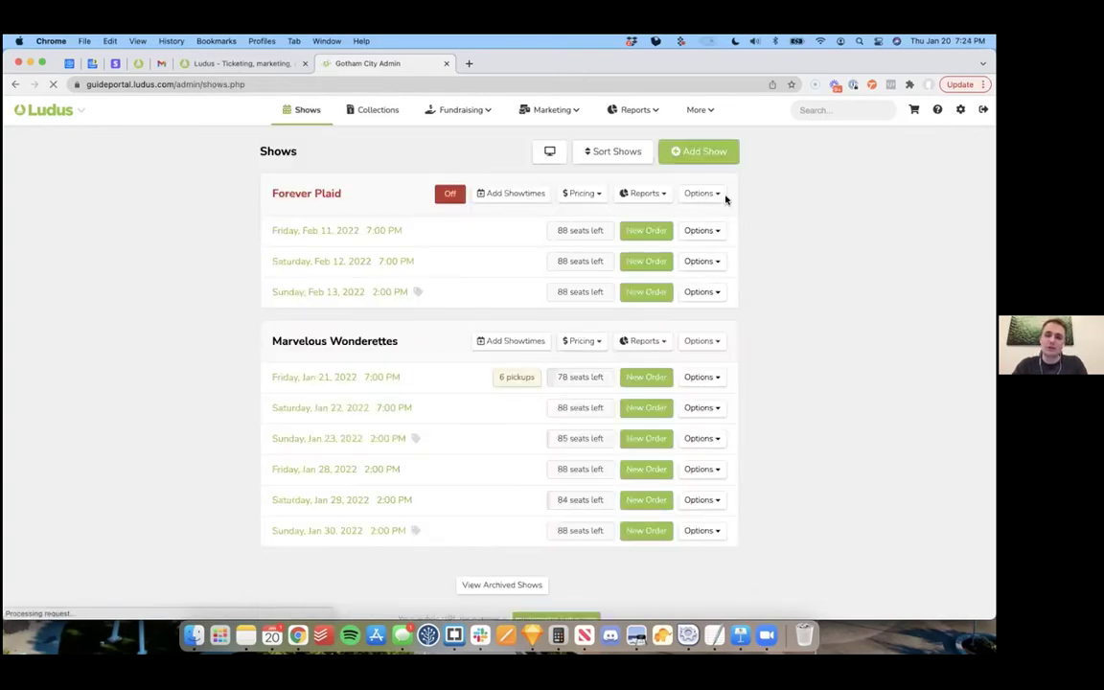
{"action": "left_click", "coordinate": [704, 194]}
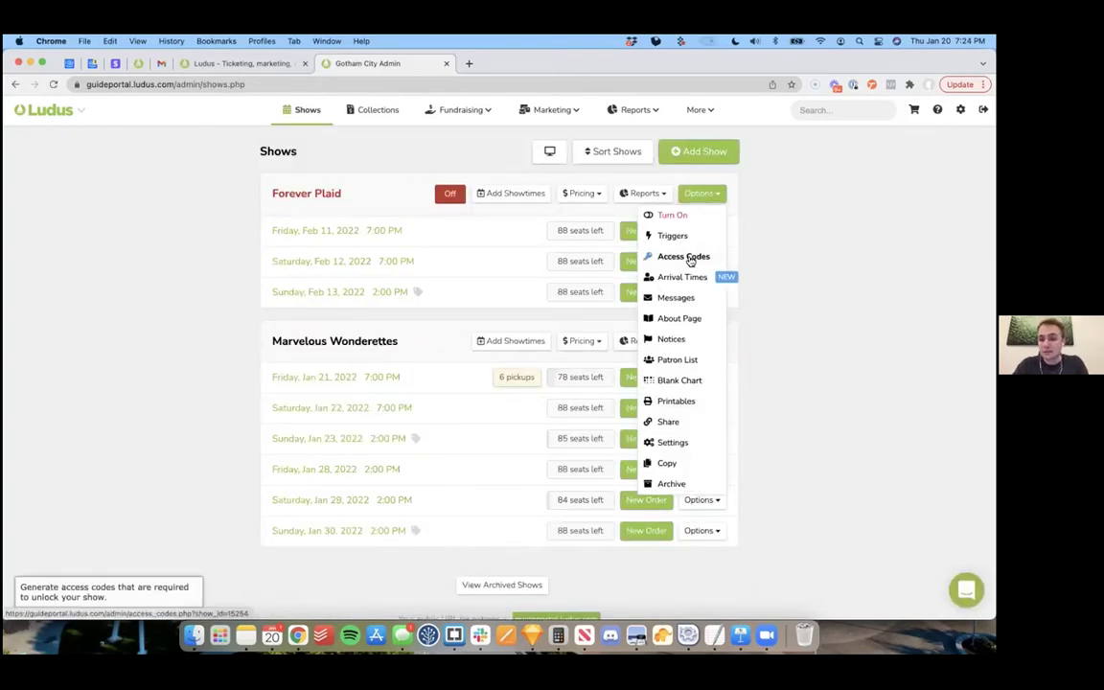
Step: Check Forever Plaid's access codes page, then switch on its public sales from the shows list
{"action": "left_click", "coordinate": [694, 257]}
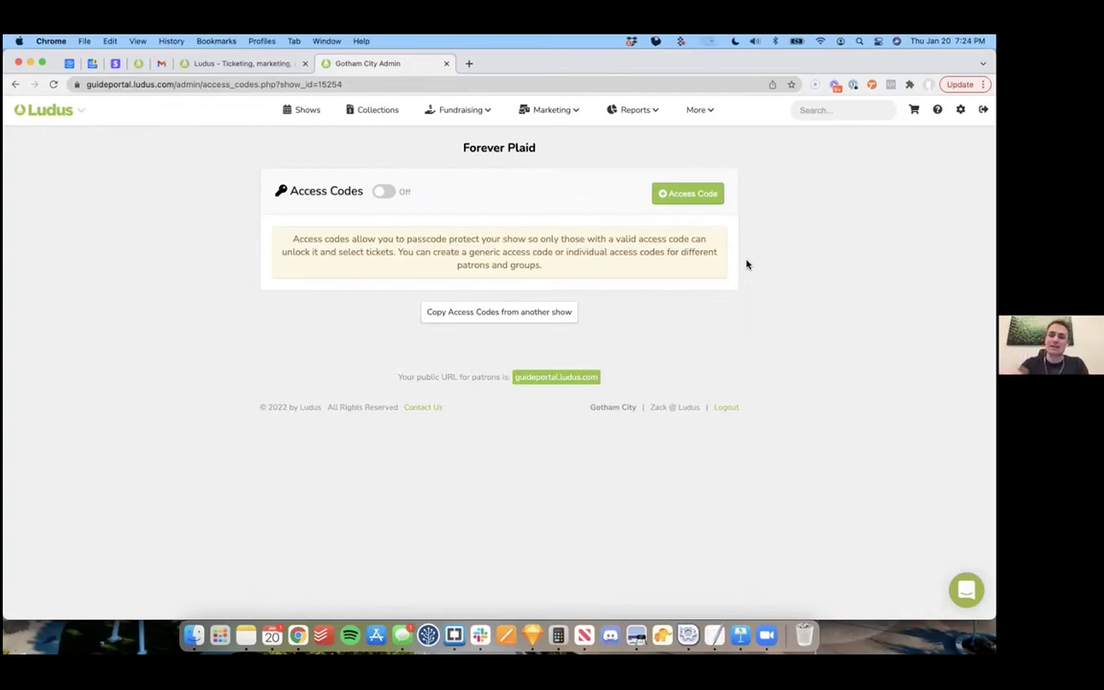
{"action": "left_click", "coordinate": [306, 109]}
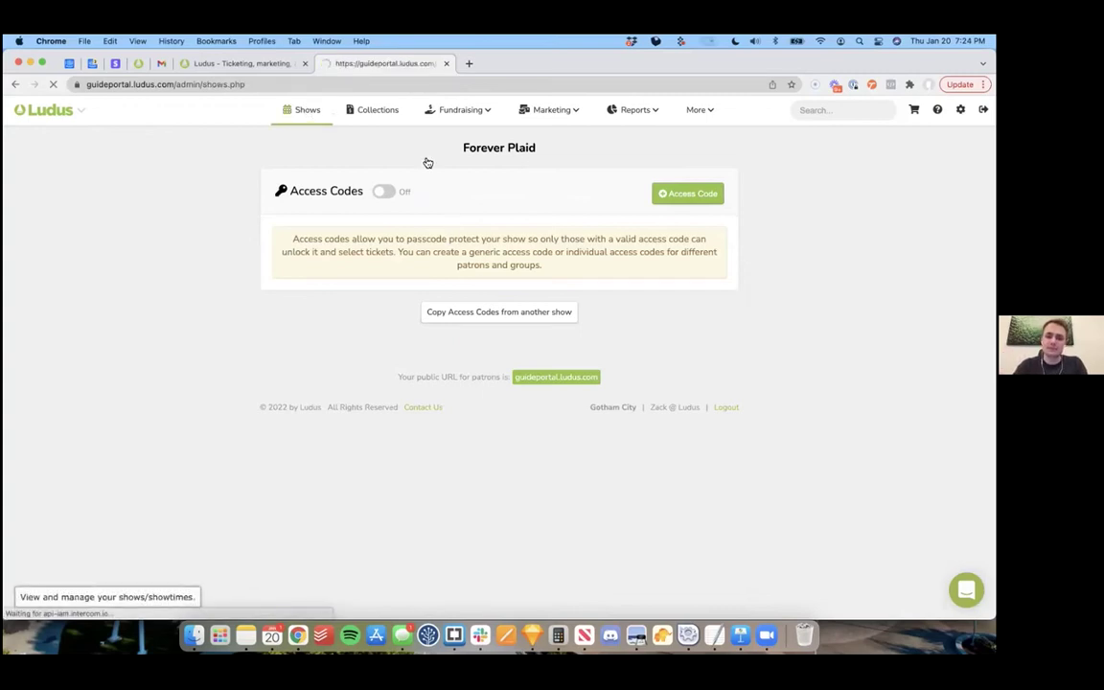
{"action": "left_click", "coordinate": [702, 194]}
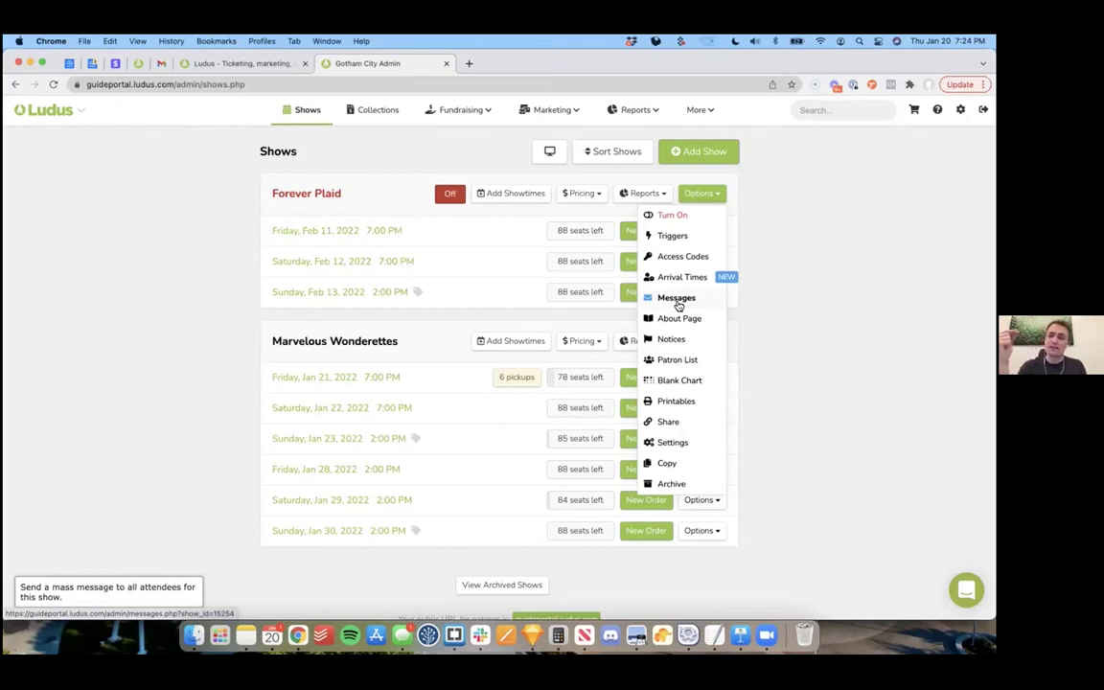
{"action": "left_click", "coordinate": [781, 316]}
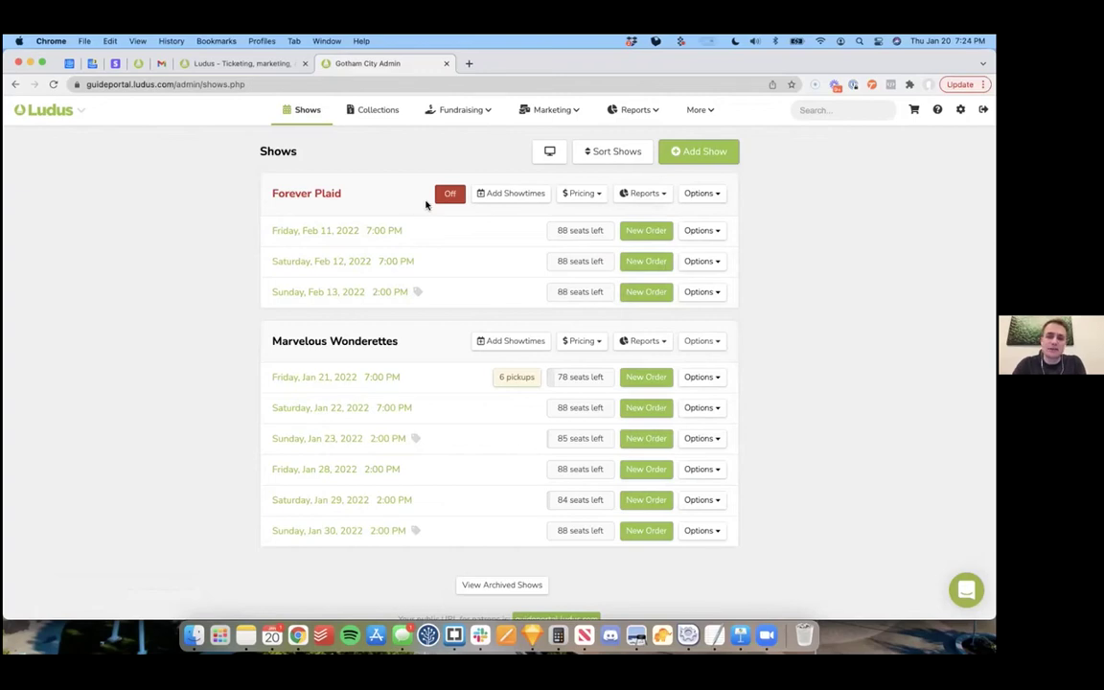
{"action": "left_click", "coordinate": [451, 196]}
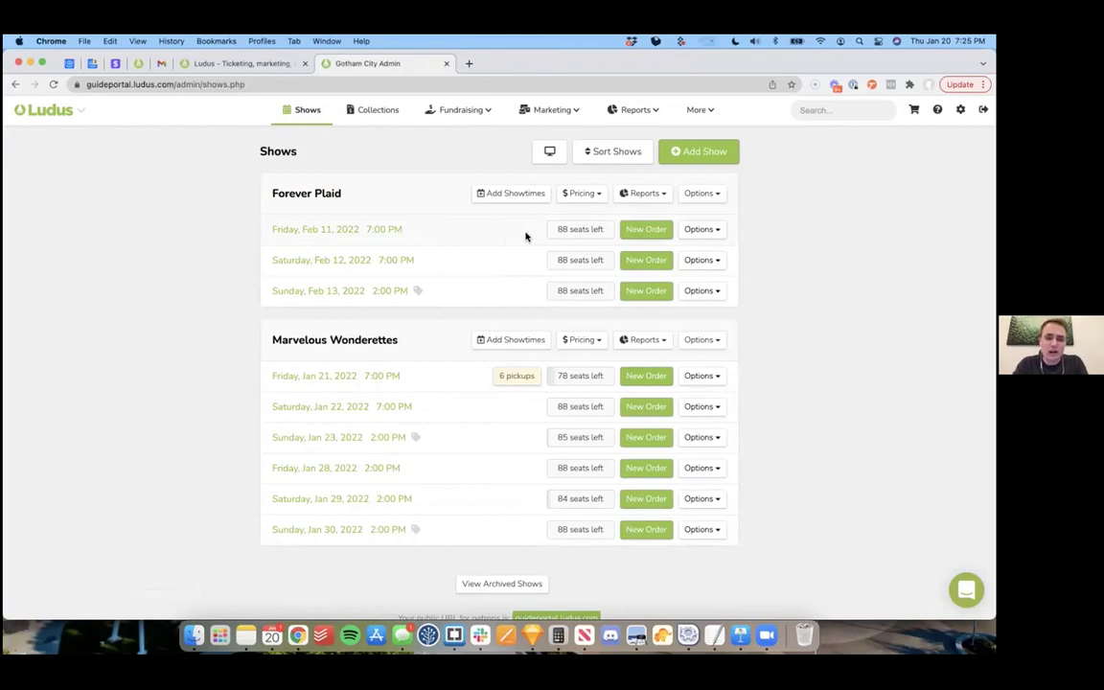
Step: Start an order for the Feb 11 7:00 PM showing and select seats 3-A3 and 3-A4
{"action": "left_click", "coordinate": [651, 230]}
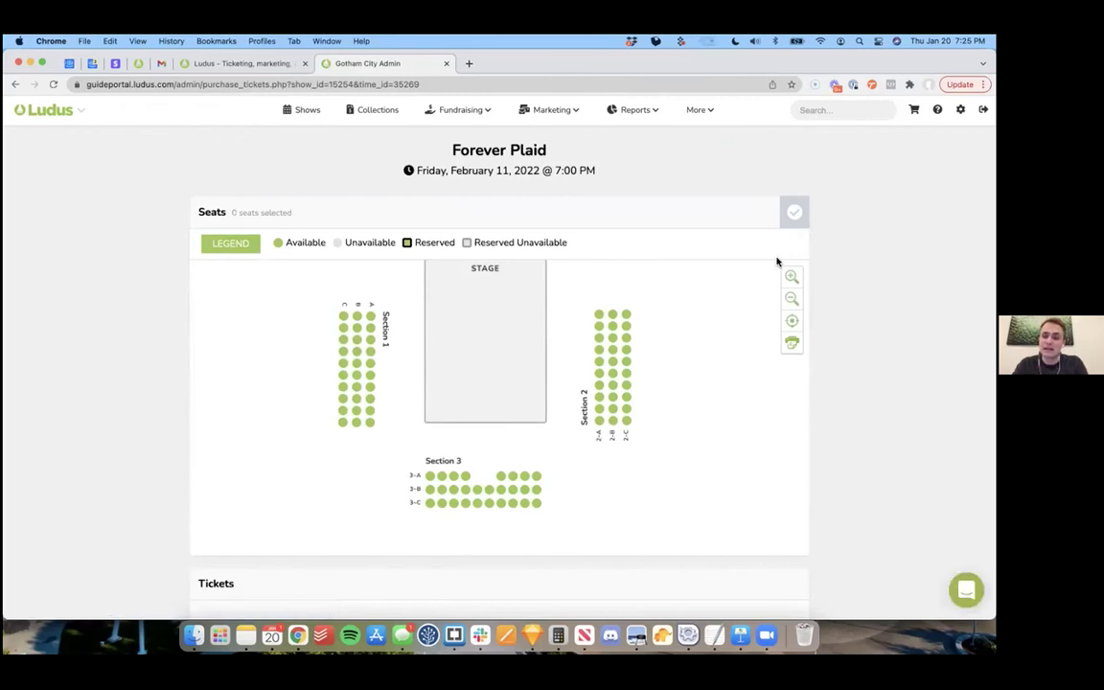
{"action": "scroll", "coordinate": [147, 385], "scroll_direction": "down", "scroll_amount": 3}
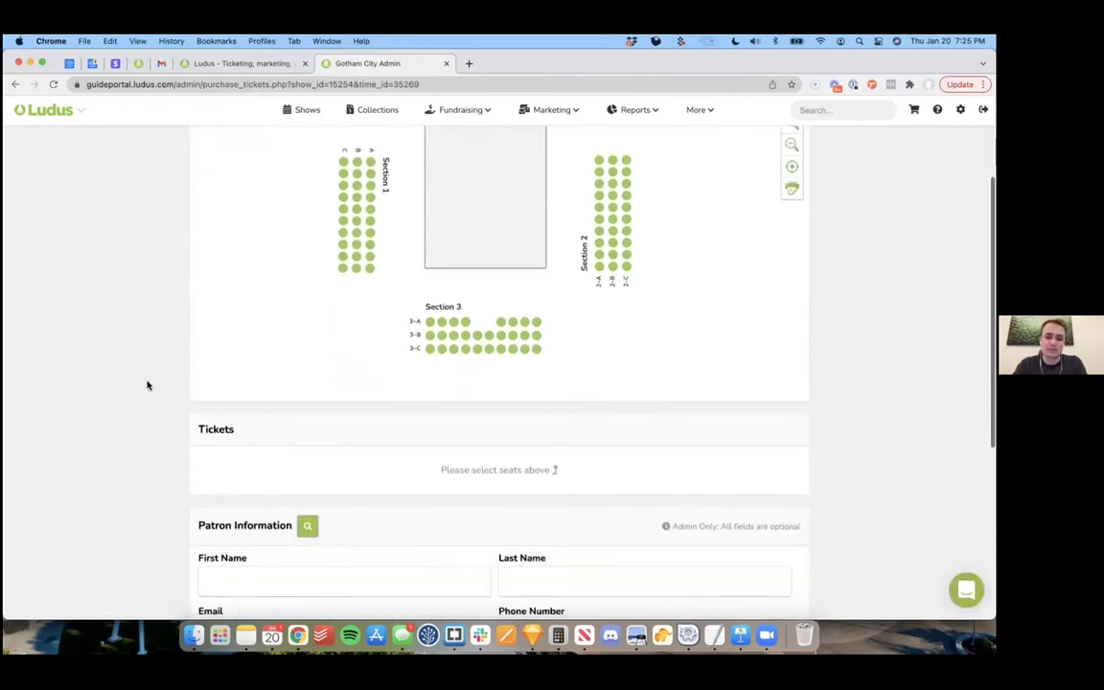
{"action": "left_click", "coordinate": [465, 321]}
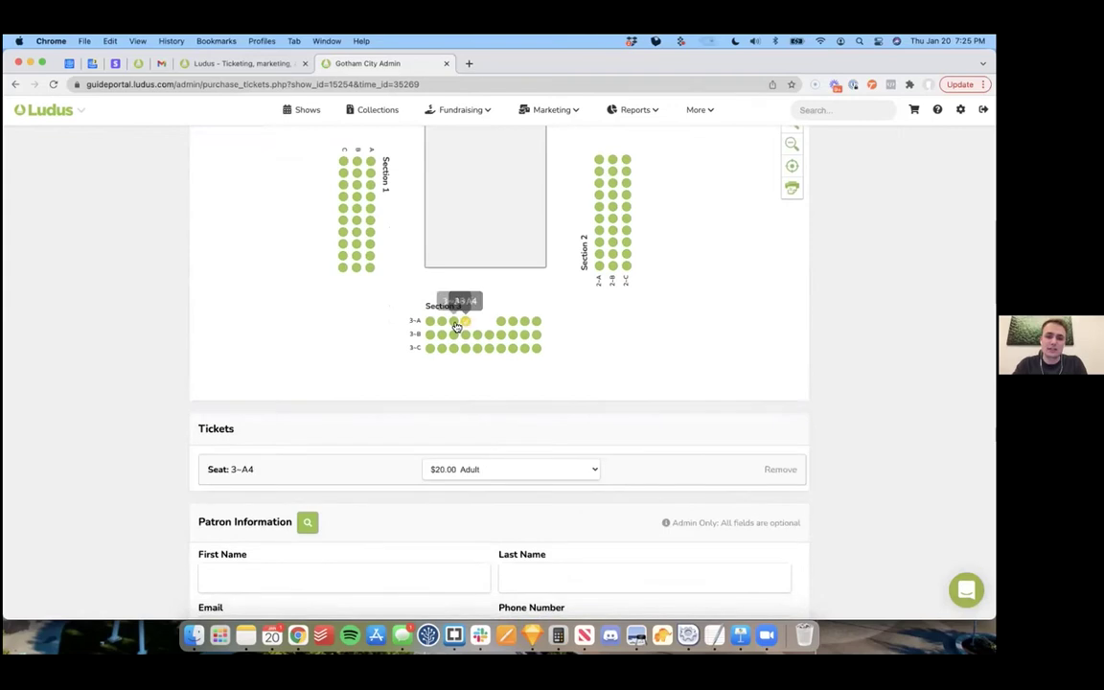
{"action": "left_click", "coordinate": [455, 323]}
{"action": "scroll", "coordinate": [407, 432], "scroll_direction": "down", "scroll_amount": 5}
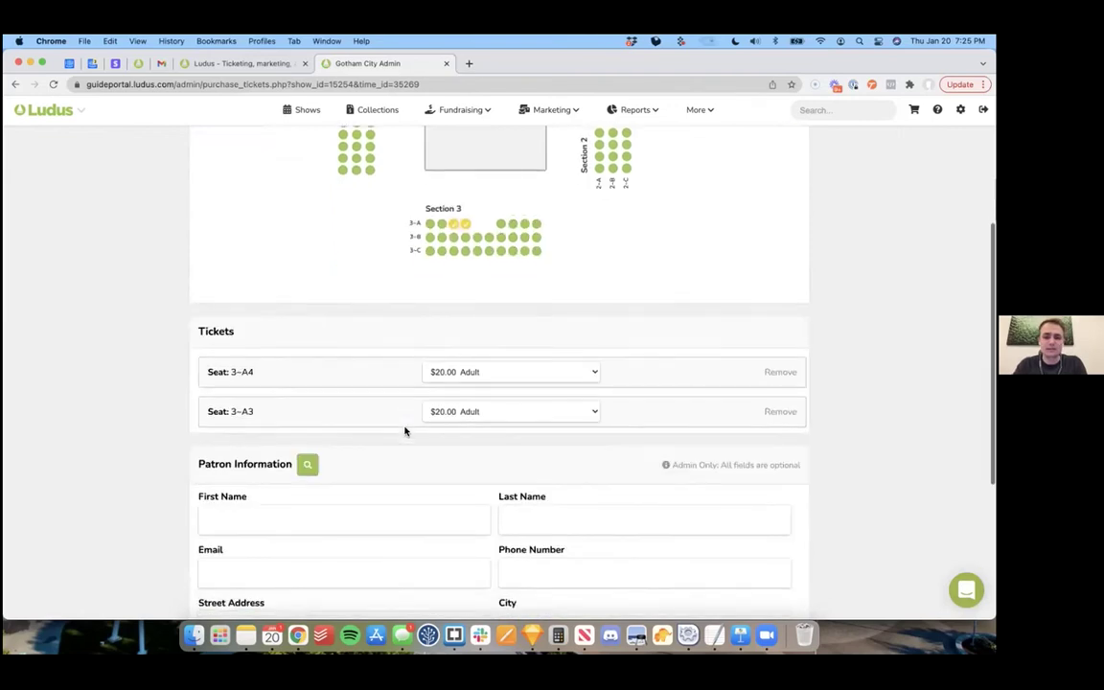
Step: Enter the patron's first name, last name and e-mail address
{"action": "left_click", "coordinate": [328, 362]}
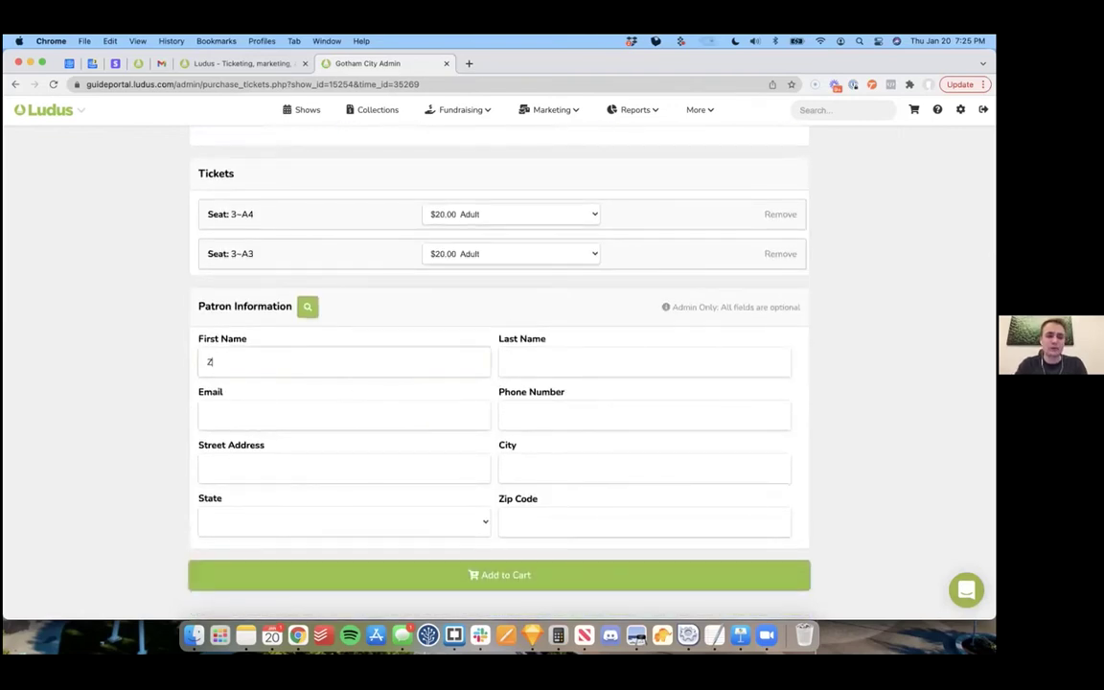
{"action": "key", "text": "Tab"}
{"action": "key", "text": "Tab"}
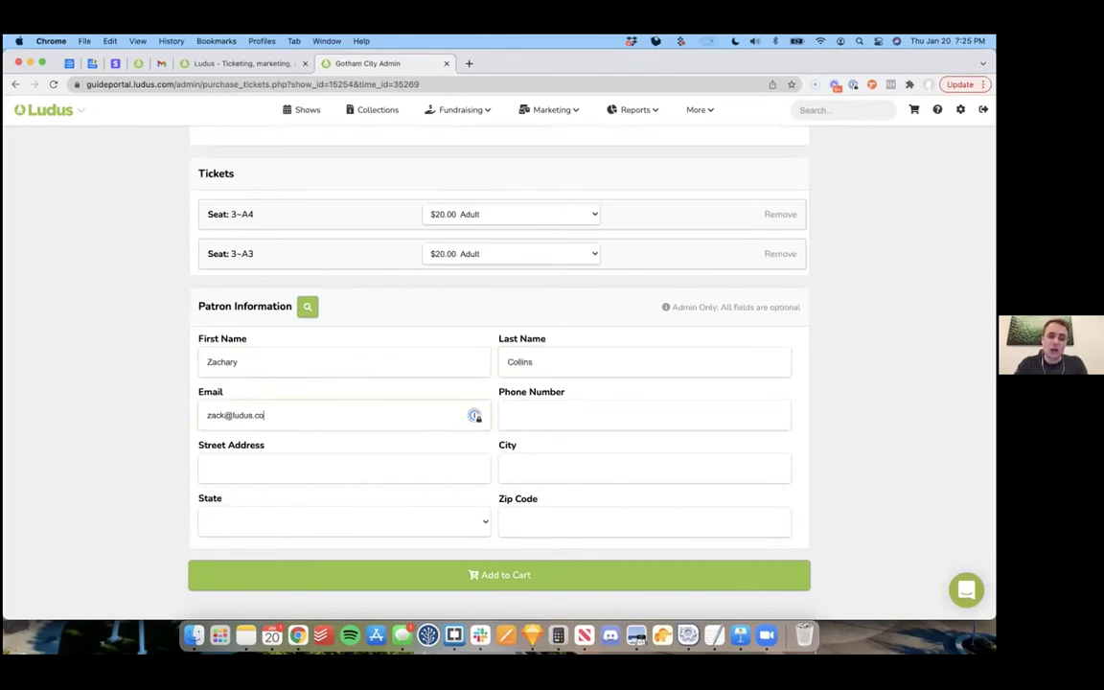
{"action": "left_click", "coordinate": [173, 372]}
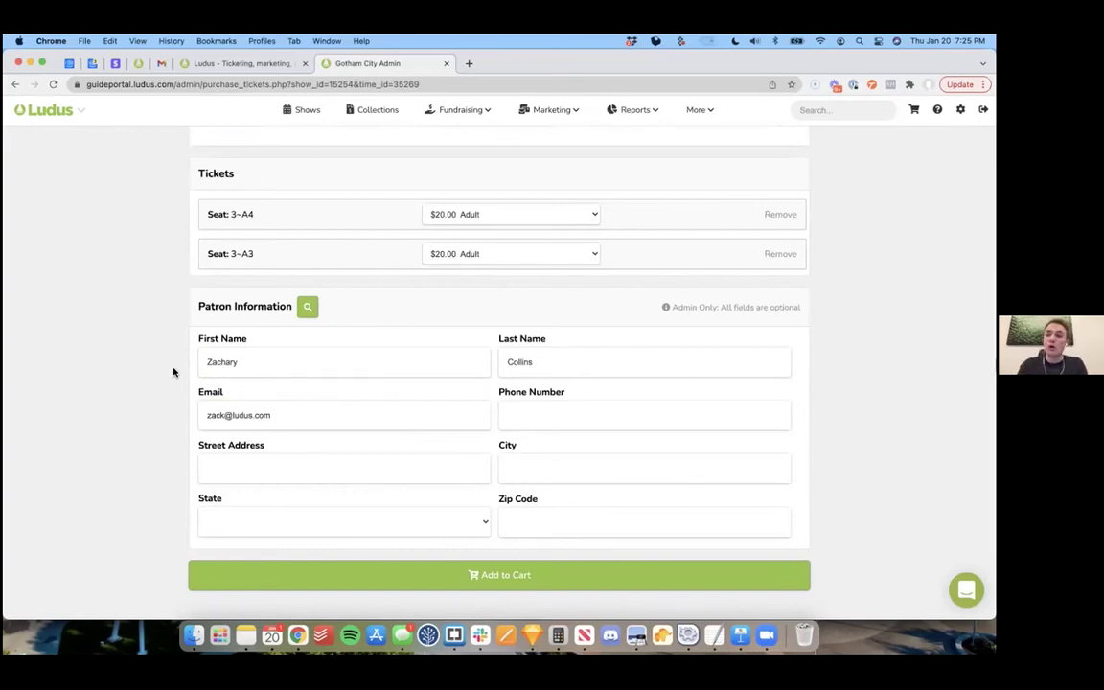
Step: Look up the existing patron by e-mail and add the two Adult tickets to the cart
{"action": "left_click", "coordinate": [307, 306]}
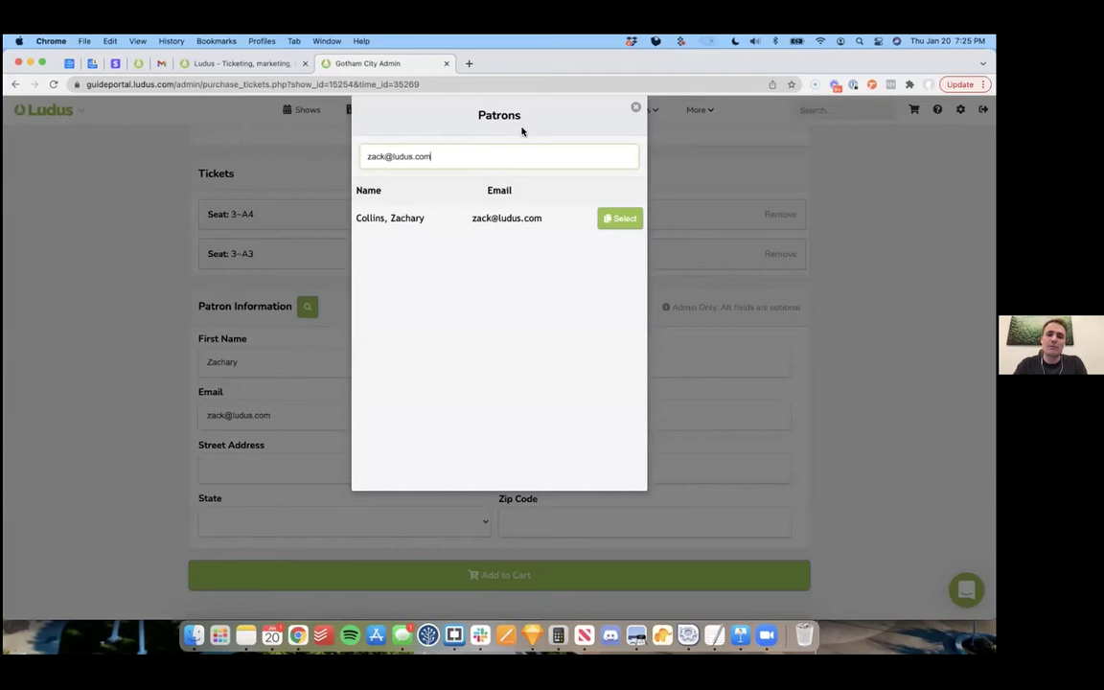
{"action": "left_click", "coordinate": [621, 219]}
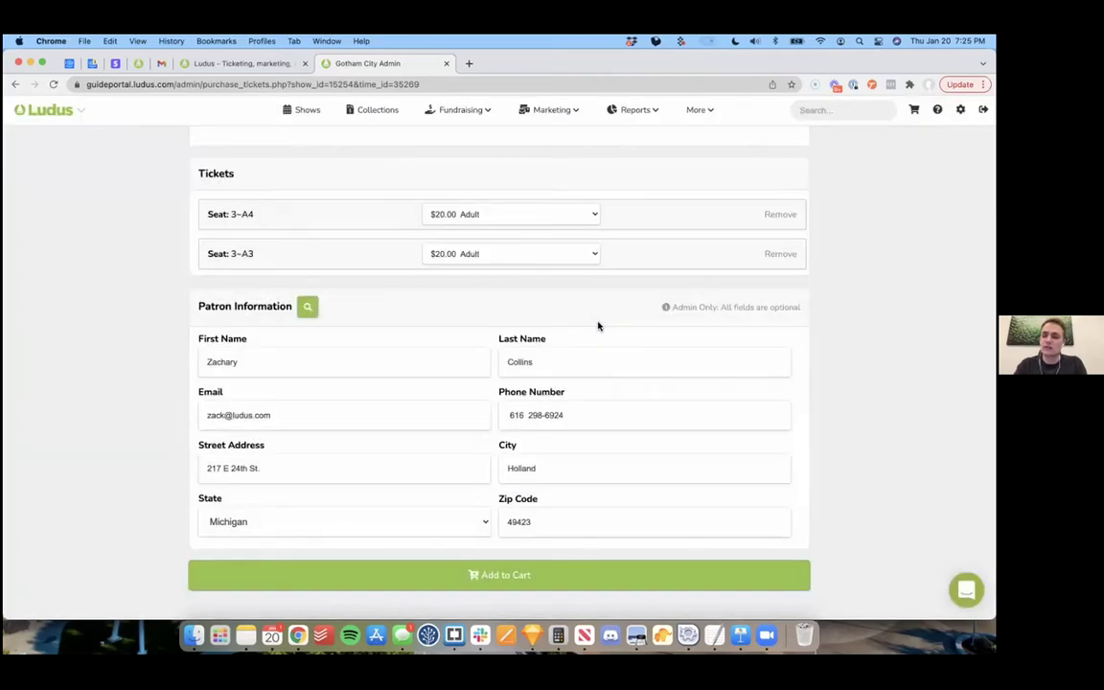
{"action": "left_click", "coordinate": [508, 577]}
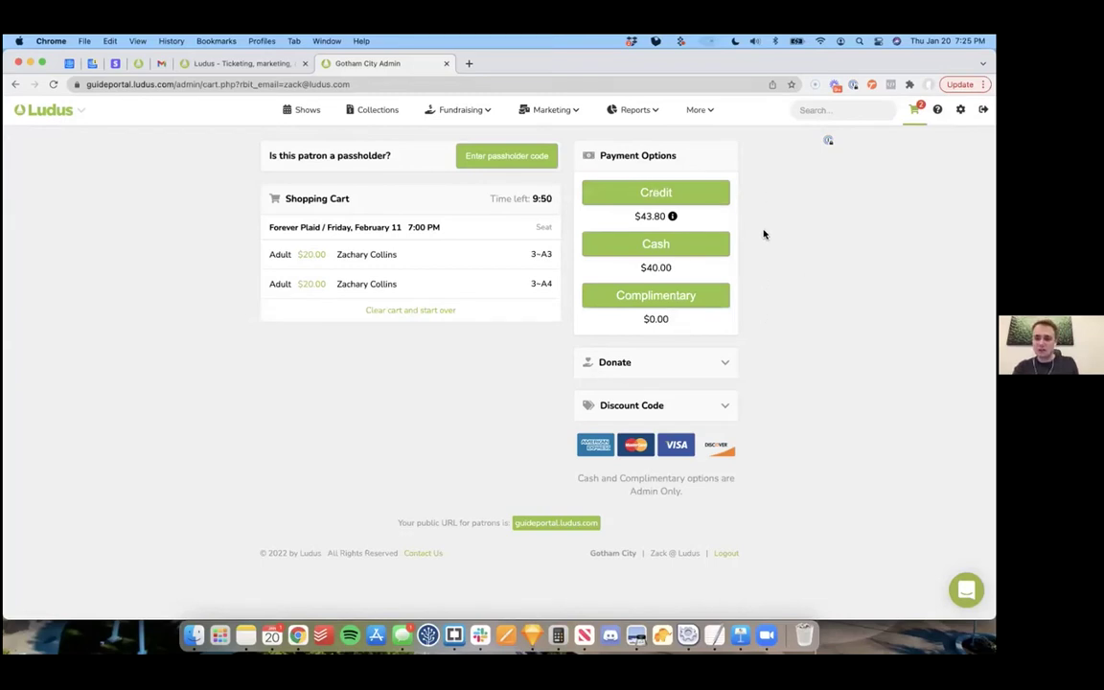
Step: Place the $40.00 Forever Plaid order as a cash sale after viewing card, donation and discount options
{"action": "left_click", "coordinate": [705, 190]}
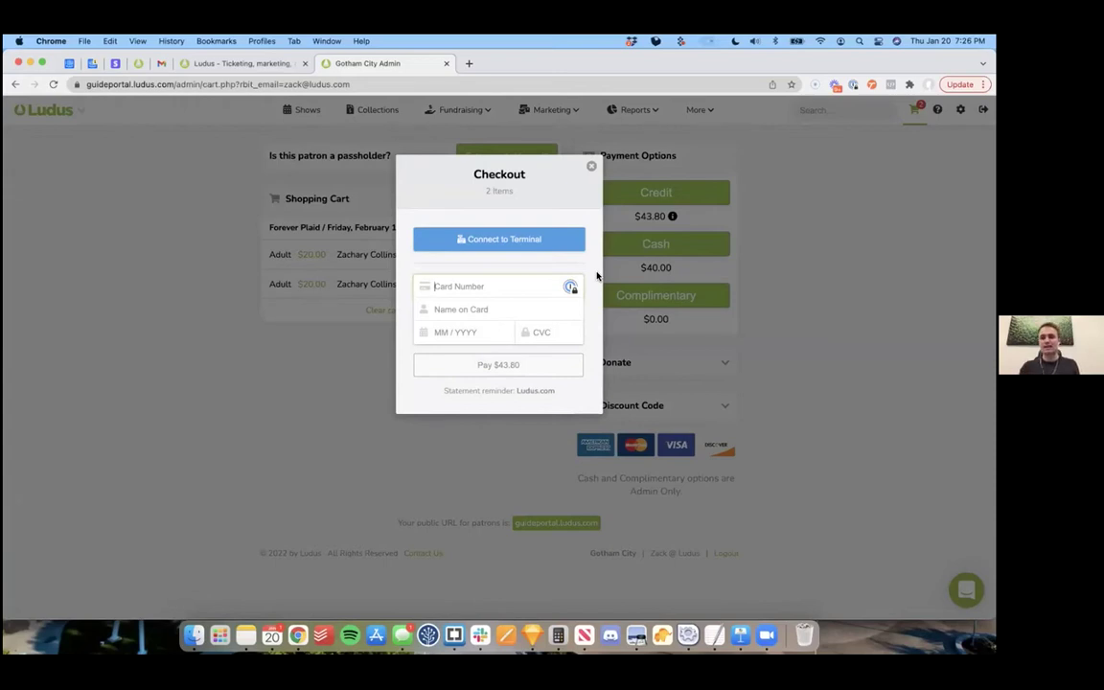
{"action": "left_click", "coordinate": [591, 167]}
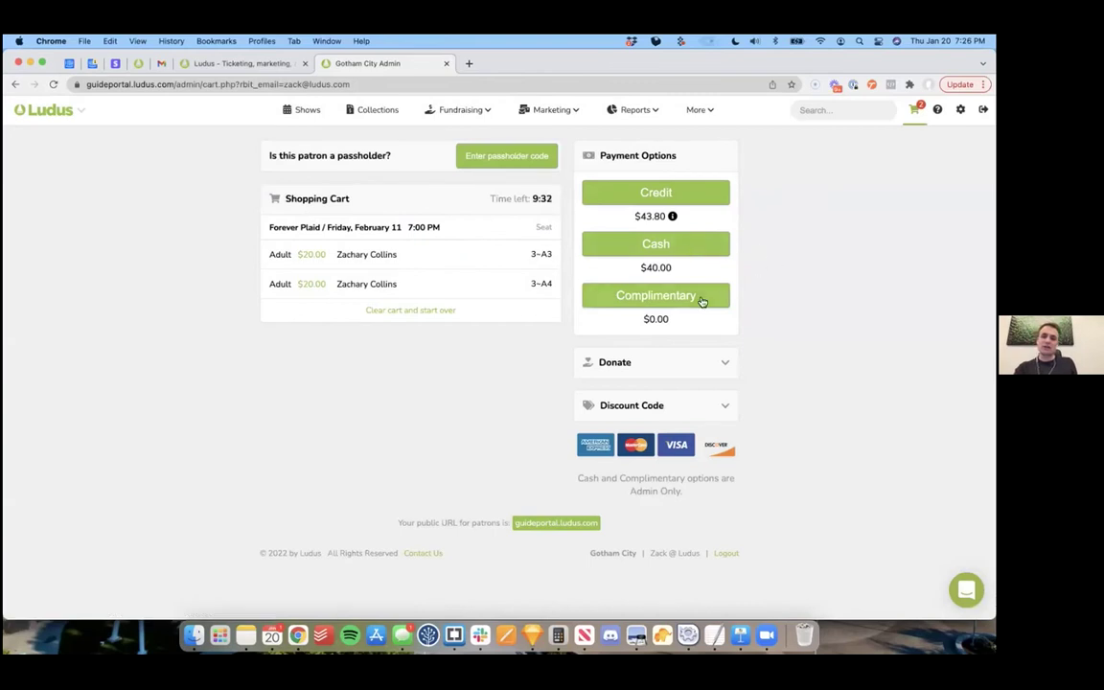
{"action": "left_click", "coordinate": [712, 370]}
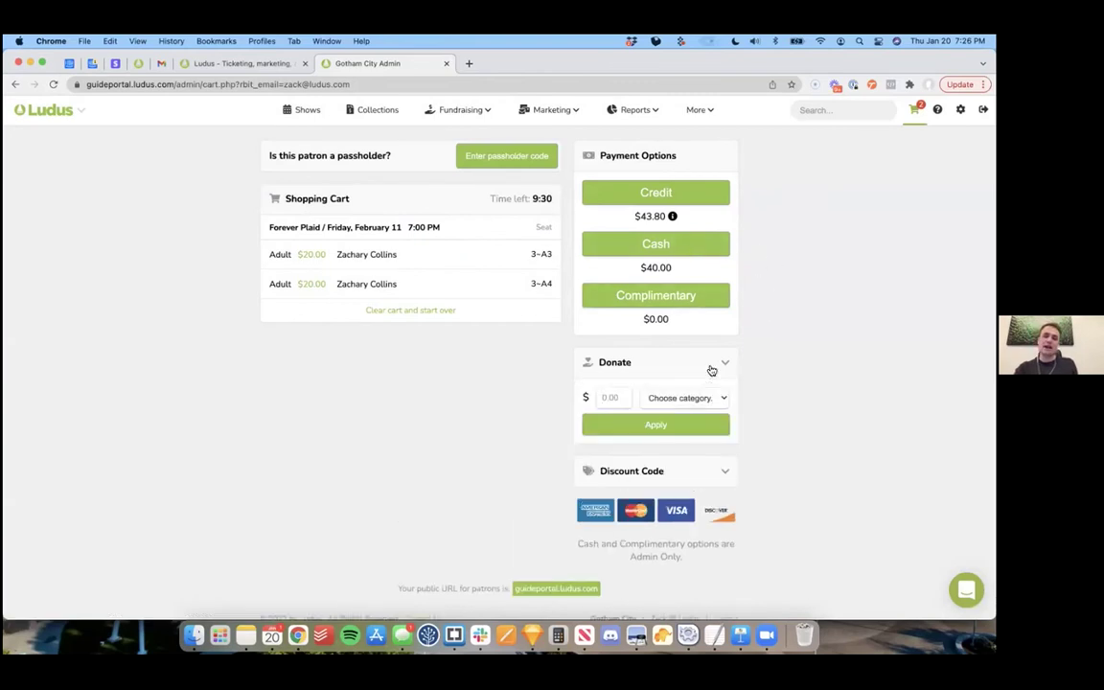
{"action": "left_click", "coordinate": [725, 462]}
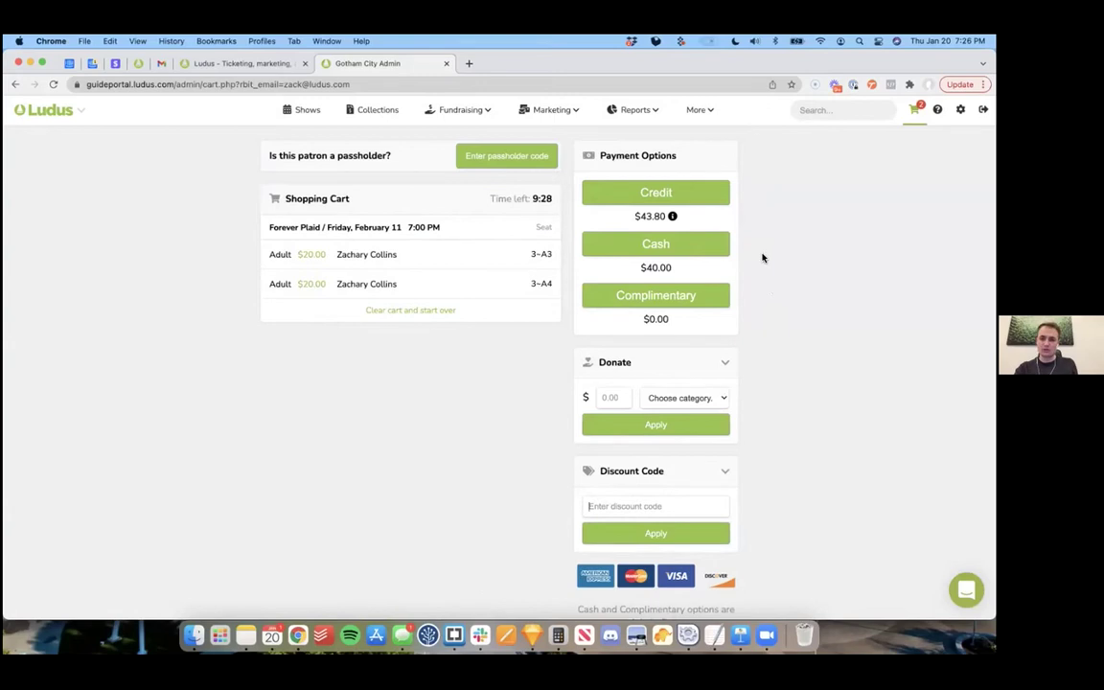
{"action": "left_click", "coordinate": [660, 246]}
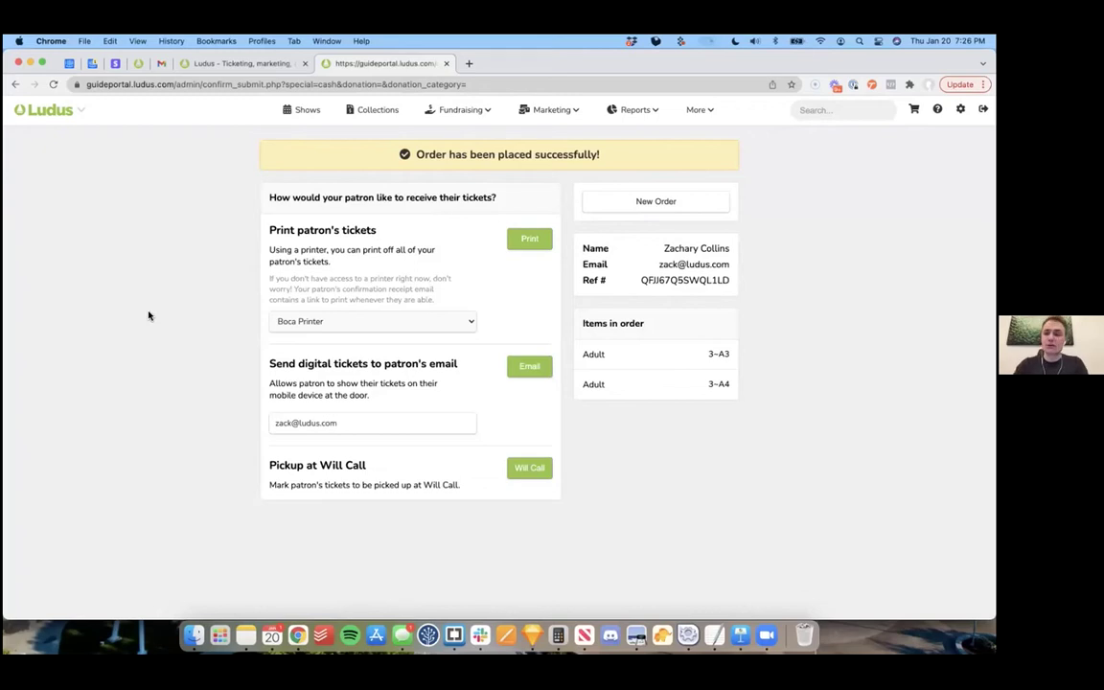
Step: Keep Boca Printer, then open box office sales for Forever Plaid's Feb 11 7:00 PM show
{"action": "left_click", "coordinate": [350, 323]}
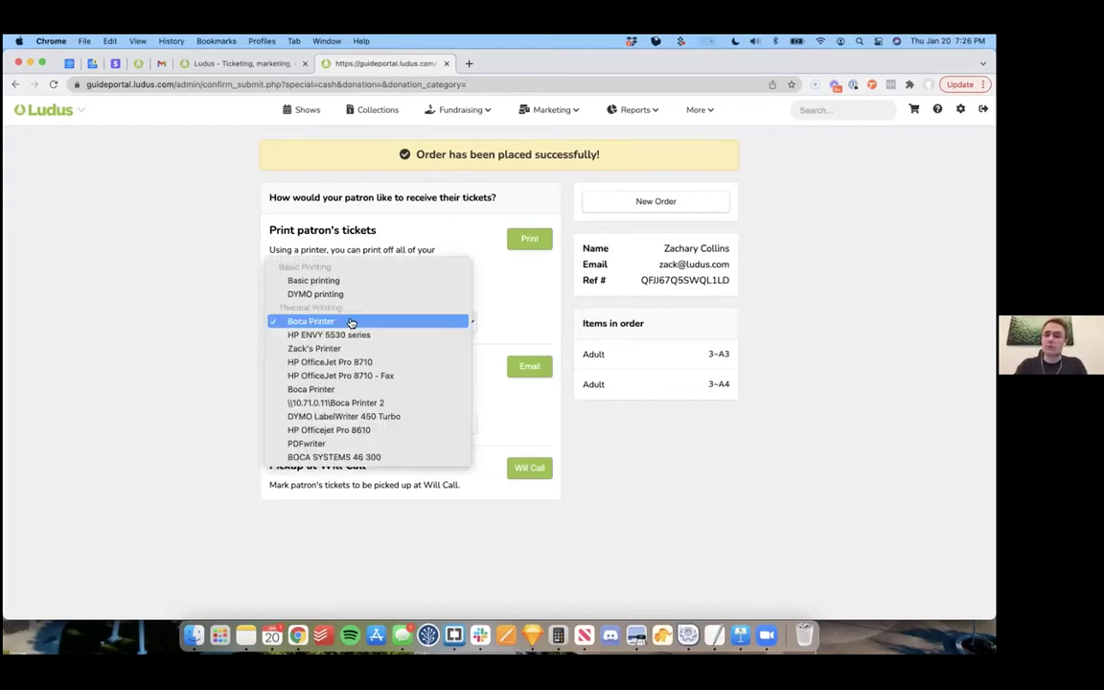
{"action": "left_click", "coordinate": [182, 346]}
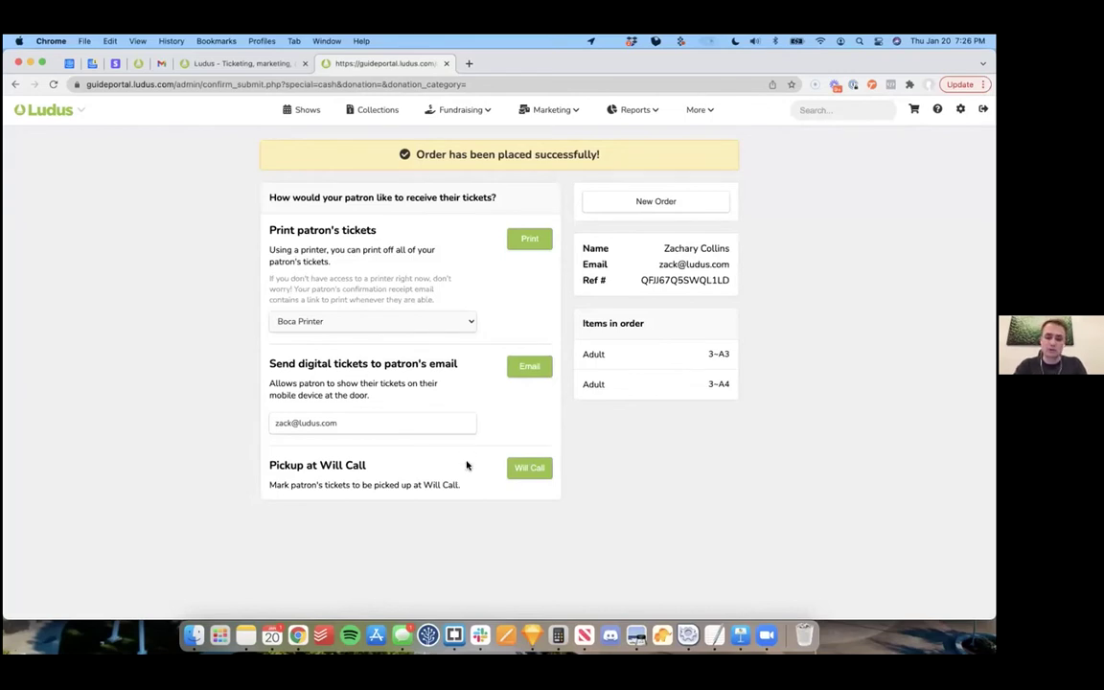
{"action": "left_click", "coordinate": [307, 112]}
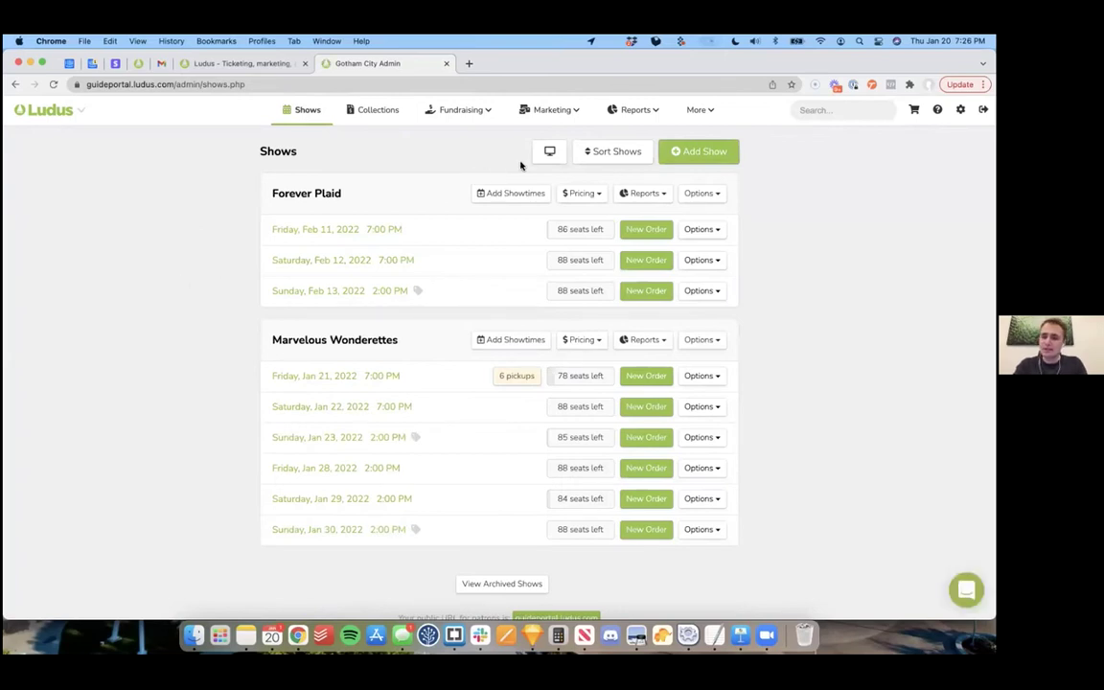
{"action": "left_click", "coordinate": [548, 152]}
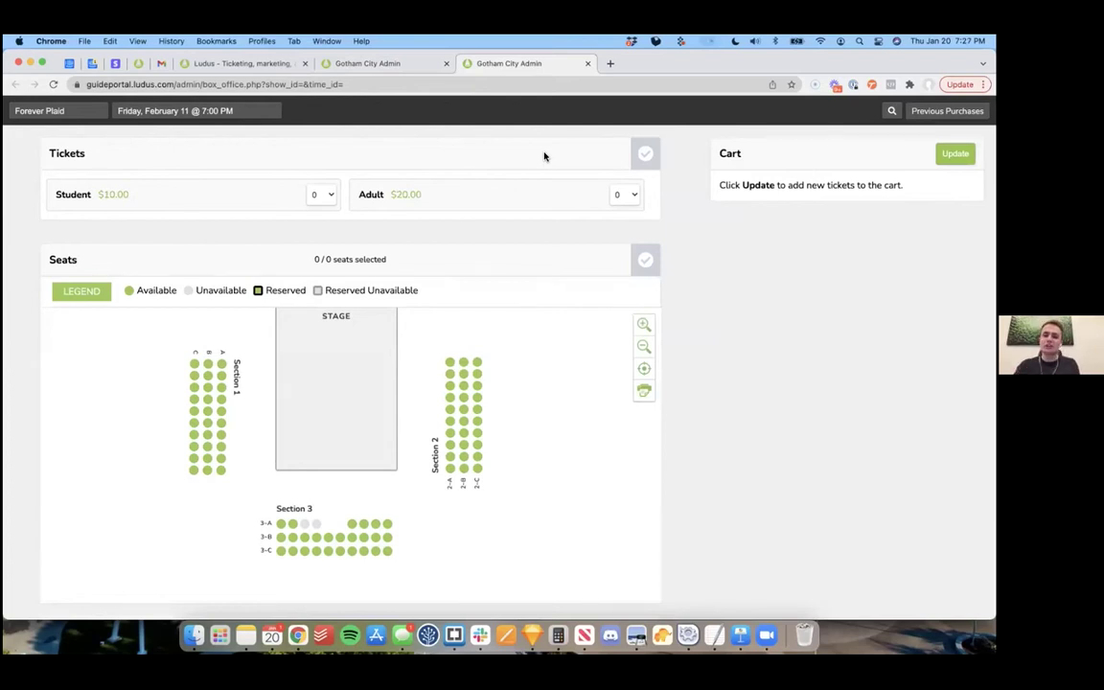
Step: Add two Adult tickets for seats 3-A7 and 3-A8 to the box office cart
{"action": "left_click", "coordinate": [627, 197]}
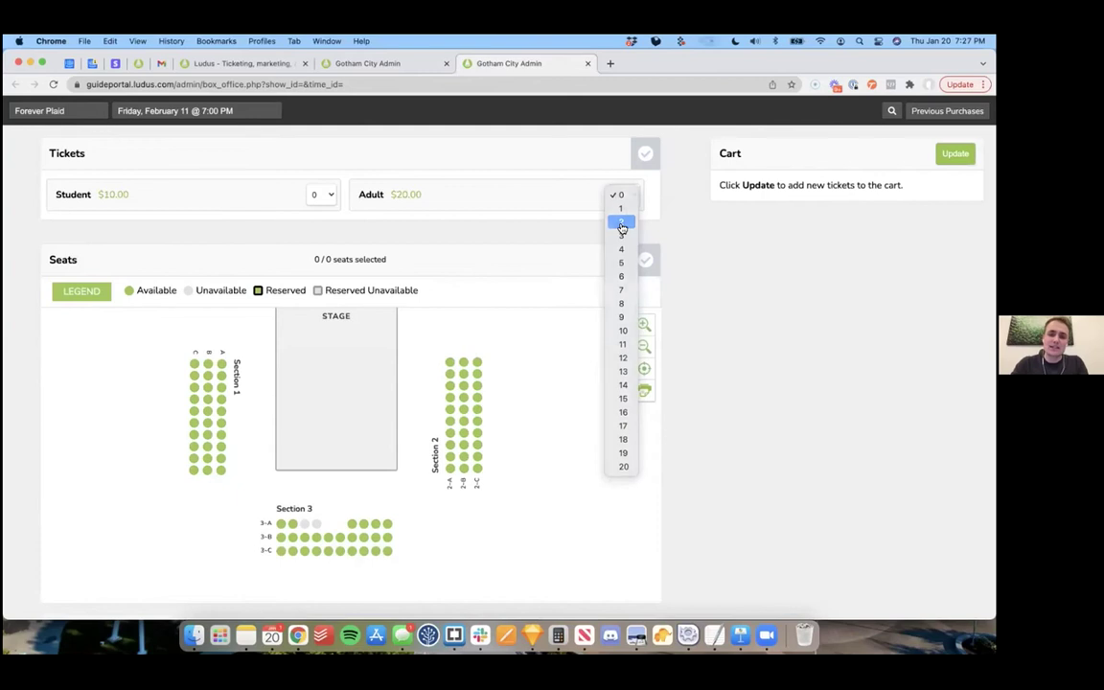
{"action": "left_click", "coordinate": [621, 224]}
{"action": "left_click", "coordinate": [352, 524]}
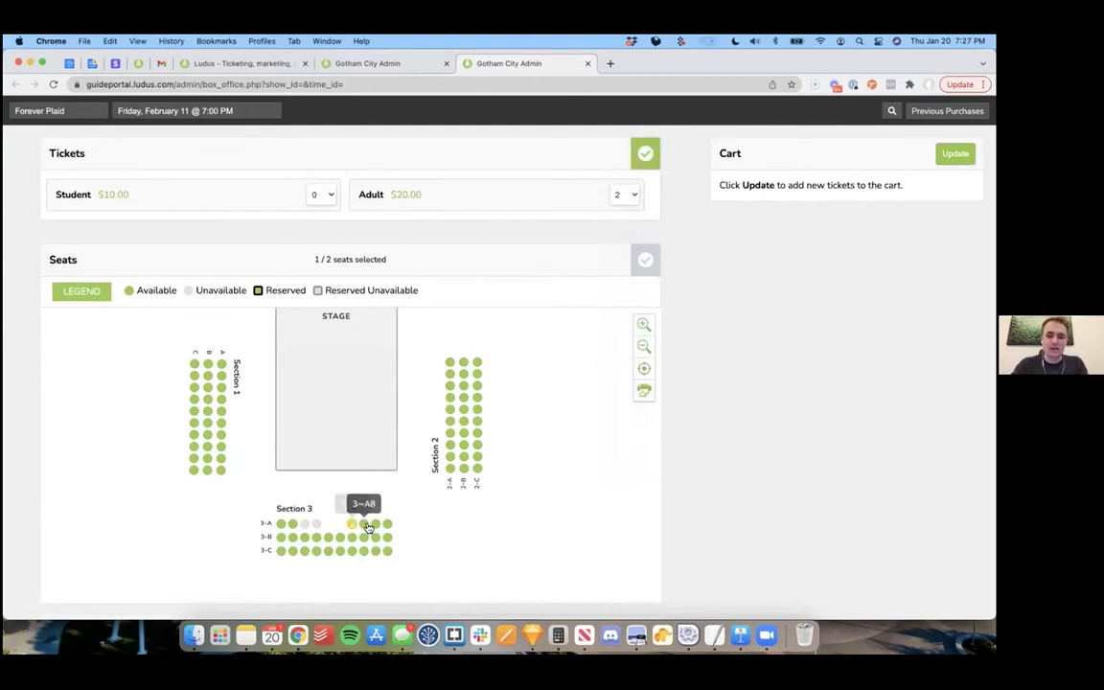
{"action": "left_click", "coordinate": [364, 524]}
{"action": "left_click", "coordinate": [956, 154]}
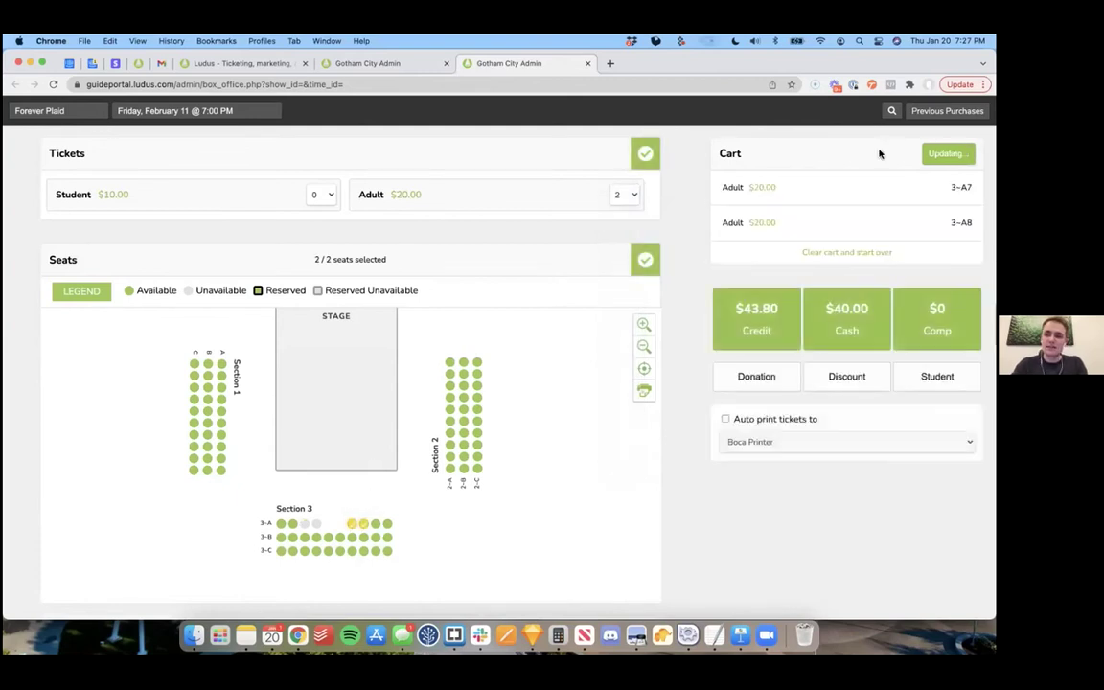
Step: Complete the sale in cash, dismiss ticket retrieval, and close the box office tab
{"action": "left_click", "coordinate": [852, 317]}
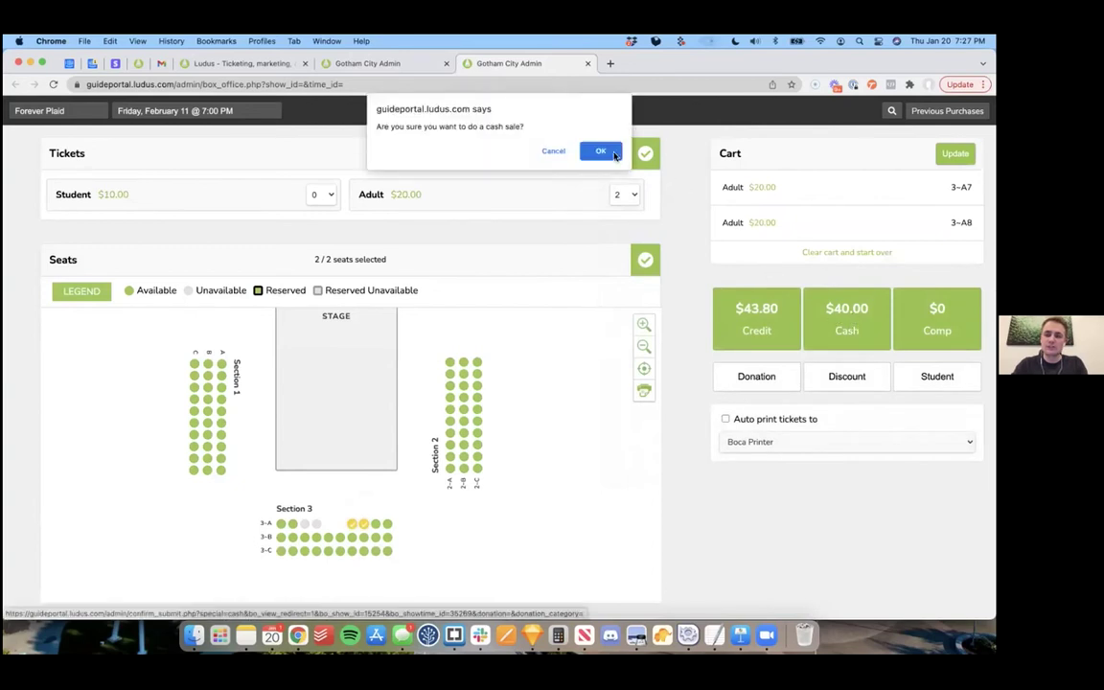
{"action": "left_click", "coordinate": [595, 154]}
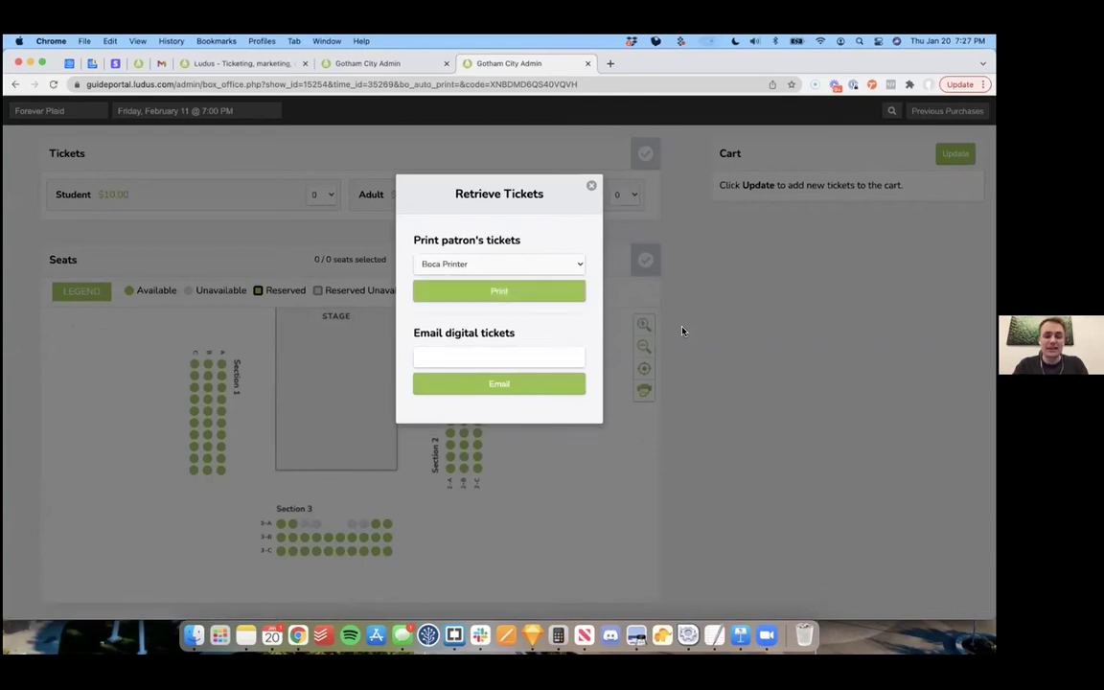
{"action": "left_click", "coordinate": [607, 200]}
{"action": "scroll", "coordinate": [657, 278], "scroll_direction": "down", "scroll_amount": 5}
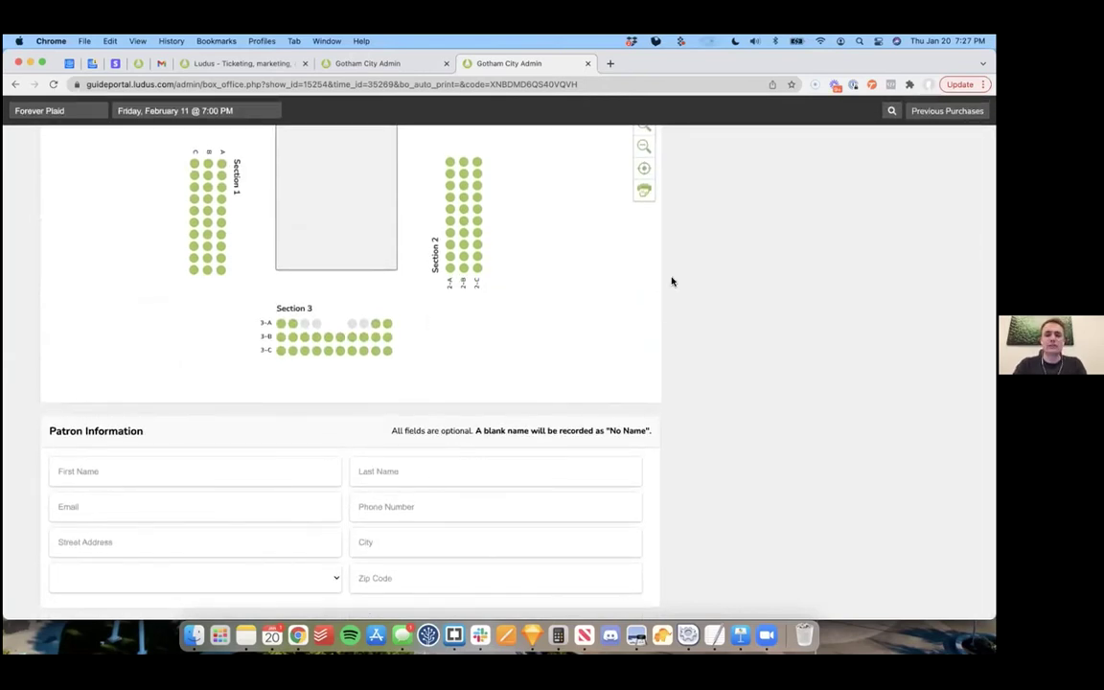
{"action": "scroll", "coordinate": [671, 279], "scroll_direction": "up", "scroll_amount": 5}
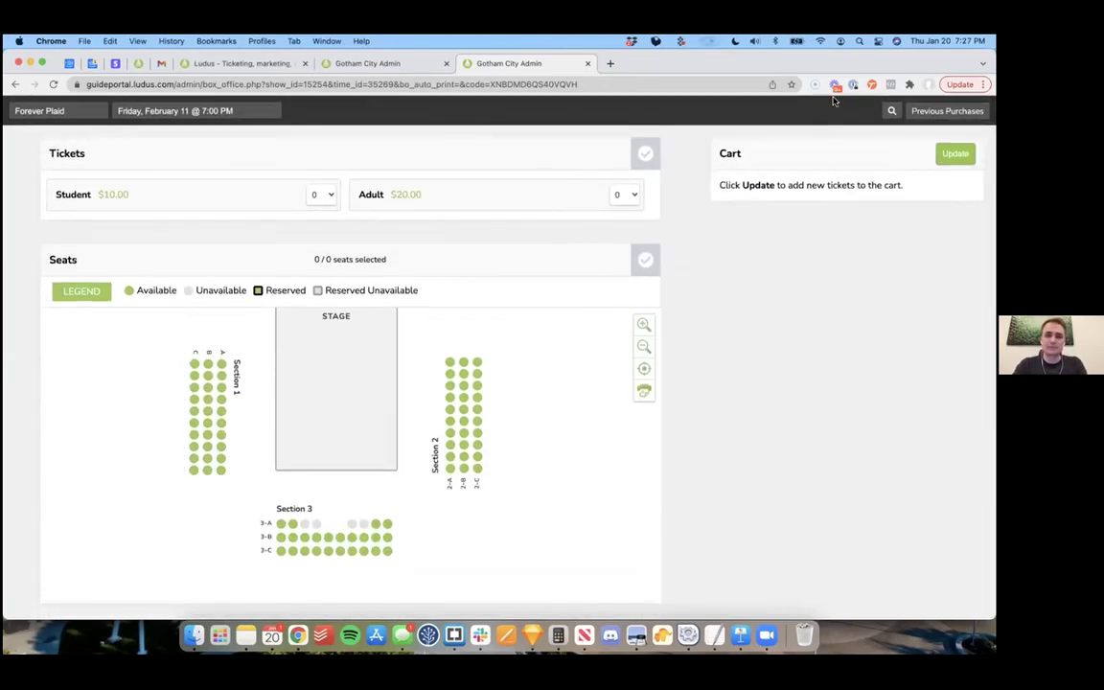
{"action": "left_click_drag", "start_coordinate": [749, 69], "coordinate": [749, 103]}
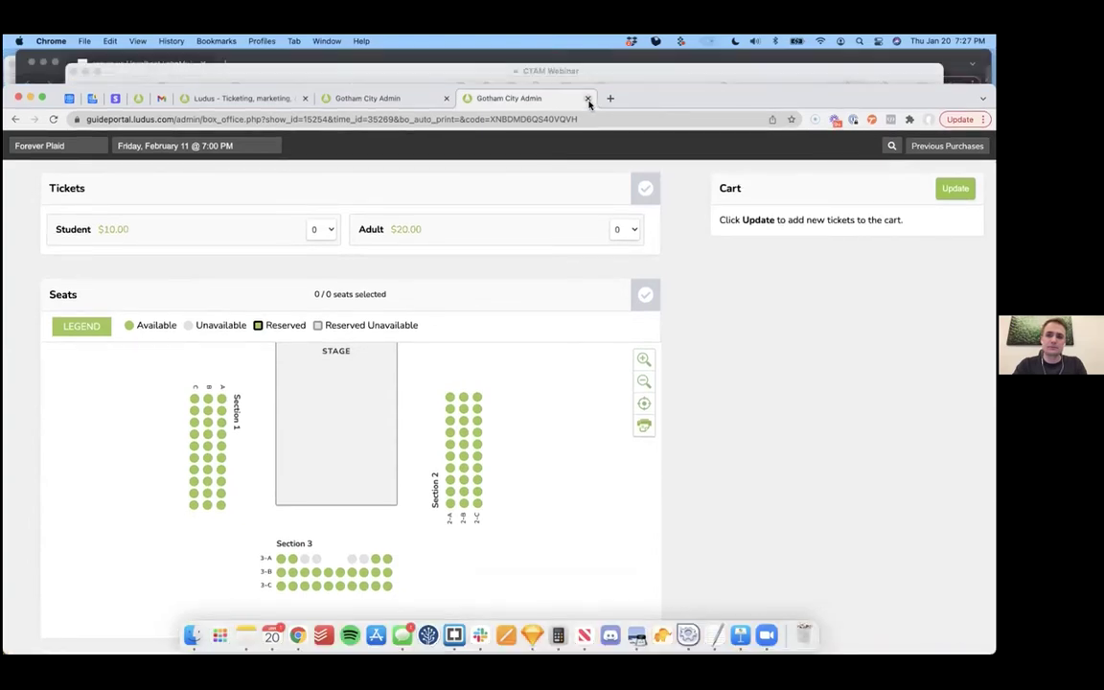
{"action": "left_click", "coordinate": [588, 98]}
{"action": "left_click_drag", "start_coordinate": [852, 91], "coordinate": [852, 56]}
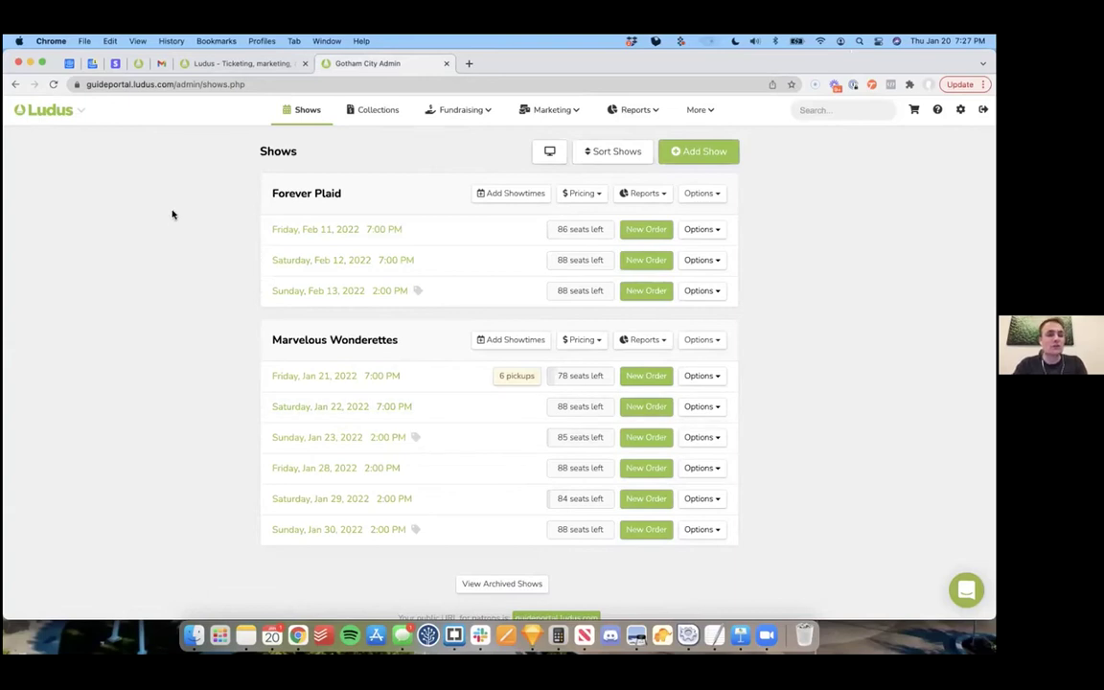
Step: Load the public ticketing site in a new tab and get tickets for the Feb 11 show
{"action": "left_click", "coordinate": [173, 85]}
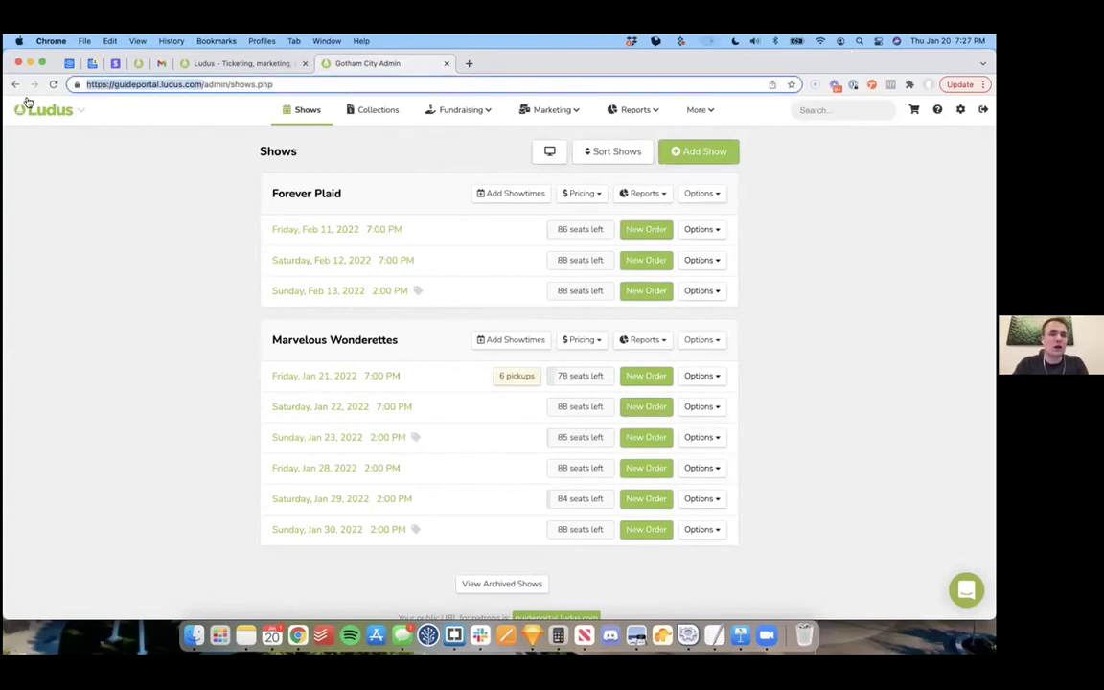
{"action": "left_click", "coordinate": [468, 64]}
{"action": "type", "text": "https://guideportal.ludus.com/"}
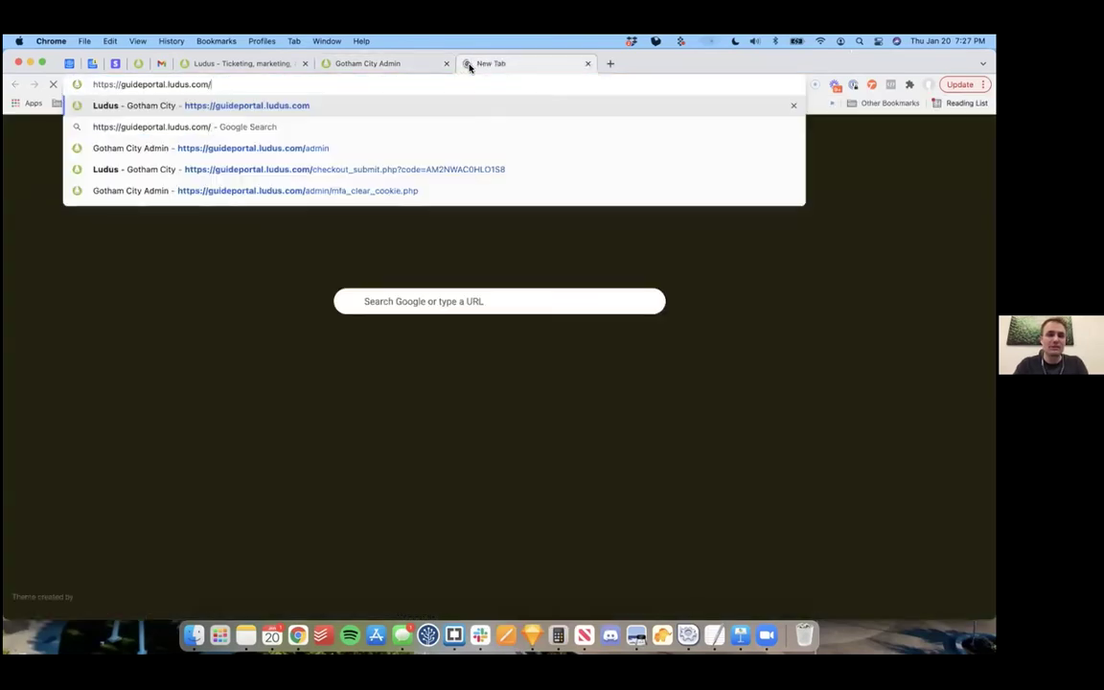
{"action": "key", "text": "Return"}
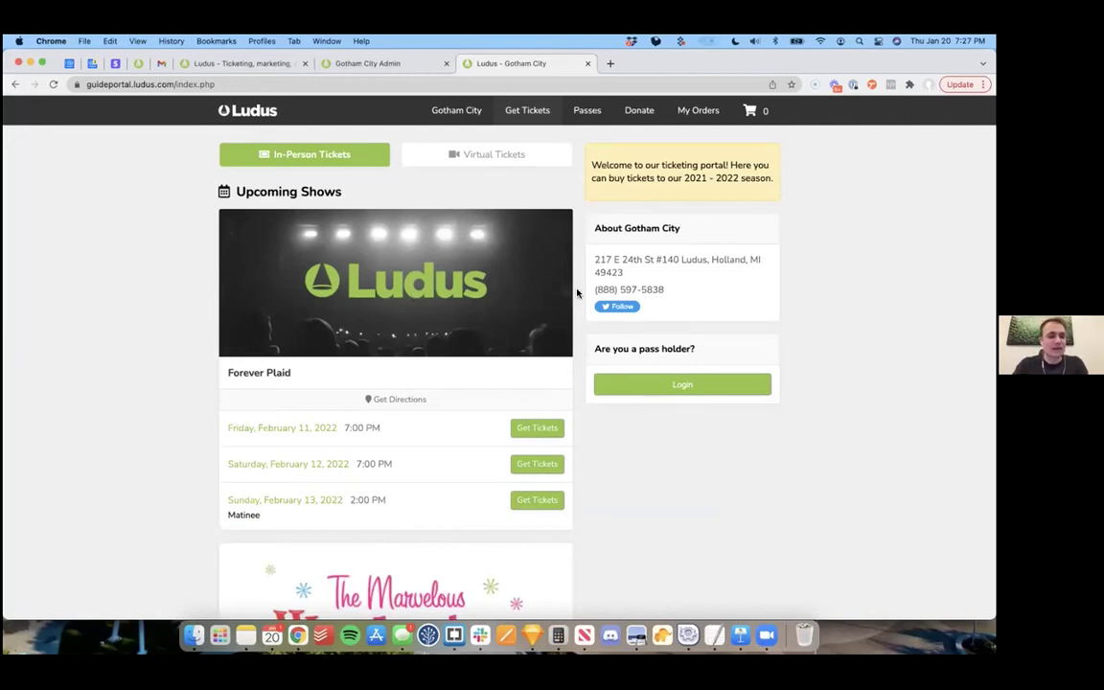
{"action": "scroll", "coordinate": [577, 294], "scroll_direction": "down", "scroll_amount": 2}
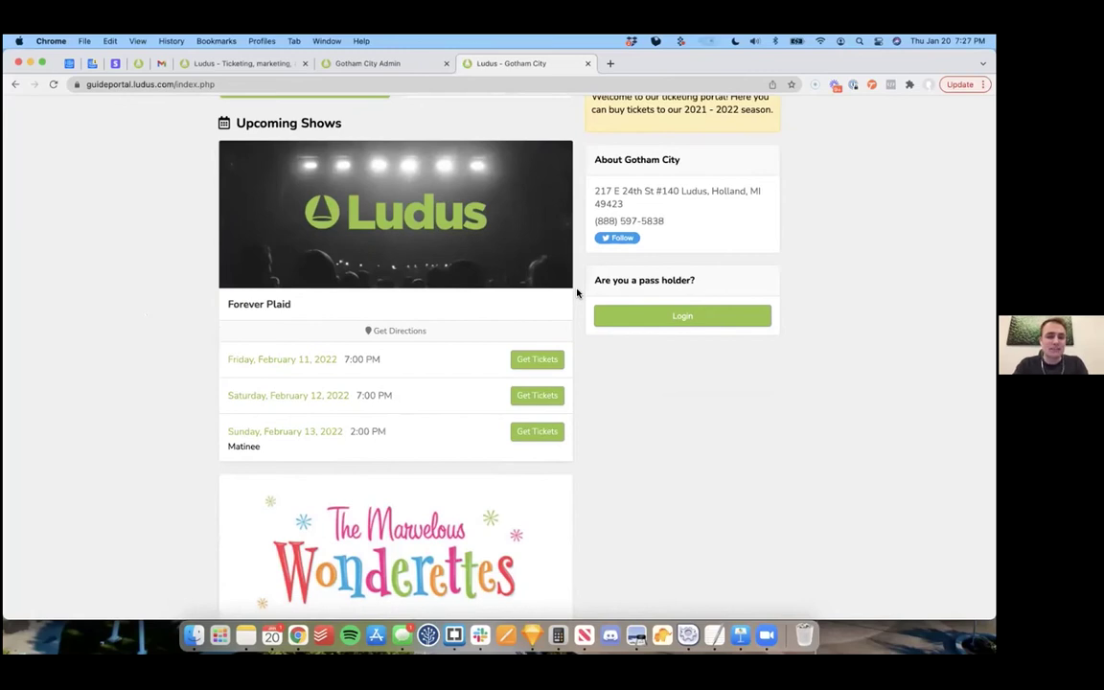
{"action": "left_click", "coordinate": [540, 360]}
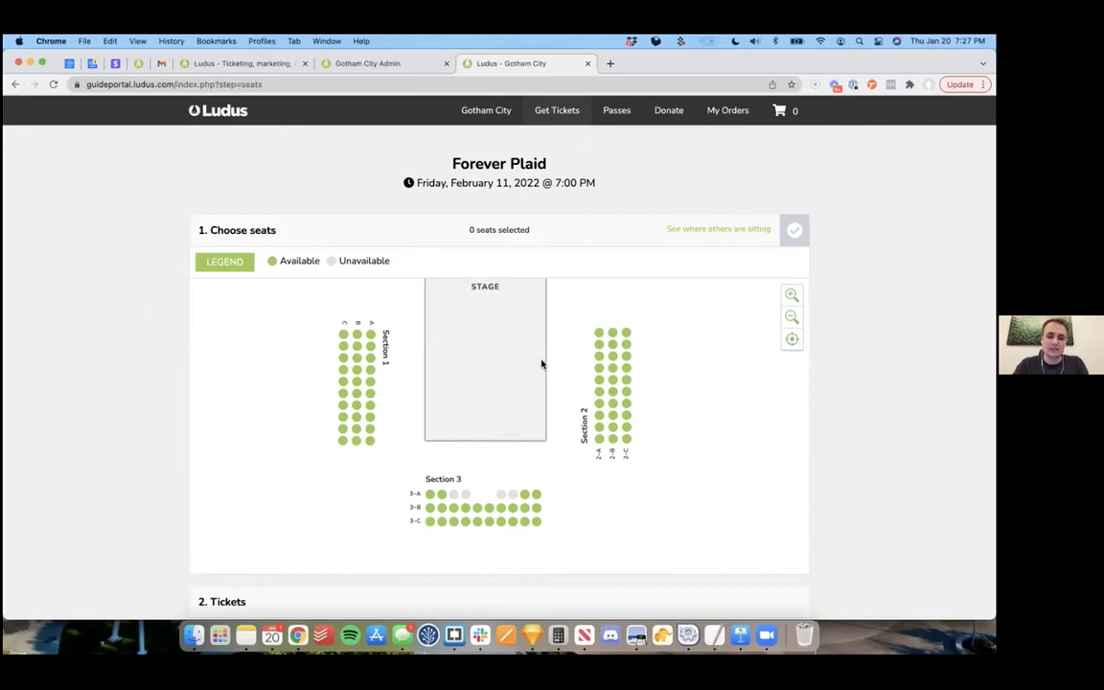
Step: Select seats 3-B5 and 3-B6, making 3-B6 a $10.00 Student ticket
{"action": "scroll", "coordinate": [844, 314], "scroll_direction": "down", "scroll_amount": 5}
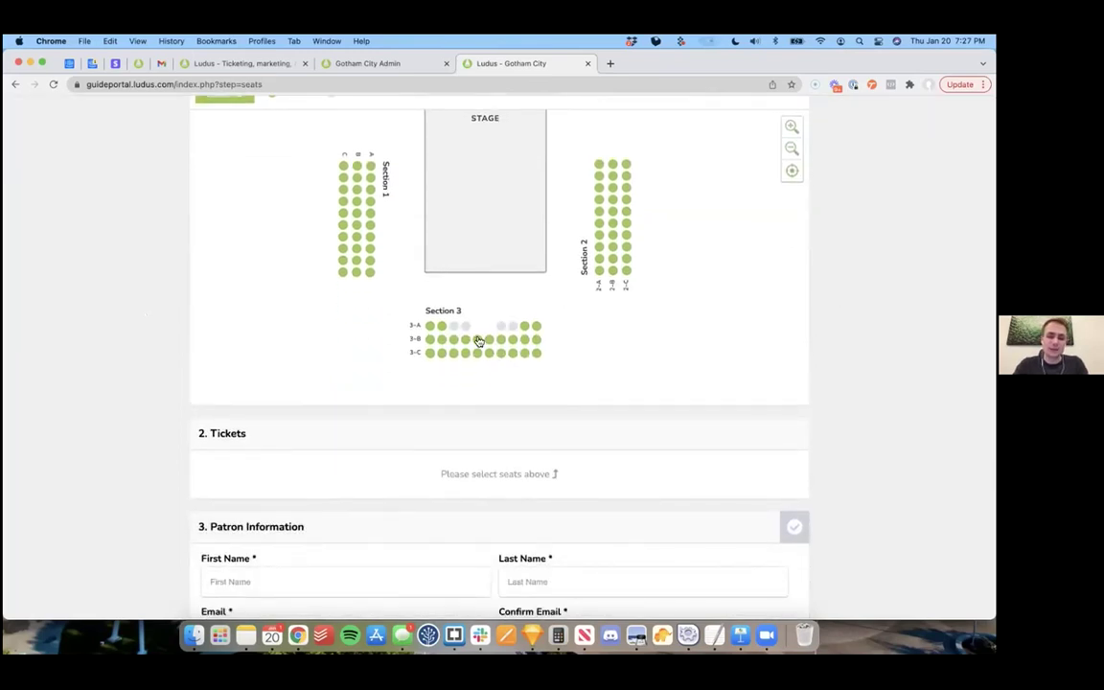
{"action": "left_click", "coordinate": [477, 339]}
{"action": "left_click", "coordinate": [488, 341]}
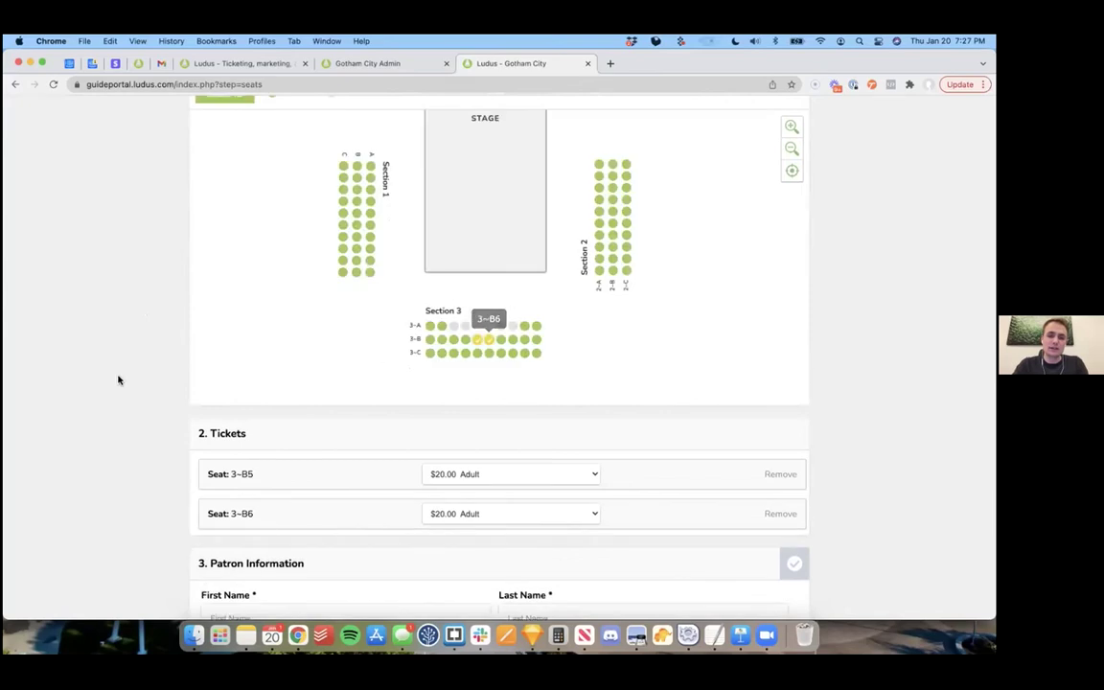
{"action": "scroll", "coordinate": [150, 389], "scroll_direction": "down", "scroll_amount": 2}
{"action": "scroll", "coordinate": [151, 389], "scroll_direction": "down", "scroll_amount": 2}
{"action": "left_click", "coordinate": [480, 340]}
{"action": "left_click", "coordinate": [478, 353]}
Step: Fill in the patron's name, e-mail and confirmation e-mail, and add the tickets to the cart
{"action": "scroll", "coordinate": [365, 372], "scroll_direction": "down", "scroll_amount": 2}
{"action": "left_click", "coordinate": [353, 367]}
{"action": "key", "text": "Tab"}
{"action": "key", "text": "Tab"}
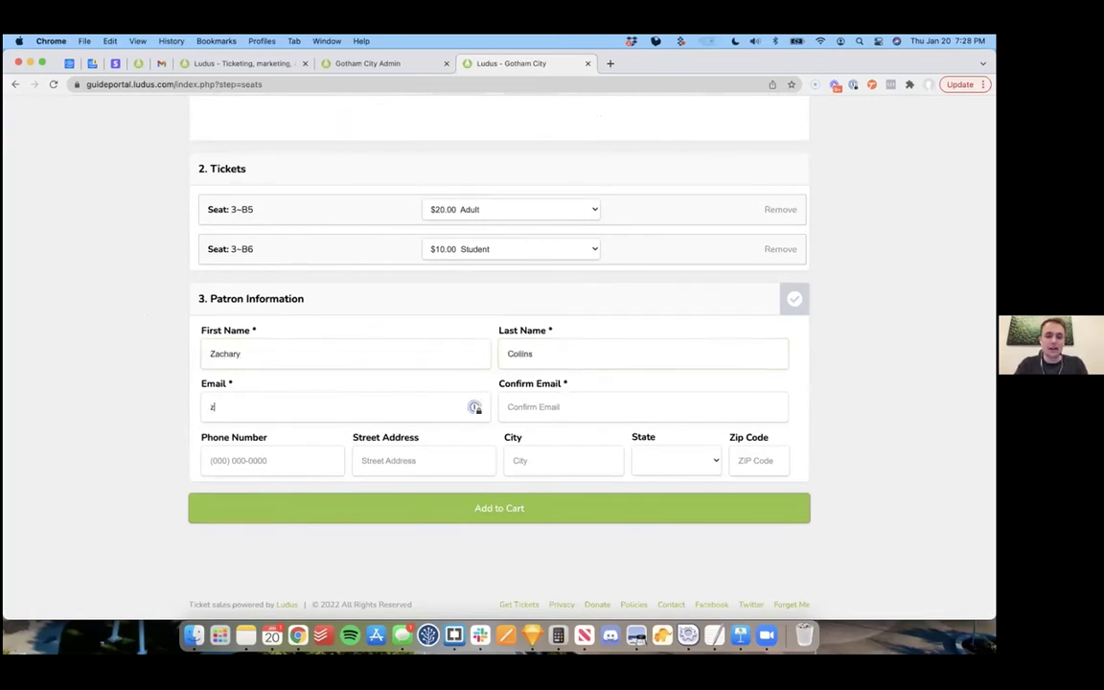
{"action": "key", "text": "Tab"}
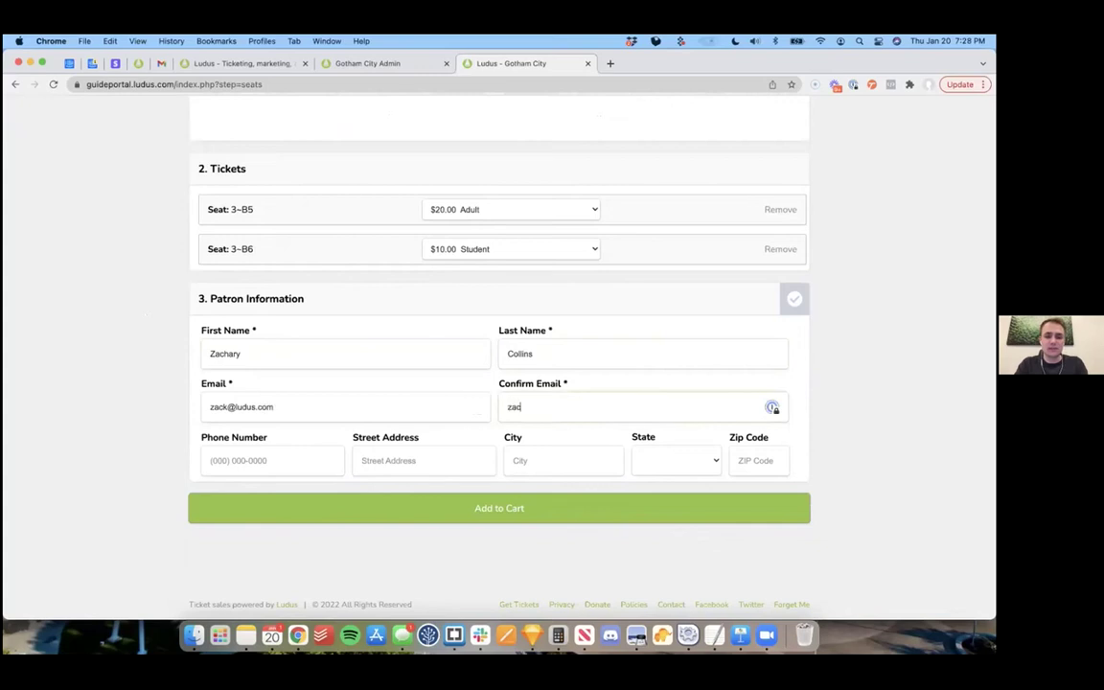
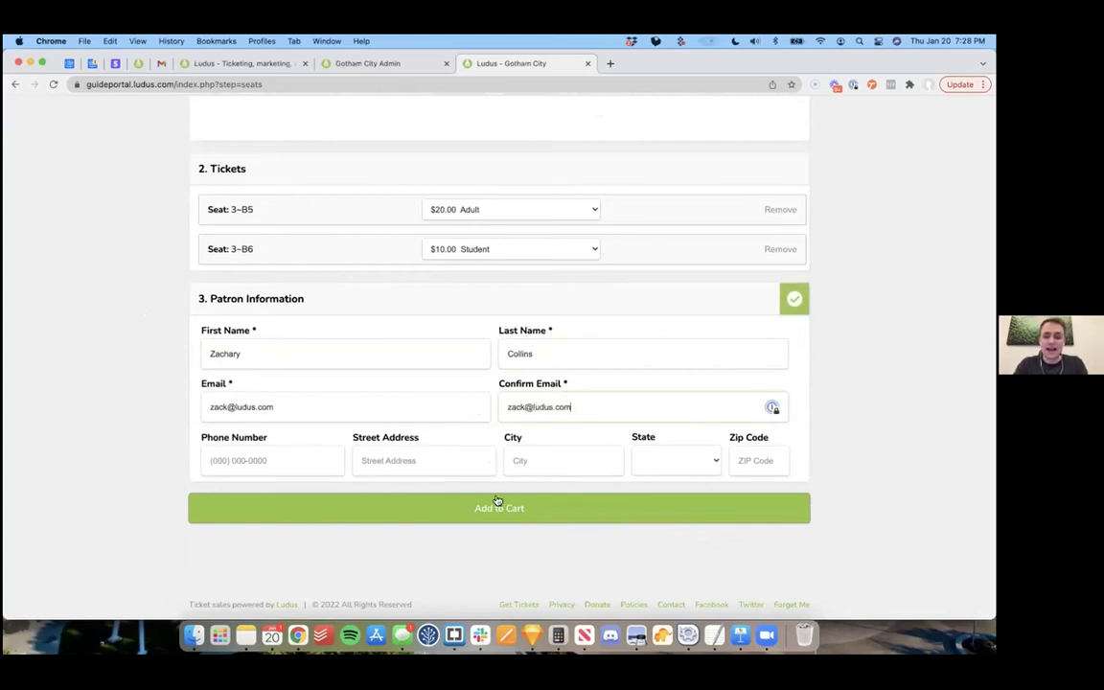
{"action": "left_click", "coordinate": [496, 507]}
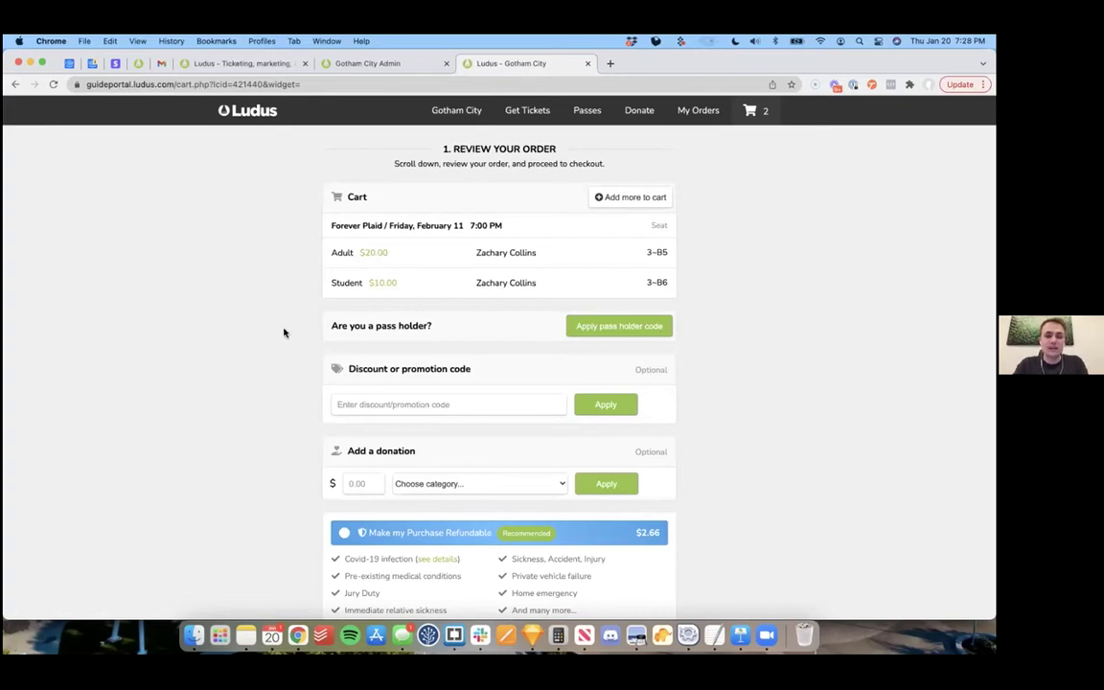
Step: Make the ticket purchase refundable
{"action": "scroll", "coordinate": [269, 333], "scroll_direction": "down", "scroll_amount": 1}
{"action": "scroll", "coordinate": [268, 334], "scroll_direction": "down", "scroll_amount": 5}
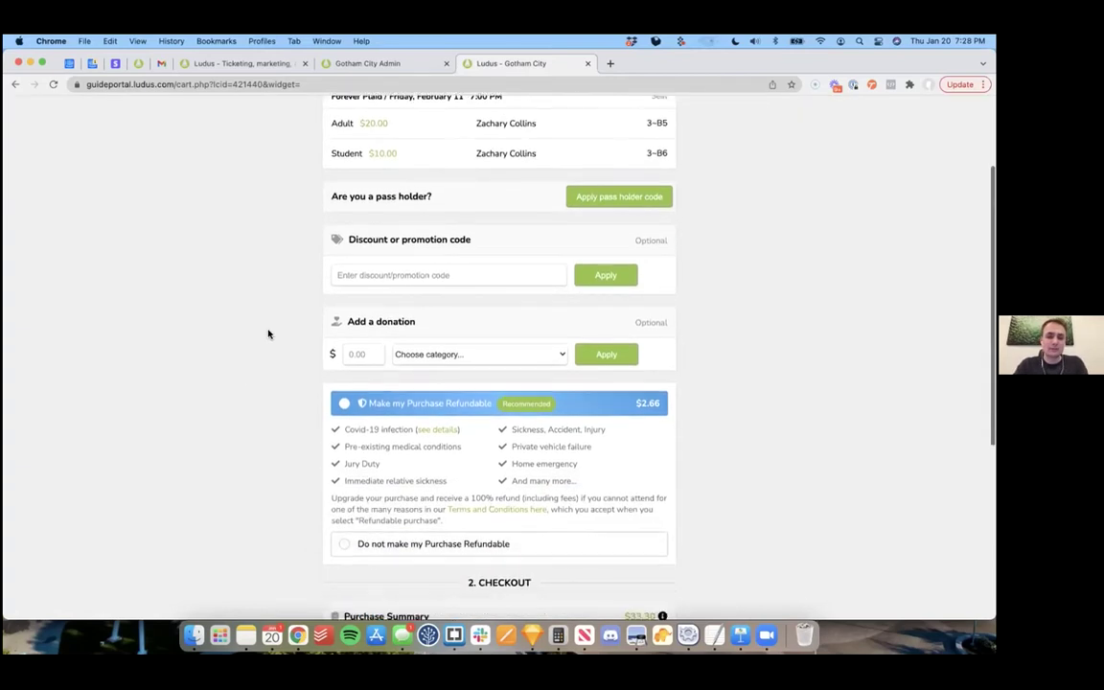
{"action": "scroll", "coordinate": [293, 325], "scroll_direction": "down", "scroll_amount": 1}
{"action": "left_click", "coordinate": [400, 297]}
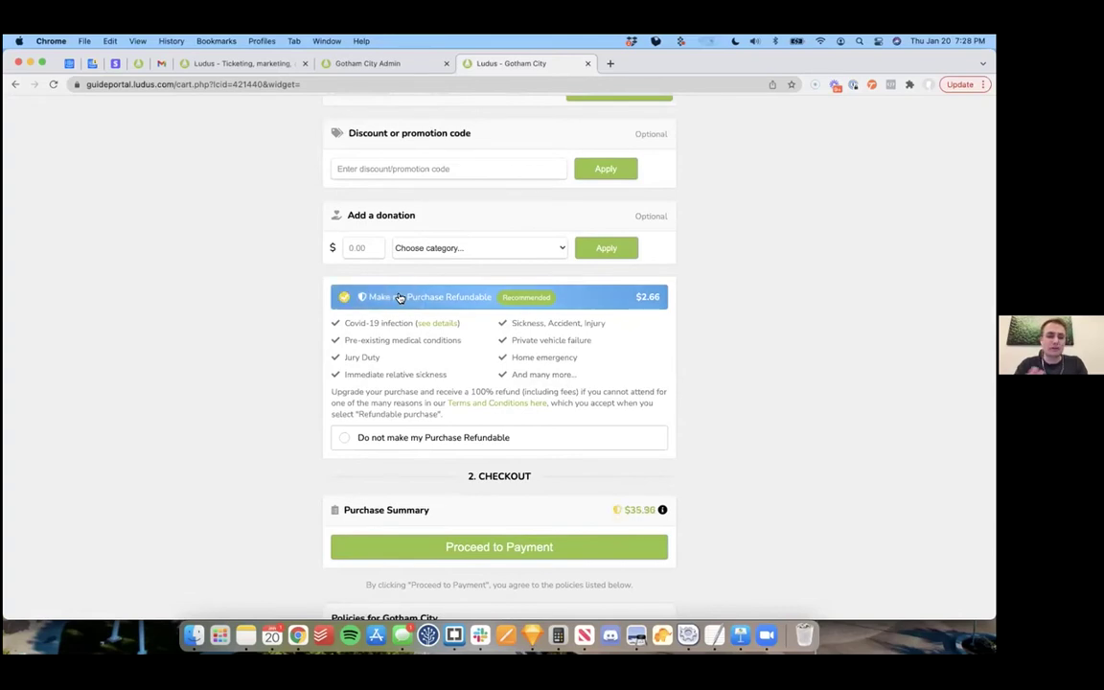
Step: Apply discount code SUNNY for 100% off and place the $0.00 order
{"action": "scroll", "coordinate": [388, 309], "scroll_direction": "up", "scroll_amount": 1}
{"action": "scroll", "coordinate": [388, 308], "scroll_direction": "up", "scroll_amount": 3}
{"action": "left_click", "coordinate": [409, 316]}
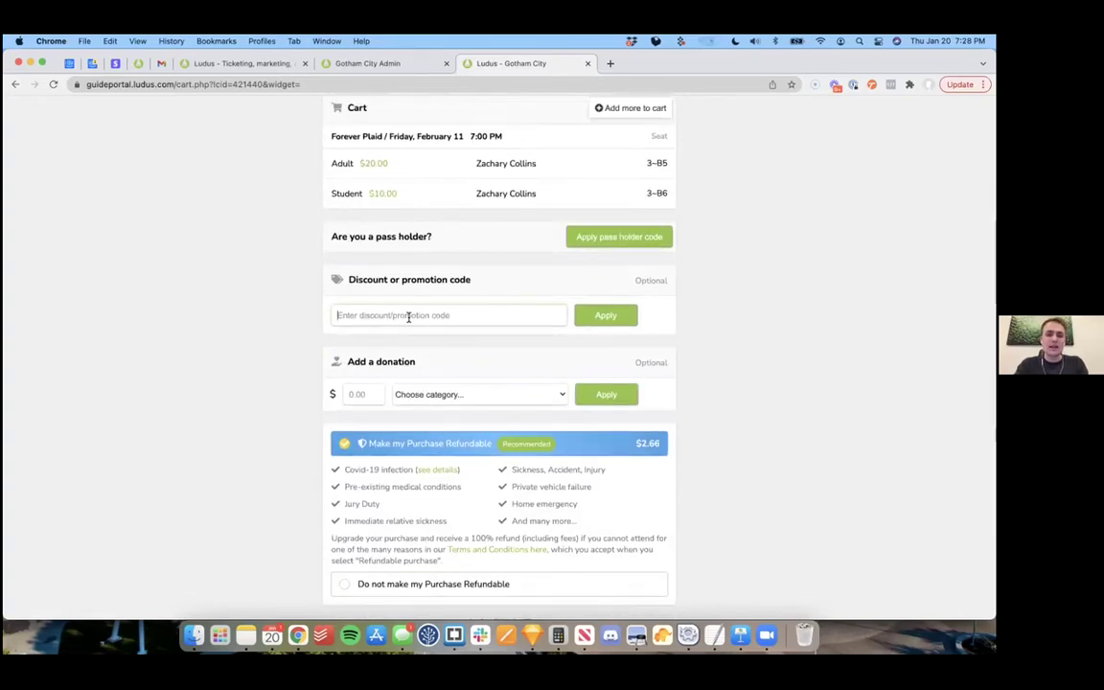
{"action": "type", "text": "SUNNY"}
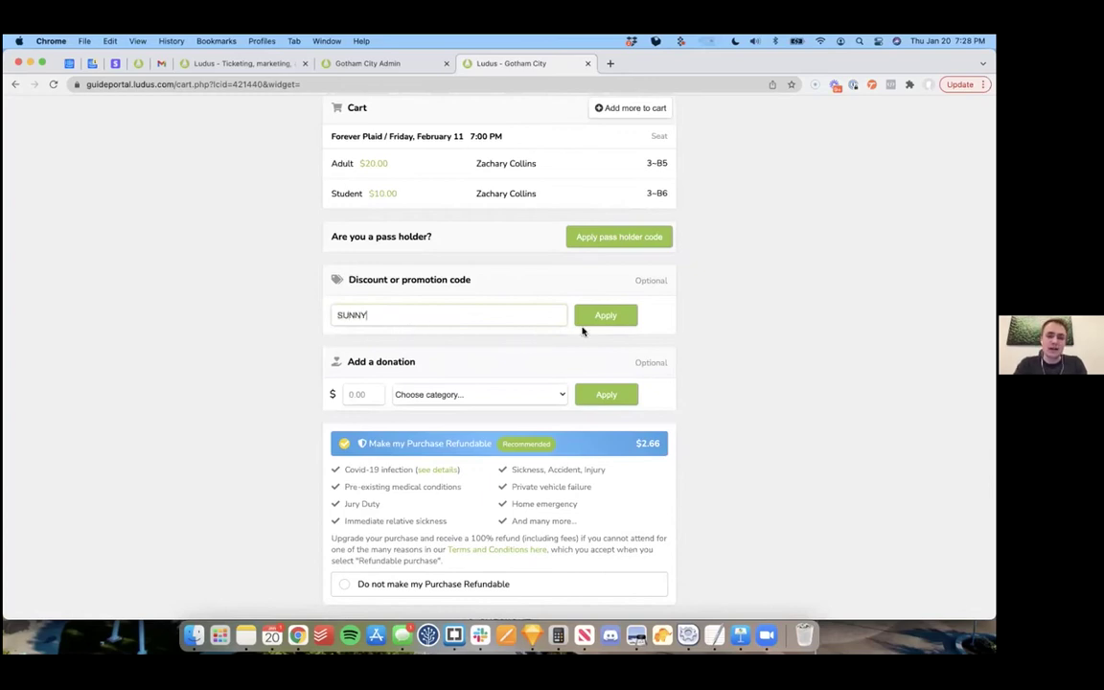
{"action": "left_click", "coordinate": [614, 316]}
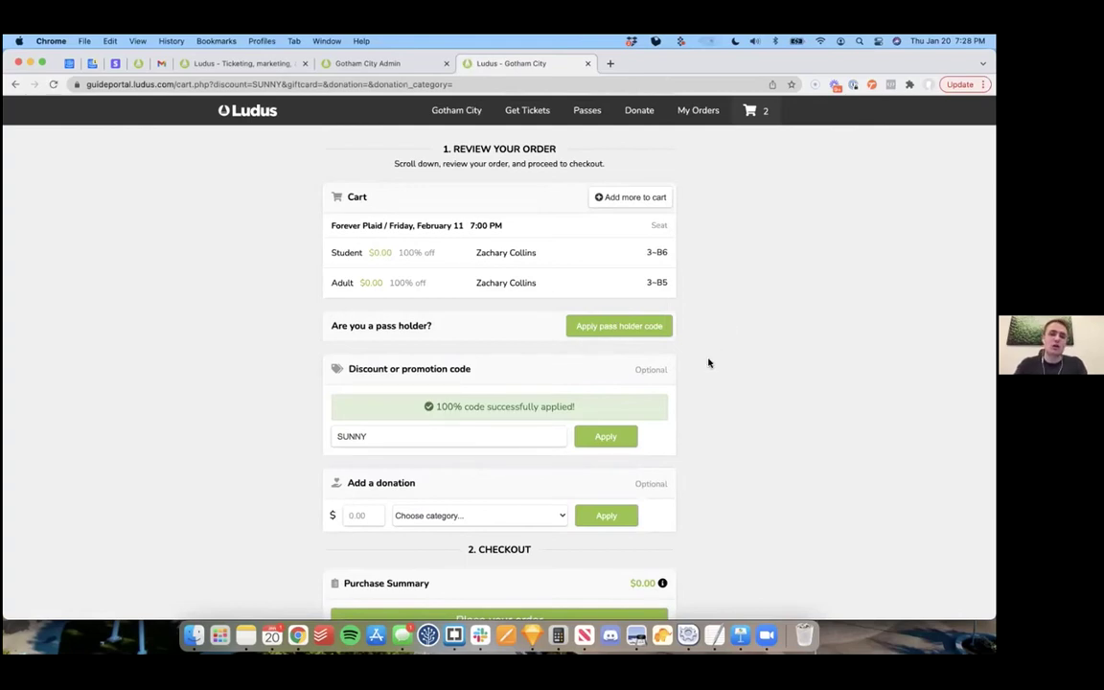
{"action": "scroll", "coordinate": [709, 362], "scroll_direction": "down", "scroll_amount": 3}
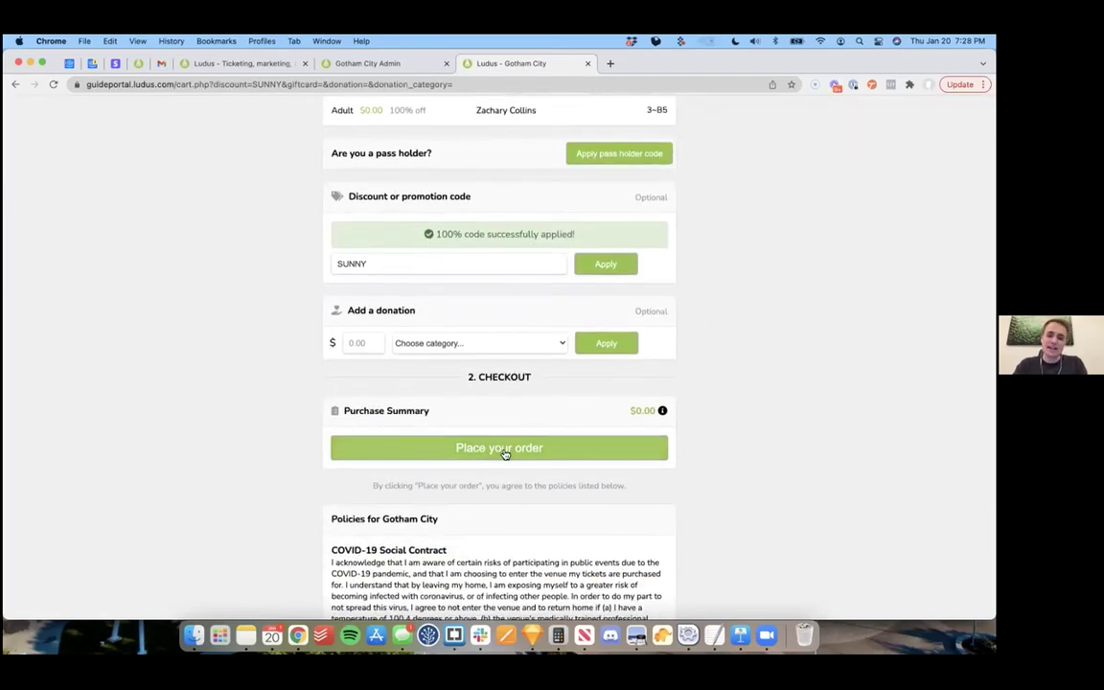
{"action": "left_click", "coordinate": [505, 450]}
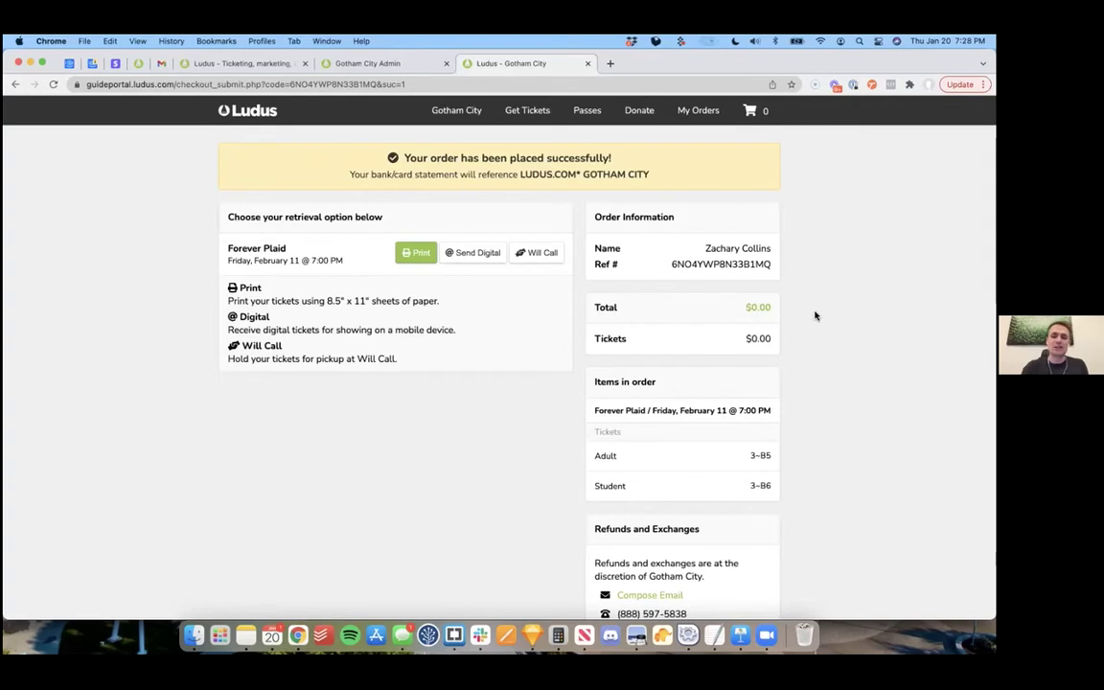
Step: Hold the tickets at Will Call instead of printing, then refresh the admin Shows list
{"action": "left_click", "coordinate": [414, 254]}
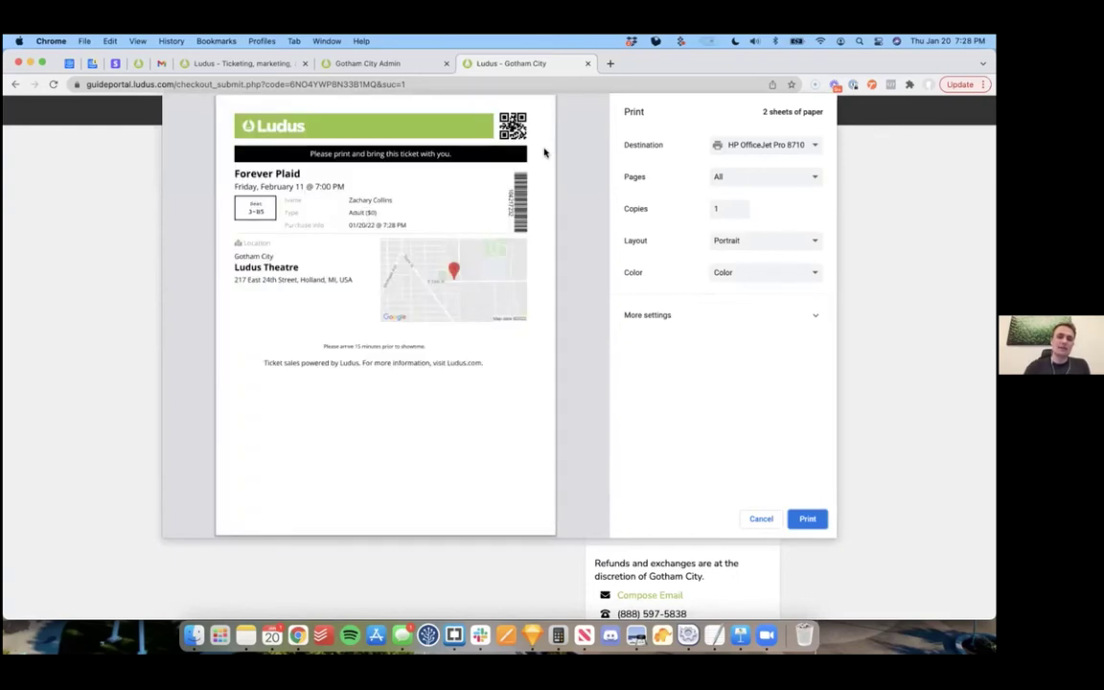
{"action": "mouse_move", "coordinate": [246, 481]}
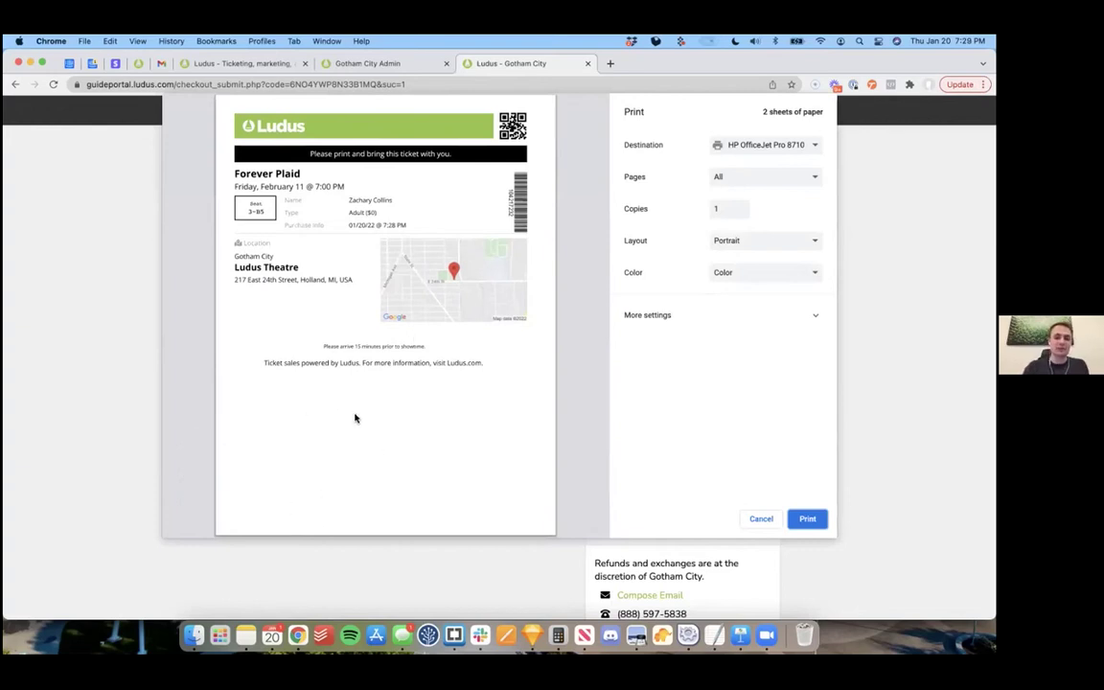
{"action": "left_click", "coordinate": [746, 519]}
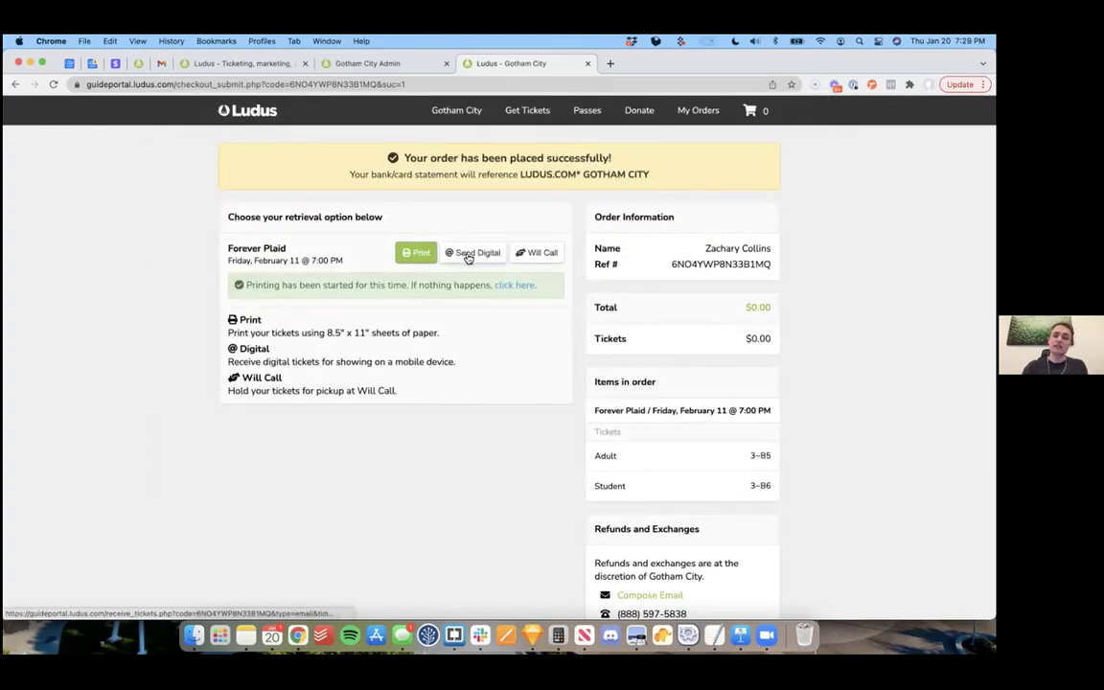
{"action": "left_click", "coordinate": [552, 257]}
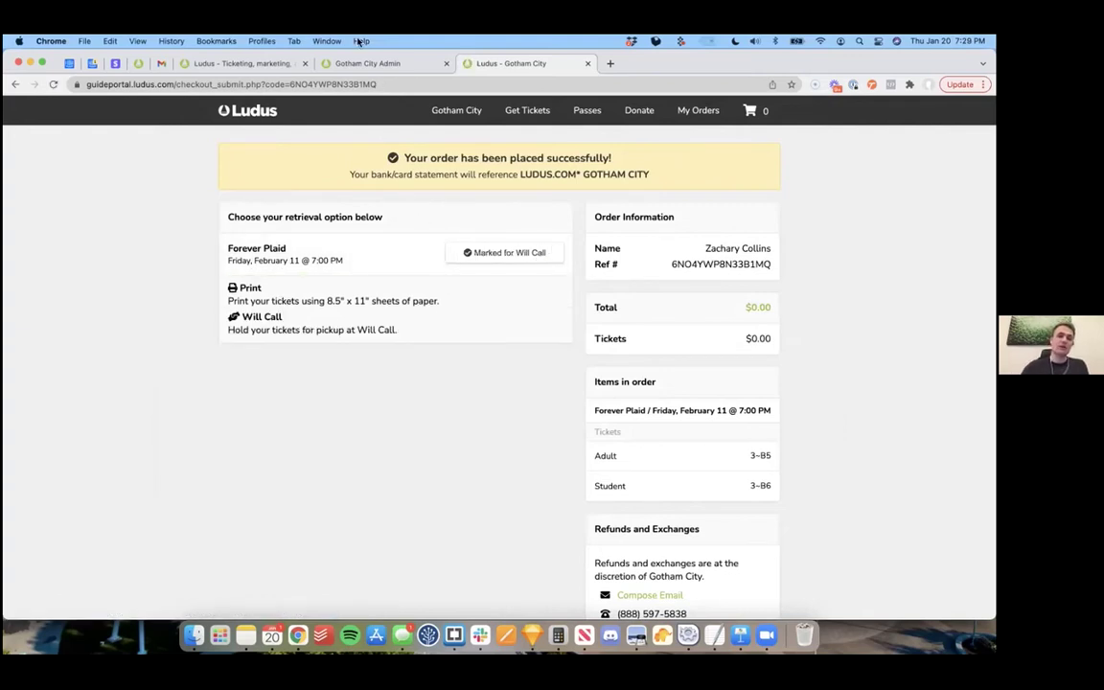
{"action": "left_click", "coordinate": [369, 64]}
{"action": "left_click", "coordinate": [314, 125]}
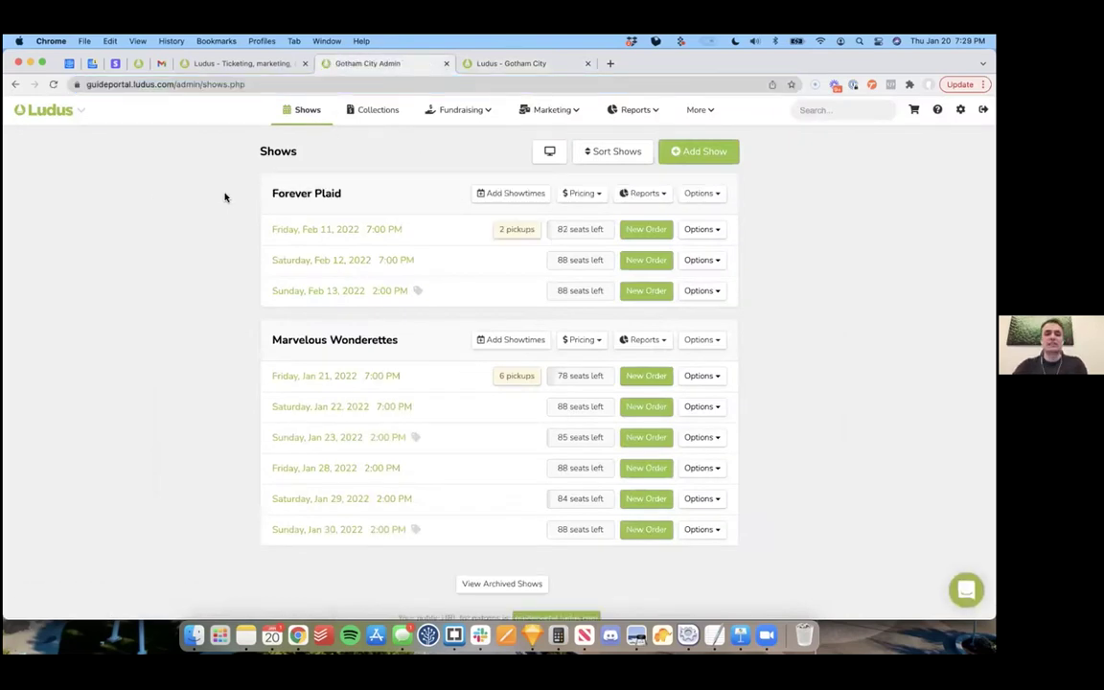
{"action": "left_click", "coordinate": [513, 230]}
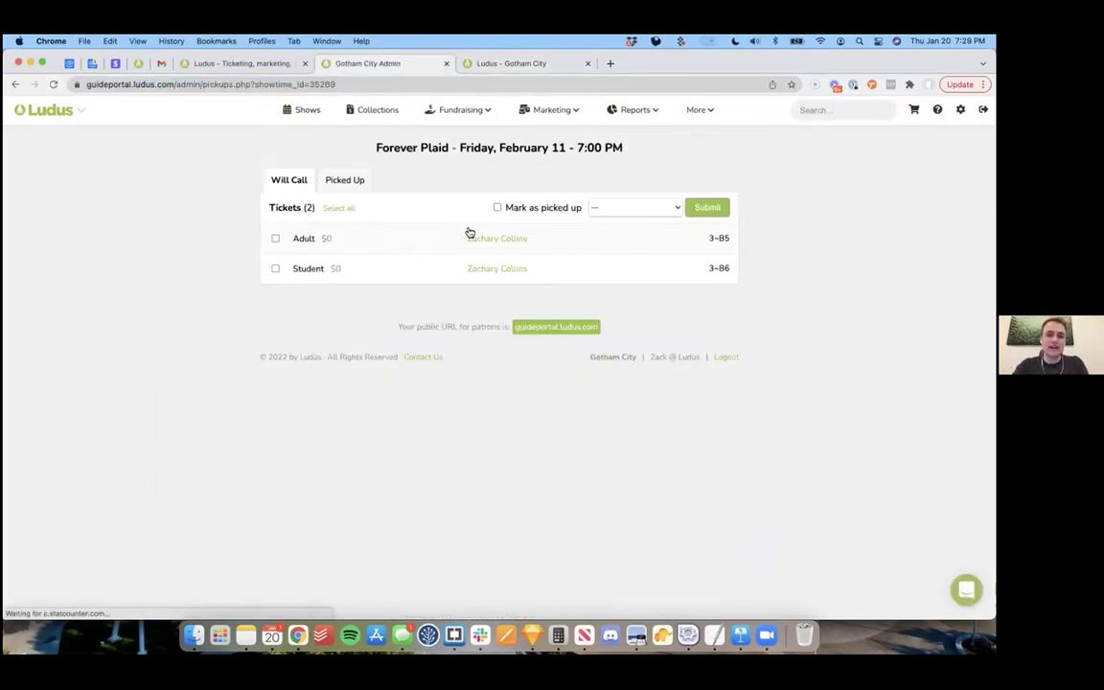
{"action": "left_click", "coordinate": [340, 208]}
{"action": "left_click", "coordinate": [636, 208]}
{"action": "left_click", "coordinate": [634, 219]}
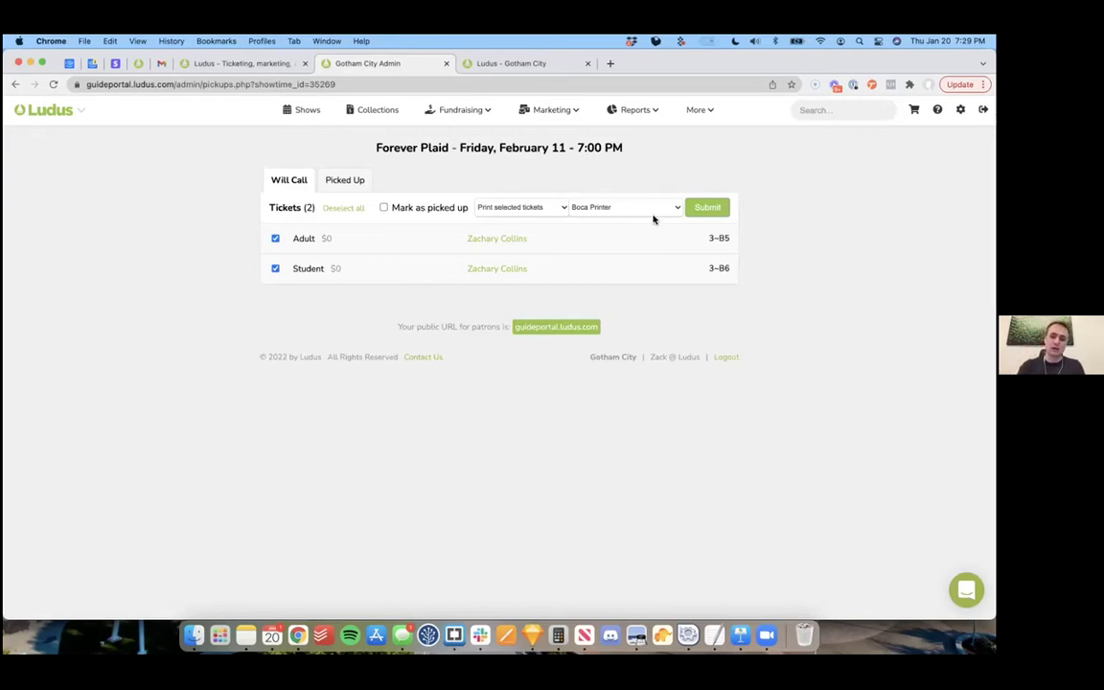
{"action": "left_click", "coordinate": [308, 112]}
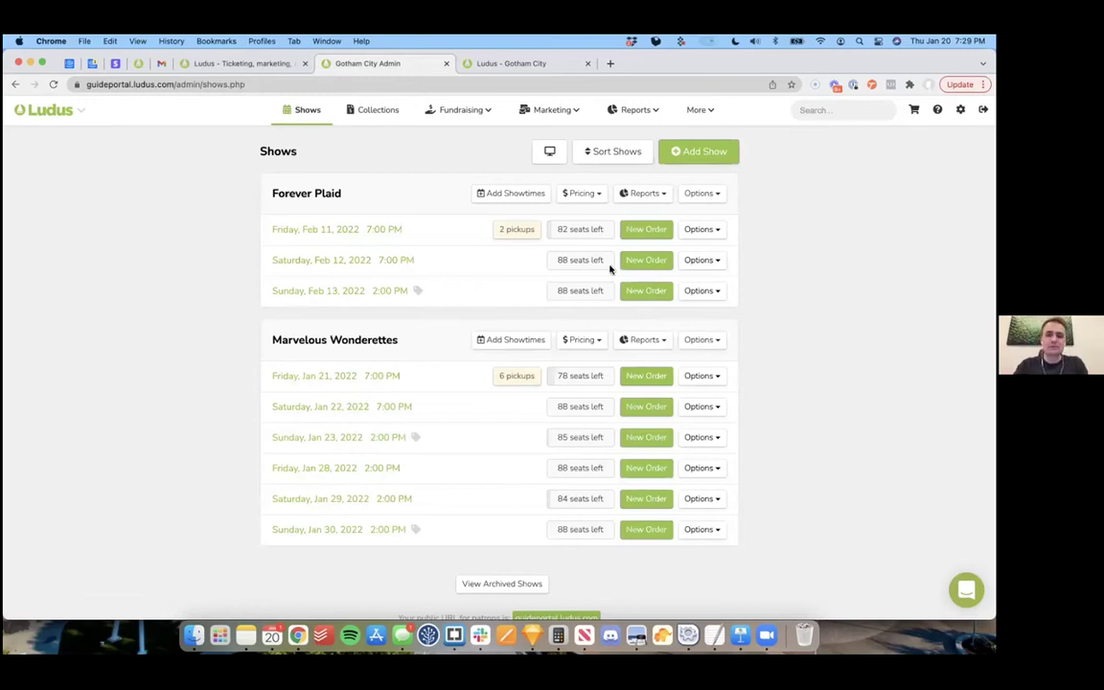
Step: Open the Forever Plaid revenue report and look over its payment-method filter choices
{"action": "left_click", "coordinate": [657, 197]}
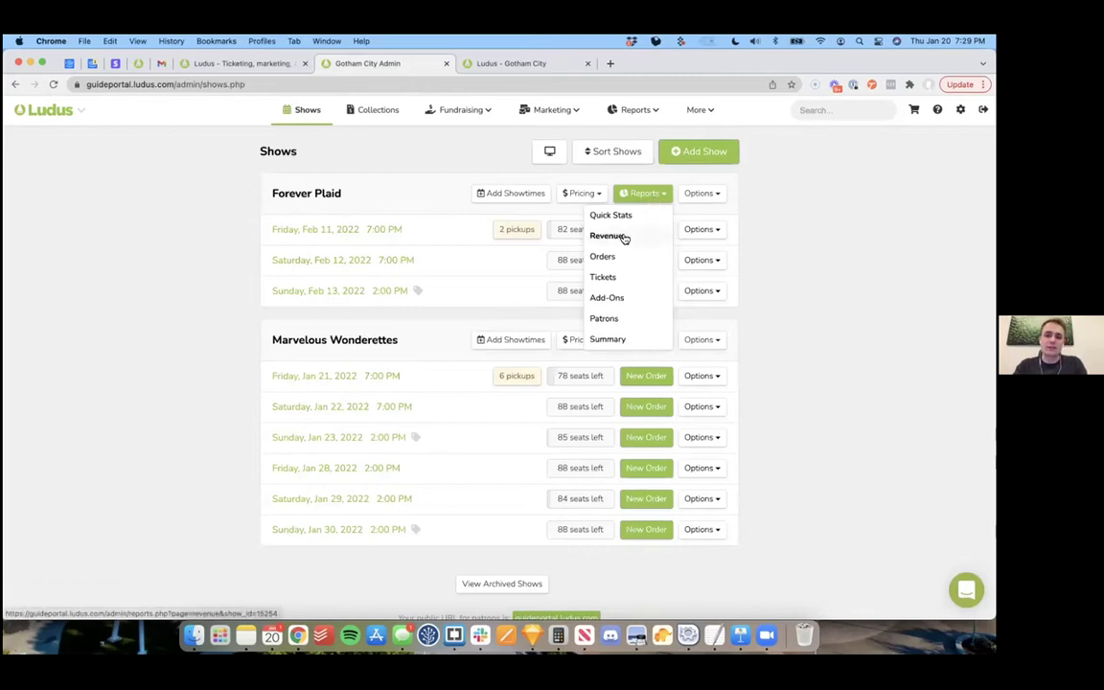
{"action": "left_click", "coordinate": [624, 236]}
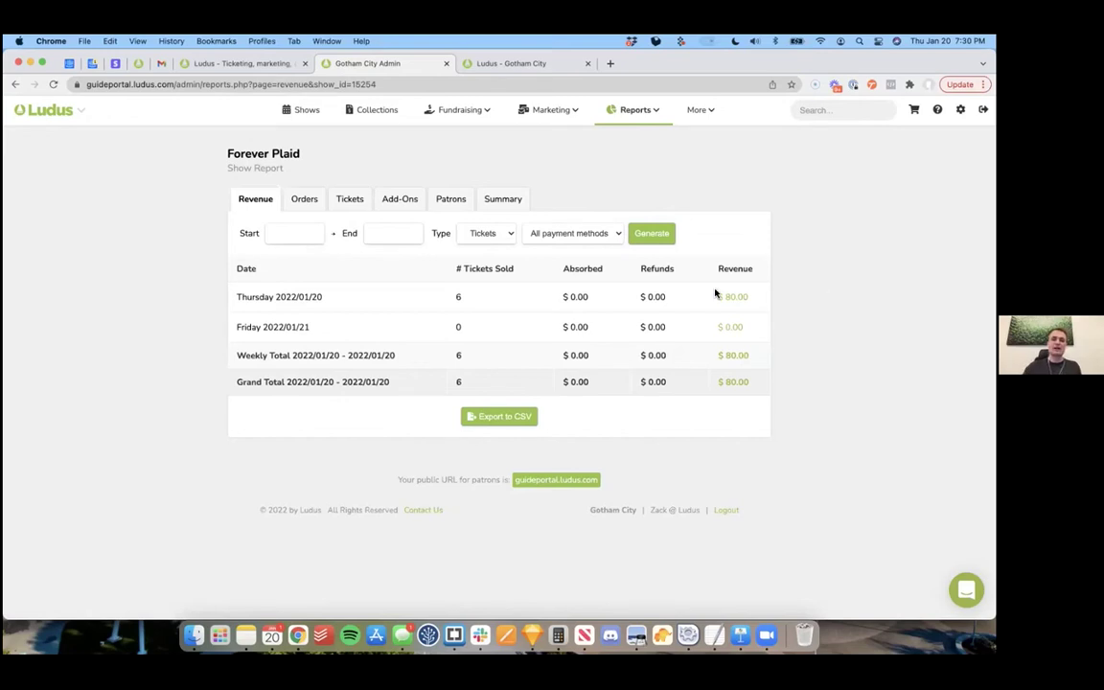
{"action": "left_click", "coordinate": [592, 235]}
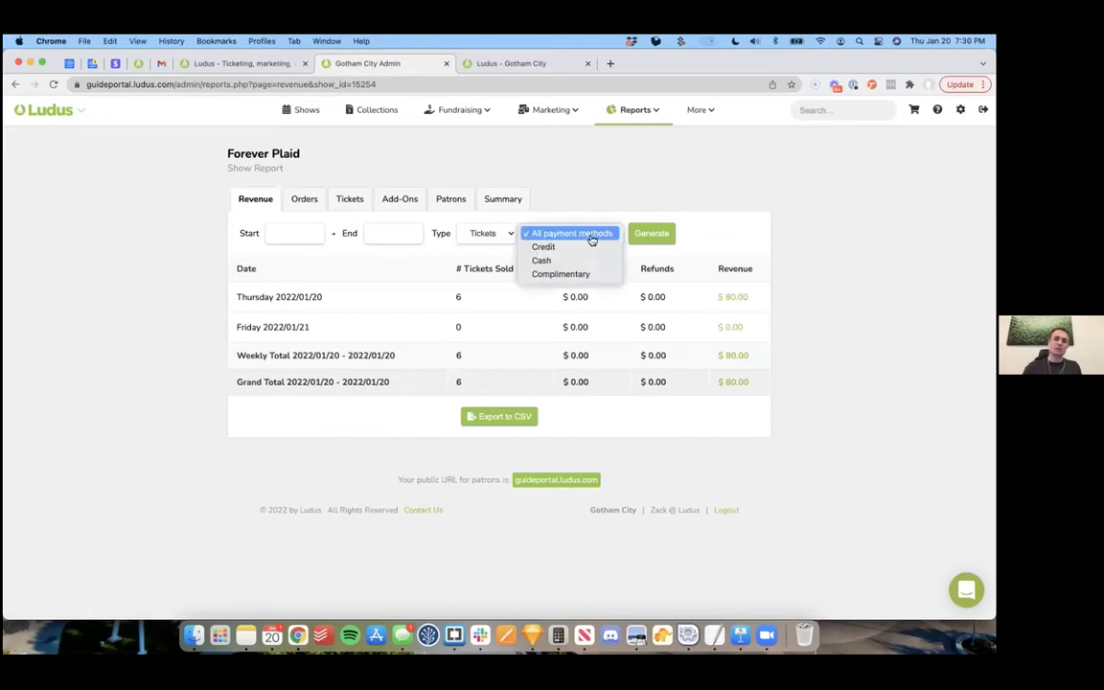
{"action": "left_click", "coordinate": [791, 255]}
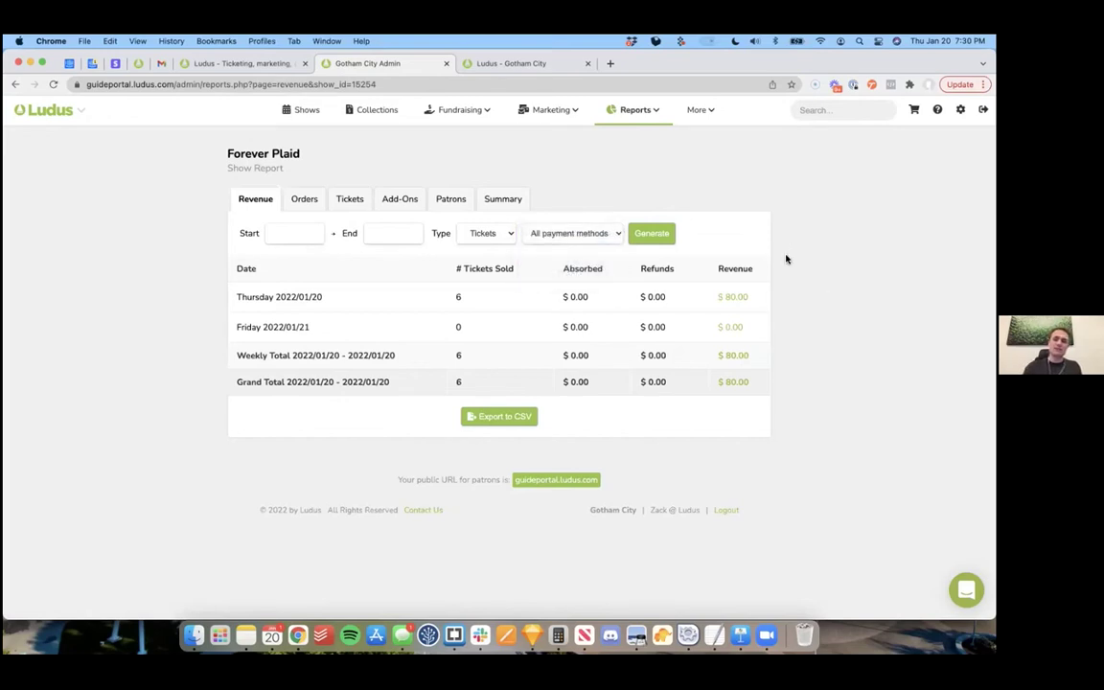
Step: Sort the orders report by type, add a Channel column, group and ungroup by it, then view tickets
{"action": "left_click", "coordinate": [305, 203]}
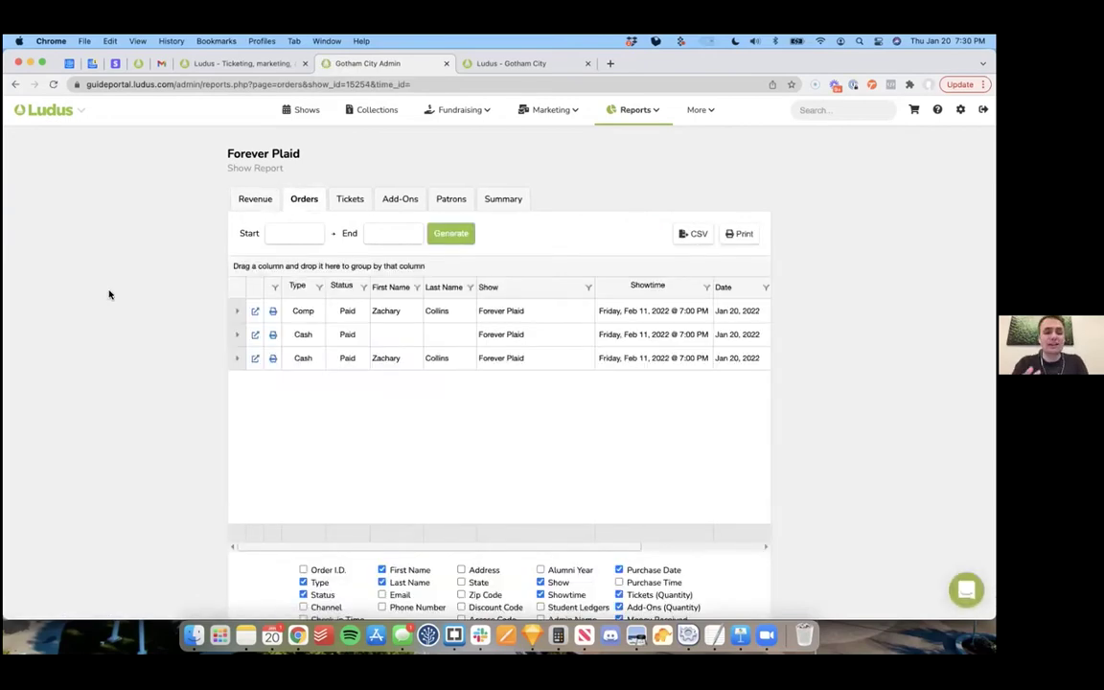
{"action": "scroll", "coordinate": [112, 370], "scroll_direction": "down", "scroll_amount": 2}
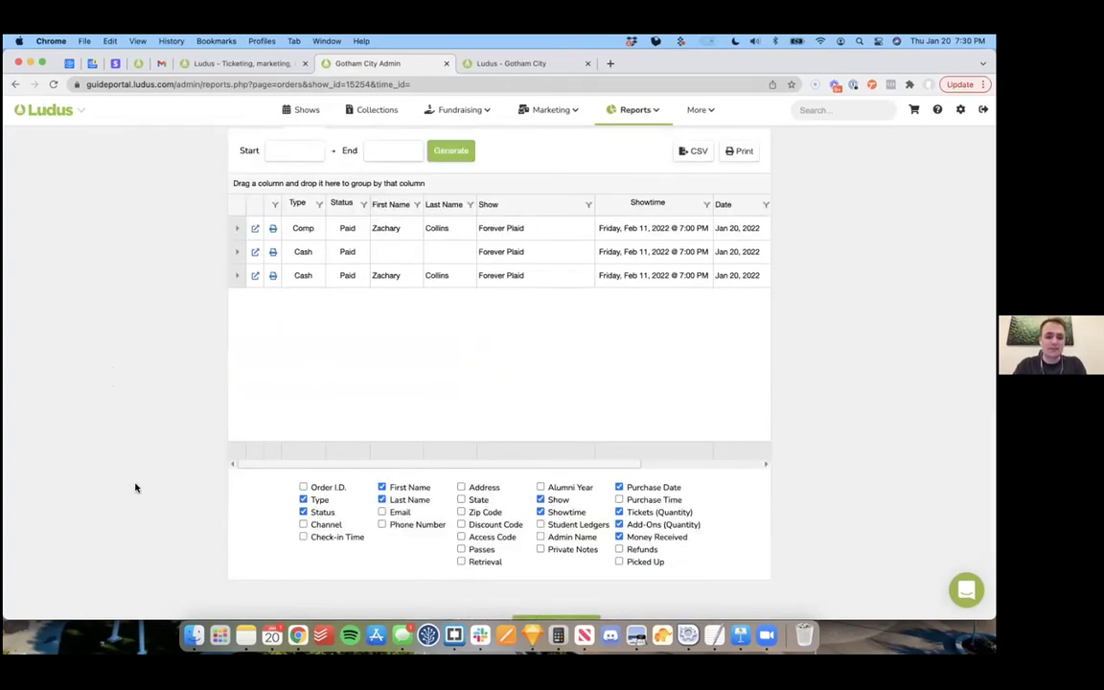
{"action": "left_click", "coordinate": [299, 206]}
{"action": "left_click", "coordinate": [304, 524]}
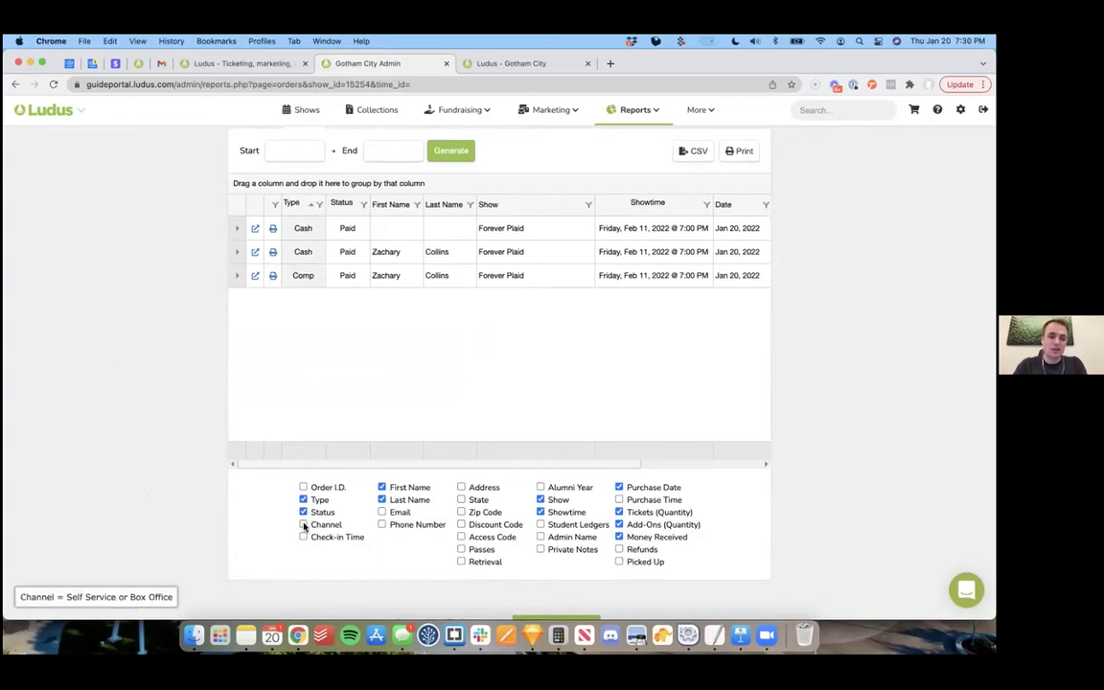
{"action": "scroll", "coordinate": [158, 384], "scroll_direction": "up", "scroll_amount": 2}
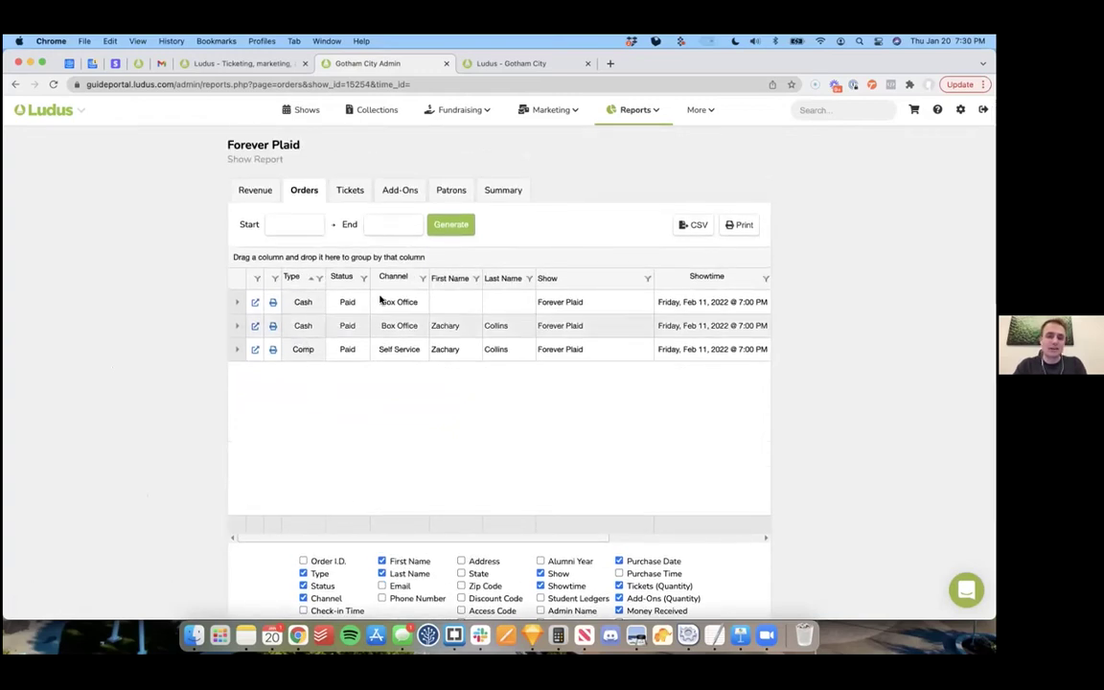
{"action": "left_click_drag", "start_coordinate": [374, 275], "coordinate": [359, 259]}
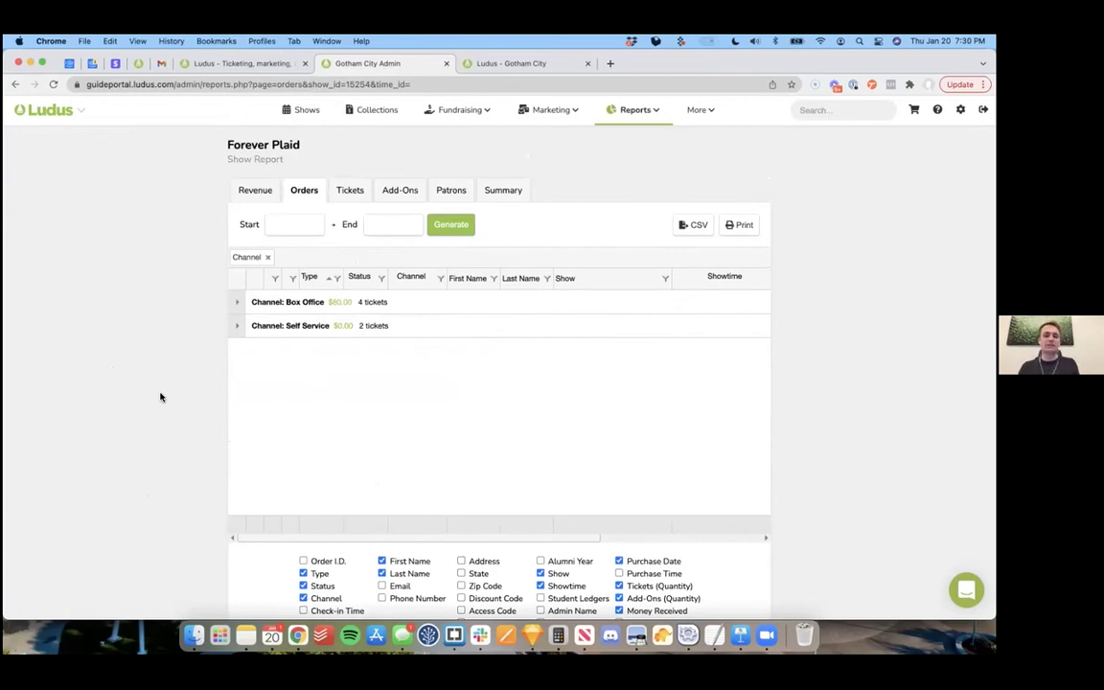
{"action": "left_click", "coordinate": [268, 257]}
{"action": "left_click", "coordinate": [347, 192]}
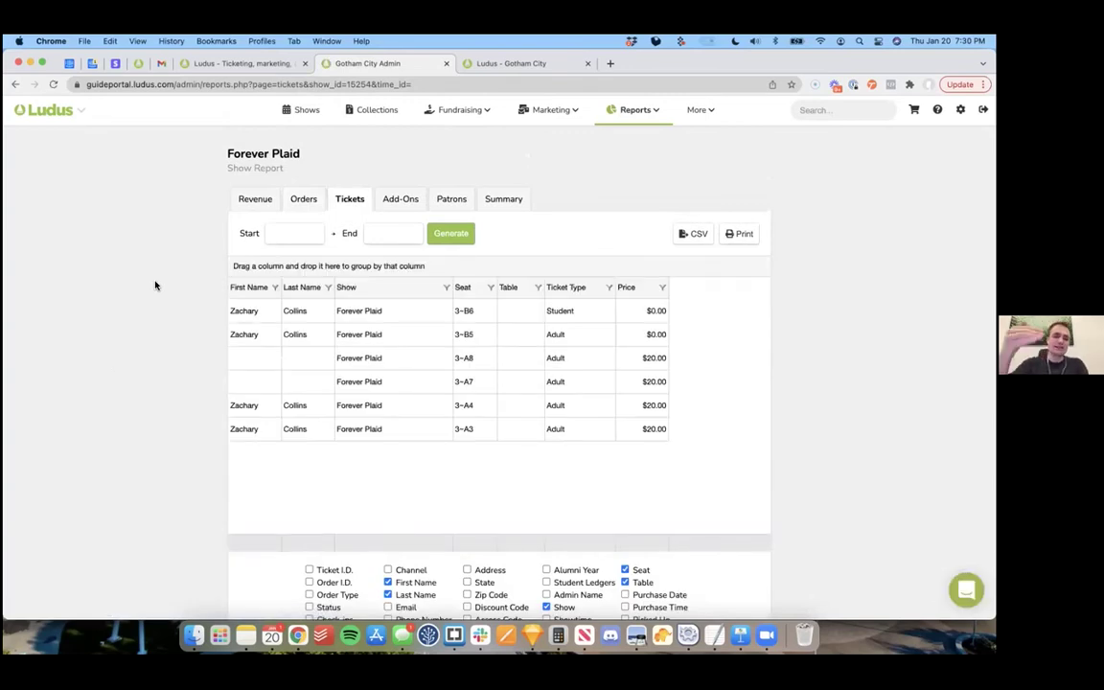
{"action": "left_click", "coordinate": [510, 201]}
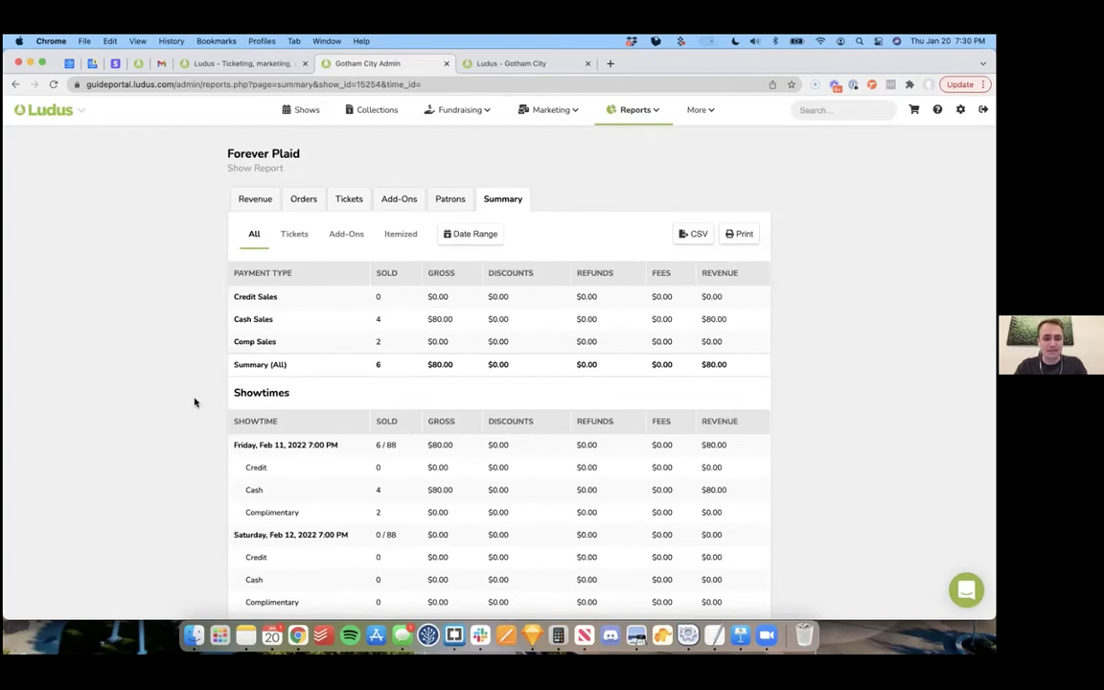
Step: Scroll through the Forever Plaid sales summary, view itemized per-patron sales, then return to Shows
{"action": "scroll", "coordinate": [195, 397], "scroll_direction": "down", "scroll_amount": 3}
{"action": "scroll", "coordinate": [399, 337], "scroll_direction": "down", "scroll_amount": 3}
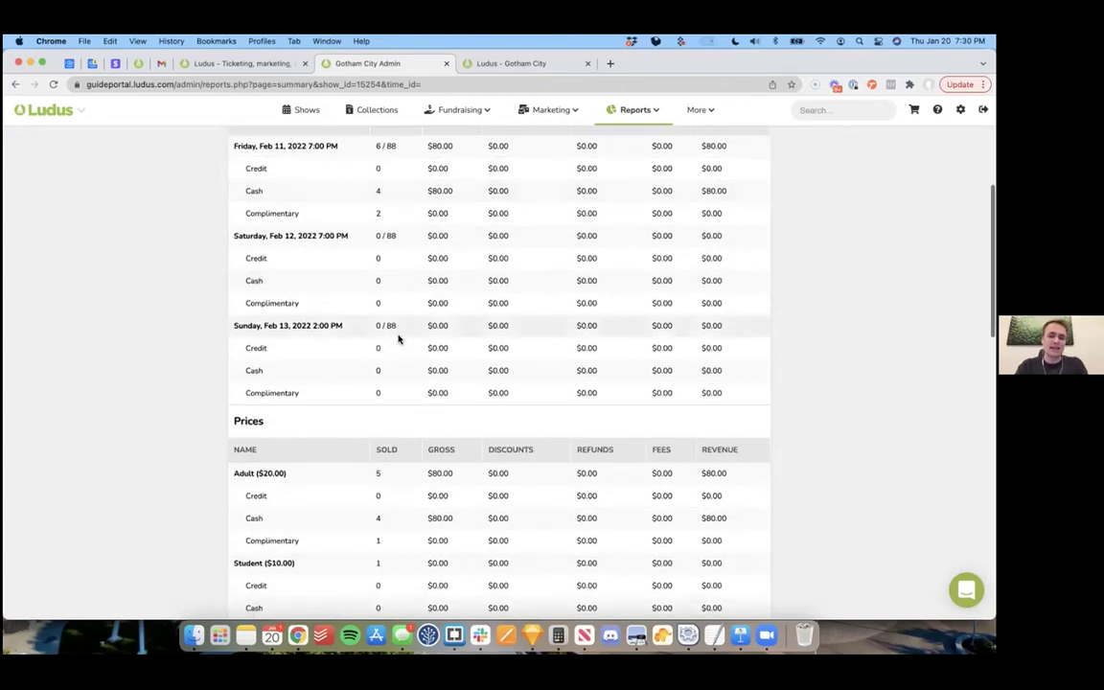
{"action": "scroll", "coordinate": [399, 338], "scroll_direction": "down", "scroll_amount": 5}
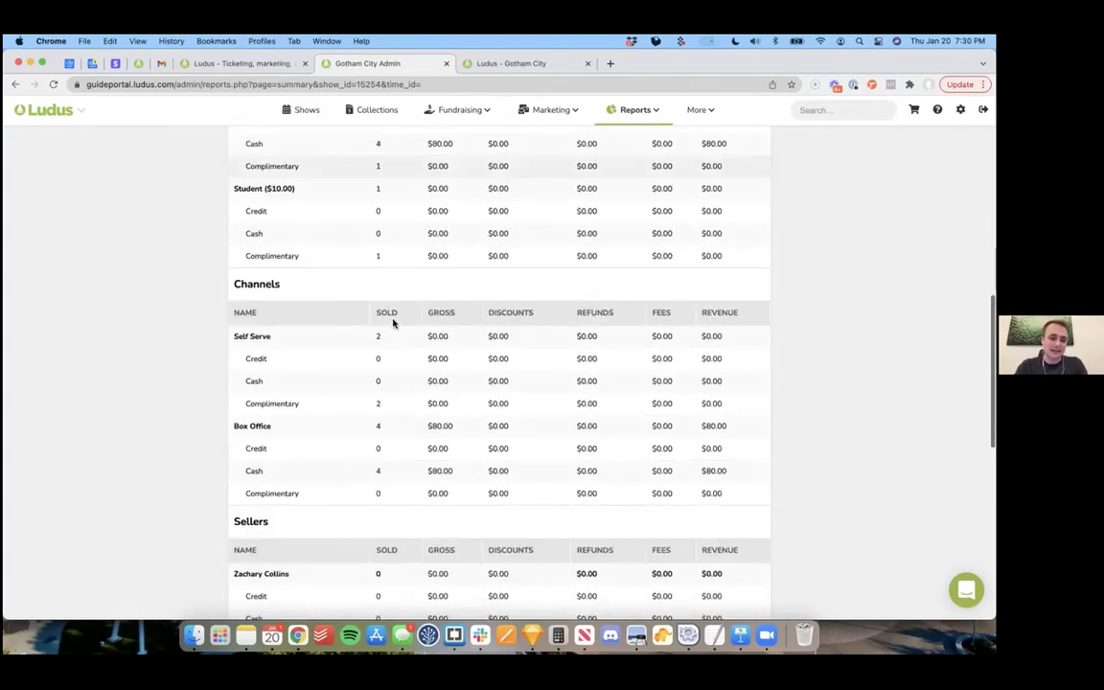
{"action": "scroll", "coordinate": [393, 324], "scroll_direction": "down", "scroll_amount": 4}
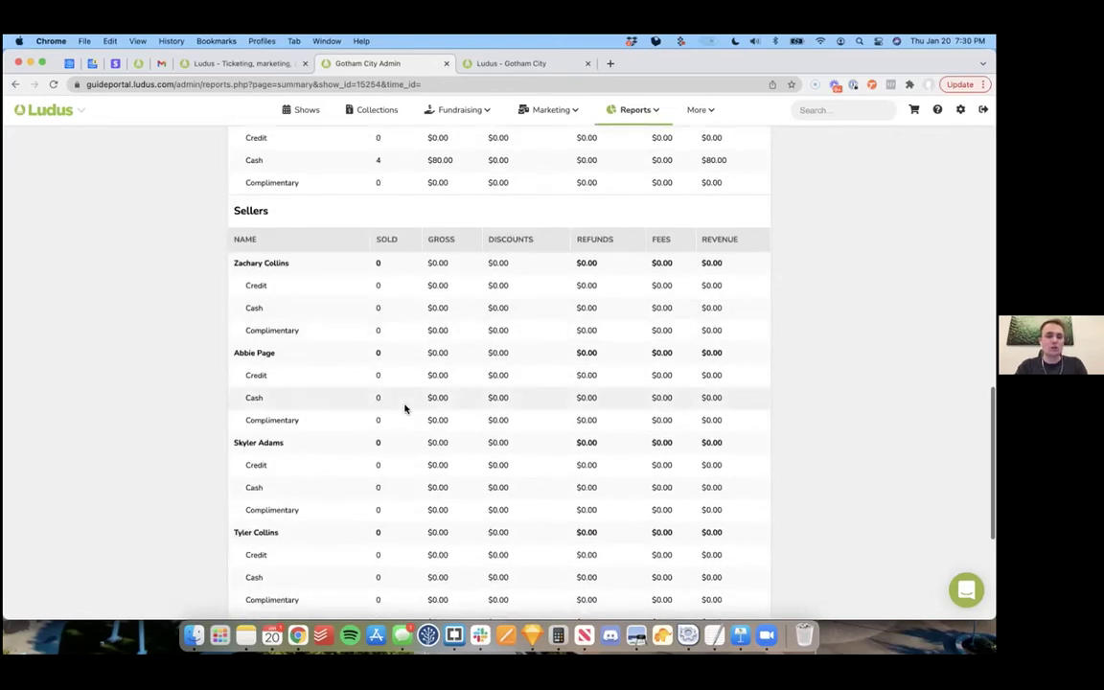
{"action": "scroll", "coordinate": [404, 409], "scroll_direction": "up", "scroll_amount": 15}
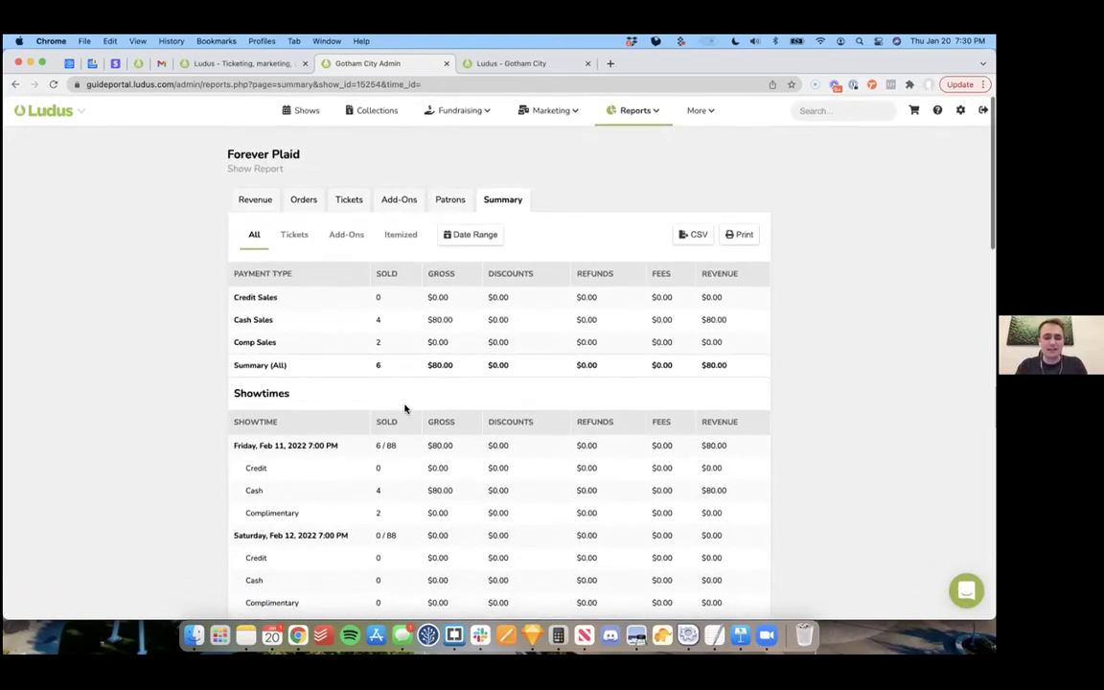
{"action": "left_click", "coordinate": [400, 237]}
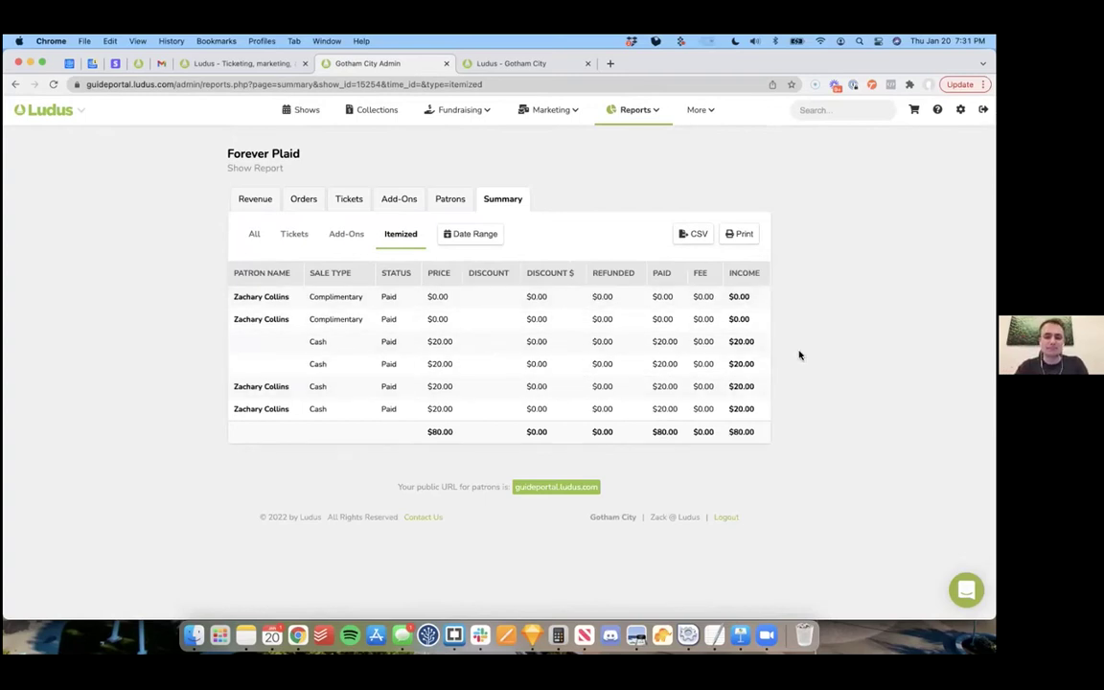
{"action": "left_click", "coordinate": [305, 112]}
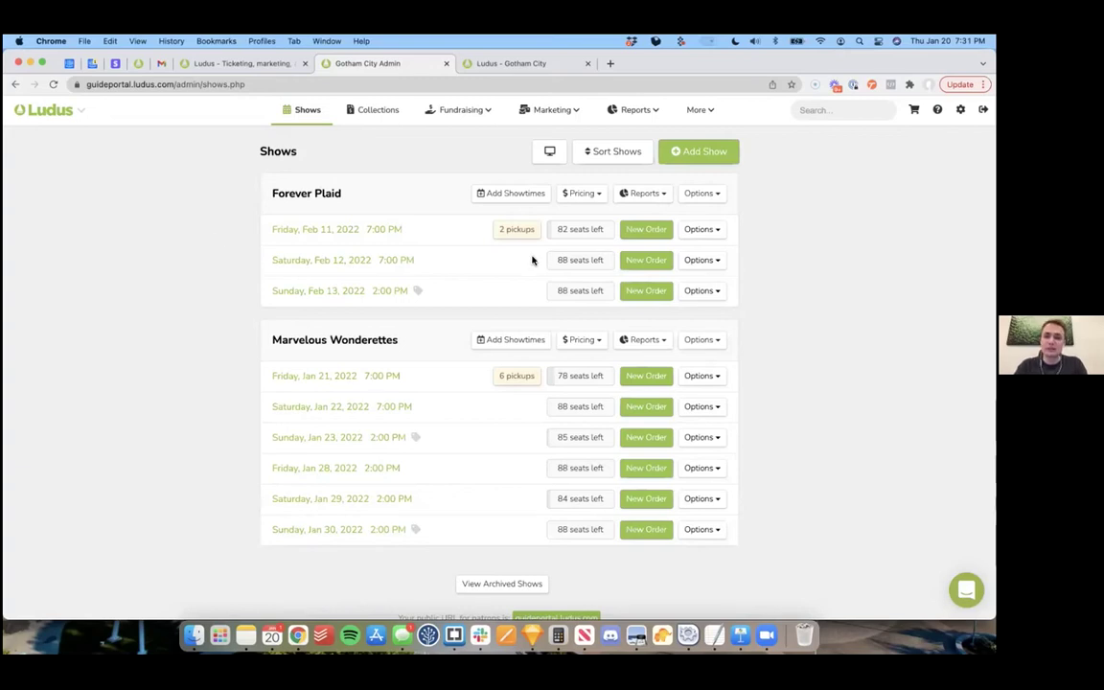
Step: Search for the customer's last name and open their Forever Plaid February 11 order
{"action": "left_click", "coordinate": [813, 109]}
{"action": "type", "text": "COLLINS"}
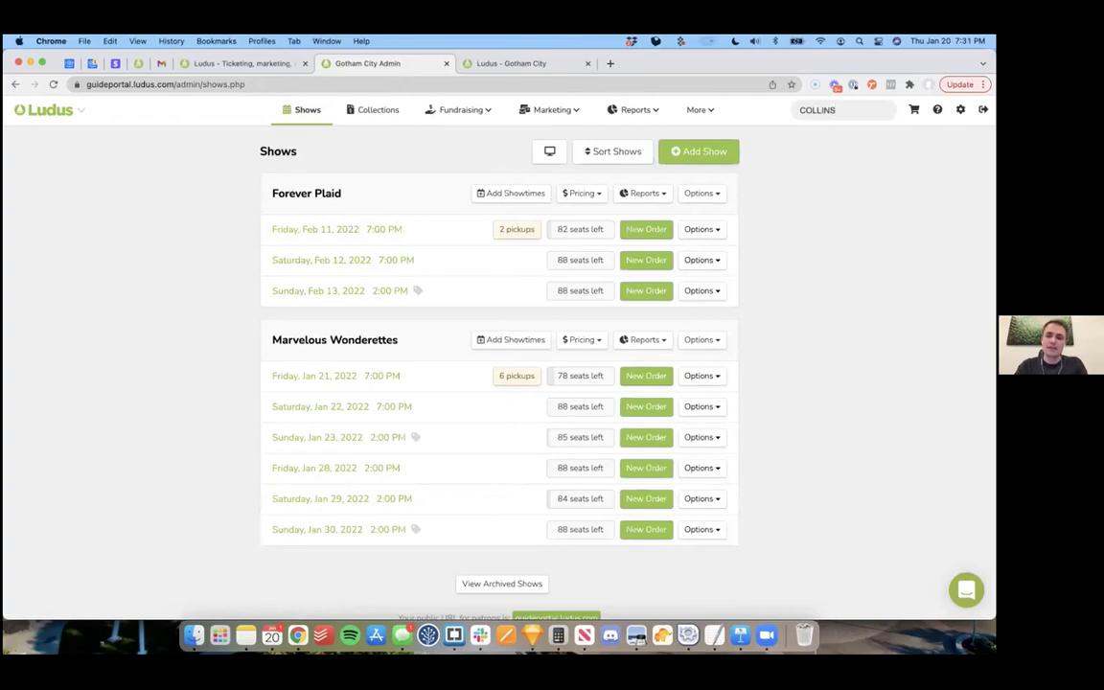
{"action": "key", "text": "Return"}
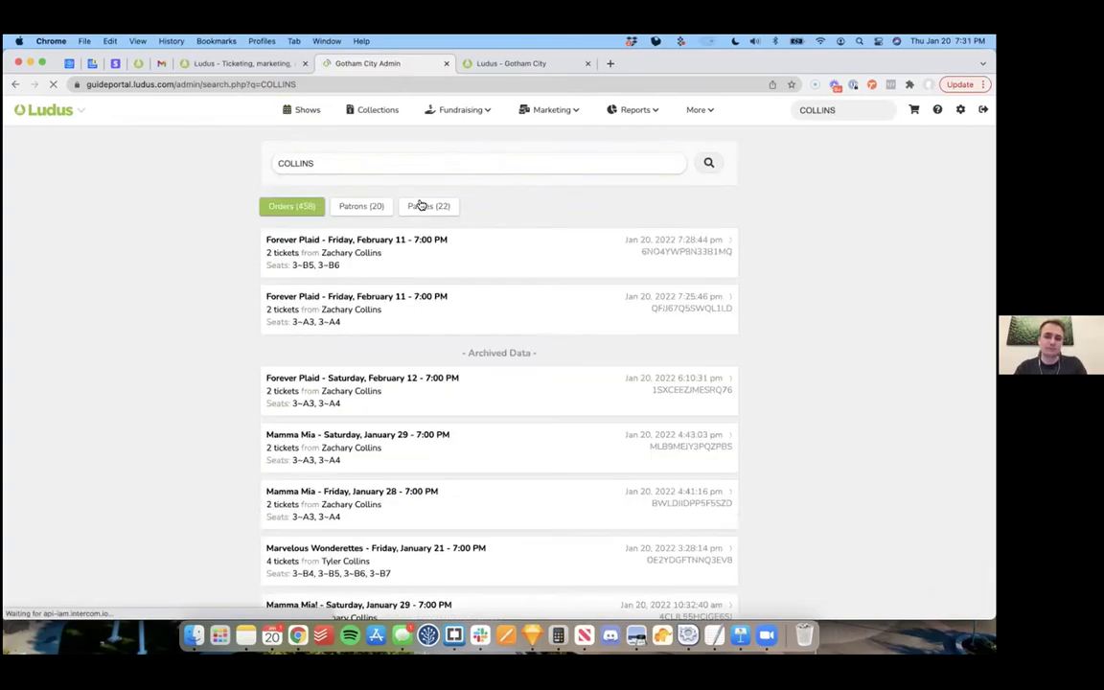
{"action": "left_click", "coordinate": [427, 251]}
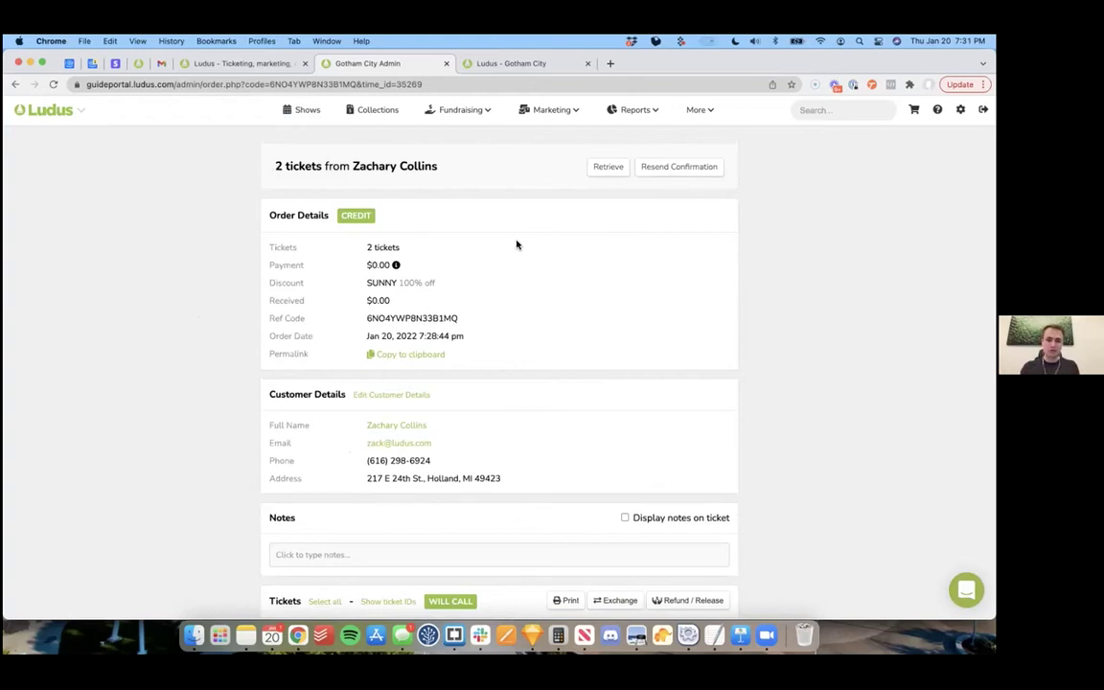
Step: Select the order's Adult and Student tickets and start exchanging them
{"action": "scroll", "coordinate": [517, 245], "scroll_direction": "down", "scroll_amount": 4}
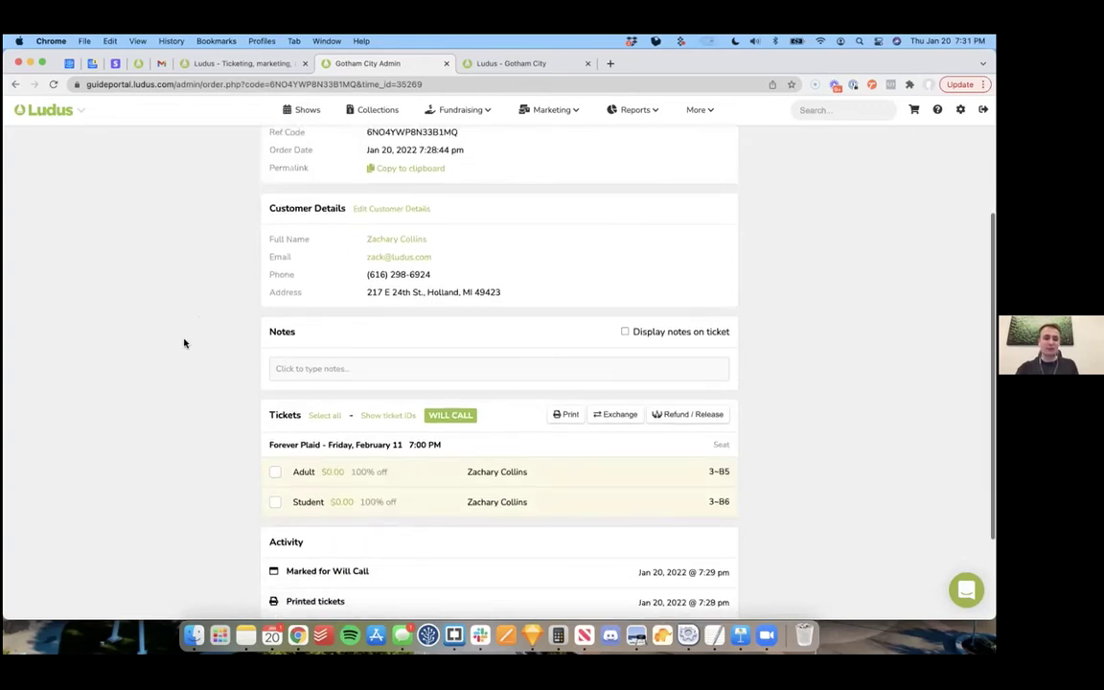
{"action": "scroll", "coordinate": [185, 344], "scroll_direction": "down", "scroll_amount": 1}
{"action": "scroll", "coordinate": [228, 311], "scroll_direction": "down", "scroll_amount": 2}
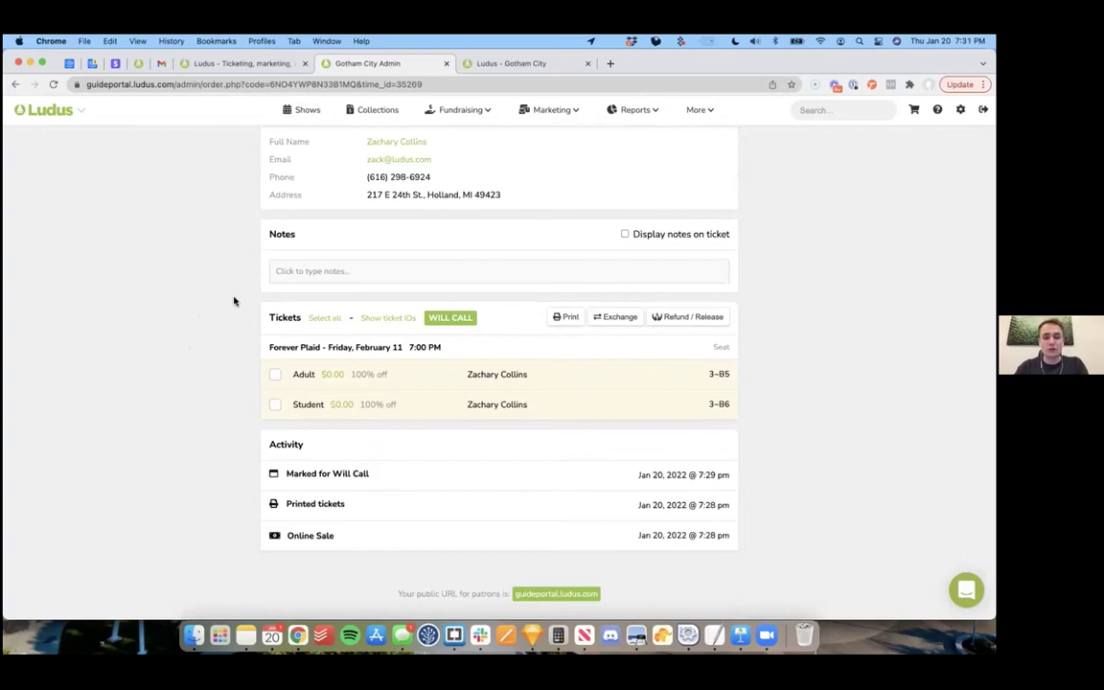
{"action": "scroll", "coordinate": [234, 301], "scroll_direction": "down", "scroll_amount": 1}
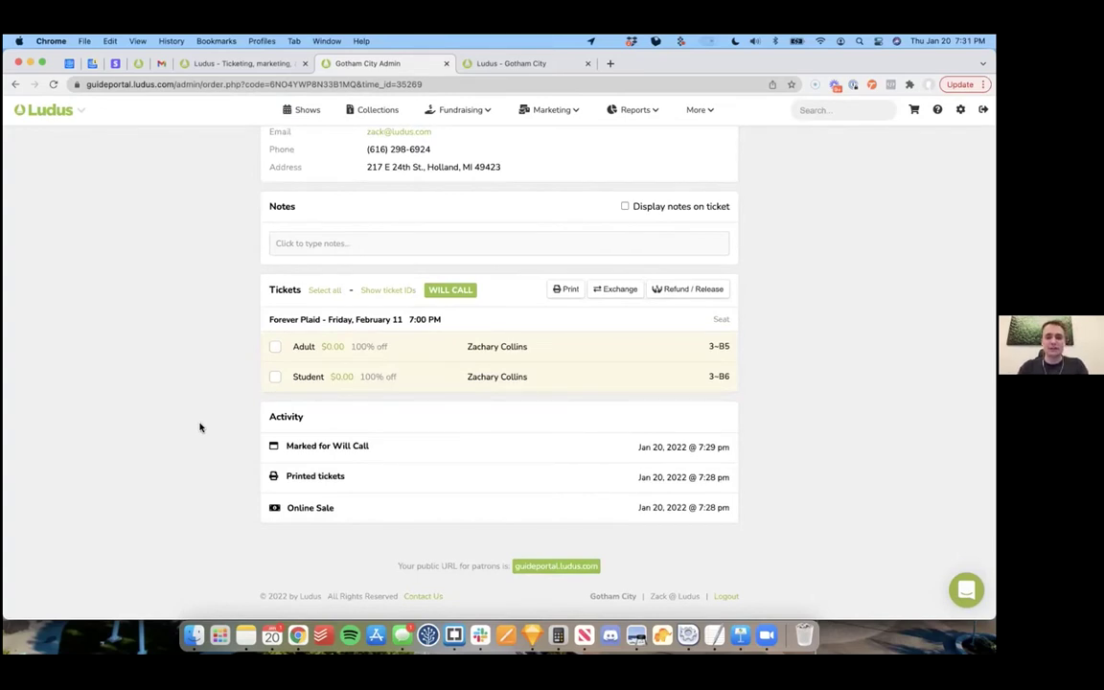
{"action": "left_click", "coordinate": [363, 357]}
{"action": "left_click", "coordinate": [377, 375]}
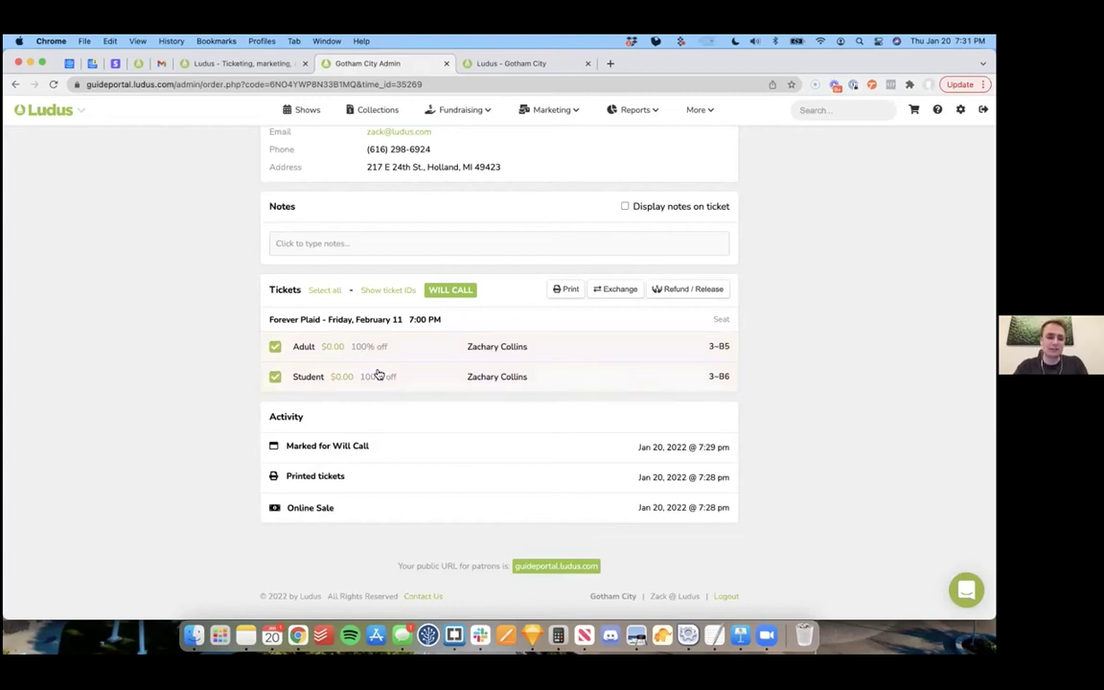
{"action": "left_click", "coordinate": [619, 290]}
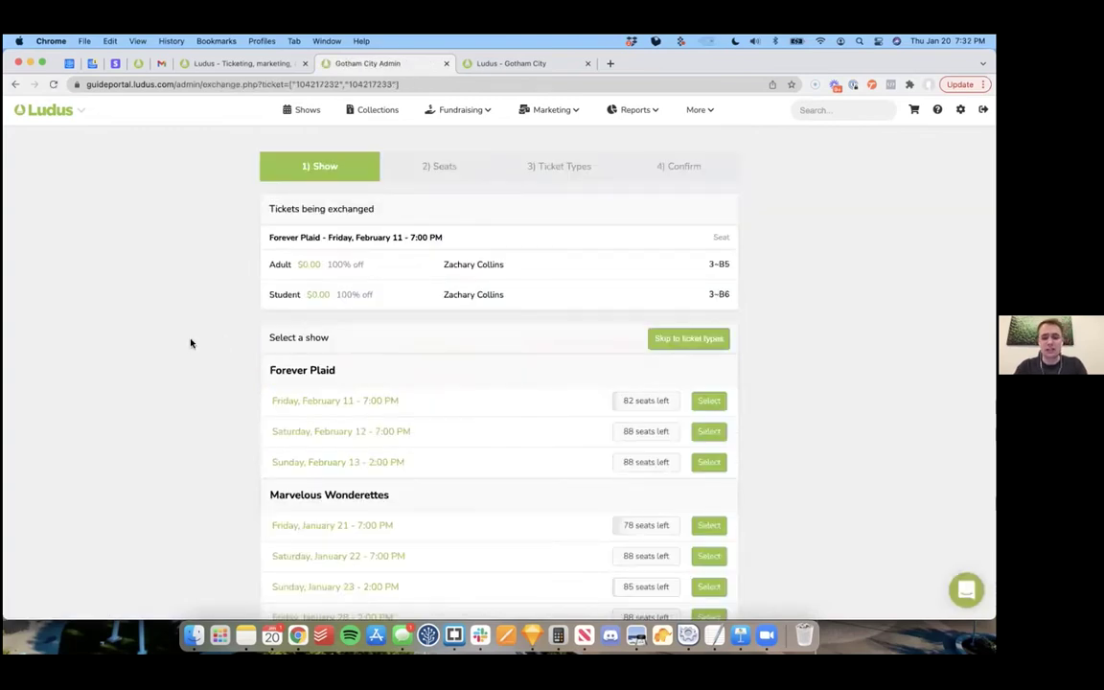
Step: Exchange both tickets to Saturday, February 12 in seats 3-A7 and 3-A8, keeping their ticket types
{"action": "scroll", "coordinate": [613, 366], "scroll_direction": "down", "scroll_amount": 1}
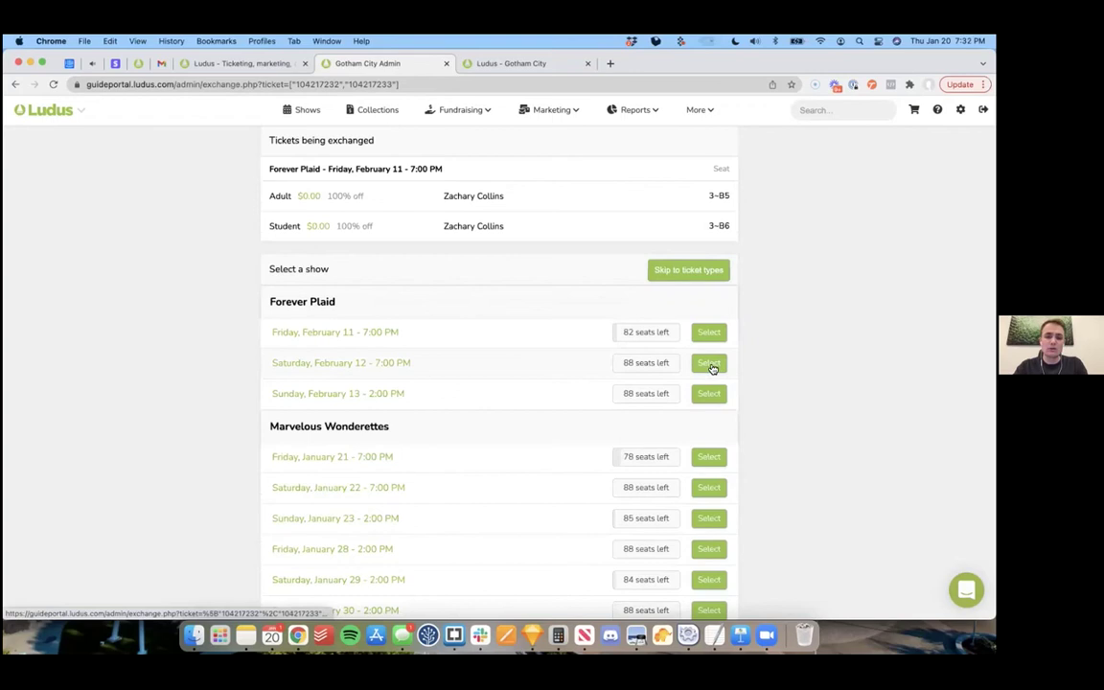
{"action": "left_click", "coordinate": [709, 364]}
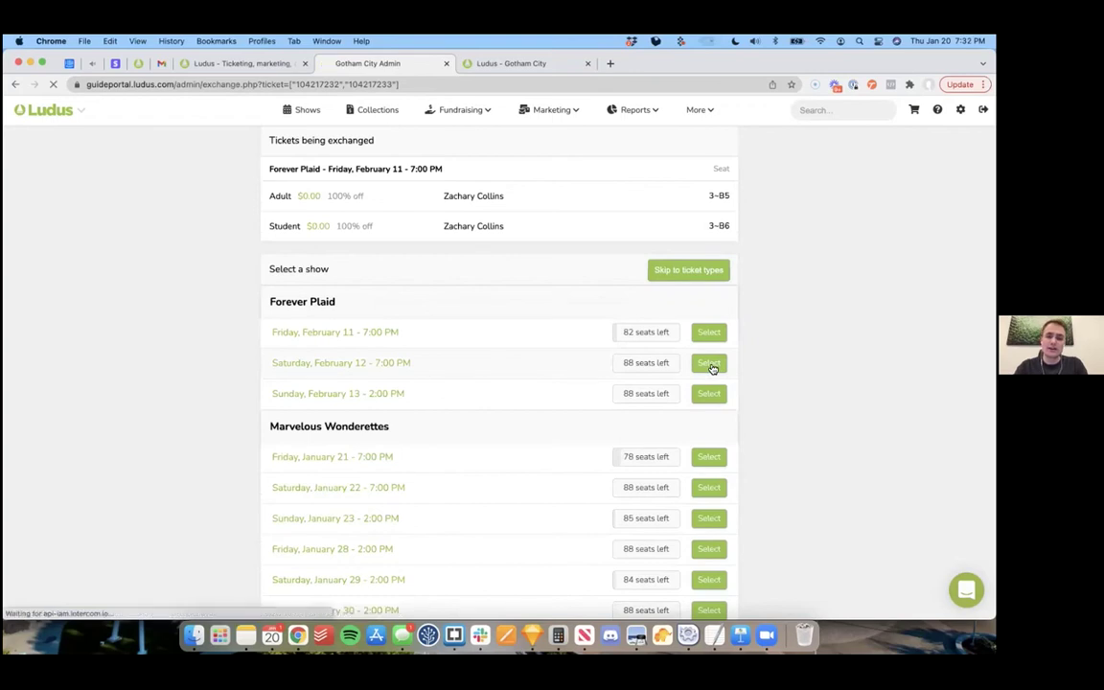
{"action": "scroll", "coordinate": [868, 258], "scroll_direction": "down", "scroll_amount": 2}
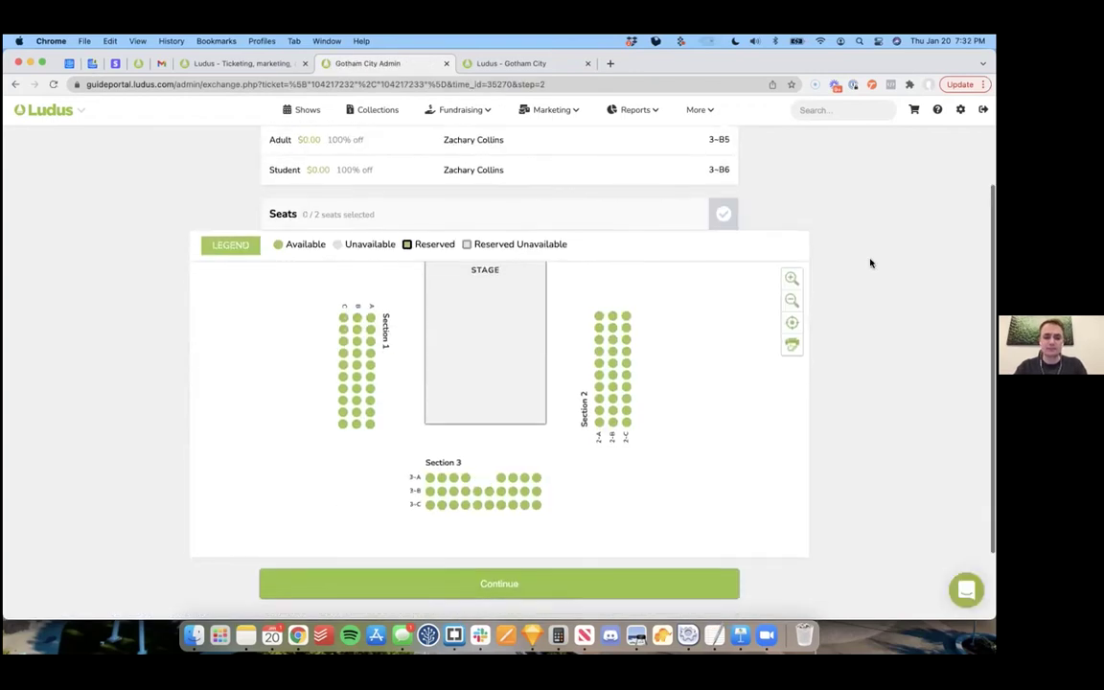
{"action": "left_click", "coordinate": [500, 454]}
{"action": "left_click", "coordinate": [513, 453]}
{"action": "scroll", "coordinate": [513, 459], "scroll_direction": "down", "scroll_amount": 1}
{"action": "left_click", "coordinate": [502, 500]}
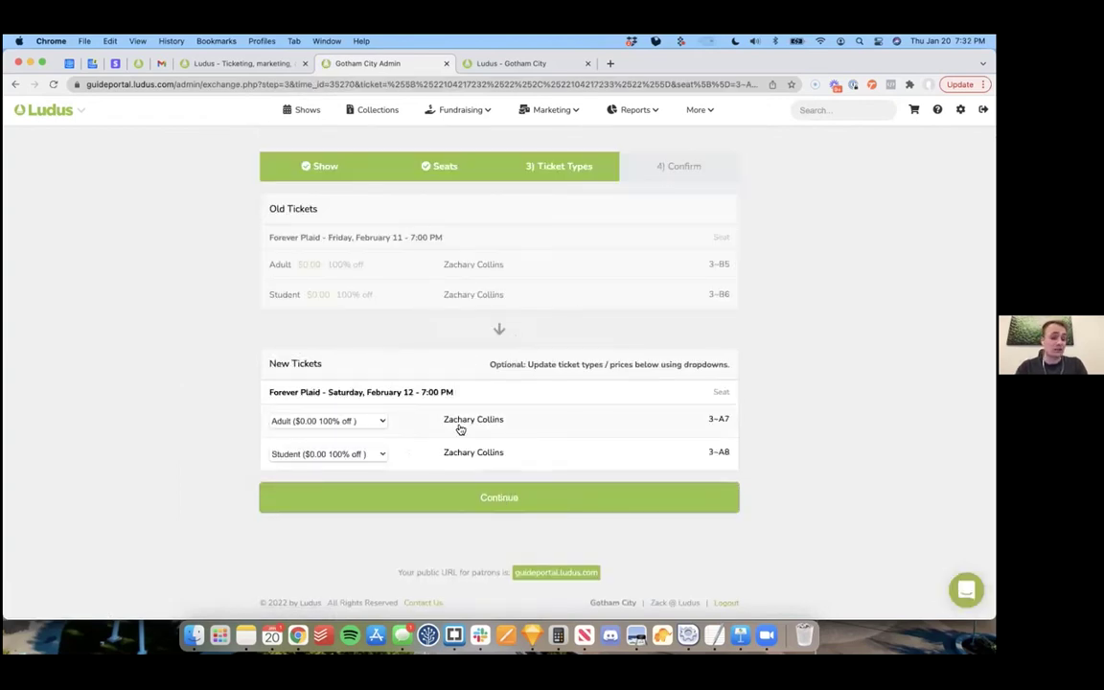
{"action": "left_click", "coordinate": [502, 499]}
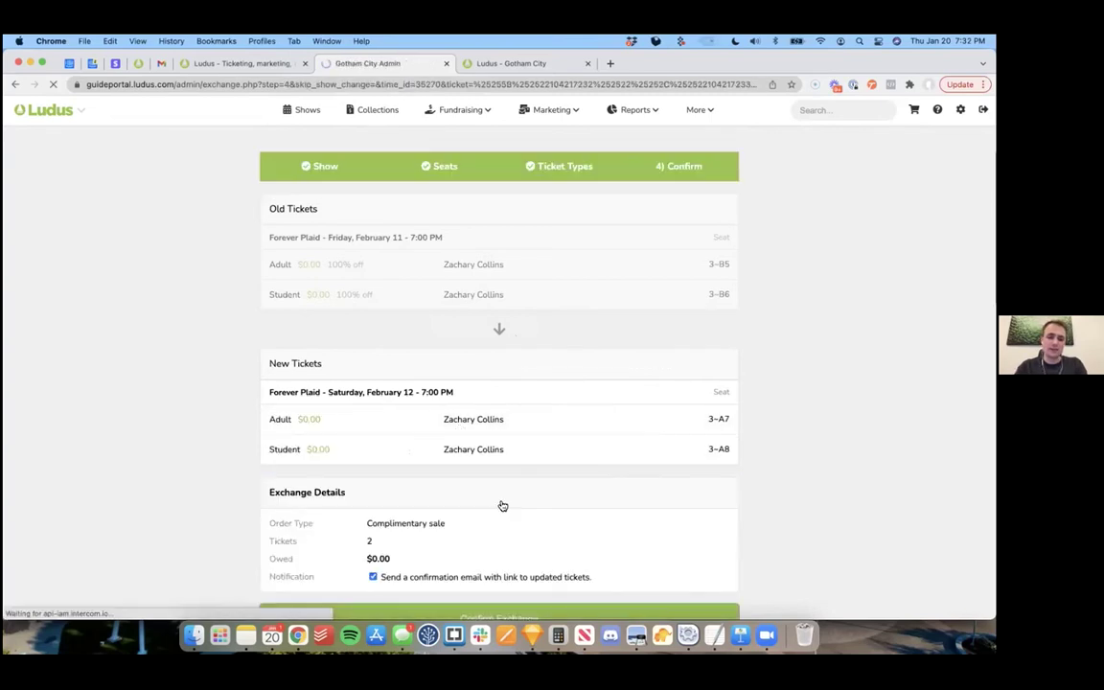
{"action": "scroll", "coordinate": [530, 371], "scroll_direction": "down", "scroll_amount": 2}
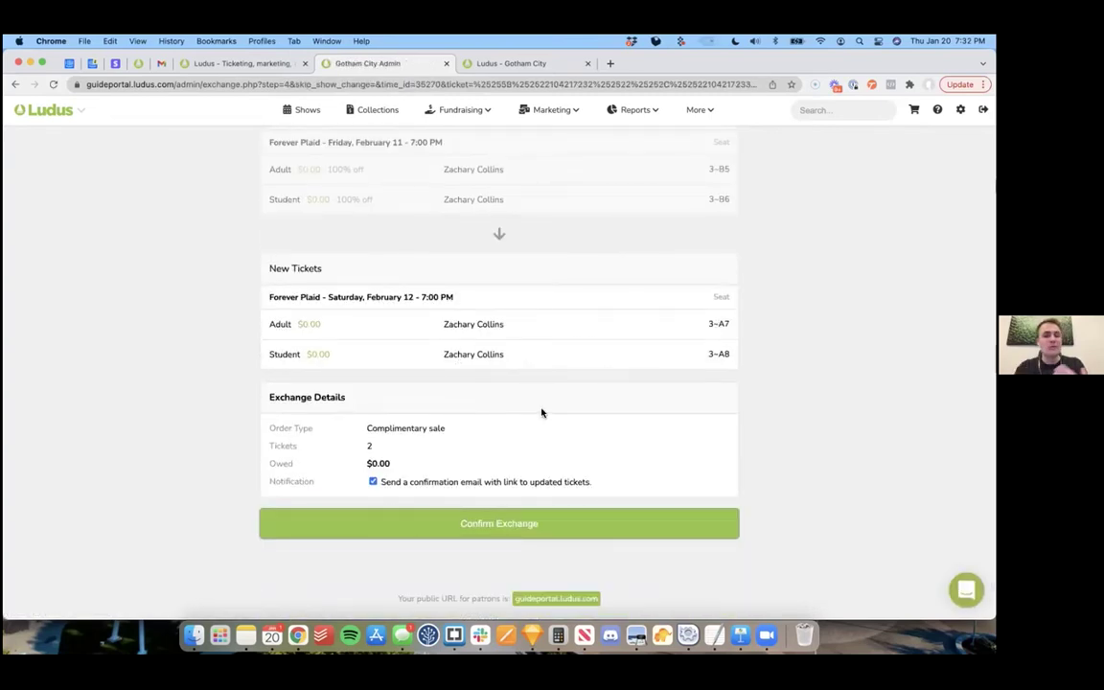
{"action": "left_click", "coordinate": [493, 524]}
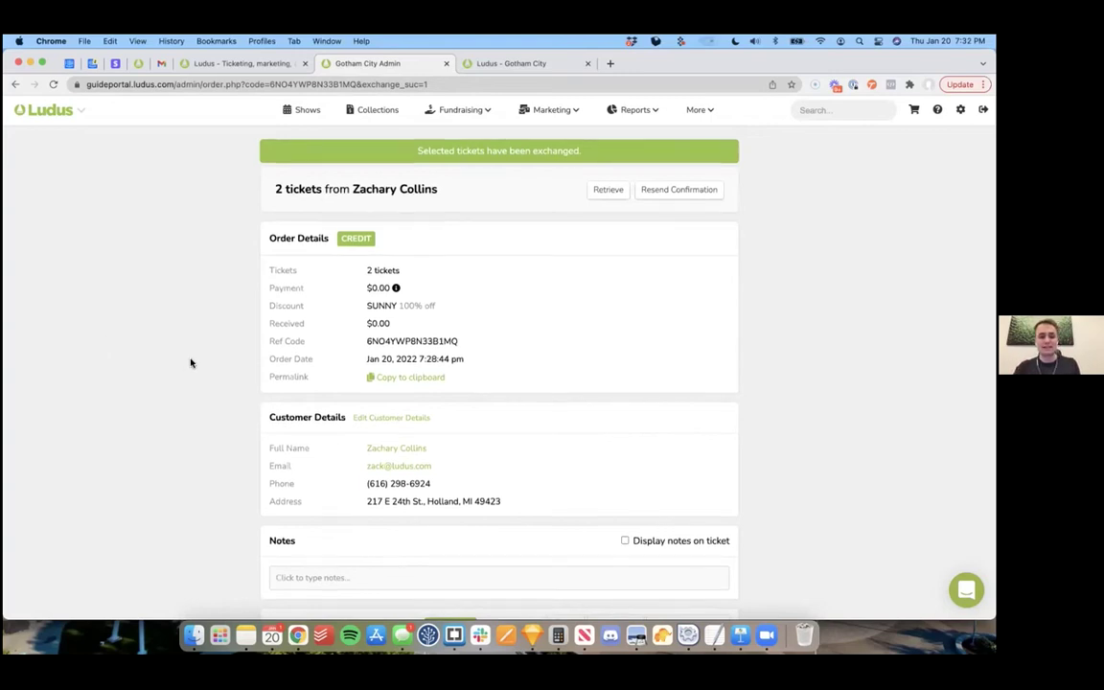
Step: Select both exchanged tickets, tick Mark as donation under Release, then close without releasing
{"action": "scroll", "coordinate": [189, 363], "scroll_direction": "down", "scroll_amount": 5}
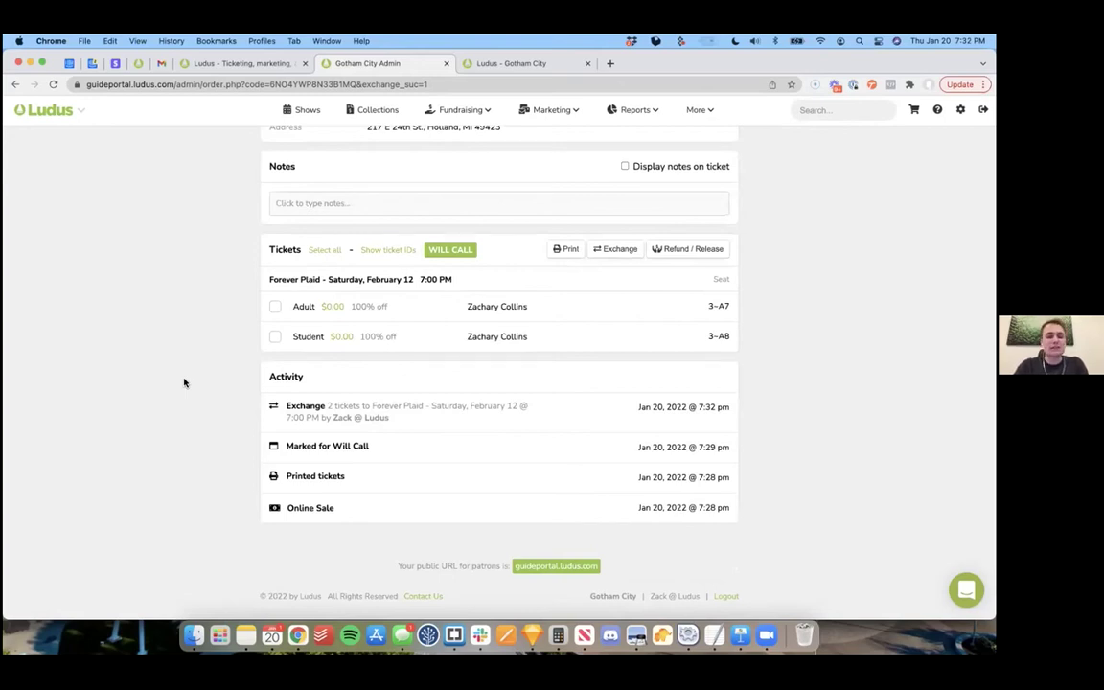
{"action": "left_click", "coordinate": [402, 314]}
{"action": "left_click", "coordinate": [403, 335]}
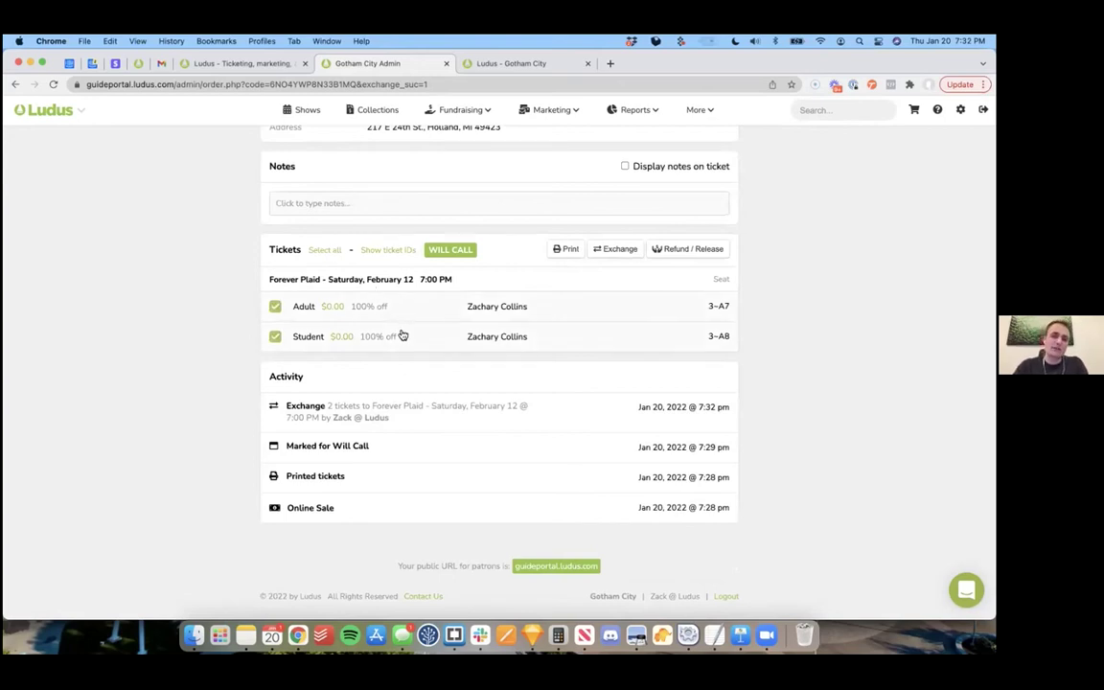
{"action": "left_click", "coordinate": [686, 250]}
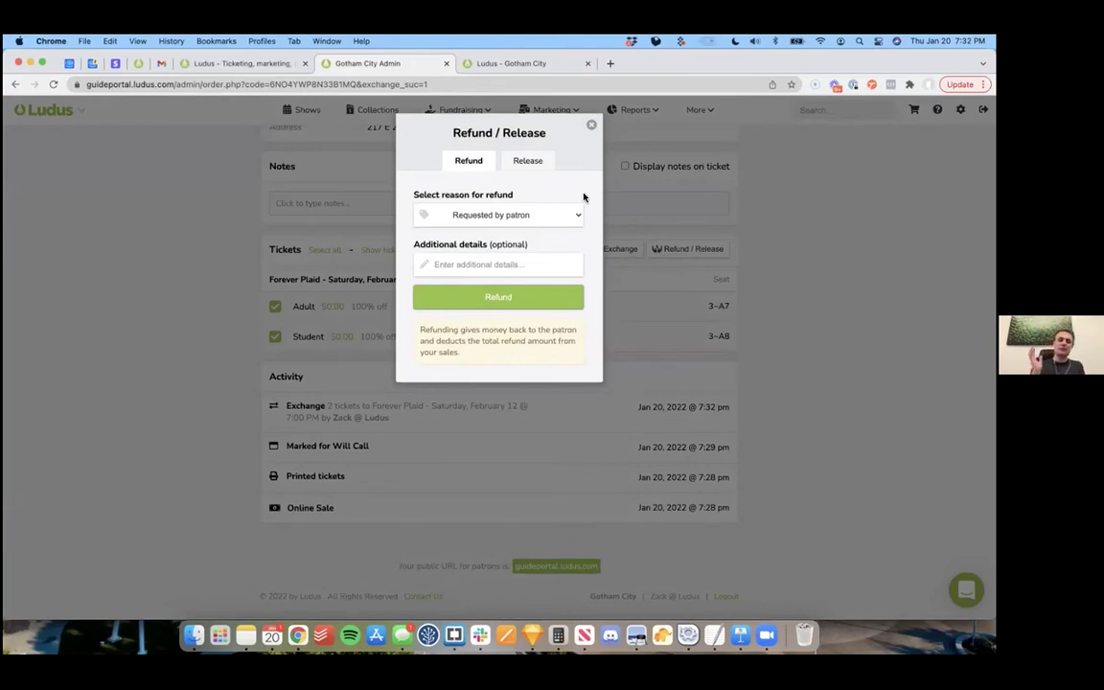
{"action": "left_click", "coordinate": [530, 162]}
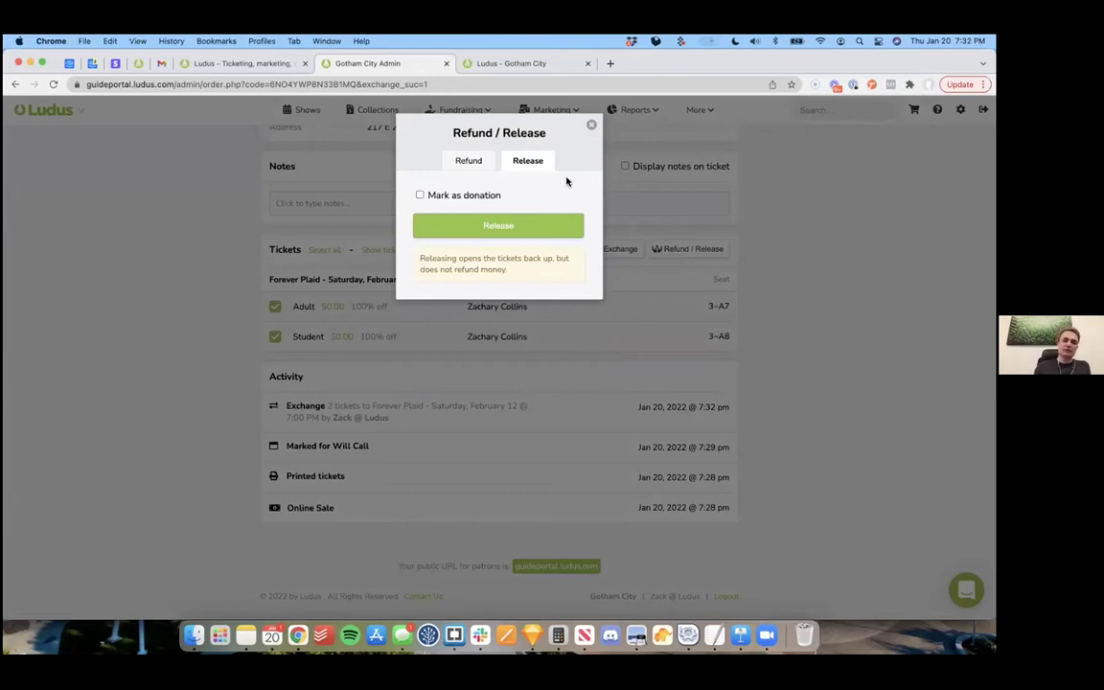
{"action": "left_click", "coordinate": [420, 195]}
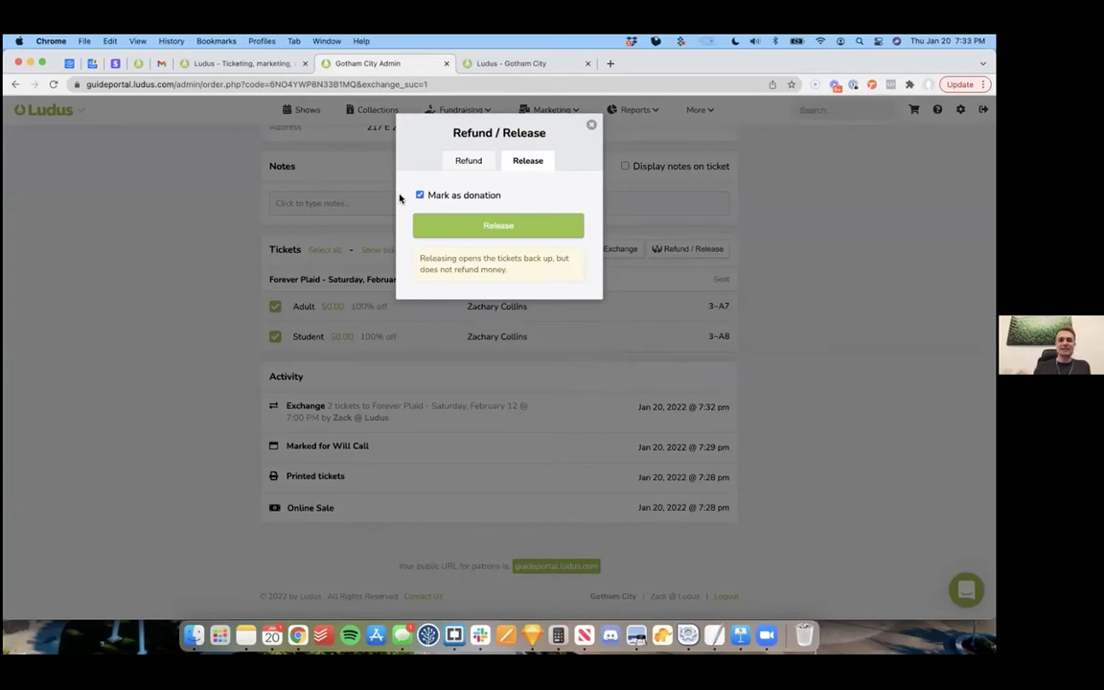
{"action": "left_click", "coordinate": [592, 125]}
{"action": "scroll", "coordinate": [204, 221], "scroll_direction": "up", "scroll_amount": 3}
{"action": "scroll", "coordinate": [204, 220], "scroll_direction": "up", "scroll_amount": 3}
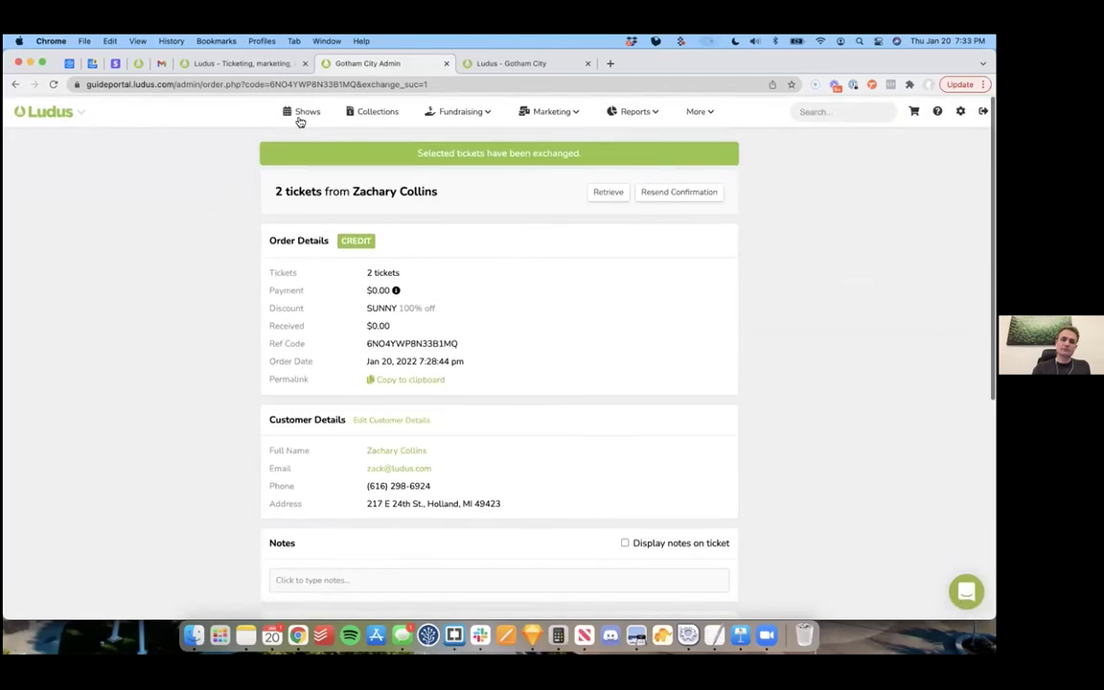
{"action": "left_click", "coordinate": [308, 109]}
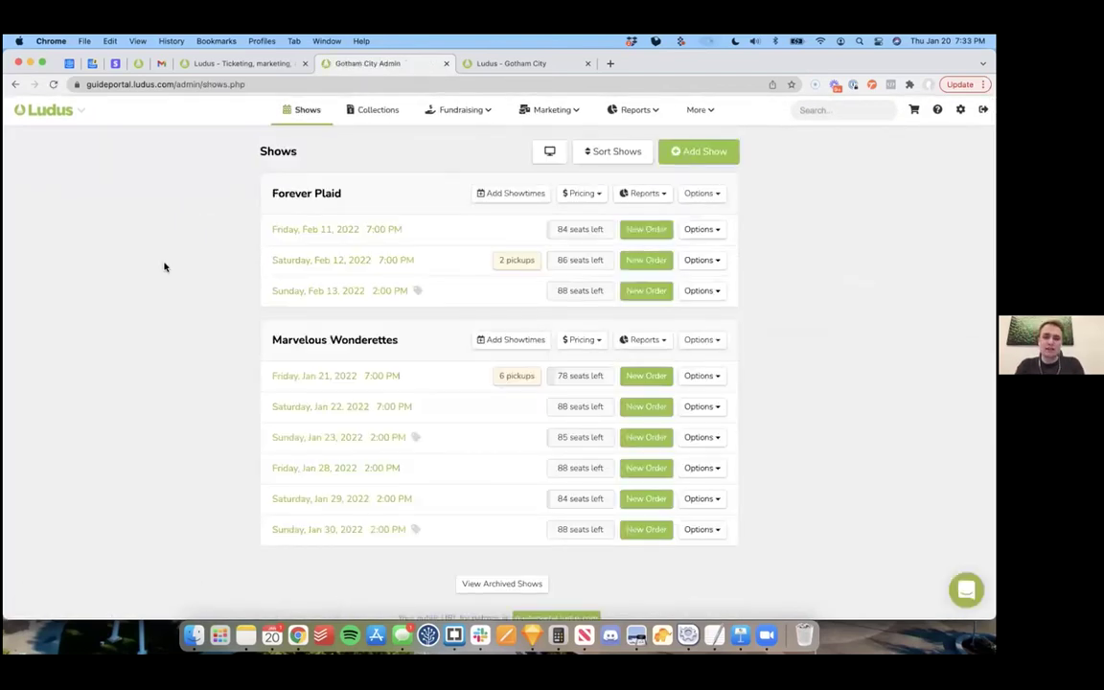
Step: Check the Forever Plaid show and Feb 11 showtime Options menus, then go to account settings
{"action": "left_click", "coordinate": [708, 193]}
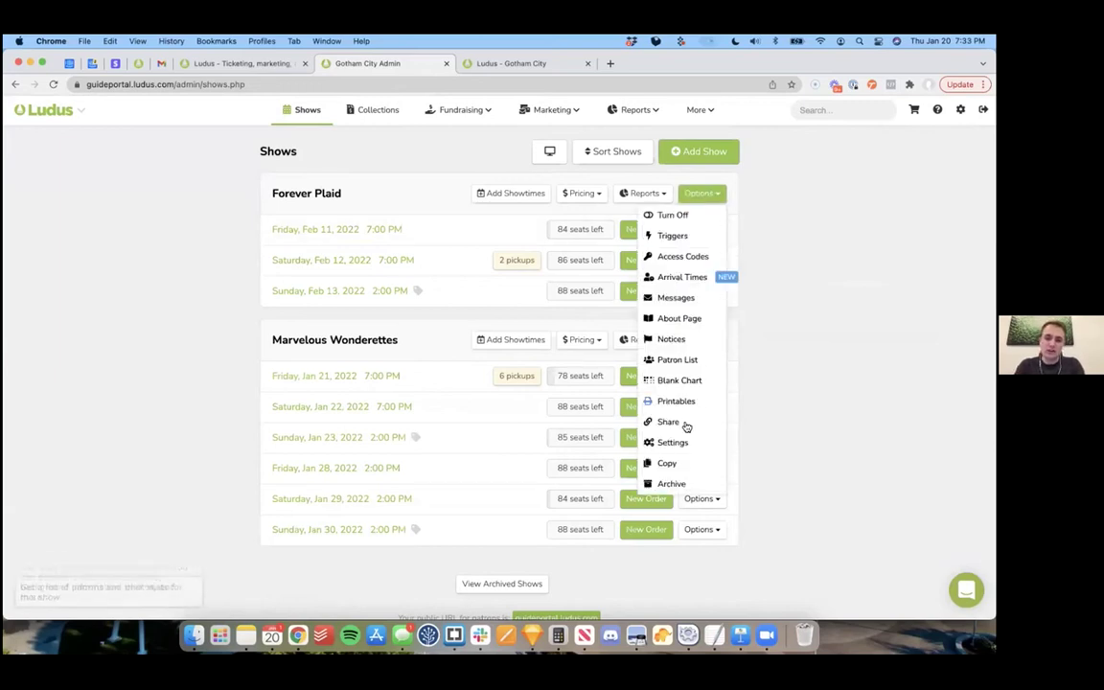
{"action": "left_click", "coordinate": [715, 229]}
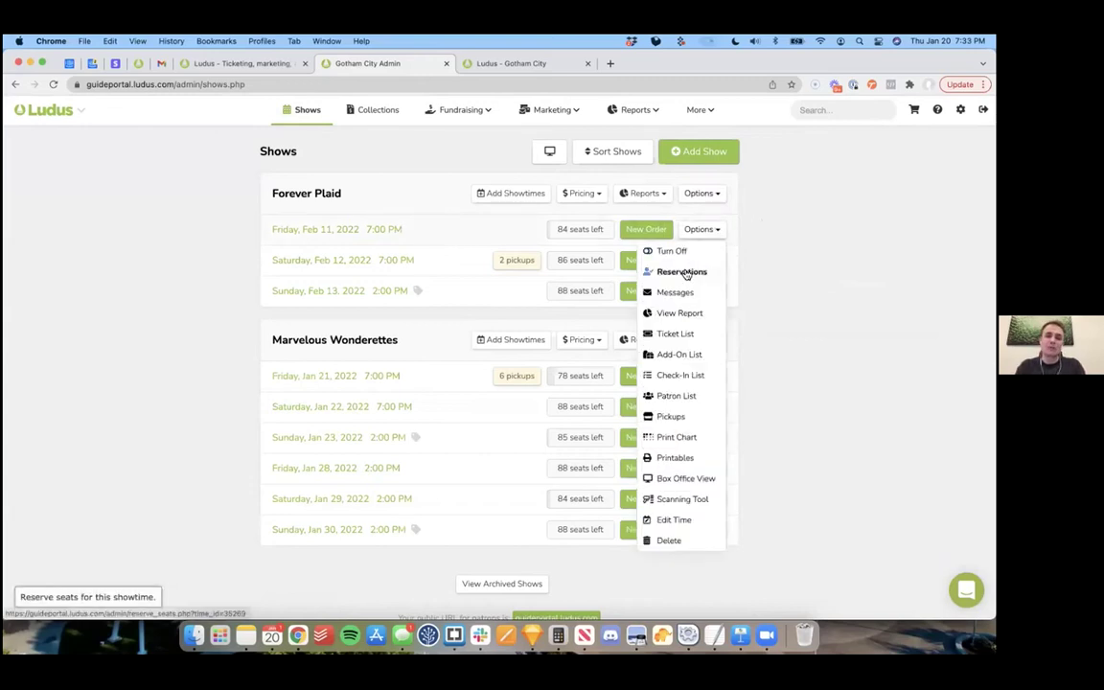
{"action": "left_click", "coordinate": [818, 260]}
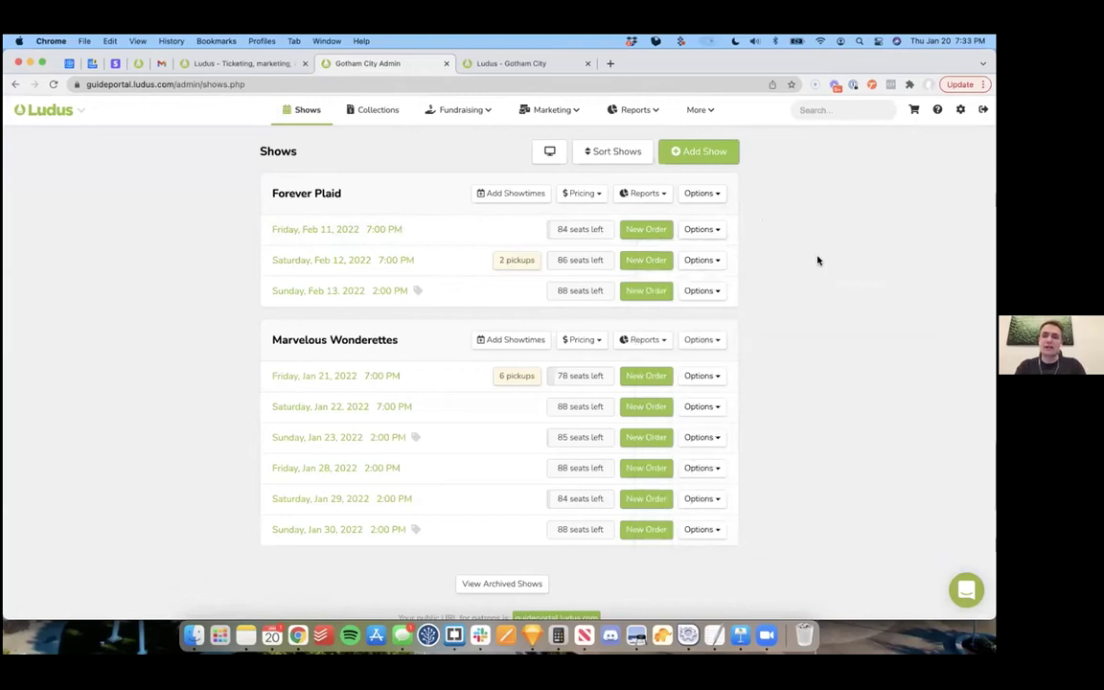
{"action": "left_click", "coordinate": [961, 109]}
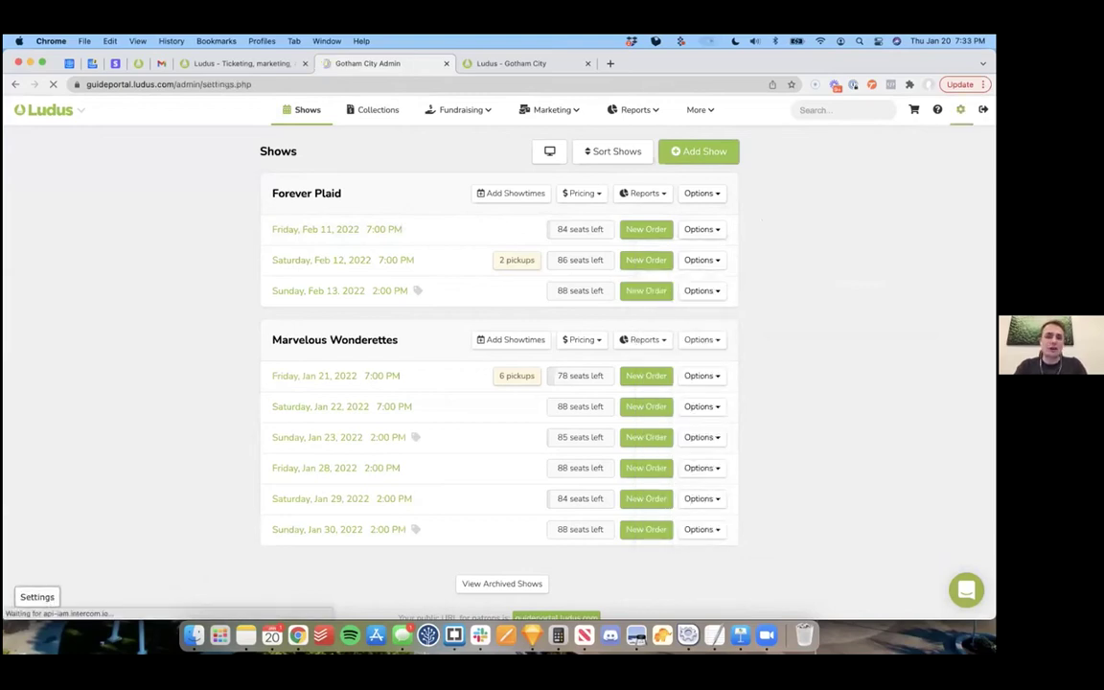
{"action": "left_click", "coordinate": [290, 139]}
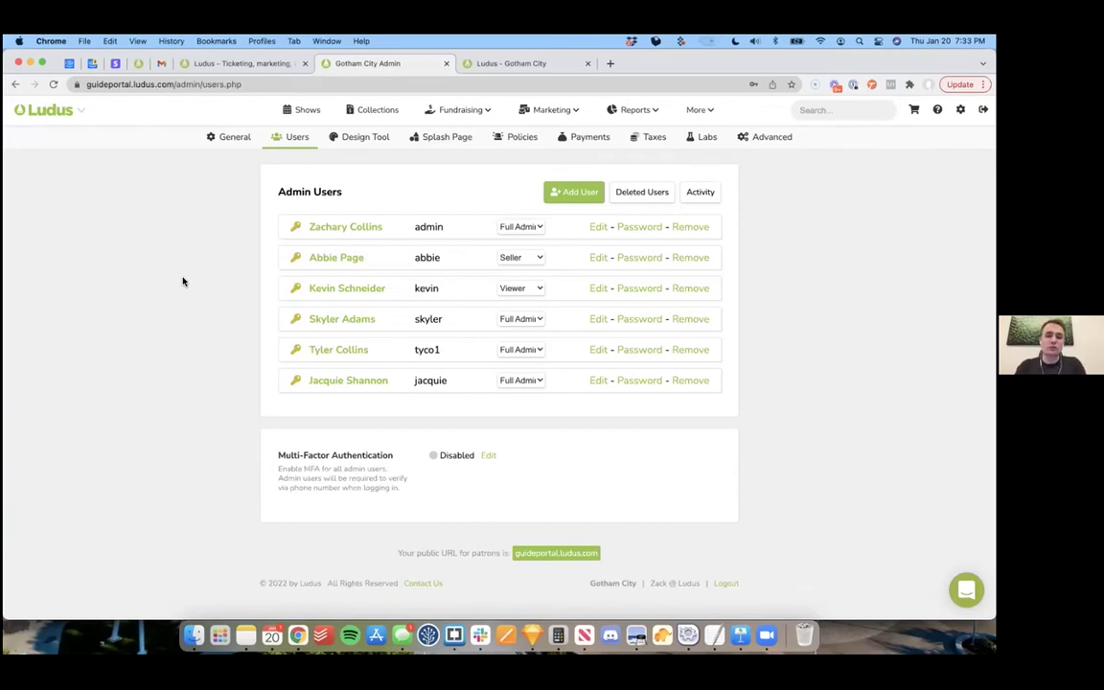
{"action": "left_click", "coordinate": [360, 138]}
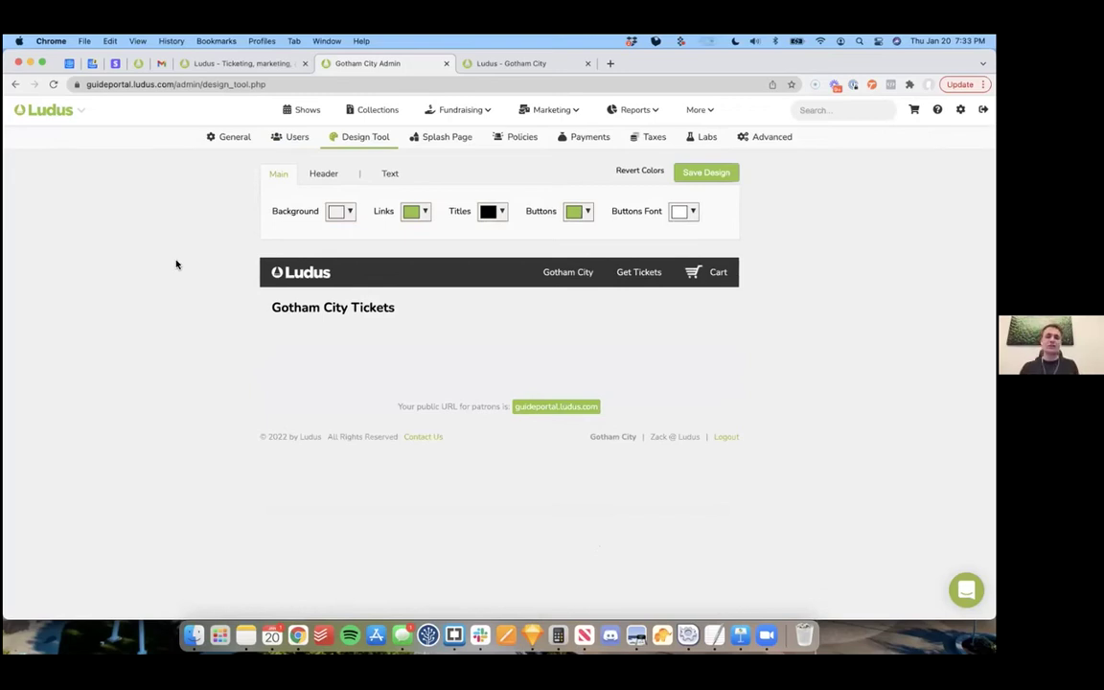
{"action": "left_click", "coordinate": [441, 138]}
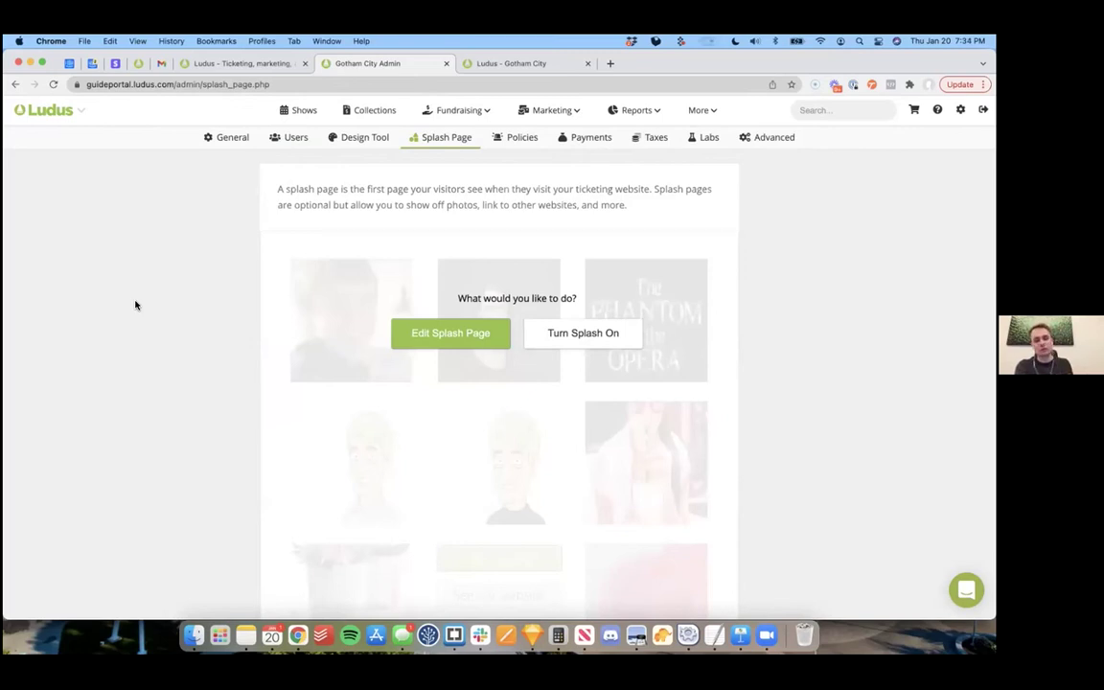
{"action": "left_click", "coordinate": [305, 112]}
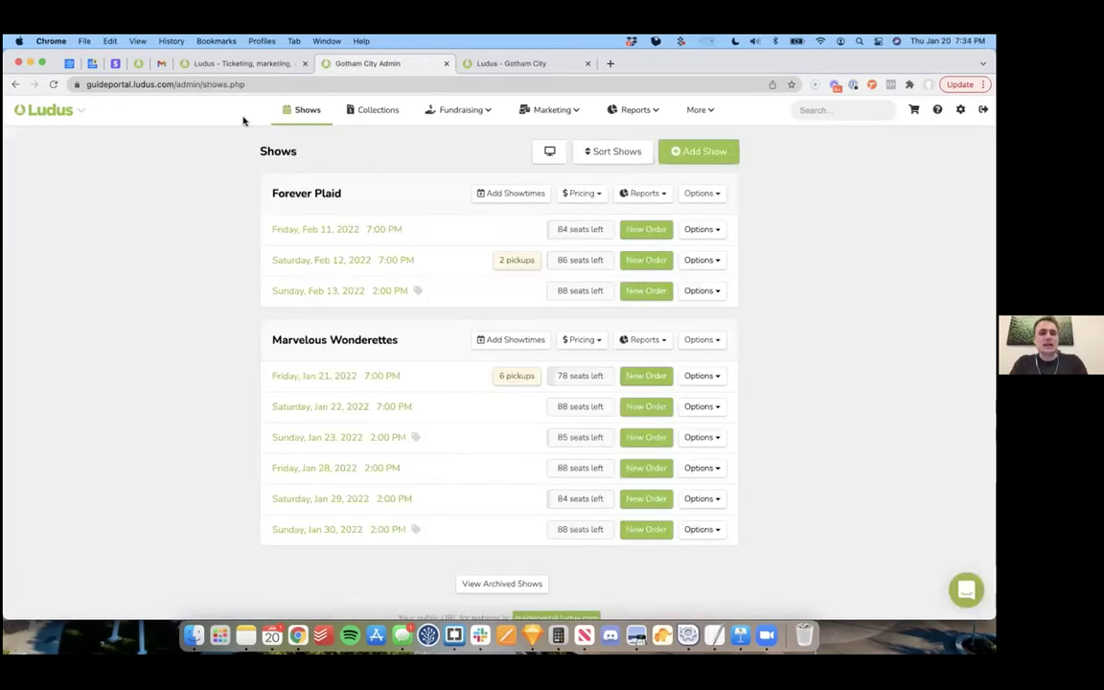
{"action": "left_click", "coordinate": [248, 64]}
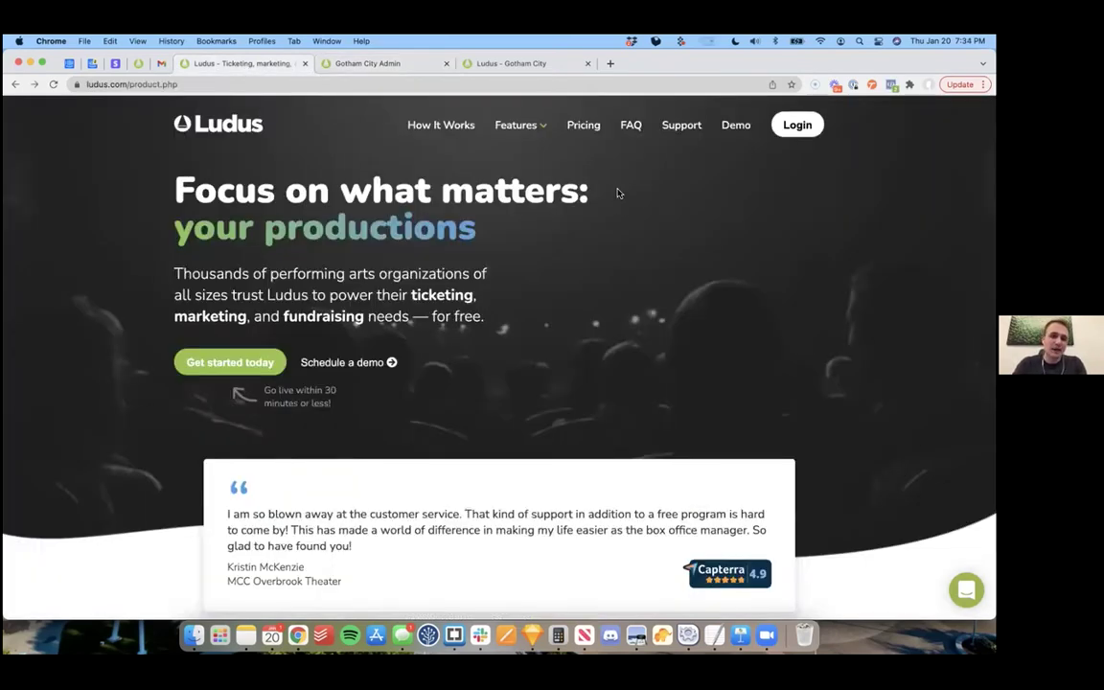
Step: Go to the Ludus pricing page and highlight the 5% + $0.75 card fee
{"action": "left_click", "coordinate": [584, 125]}
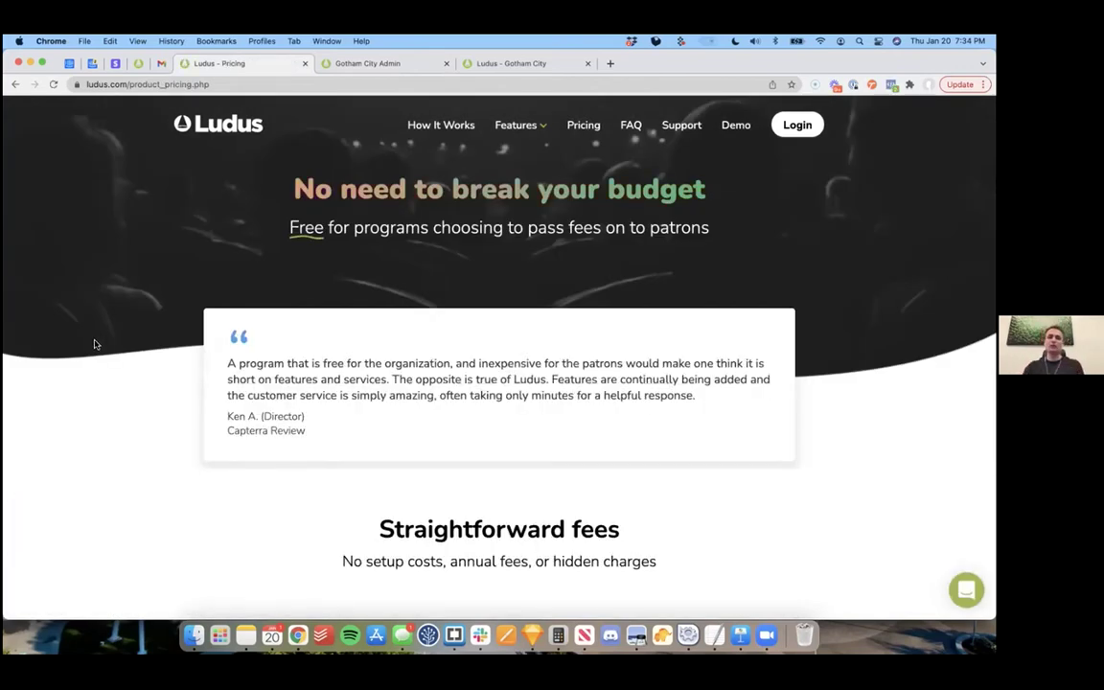
{"action": "scroll", "coordinate": [95, 345], "scroll_direction": "down", "scroll_amount": 5}
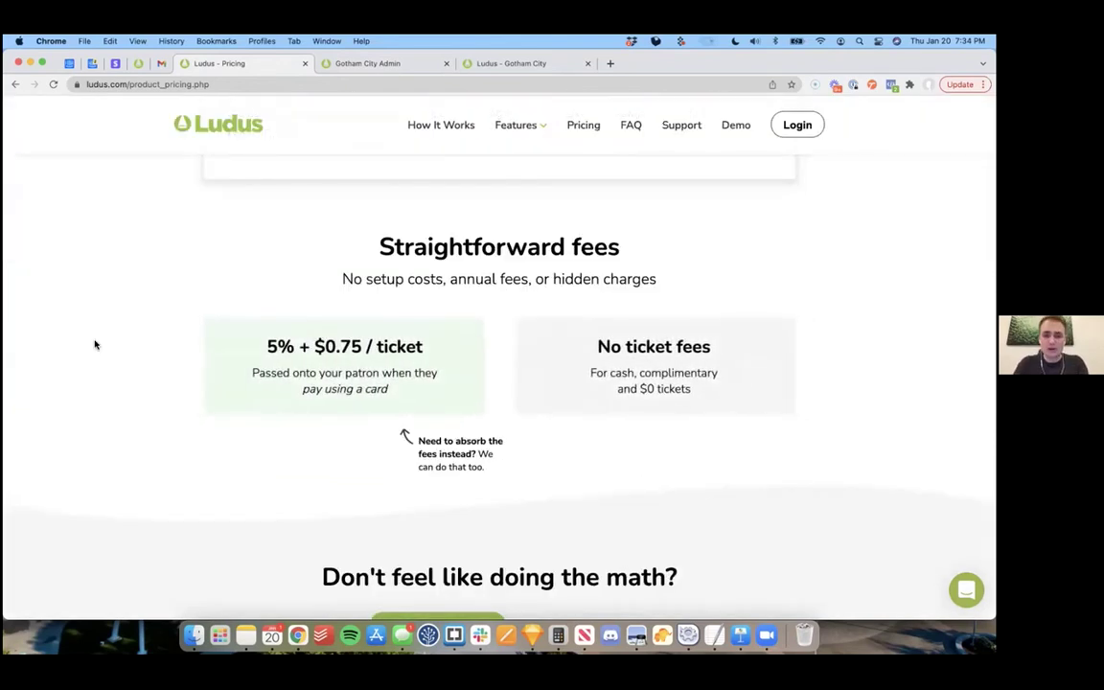
{"action": "scroll", "coordinate": [95, 345], "scroll_direction": "down", "scroll_amount": 1}
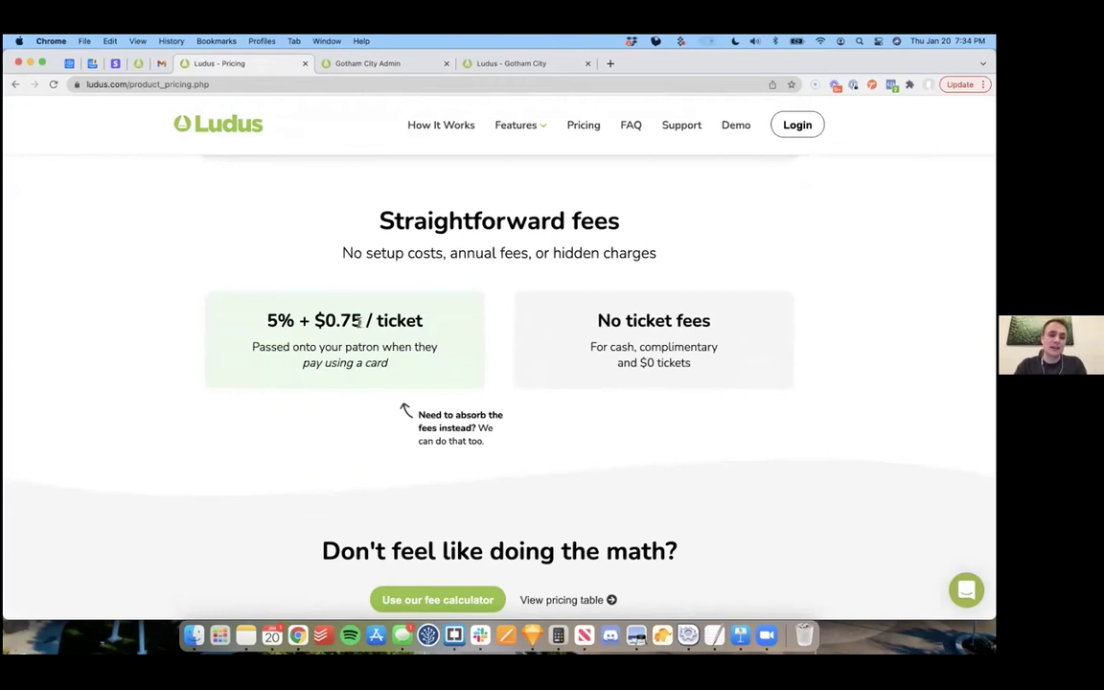
{"action": "left_click_drag", "start_coordinate": [365, 320], "coordinate": [248, 327]}
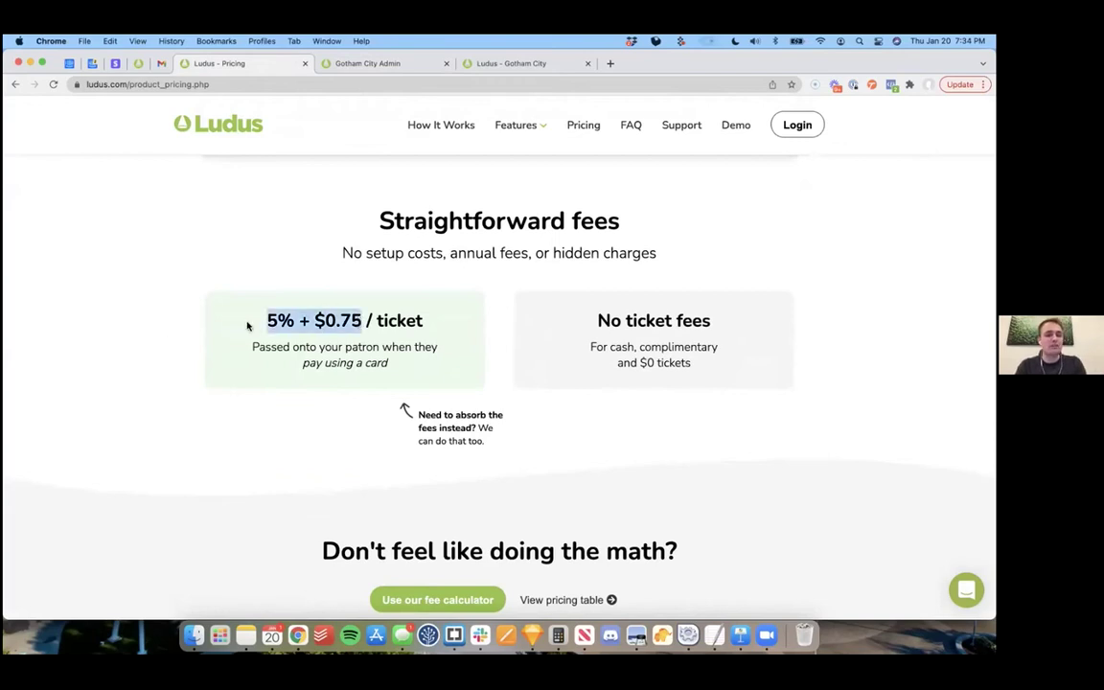
{"action": "left_click", "coordinate": [722, 362]}
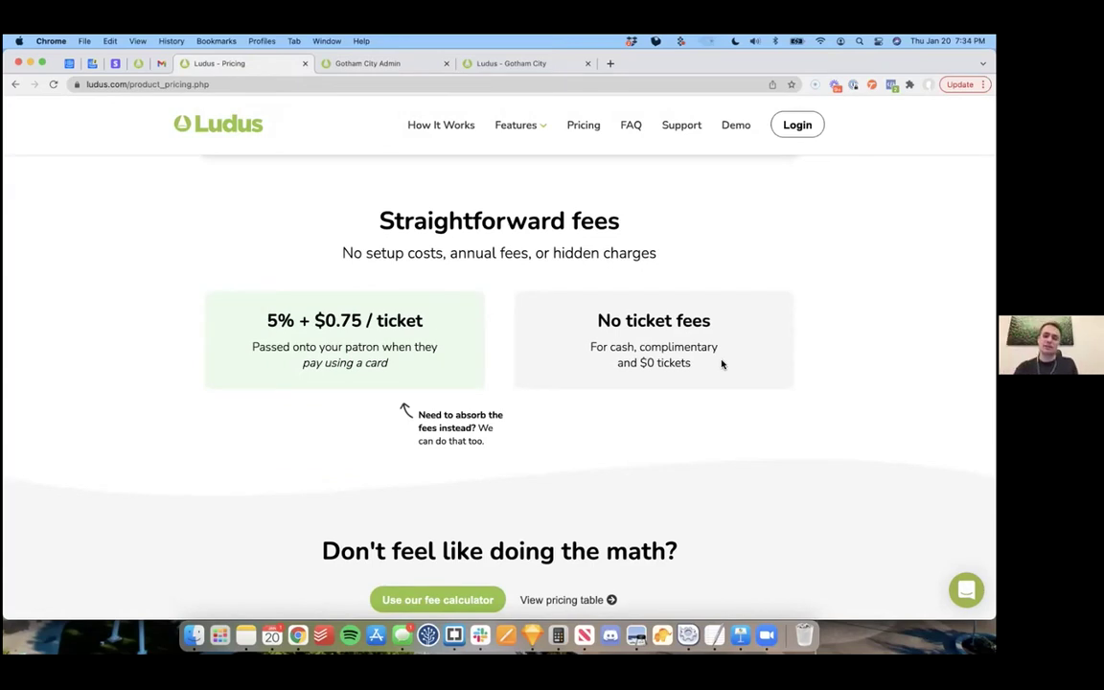
Step: Scroll further down the pricing page and go to the fee calculator
{"action": "scroll", "coordinate": [577, 402], "scroll_direction": "down", "scroll_amount": 2}
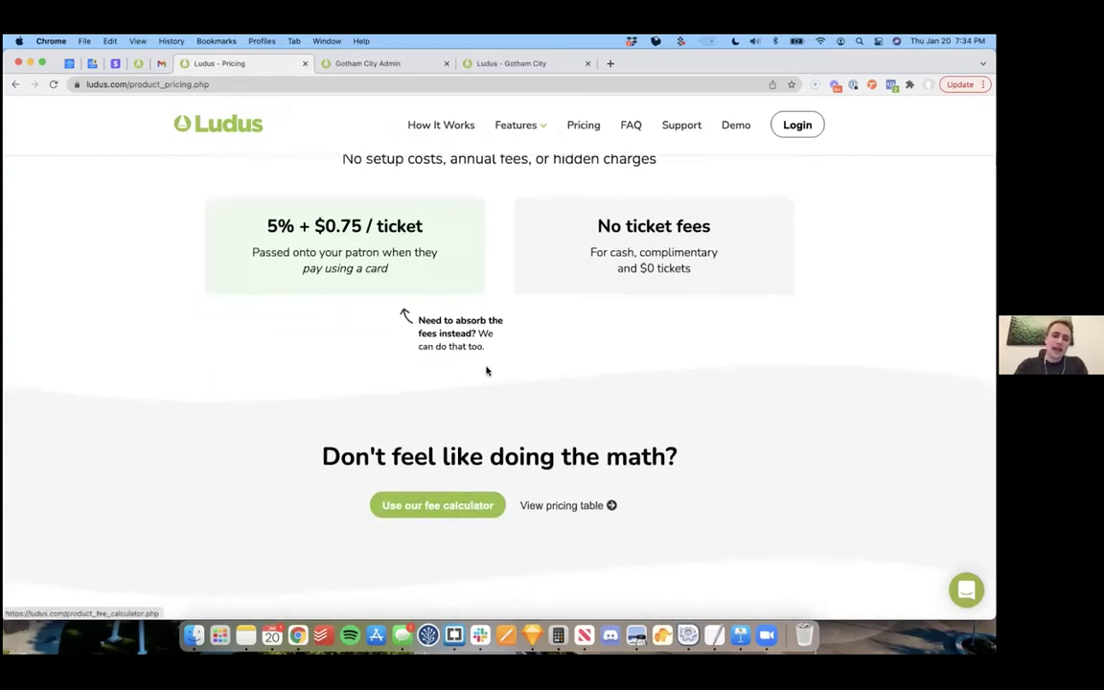
{"action": "scroll", "coordinate": [497, 342], "scroll_direction": "up", "scroll_amount": 2}
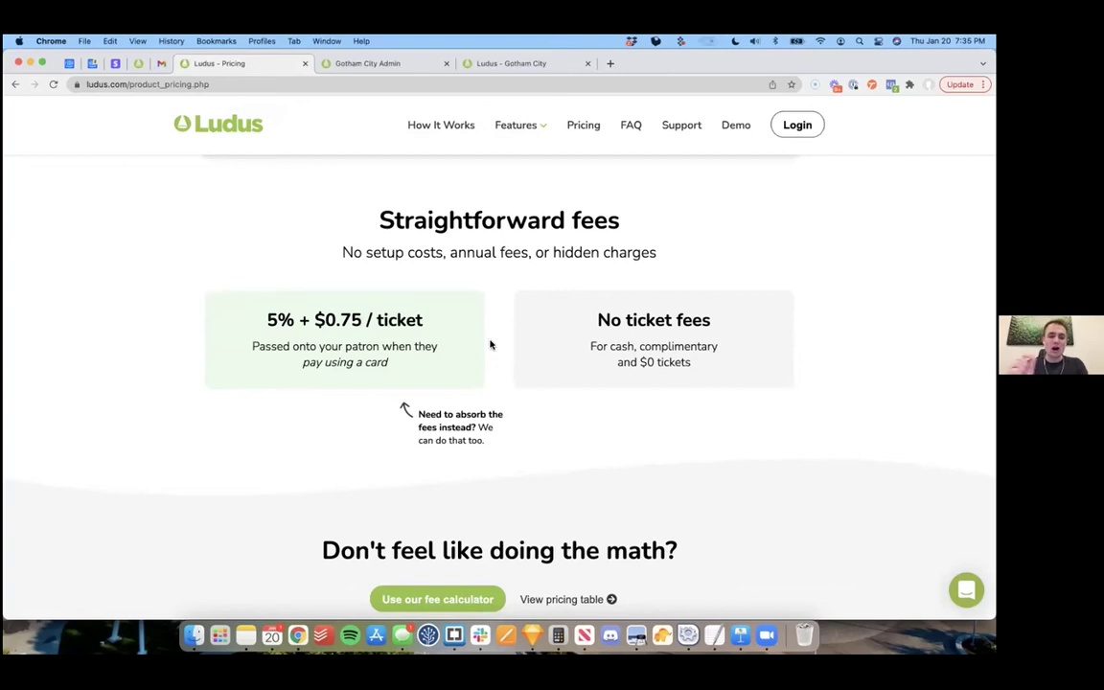
{"action": "scroll", "coordinate": [491, 345], "scroll_direction": "down", "scroll_amount": 1}
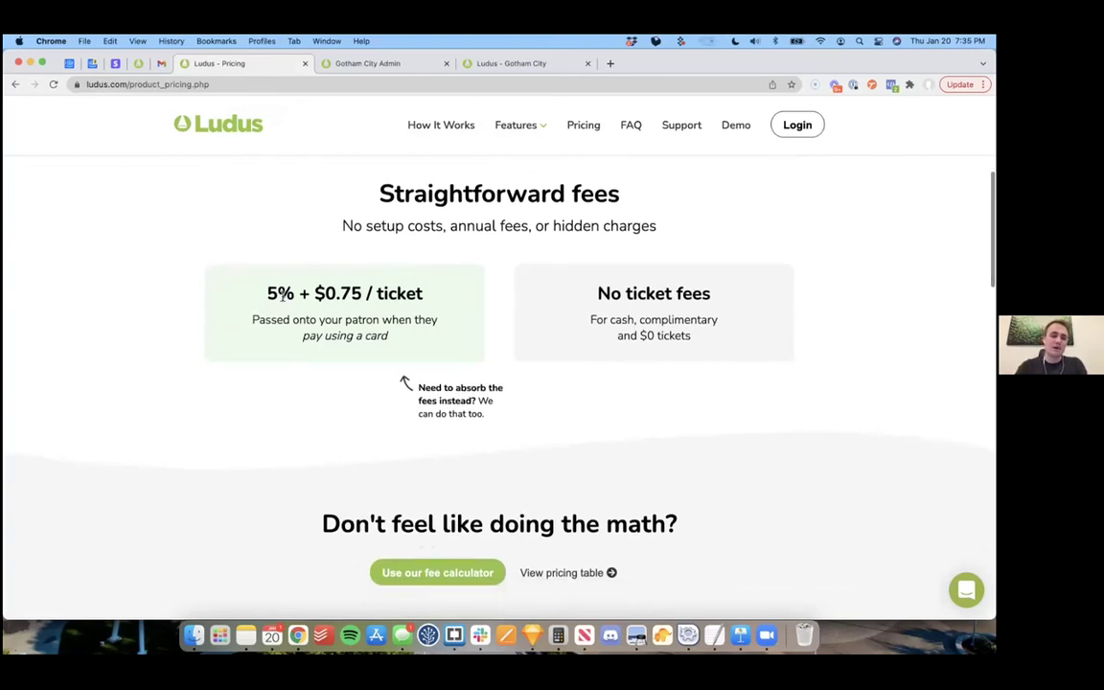
{"action": "scroll", "coordinate": [382, 328], "scroll_direction": "down", "scroll_amount": 1}
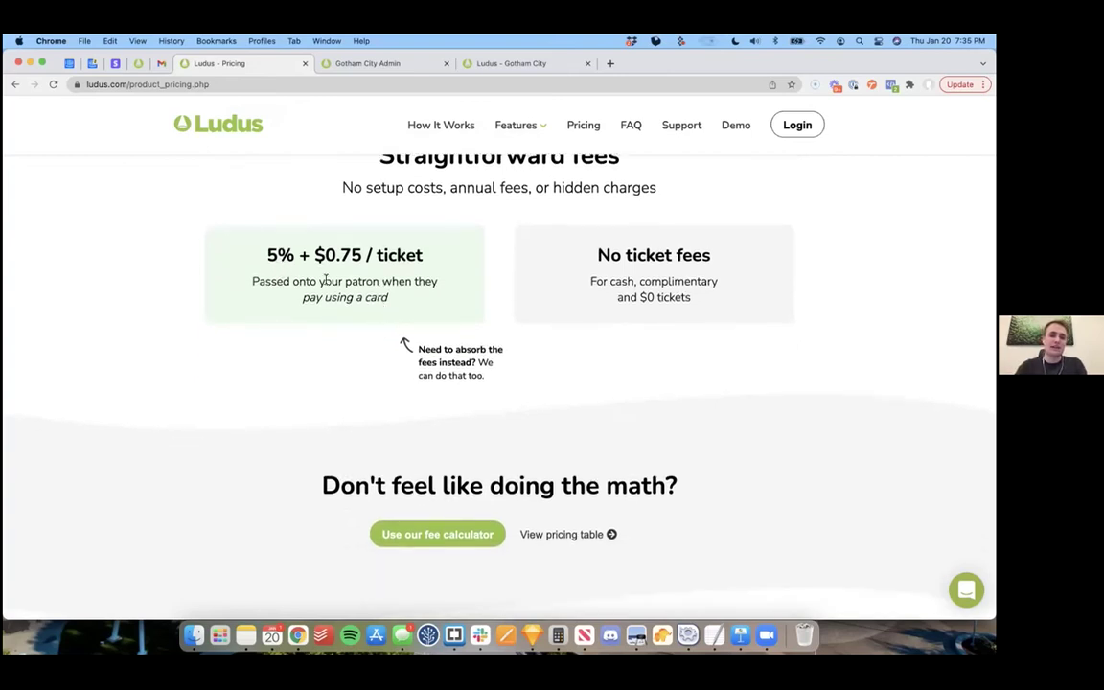
{"action": "scroll", "coordinate": [382, 387], "scroll_direction": "down", "scroll_amount": 1}
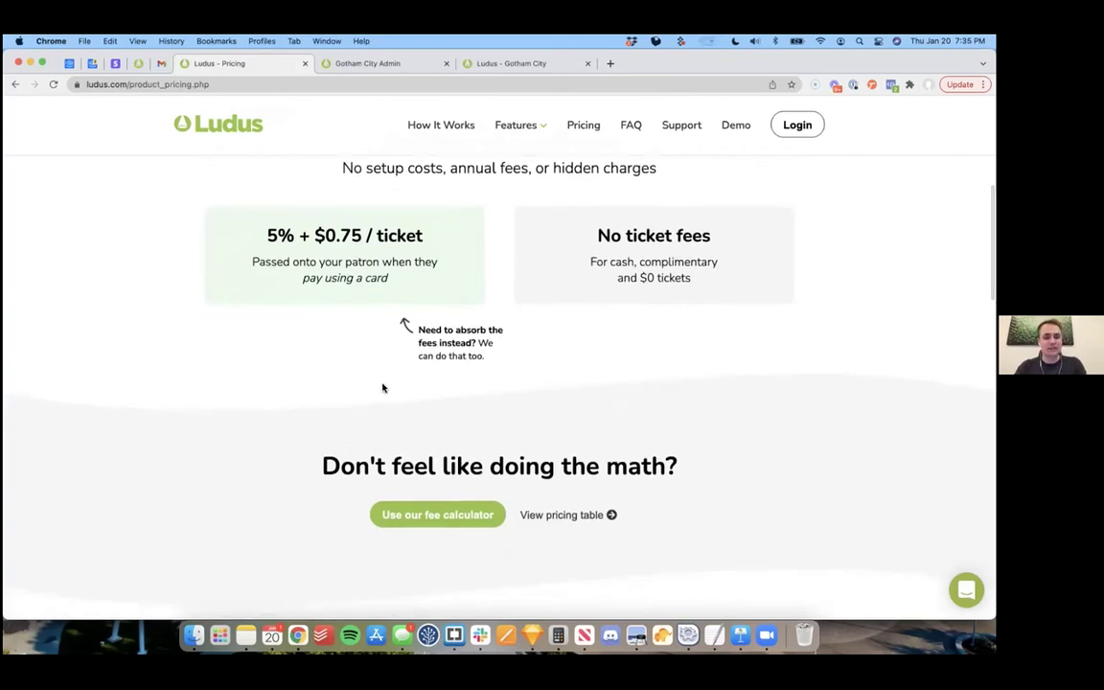
{"action": "left_click", "coordinate": [431, 516]}
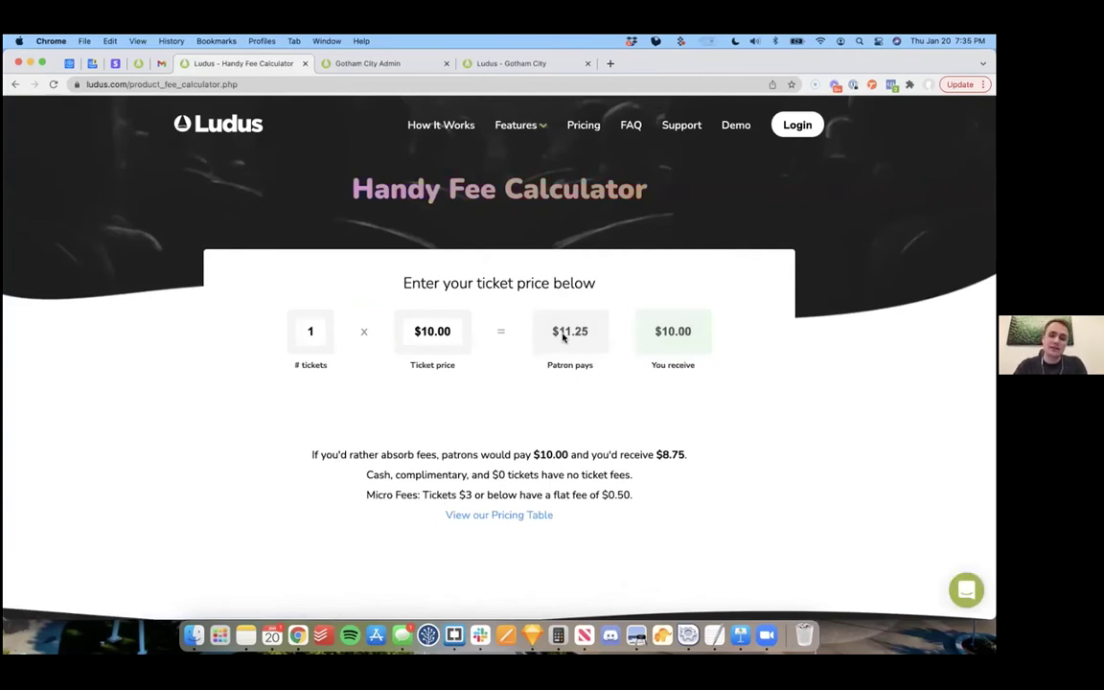
{"action": "left_click_drag", "start_coordinate": [559, 331], "coordinate": [603, 331]}
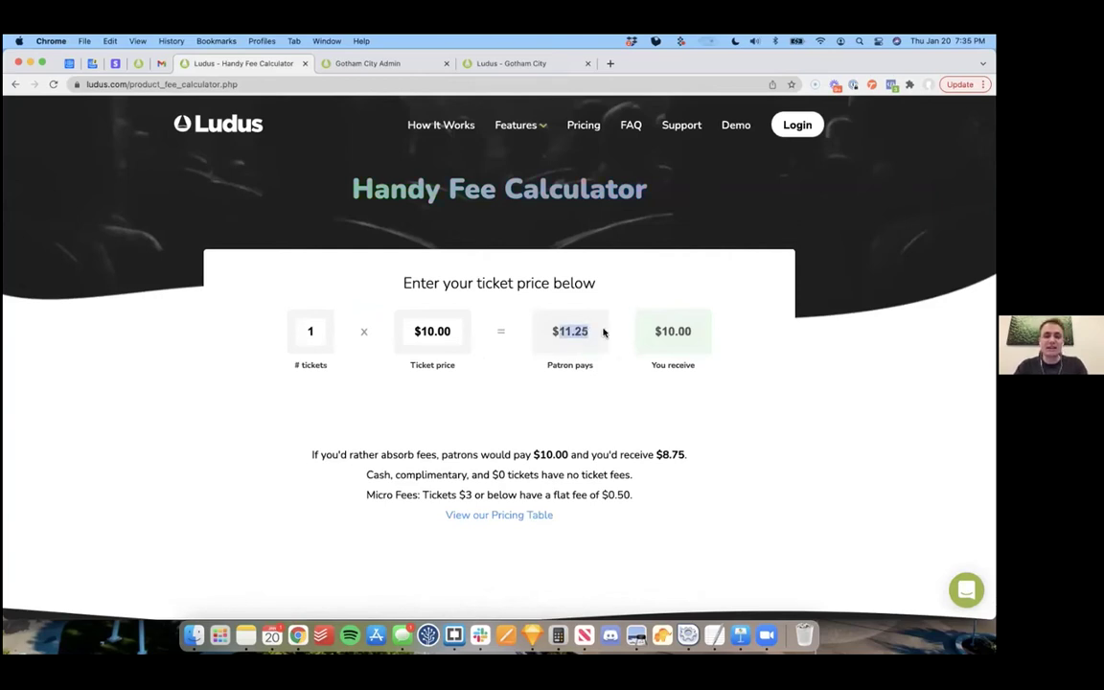
{"action": "left_click_drag", "start_coordinate": [565, 332], "coordinate": [646, 334]}
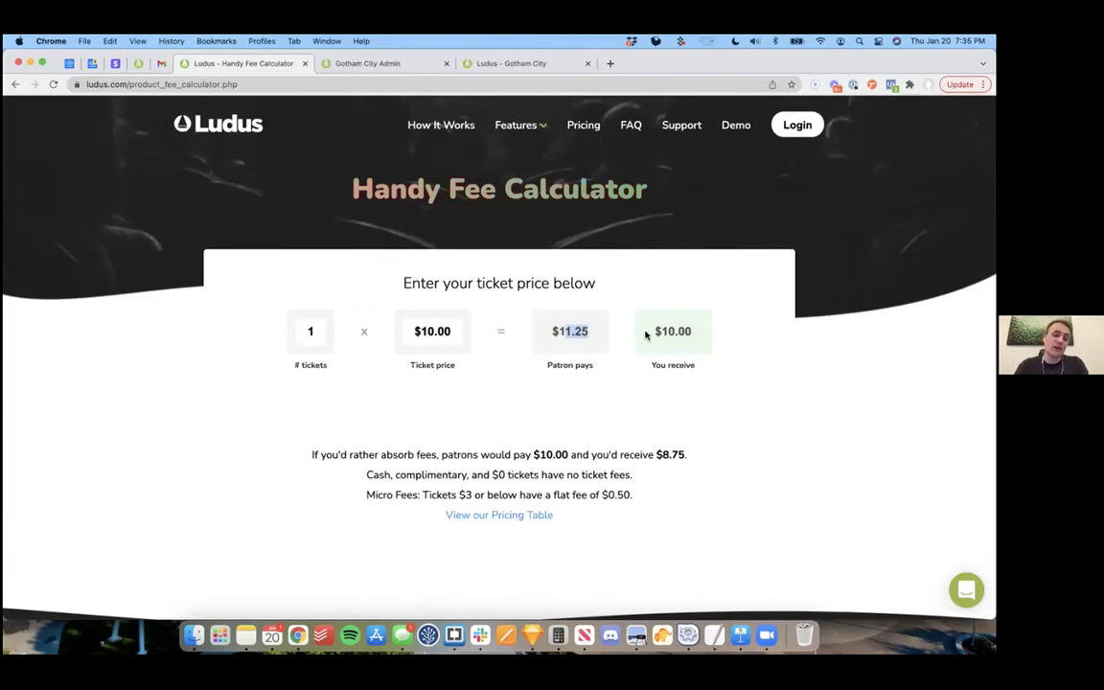
{"action": "left_click_drag", "start_coordinate": [654, 332], "coordinate": [735, 333]}
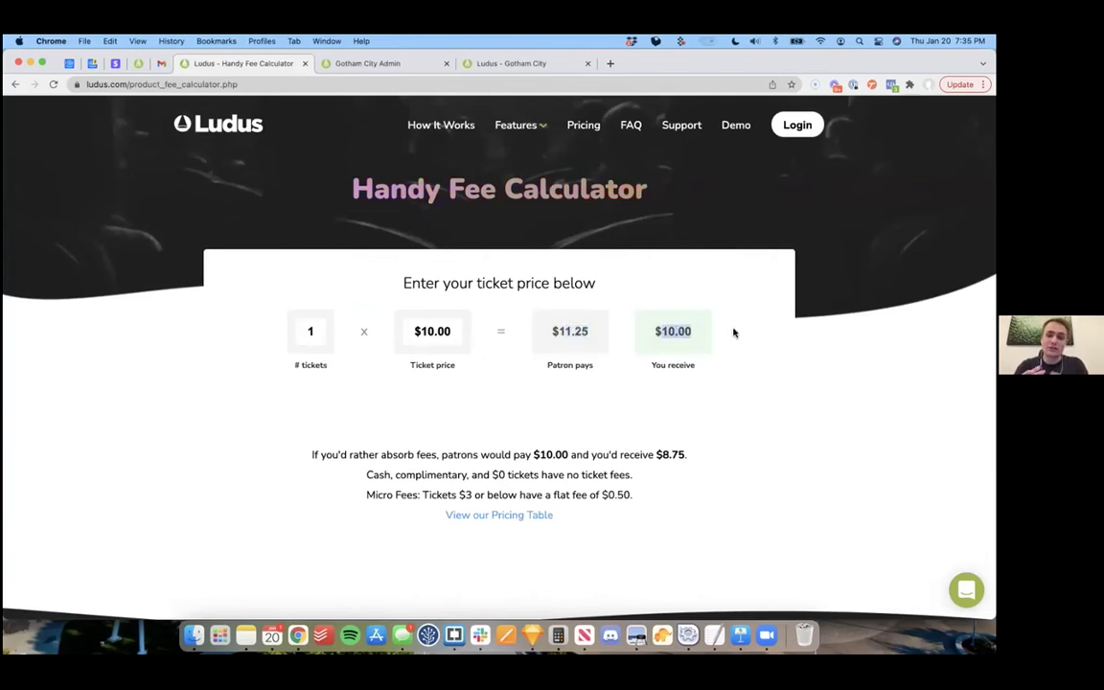
{"action": "left_click", "coordinate": [584, 374]}
{"action": "scroll", "coordinate": [584, 375], "scroll_direction": "down", "scroll_amount": 2}
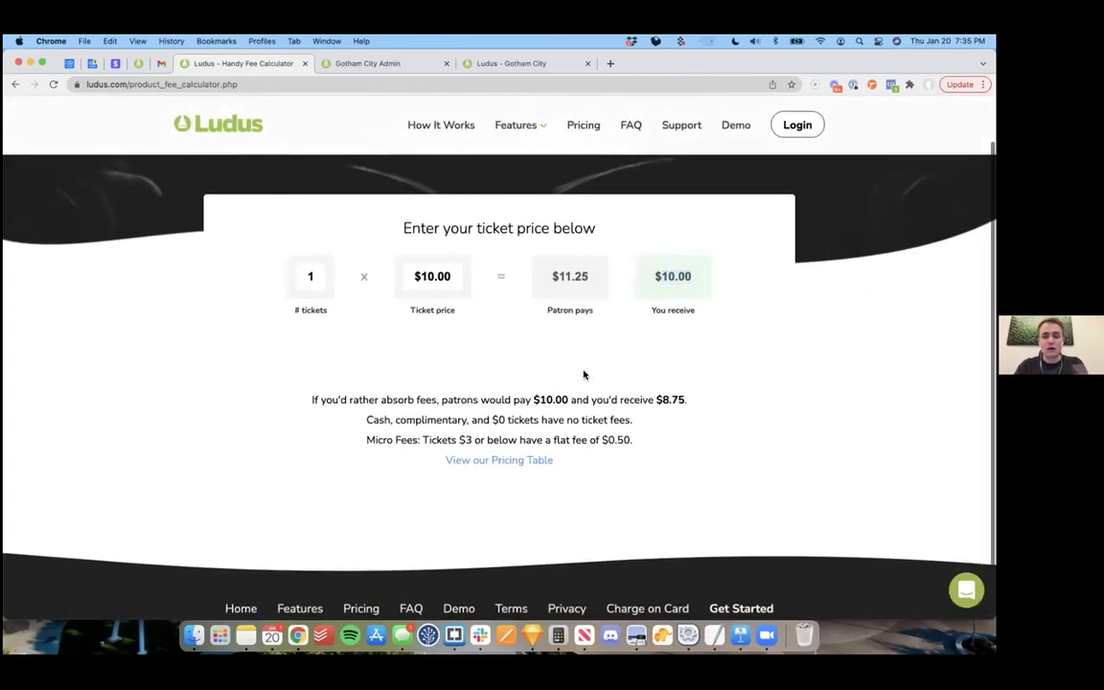
{"action": "scroll", "coordinate": [701, 368], "scroll_direction": "up", "scroll_amount": 2}
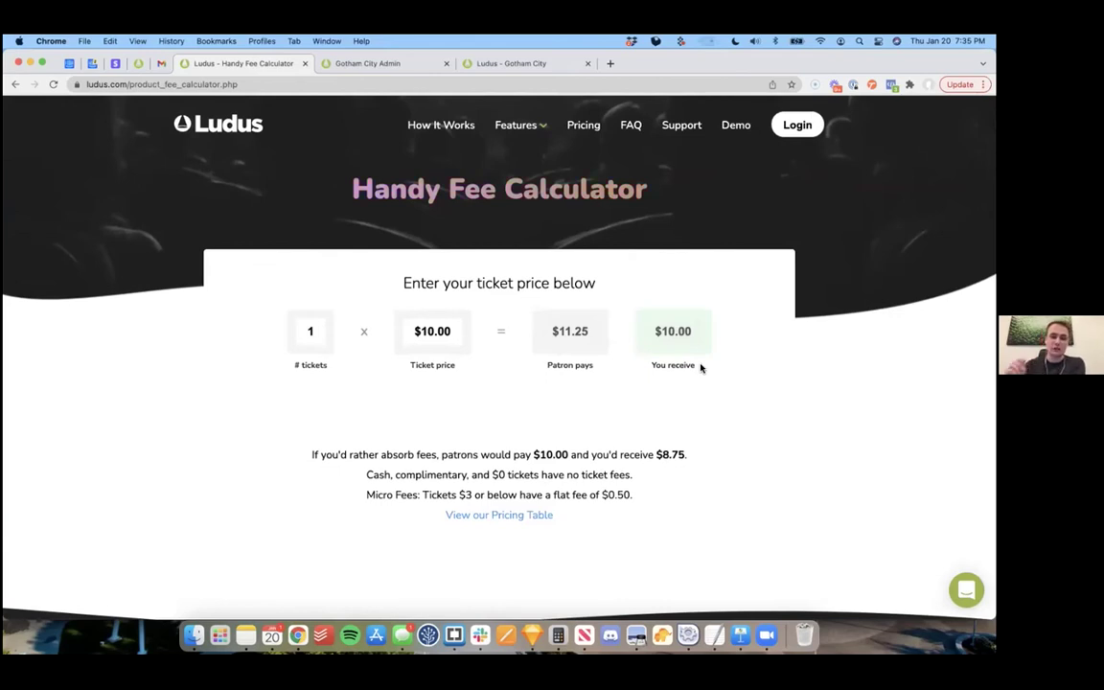
{"action": "left_click", "coordinate": [16, 84]}
Step: Review the add-on prices, highlighting the $99/year Marketing price, then go to the free sign-up page
{"action": "scroll", "coordinate": [135, 332], "scroll_direction": "down", "scroll_amount": 5}
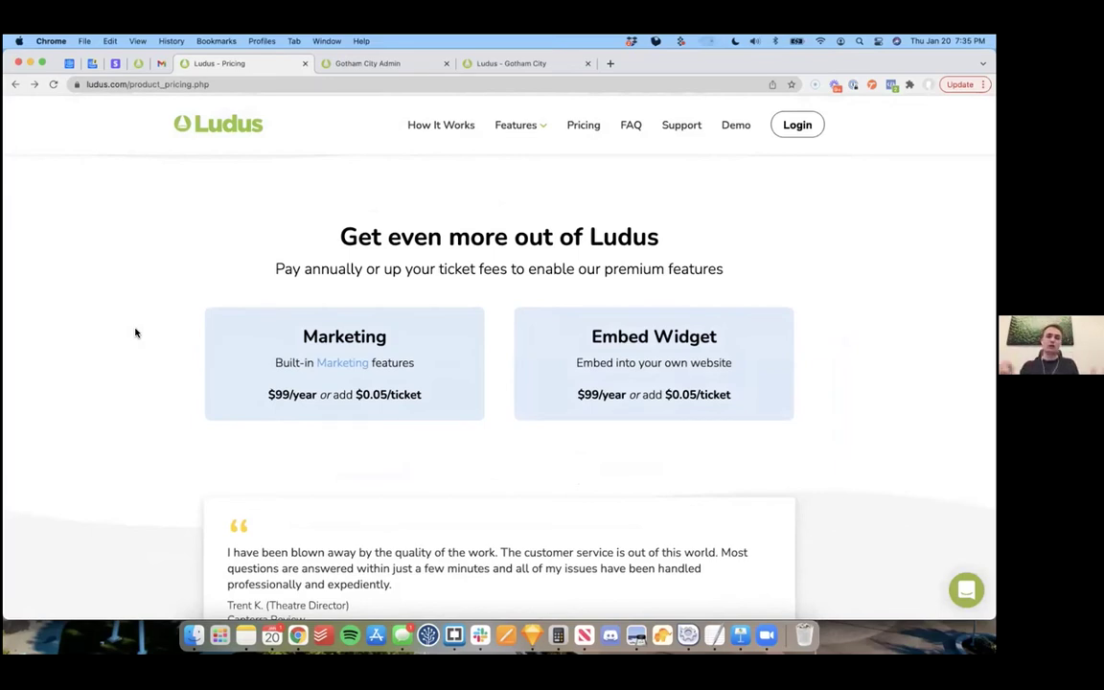
{"action": "scroll", "coordinate": [135, 333], "scroll_direction": "down", "scroll_amount": 1}
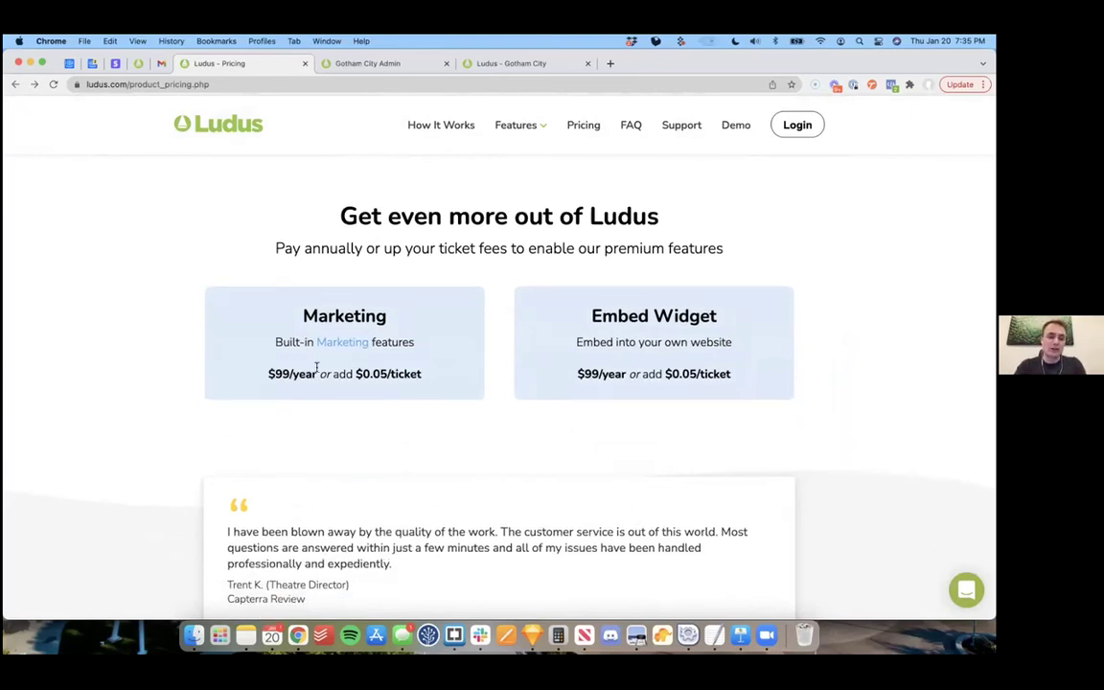
{"action": "left_click_drag", "start_coordinate": [269, 374], "coordinate": [318, 374]}
{"action": "left_click", "coordinate": [382, 403]}
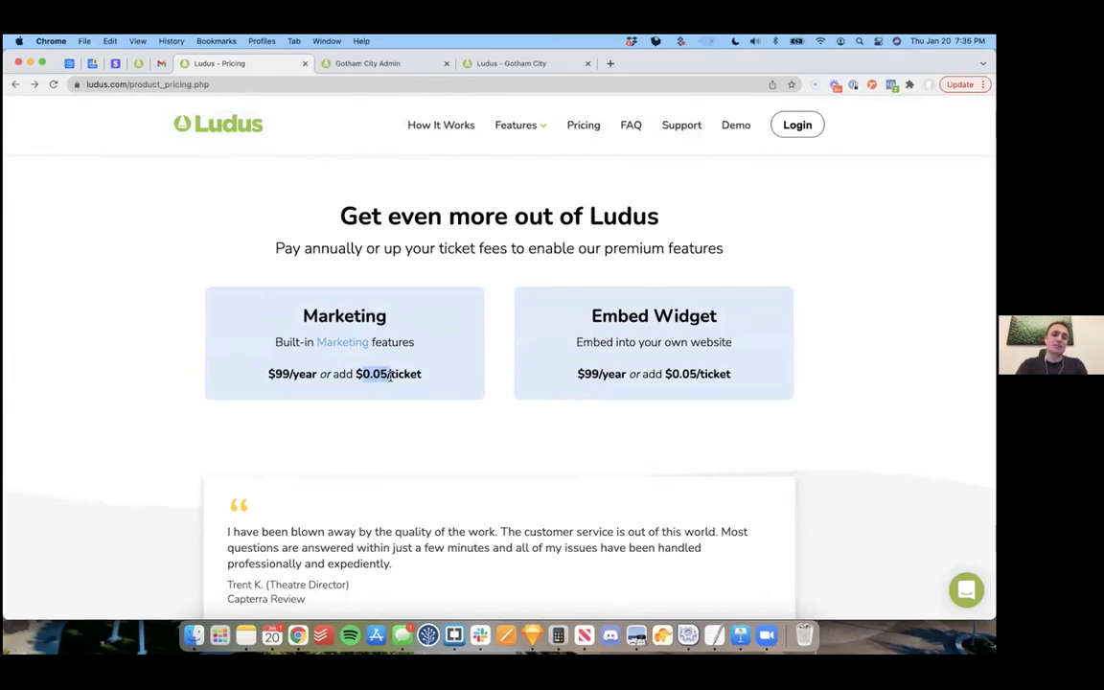
{"action": "left_click", "coordinate": [422, 404]}
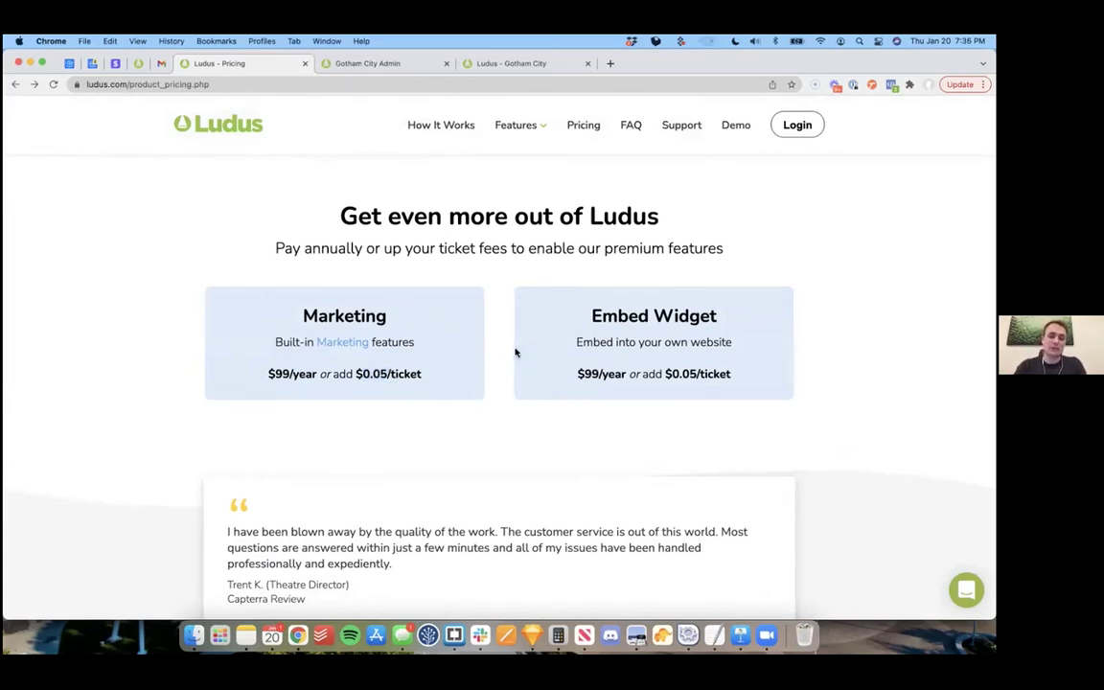
{"action": "scroll", "coordinate": [496, 404], "scroll_direction": "down", "scroll_amount": 8}
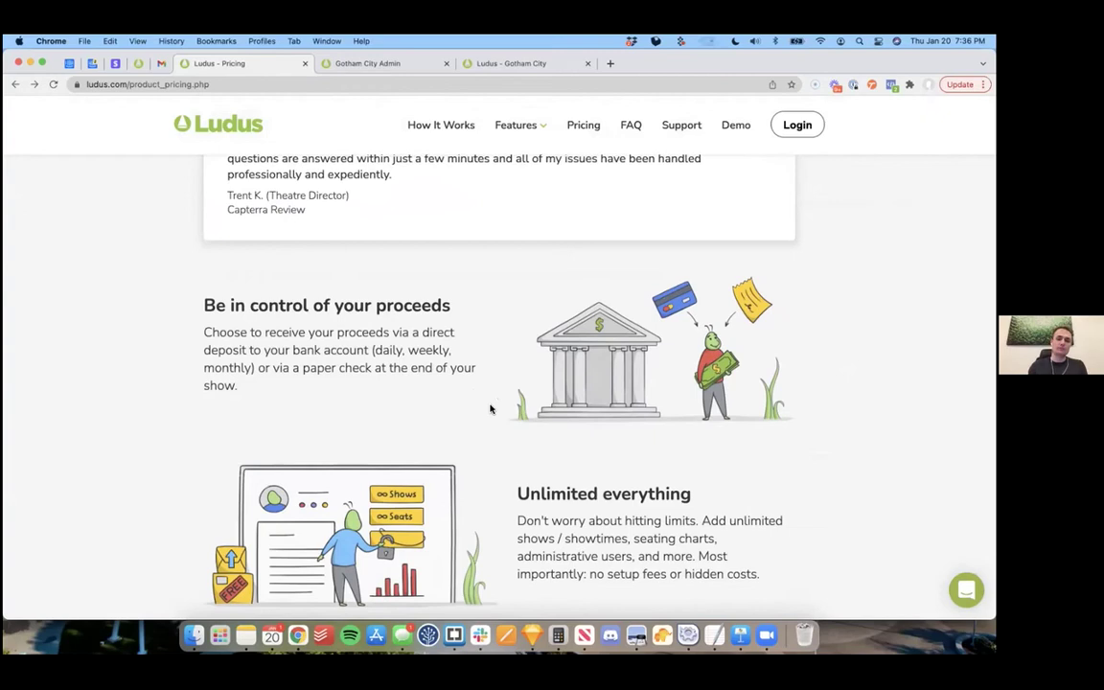
{"action": "scroll", "coordinate": [490, 410], "scroll_direction": "up", "scroll_amount": 10}
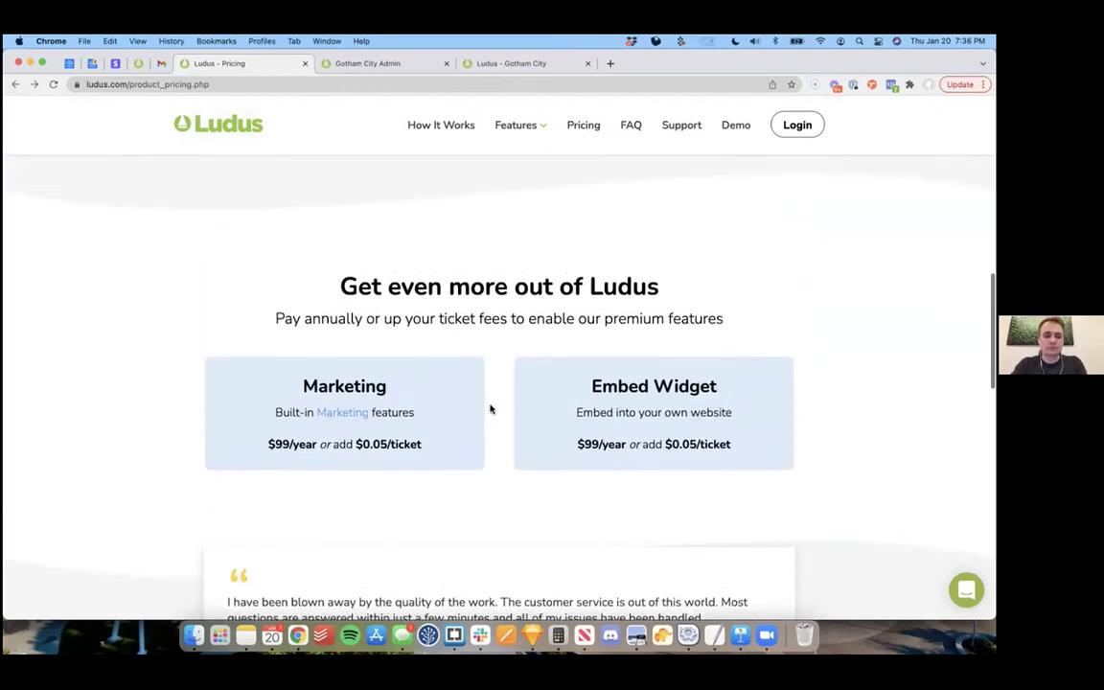
{"action": "scroll", "coordinate": [490, 410], "scroll_direction": "up", "scroll_amount": 5}
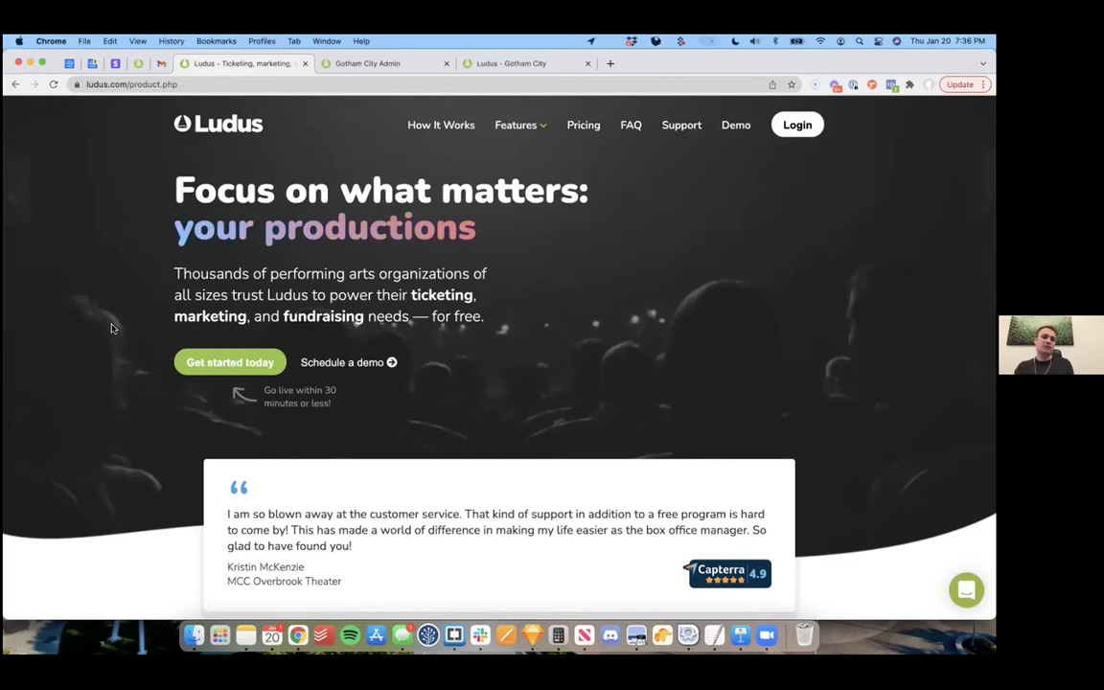
{"action": "left_click", "coordinate": [233, 369]}
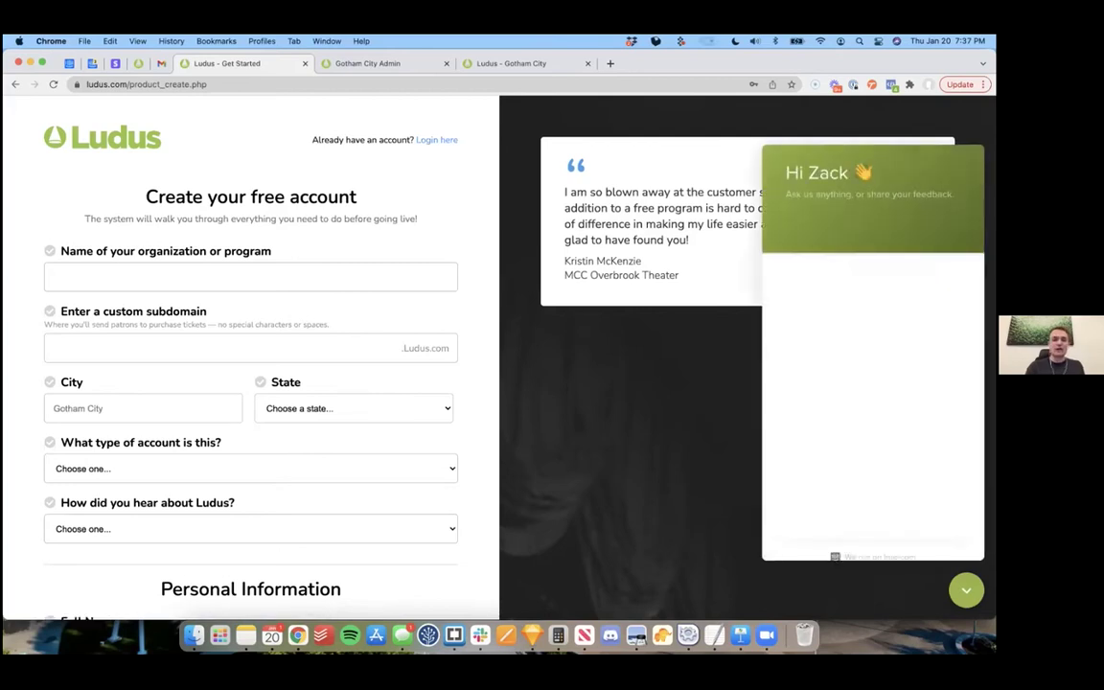
{"action": "left_click", "coordinate": [629, 428]}
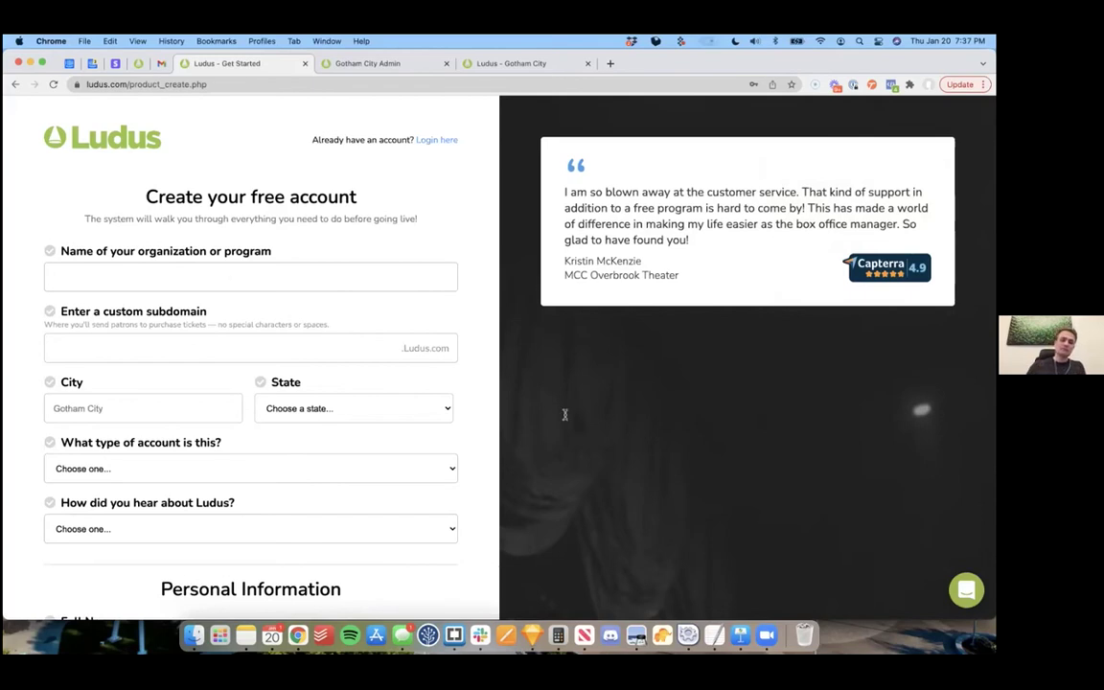
{"action": "left_click", "coordinate": [14, 84]}
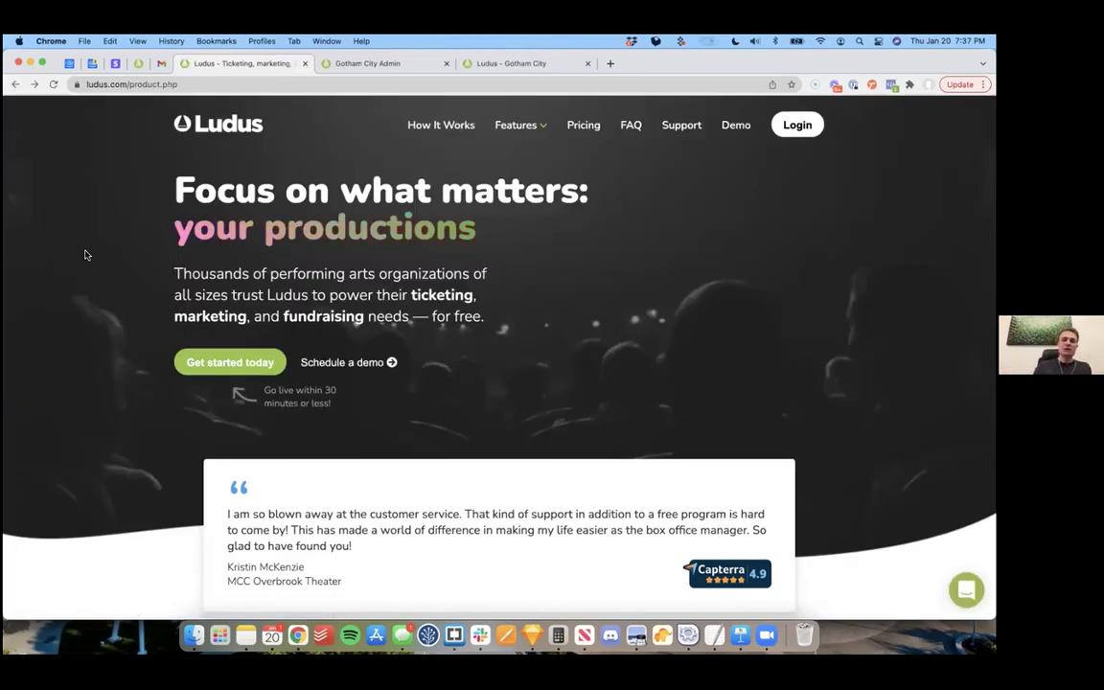
Step: Go to How It Works and scroll down to the Ticketing section and back up
{"action": "left_click", "coordinate": [456, 127]}
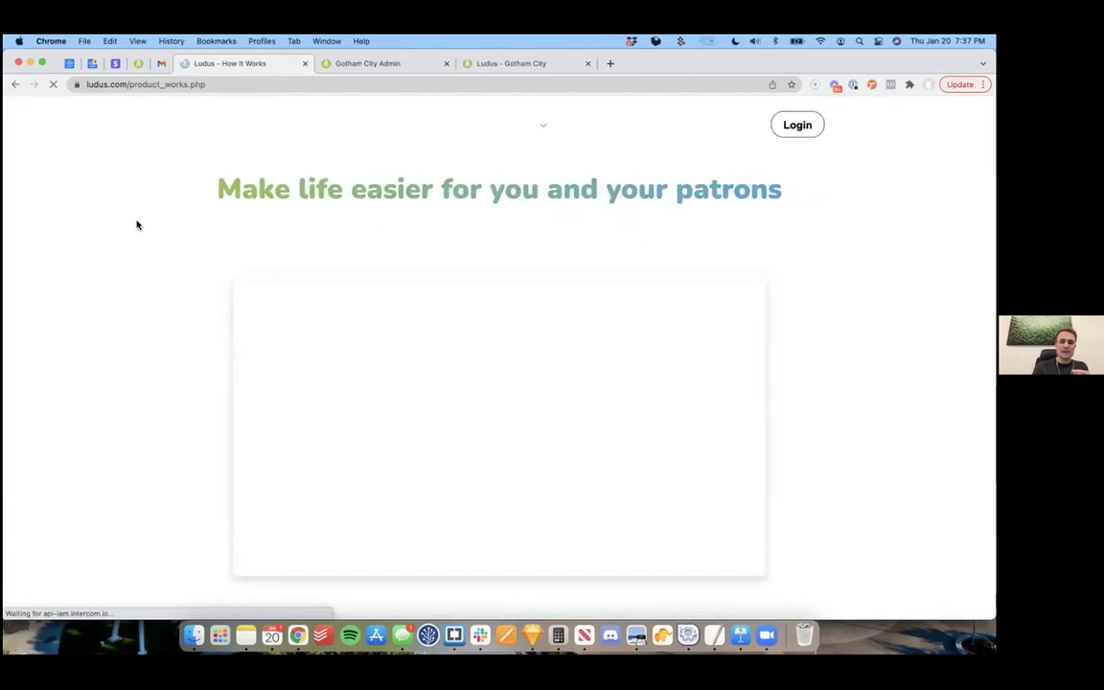
{"action": "scroll", "coordinate": [189, 361], "scroll_direction": "down", "scroll_amount": 5}
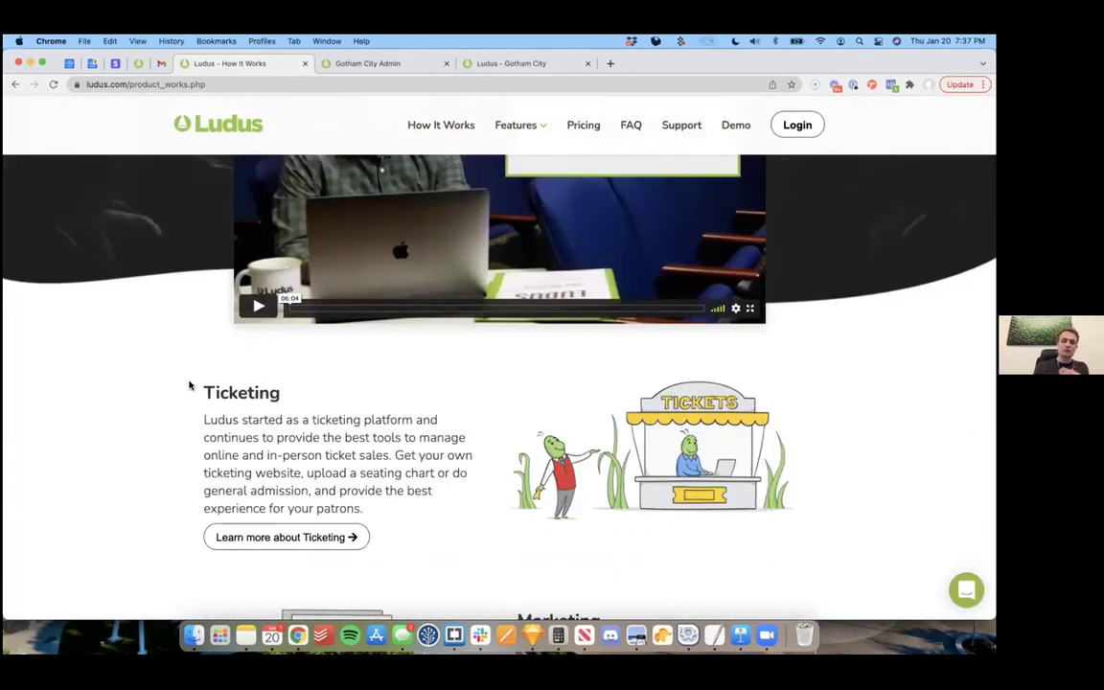
{"action": "scroll", "coordinate": [189, 386], "scroll_direction": "up", "scroll_amount": 5}
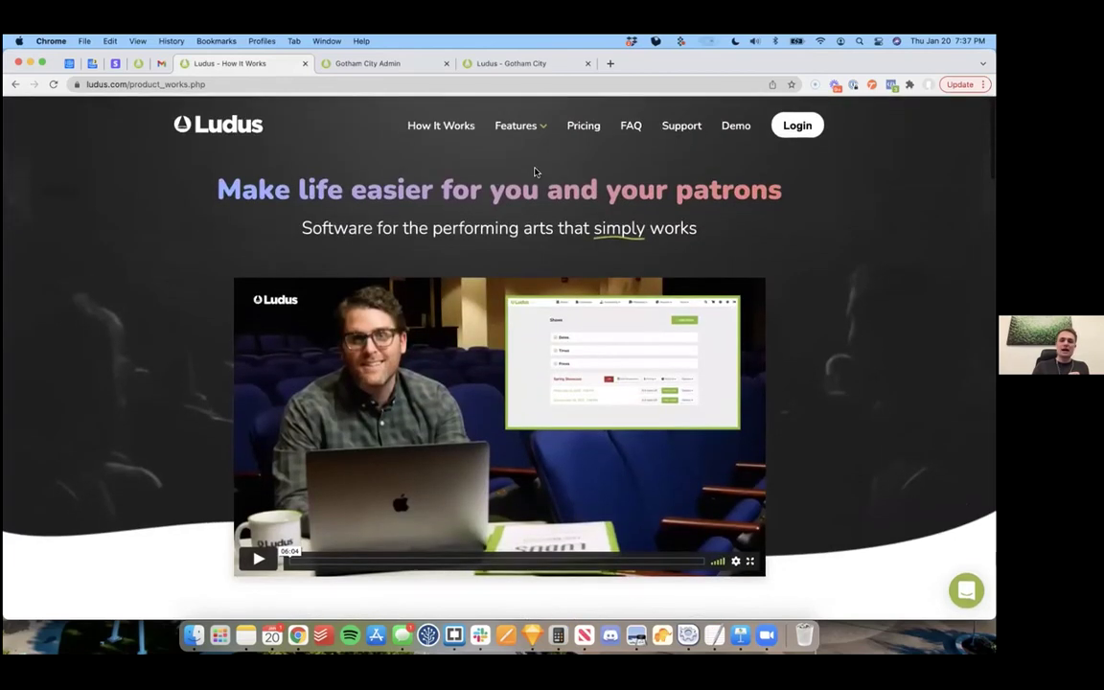
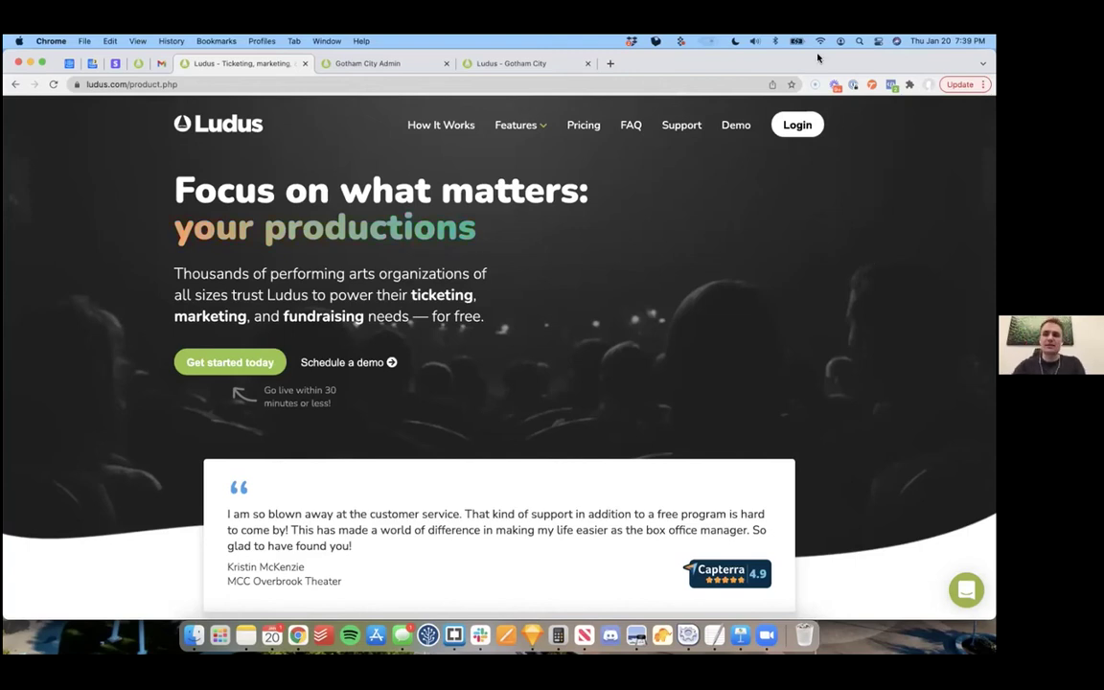
Step: Switch to the Gotham City Admin site and open its Passes page listing Gold, Silver and Bronze passes
{"action": "left_click_drag", "start_coordinate": [818, 59], "coordinate": [819, 93]}
{"action": "left_click", "coordinate": [369, 98]}
{"action": "left_click_drag", "start_coordinate": [845, 101], "coordinate": [846, 60]}
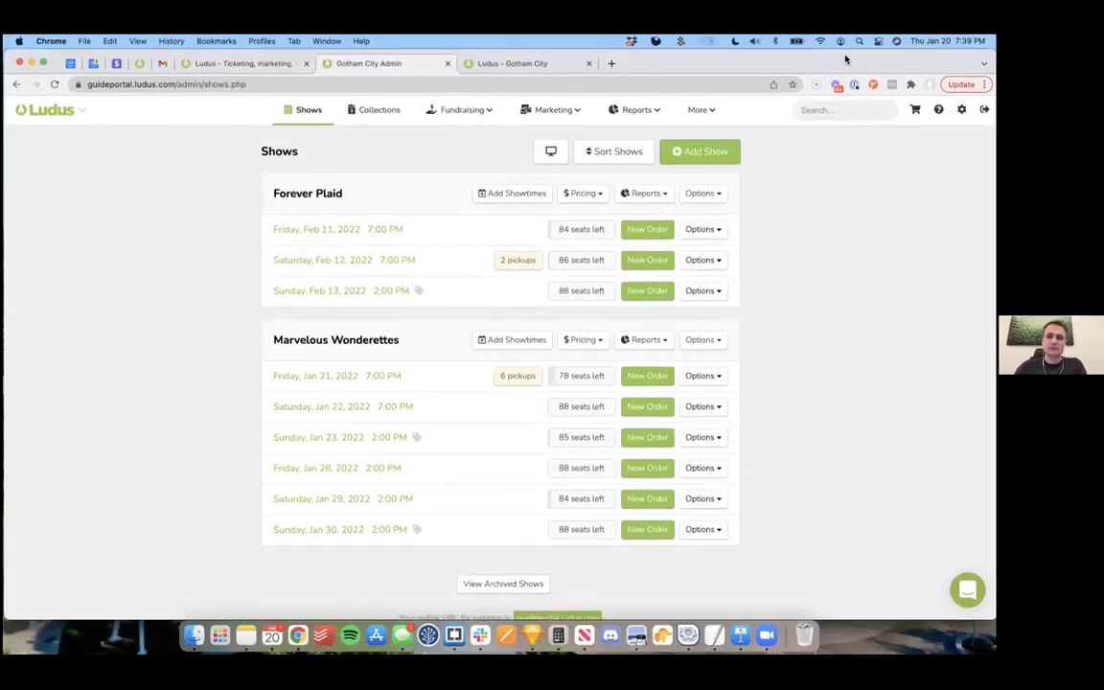
{"action": "left_click", "coordinate": [701, 109]}
{"action": "left_click", "coordinate": [721, 160]}
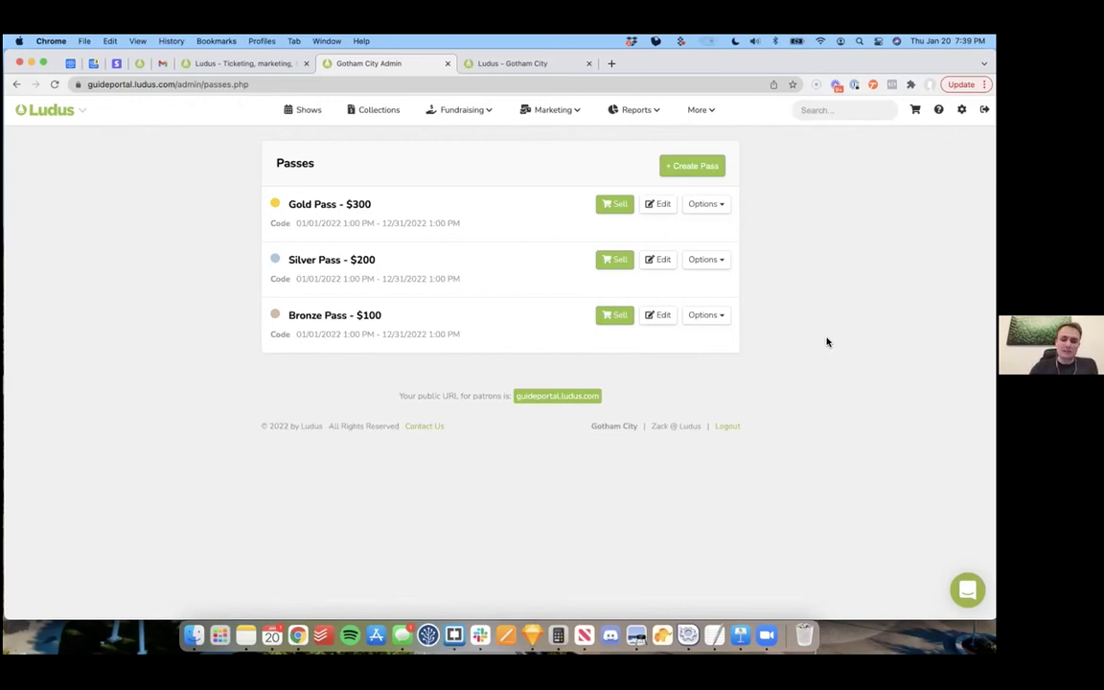
{"action": "left_click", "coordinate": [673, 166]}
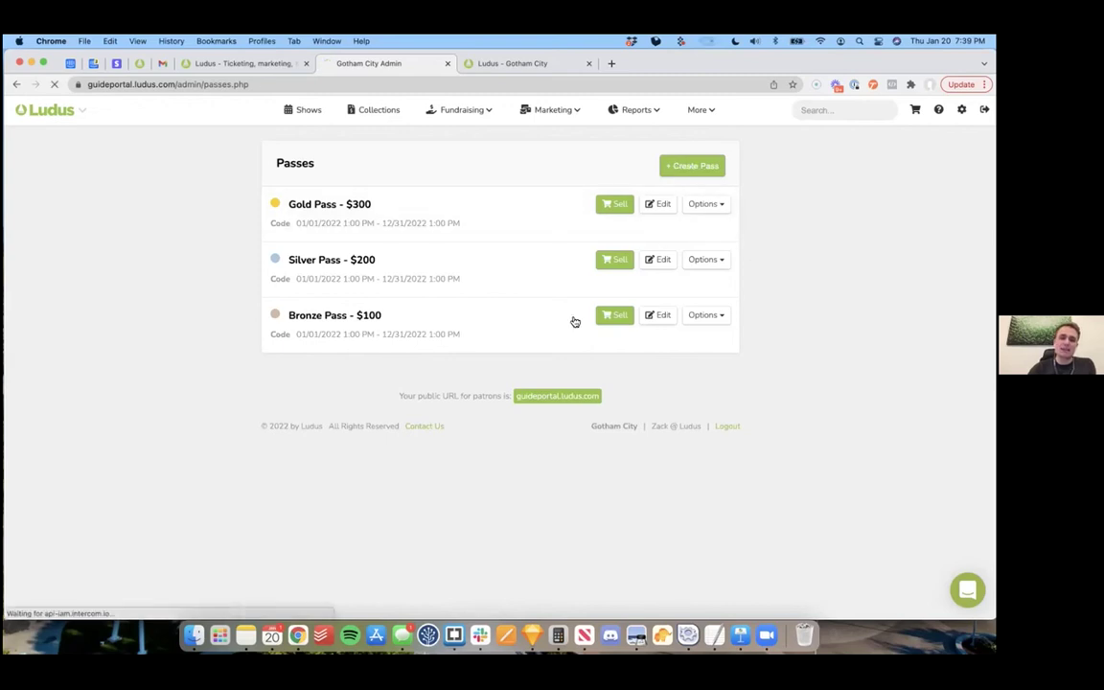
{"action": "scroll", "coordinate": [574, 320], "scroll_direction": "down", "scroll_amount": 5}
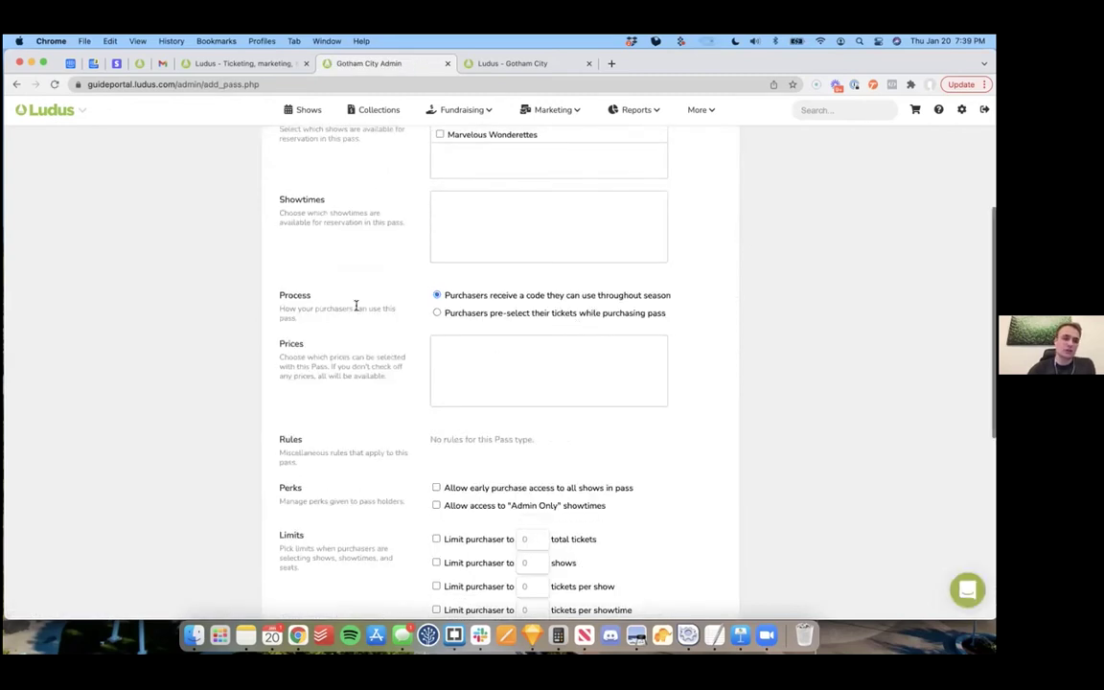
{"action": "left_click", "coordinate": [16, 84]}
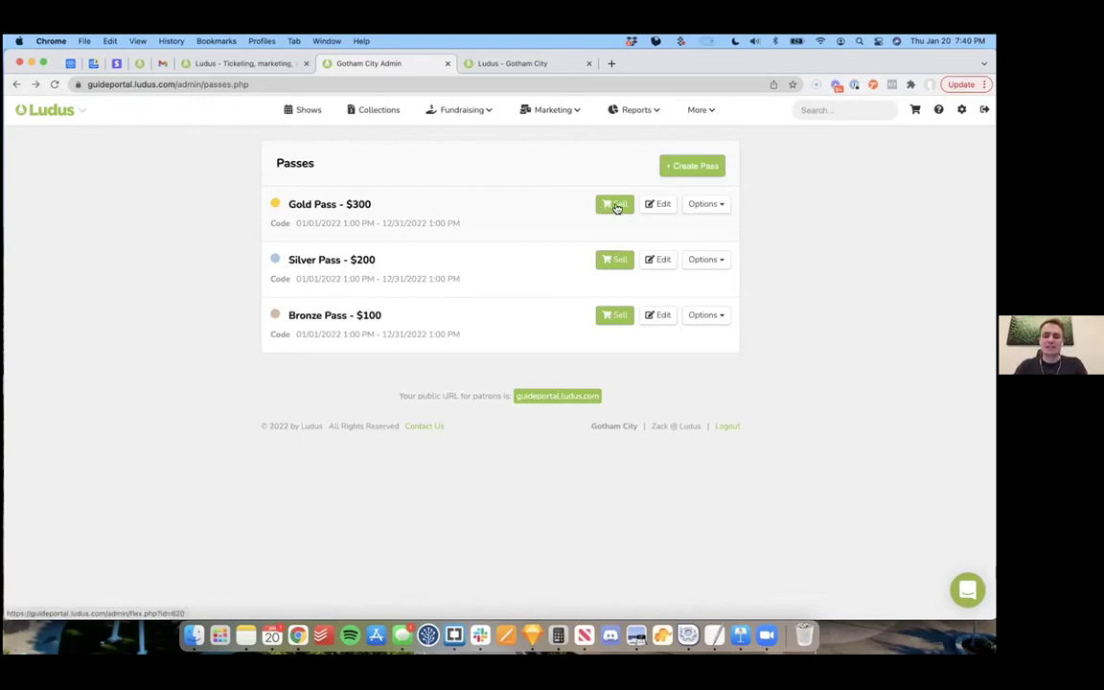
{"action": "left_click_drag", "start_coordinate": [782, 64], "coordinate": [782, 119]}
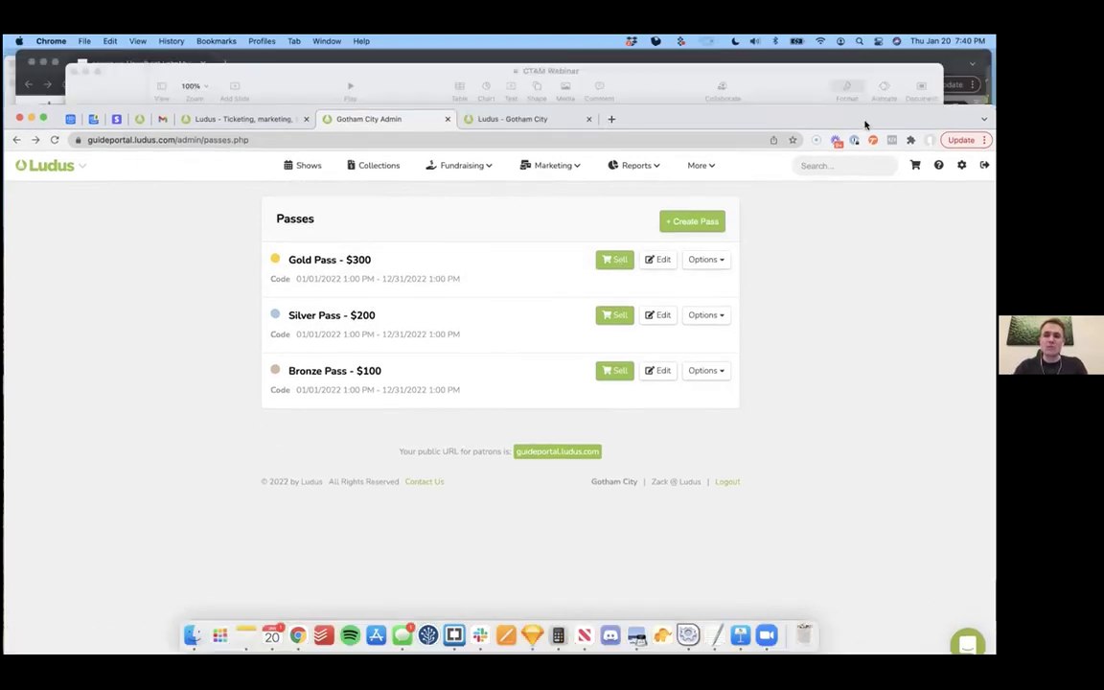
{"action": "left_click", "coordinate": [532, 120]}
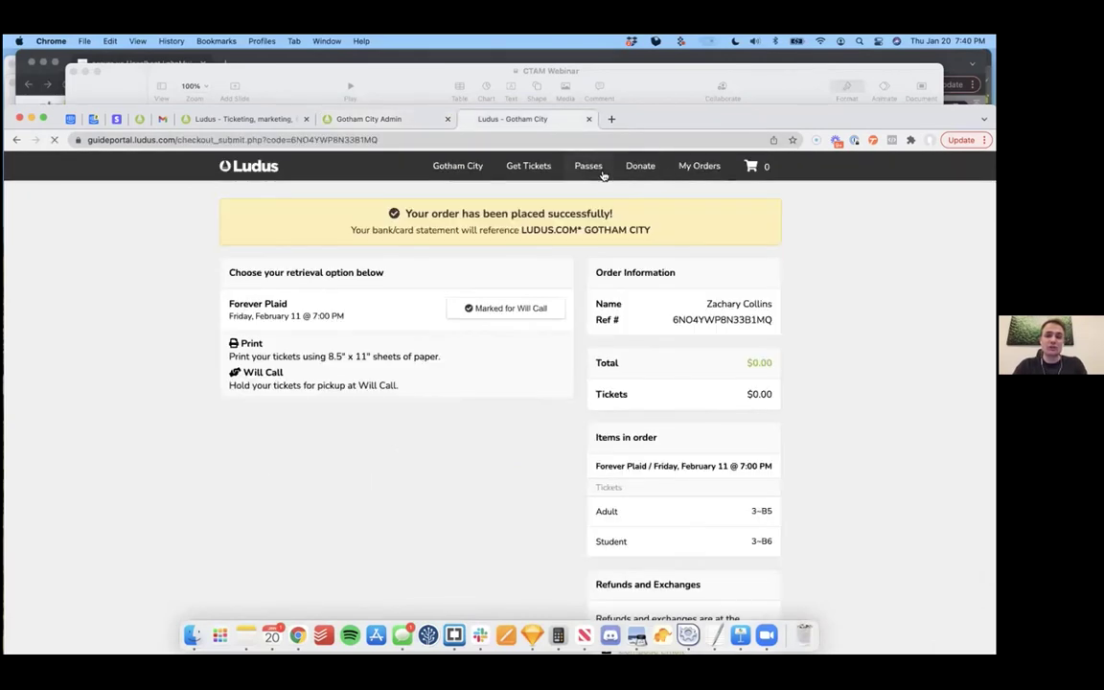
{"action": "left_click", "coordinate": [588, 165]}
{"action": "left_click", "coordinate": [433, 274]}
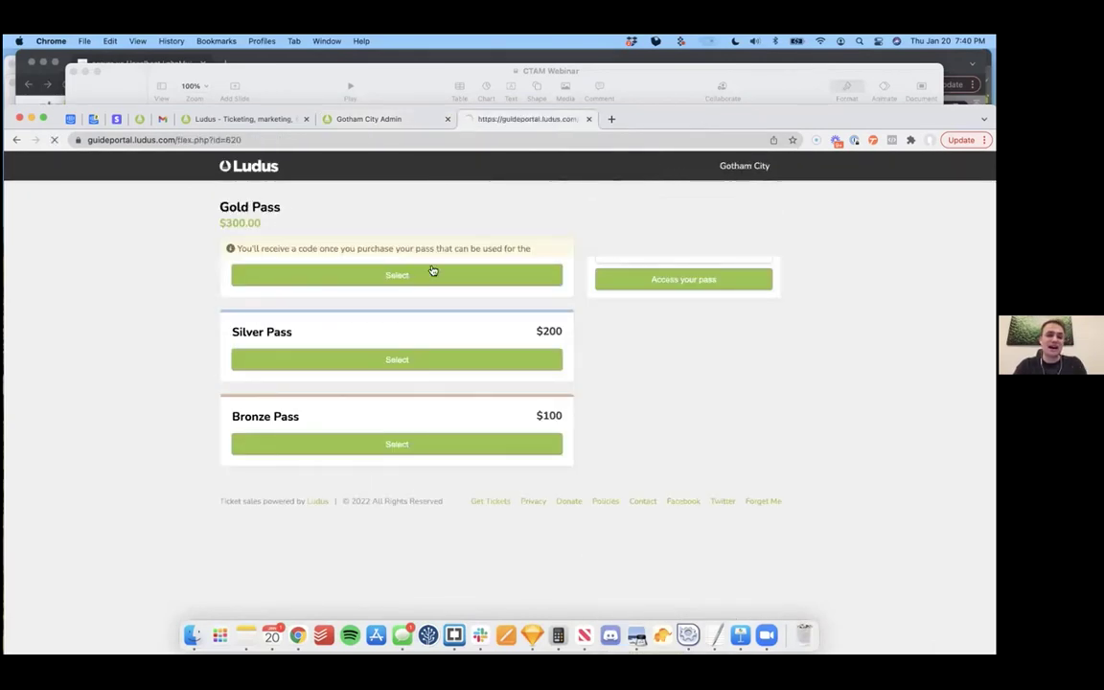
{"action": "left_click", "coordinate": [662, 239]}
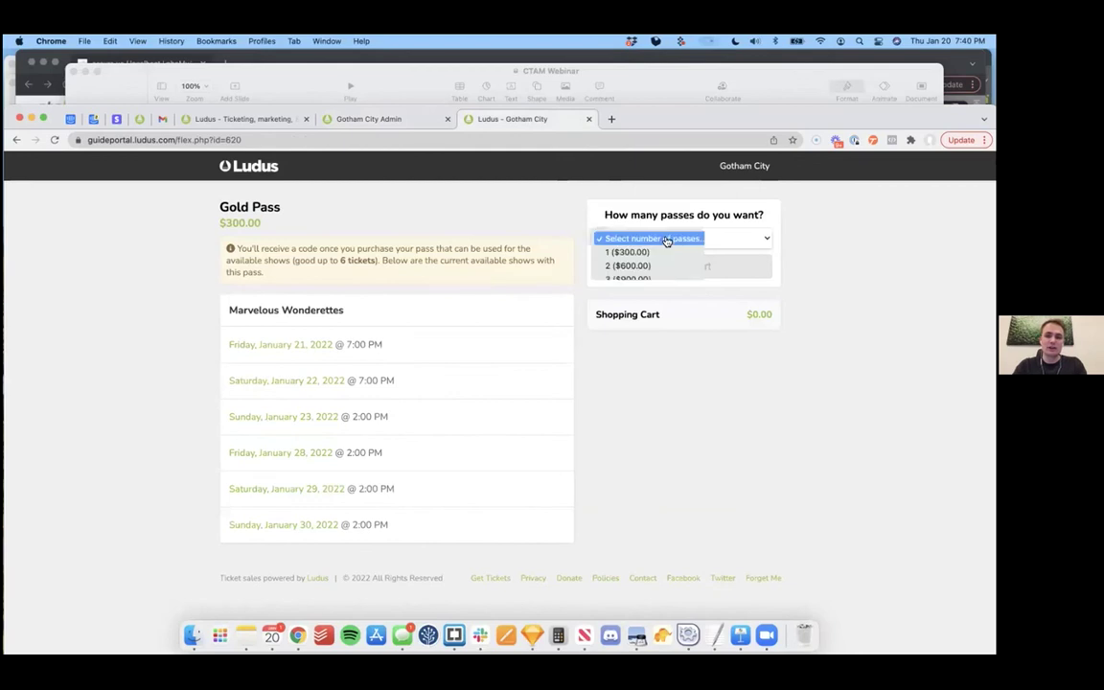
{"action": "left_click", "coordinate": [670, 252]}
{"action": "left_click", "coordinate": [669, 239]}
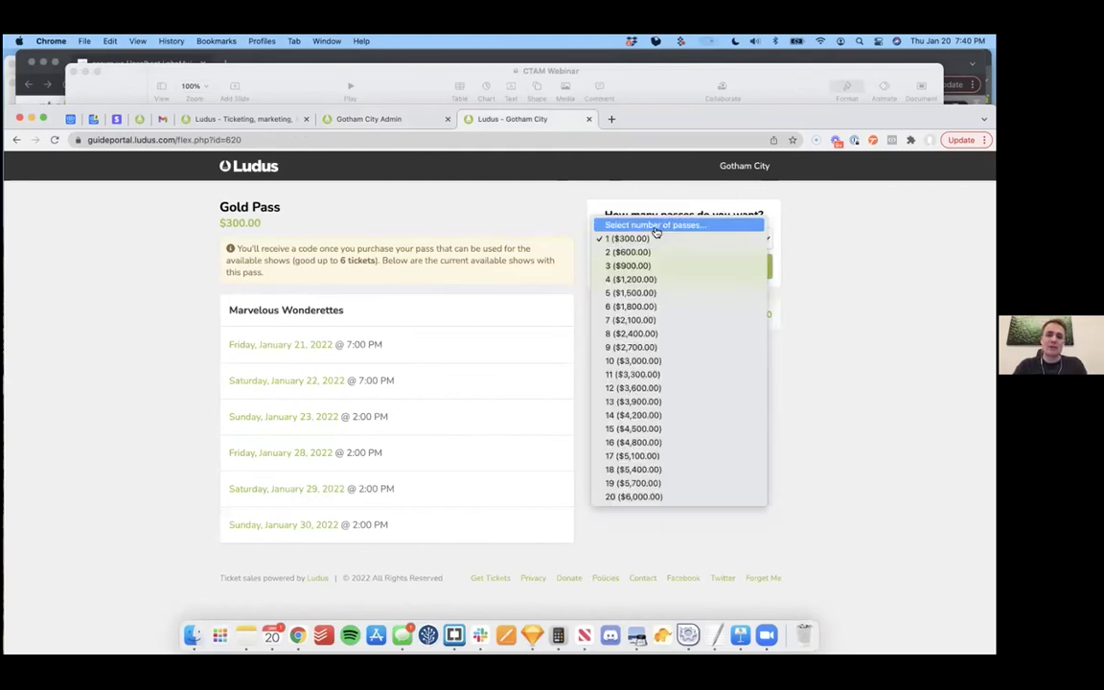
{"action": "left_click", "coordinate": [655, 219]}
{"action": "left_click", "coordinate": [388, 119]}
{"action": "left_click_drag", "start_coordinate": [862, 118], "coordinate": [863, 61]}
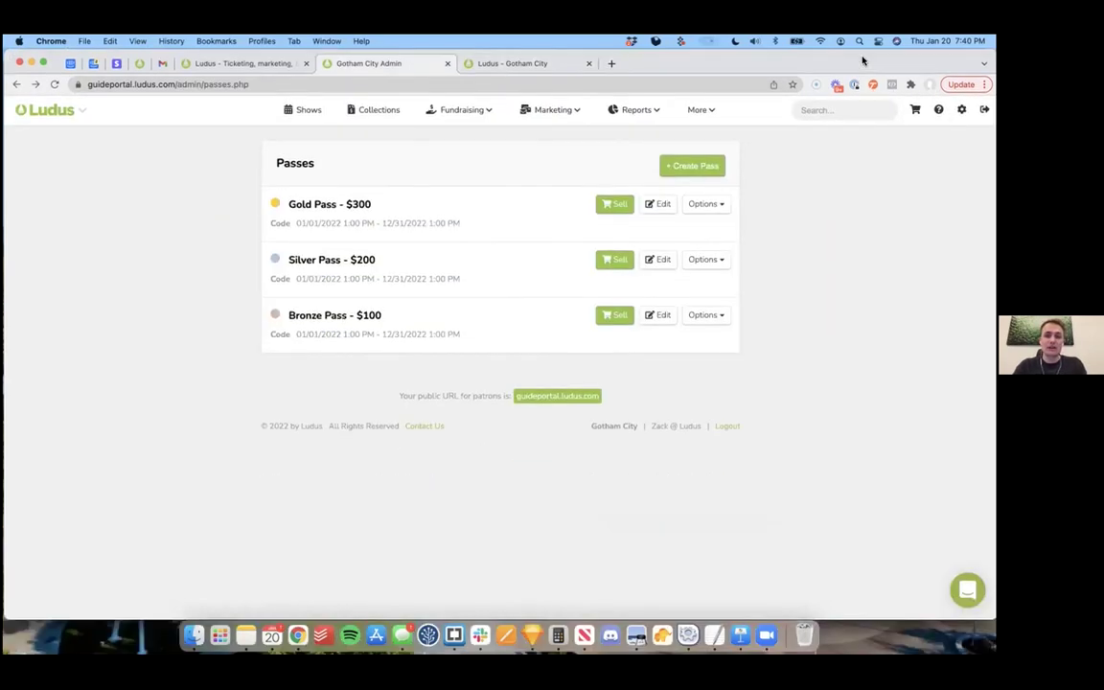
Step: Add one $300 Gold Pass to the cart and proceed to checkout
{"action": "left_click", "coordinate": [619, 209]}
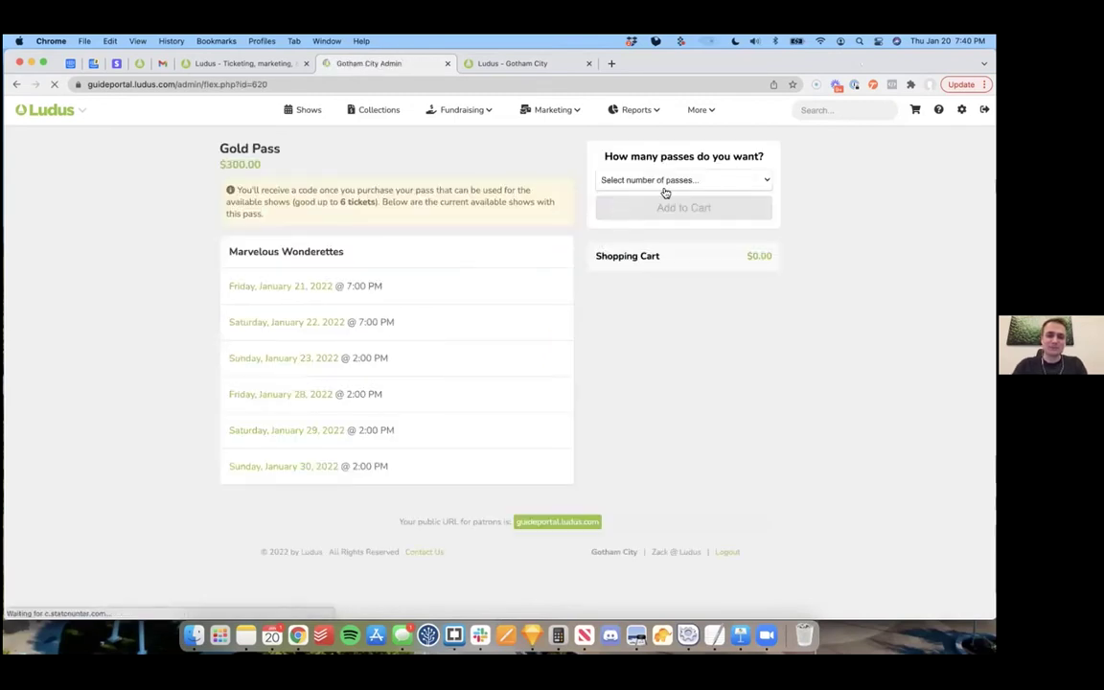
{"action": "left_click", "coordinate": [680, 183]}
{"action": "left_click", "coordinate": [671, 194]}
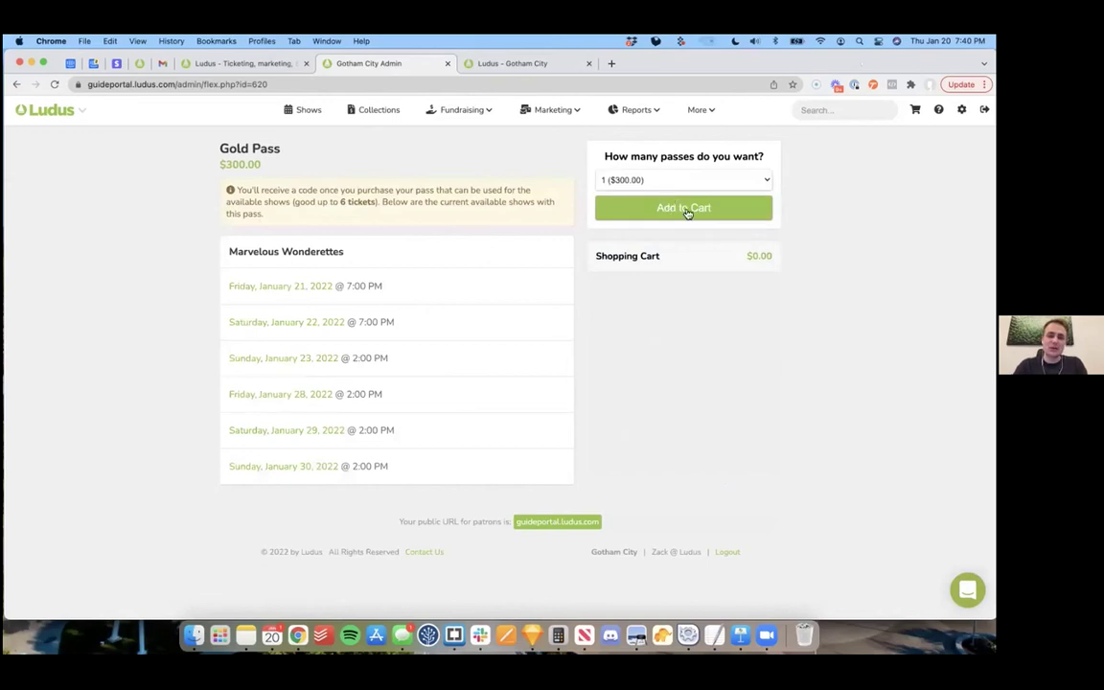
{"action": "left_click", "coordinate": [686, 210]}
{"action": "left_click", "coordinate": [684, 164]}
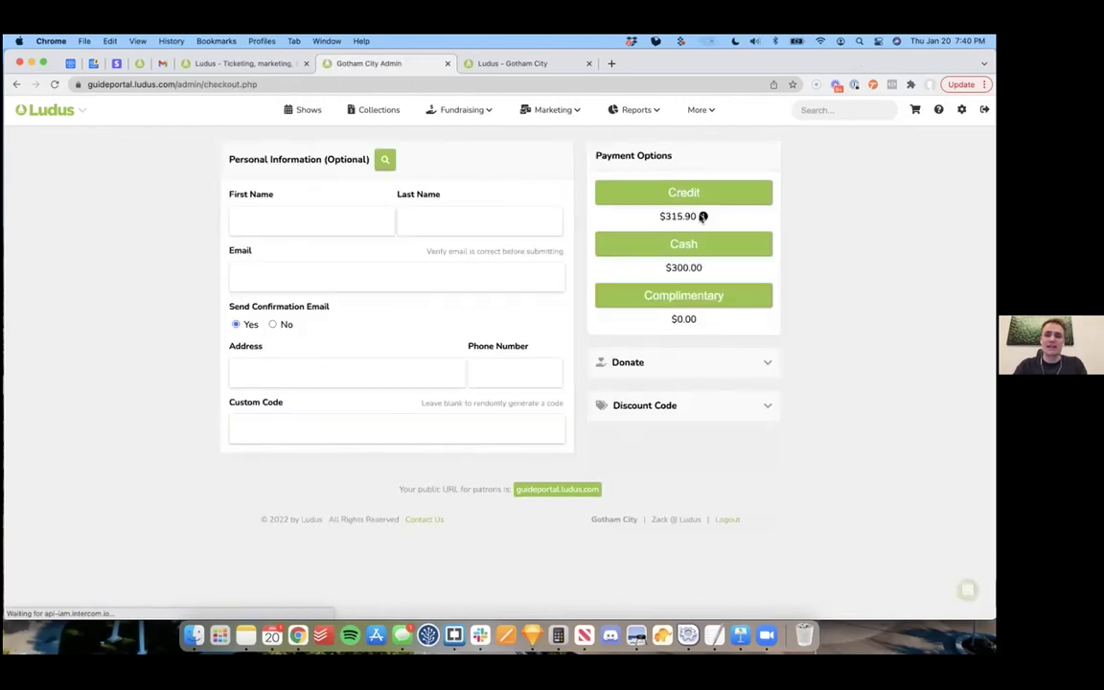
Step: Check out for the existing patron found by e-mail, paying cash, then go to the Gmail inbox
{"action": "left_click", "coordinate": [387, 158]}
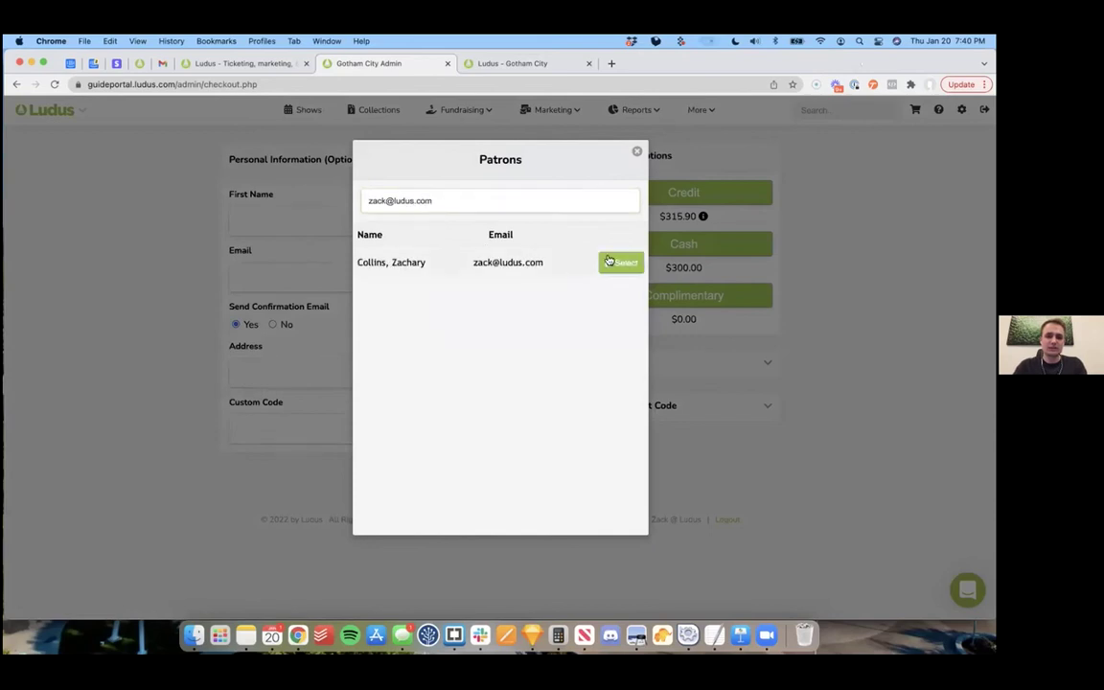
{"action": "left_click", "coordinate": [620, 262]}
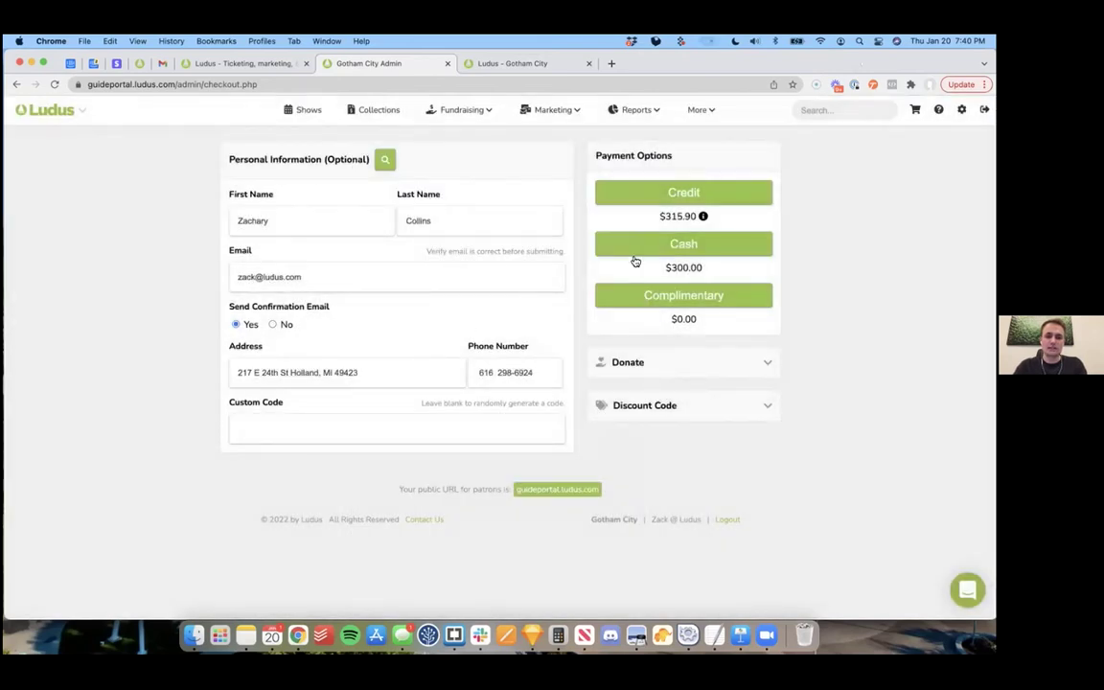
{"action": "left_click", "coordinate": [684, 246]}
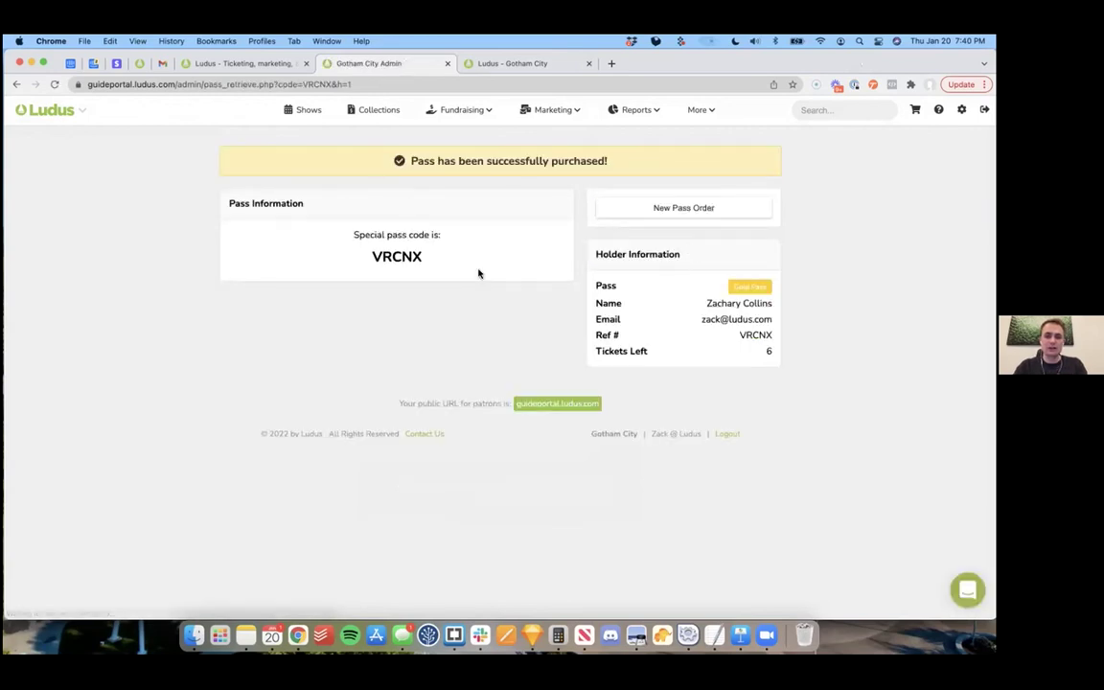
{"action": "double_click", "coordinate": [403, 257]}
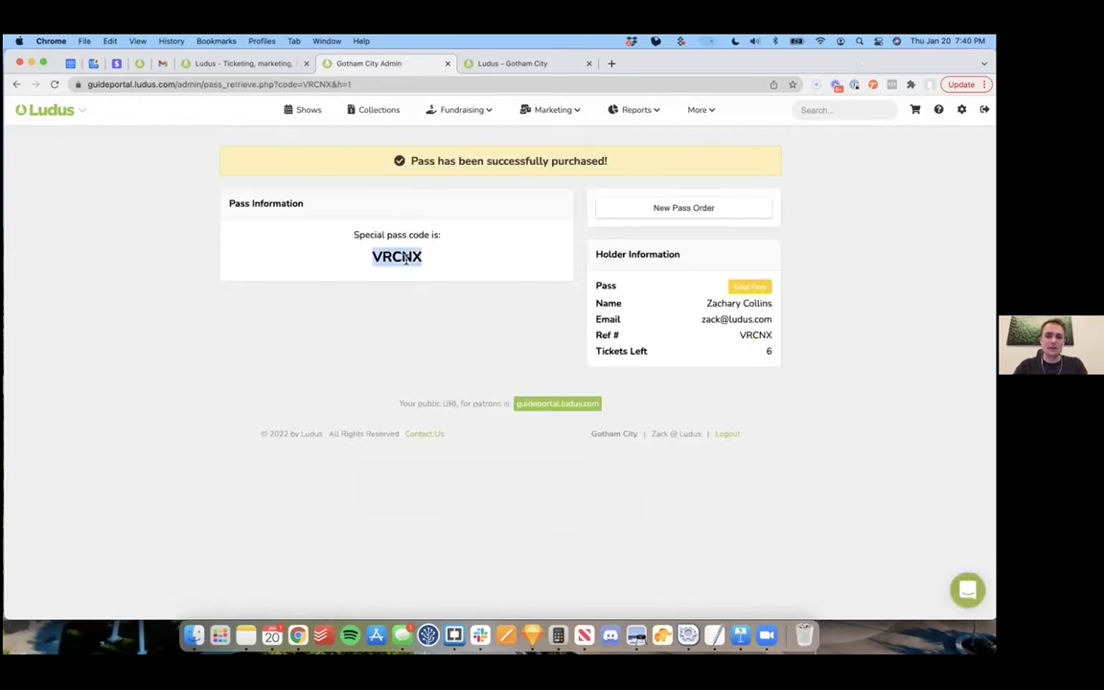
{"action": "left_click", "coordinate": [349, 328]}
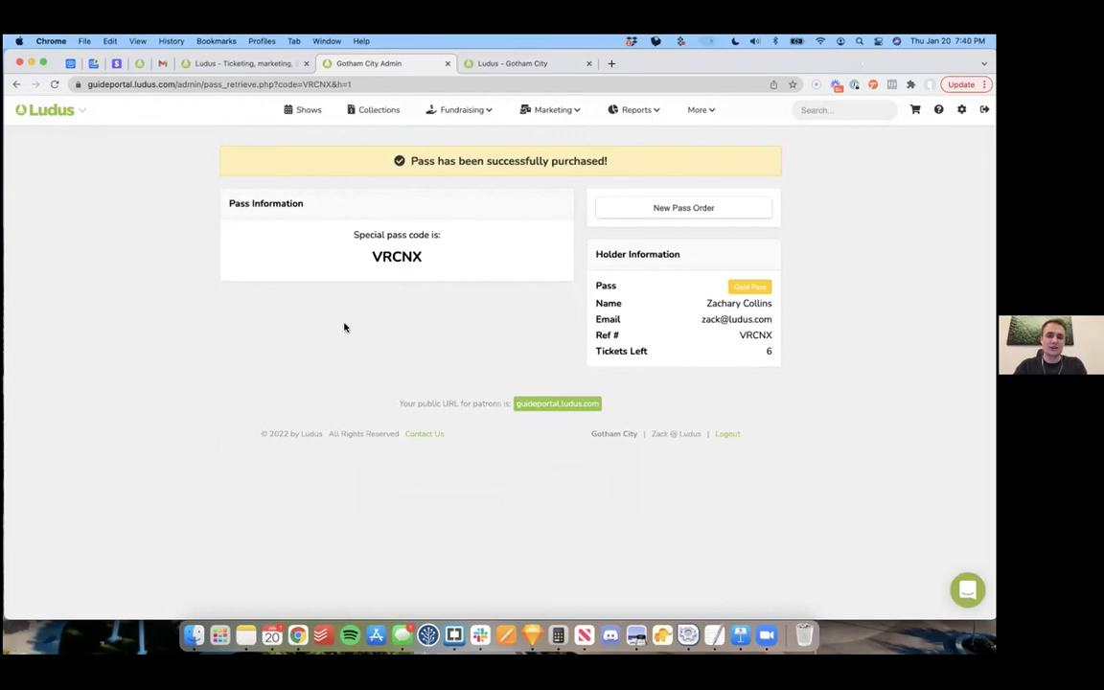
{"action": "left_click", "coordinate": [162, 64]}
{"action": "left_click", "coordinate": [73, 218]}
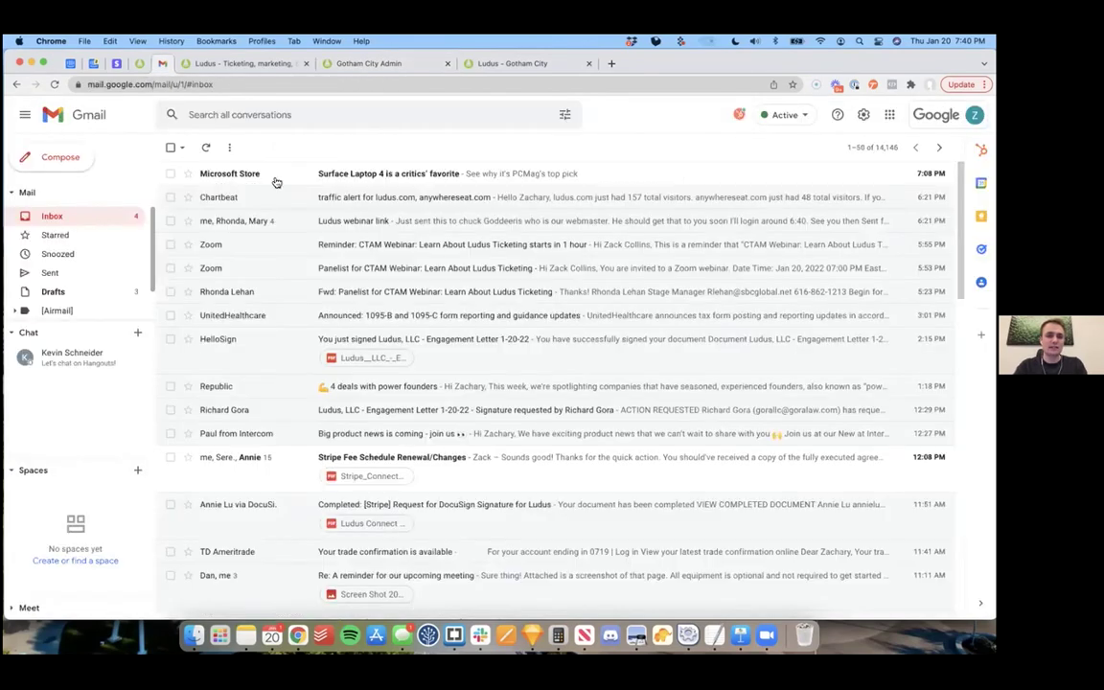
Step: Refresh Gmail, open the '[Ludus] Pass order confirmation' email and follow View your pass
{"action": "left_click", "coordinate": [205, 147]}
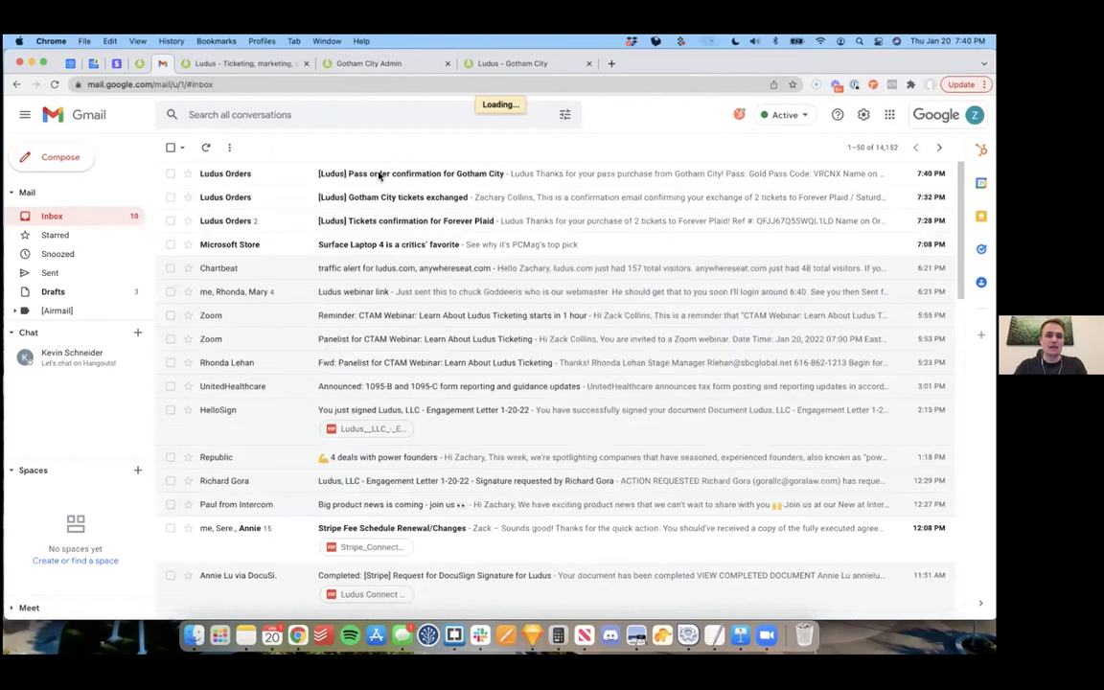
{"action": "left_click", "coordinate": [386, 179]}
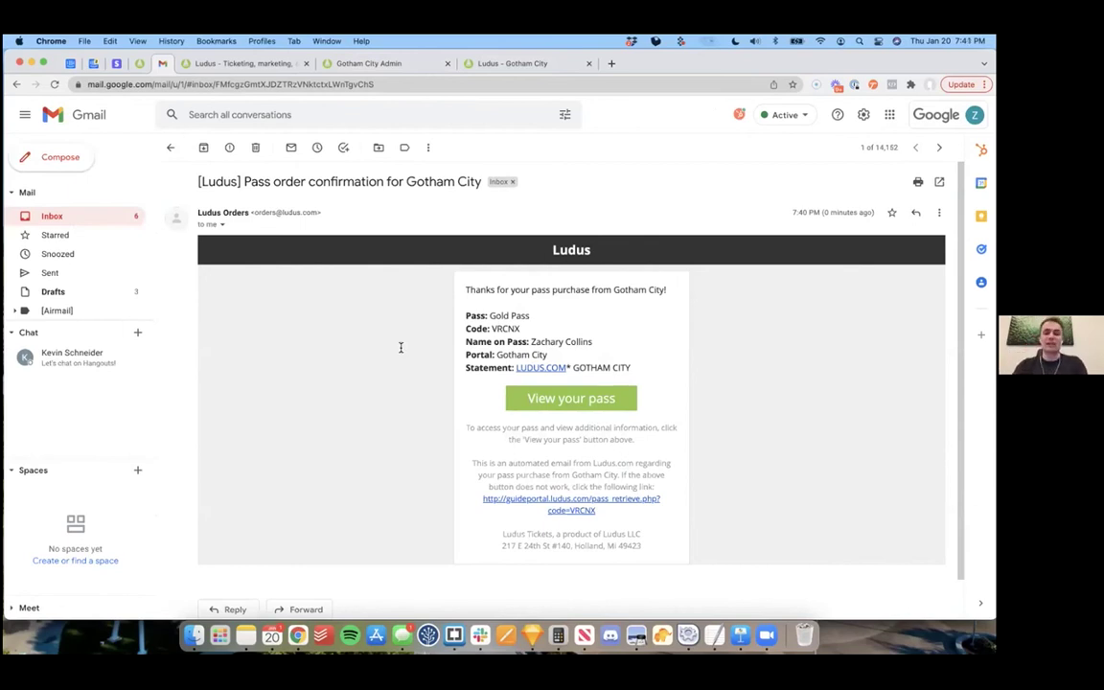
{"action": "scroll", "coordinate": [460, 346], "scroll_direction": "down", "scroll_amount": 1}
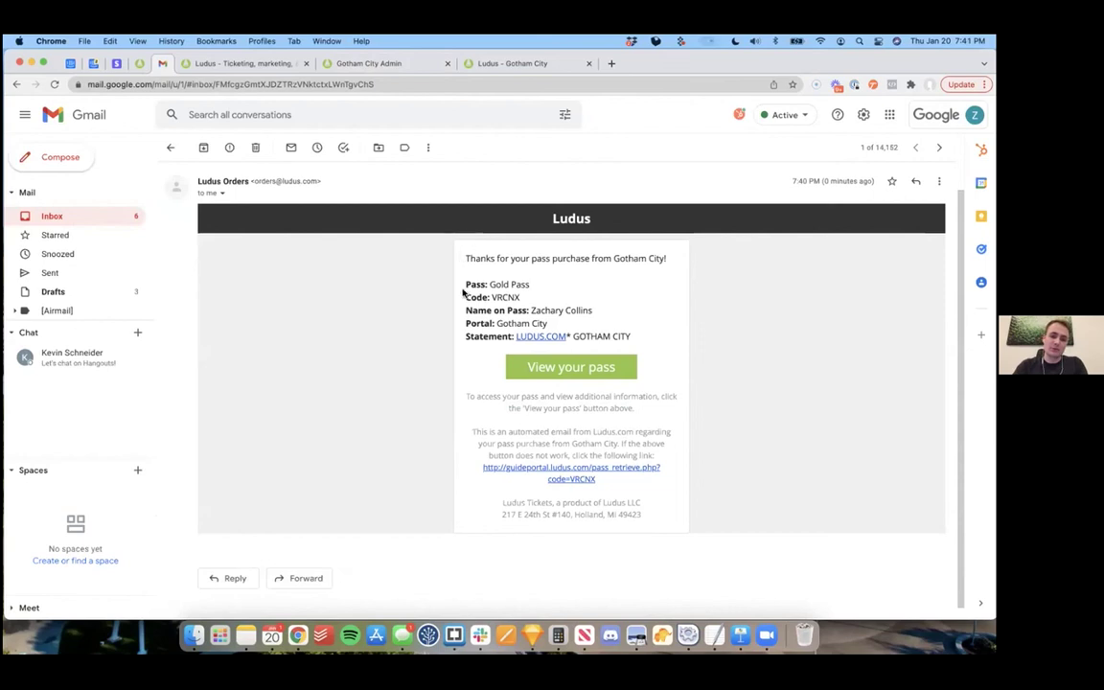
{"action": "left_click", "coordinate": [559, 371]}
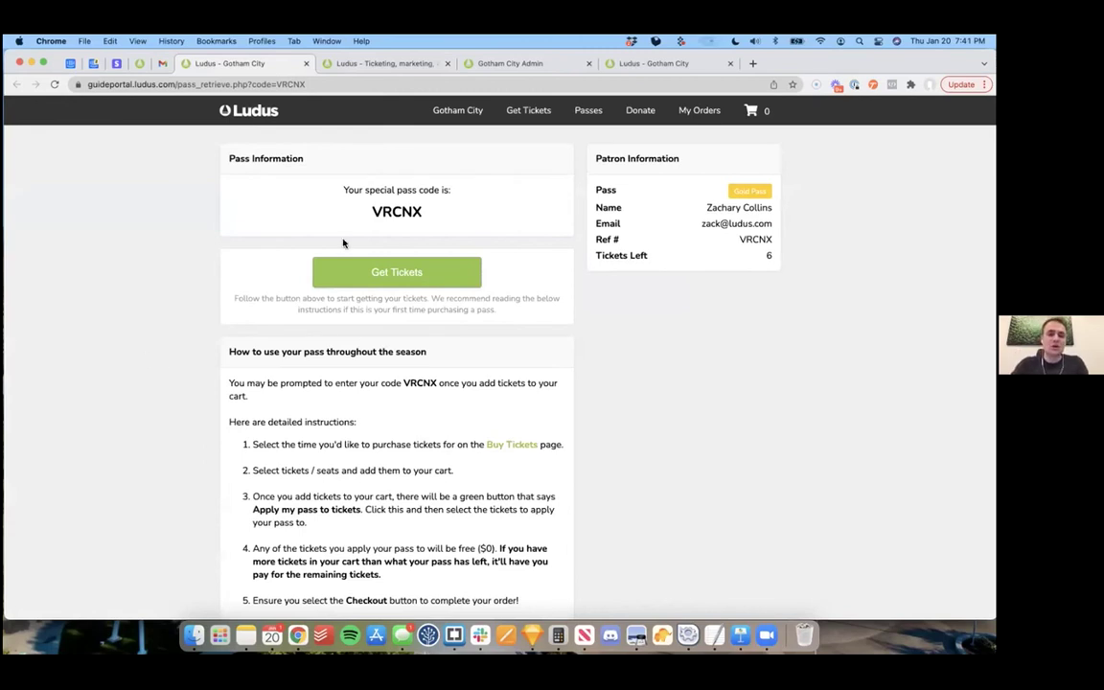
Step: Use the pass's Get Tickets portal to pick the Friday, January 21, 2022 showing
{"action": "scroll", "coordinate": [576, 308], "scroll_direction": "down", "scroll_amount": 2}
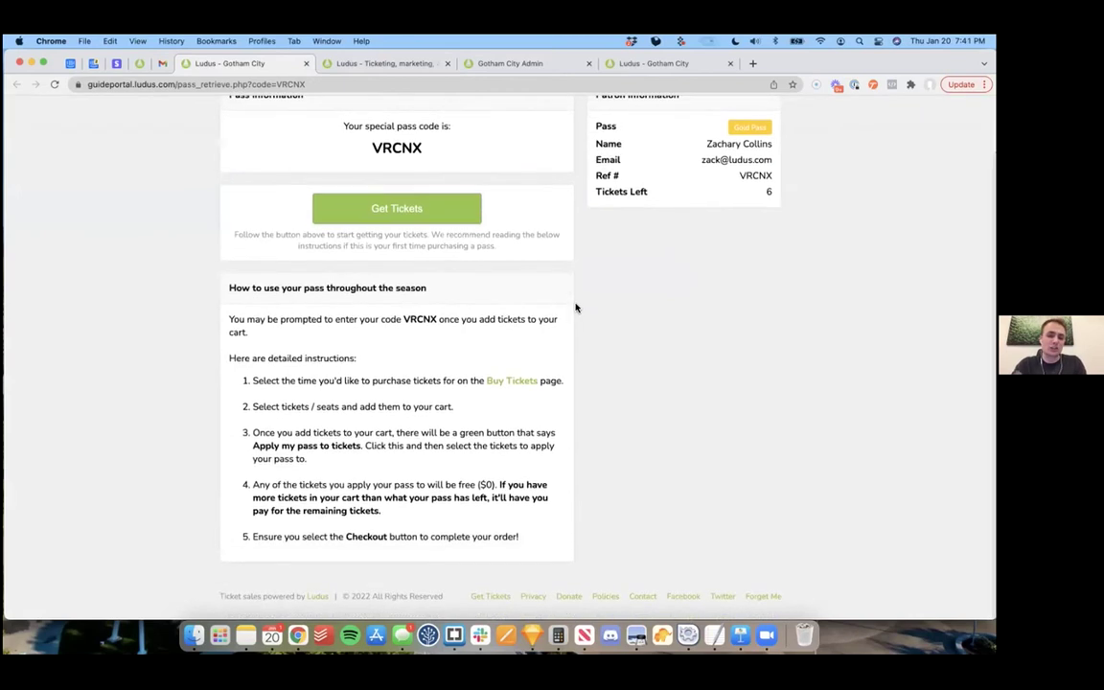
{"action": "scroll", "coordinate": [576, 308], "scroll_direction": "up", "scroll_amount": 2}
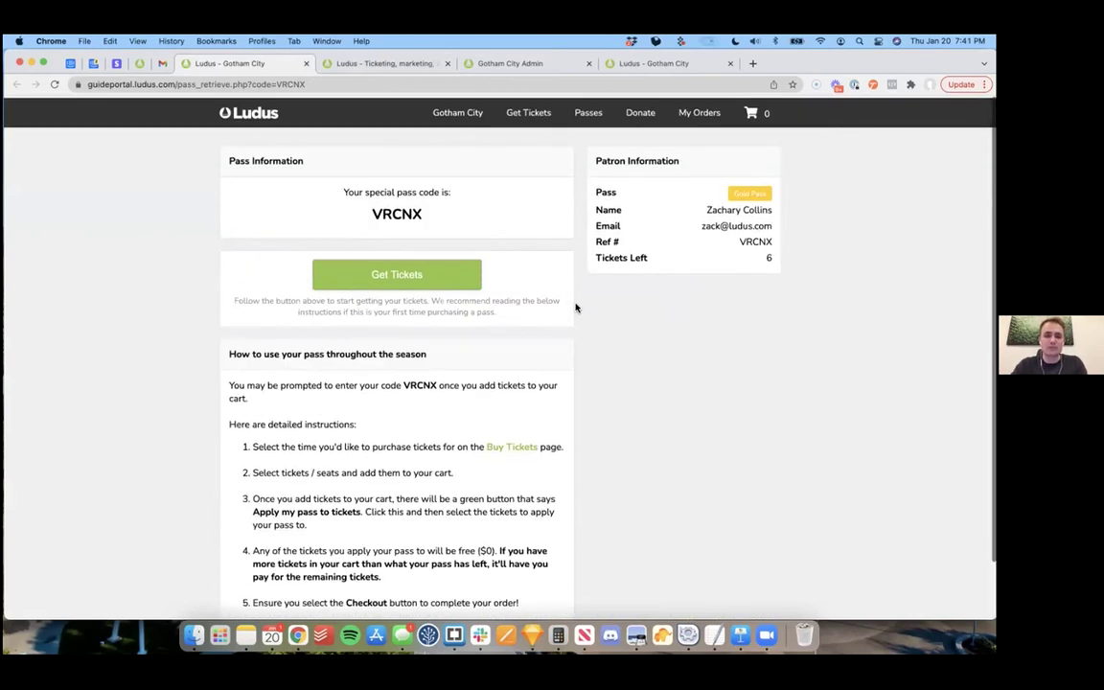
{"action": "left_click", "coordinate": [391, 272]}
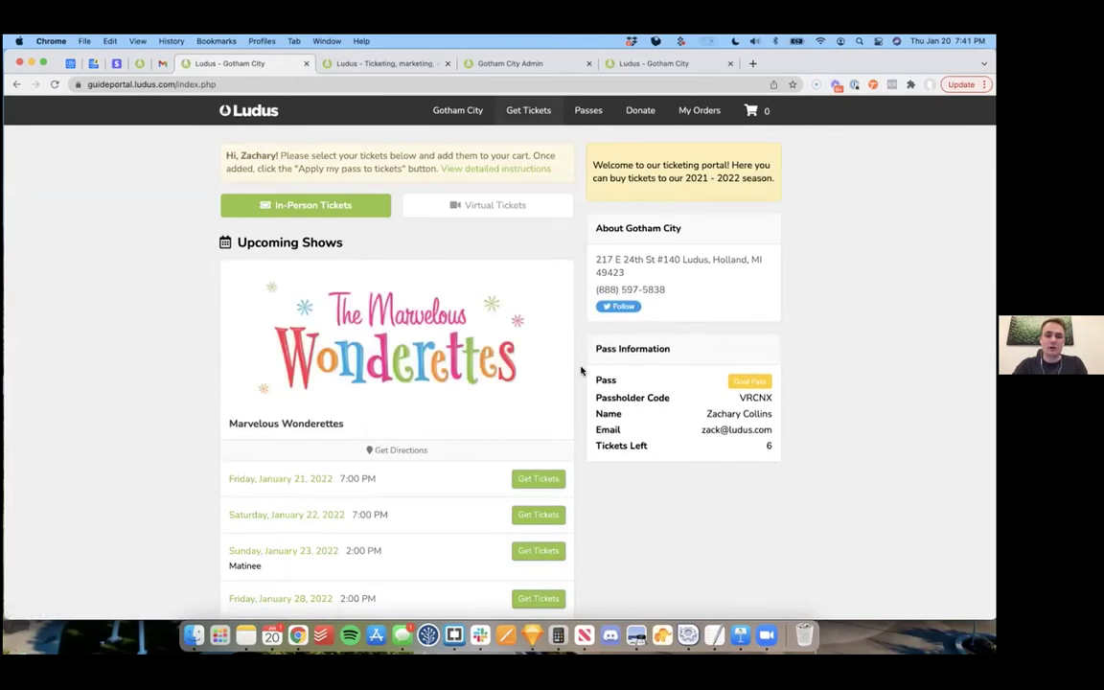
{"action": "scroll", "coordinate": [581, 370], "scroll_direction": "down", "scroll_amount": 3}
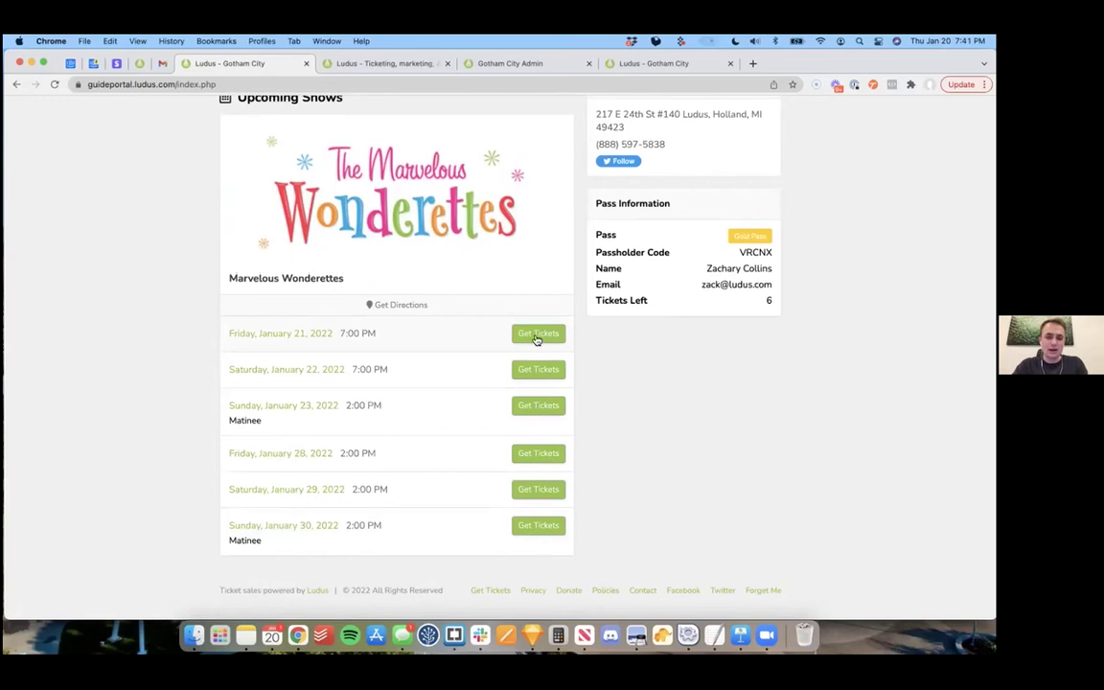
{"action": "left_click", "coordinate": [538, 335]}
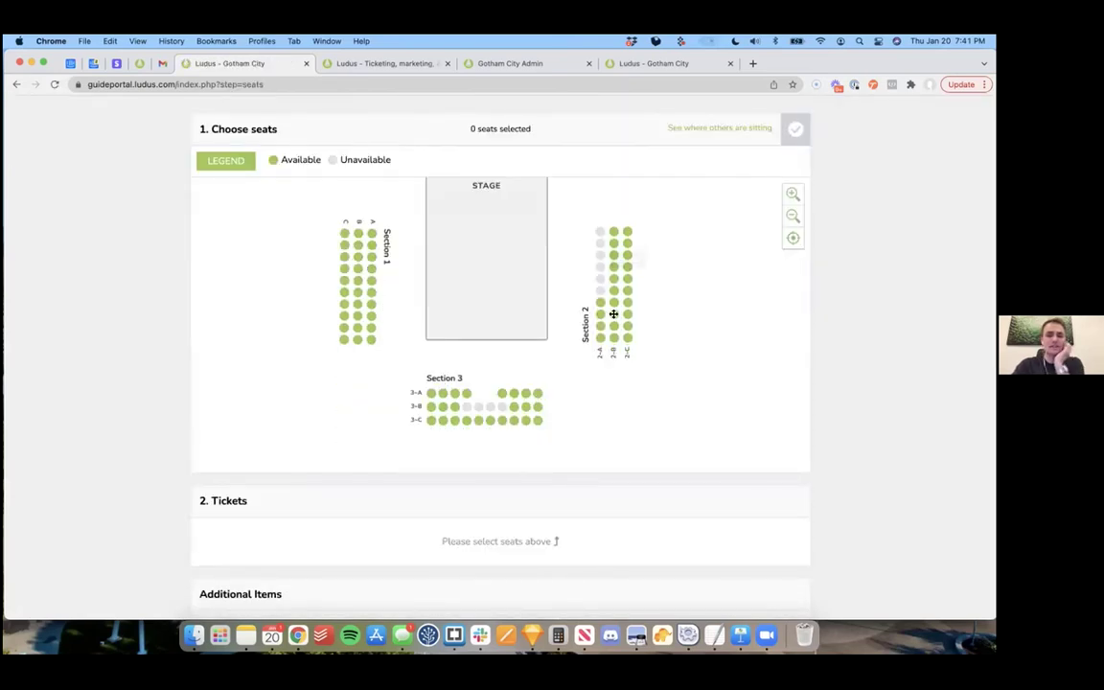
Step: Select seats 2-B3 and 2-B4 and add the four $20 Adult tickets to the cart, skipping T-shirts
{"action": "left_click", "coordinate": [614, 322]}
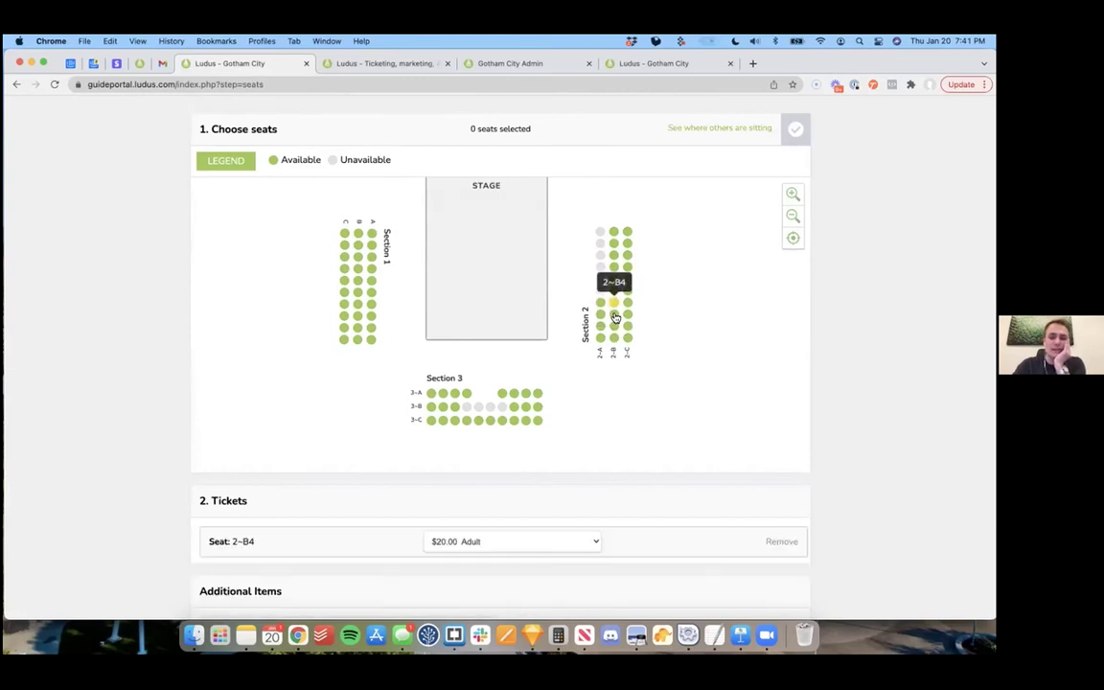
{"action": "left_click", "coordinate": [616, 332]}
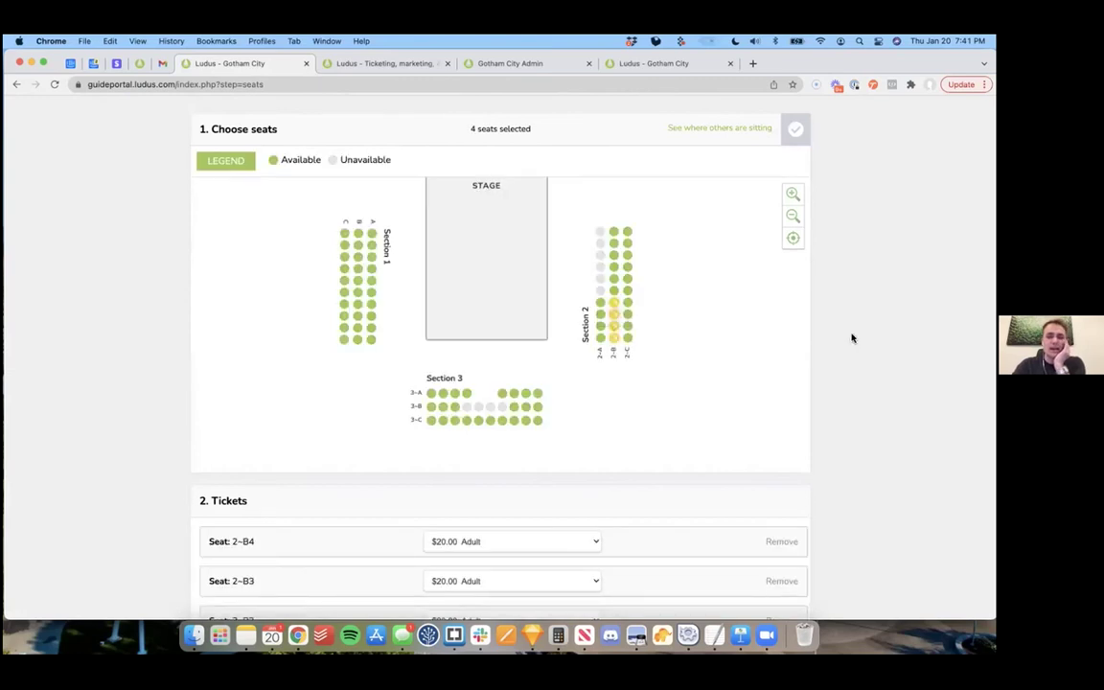
{"action": "scroll", "coordinate": [852, 337], "scroll_direction": "down", "scroll_amount": 5}
{"action": "scroll", "coordinate": [852, 337], "scroll_direction": "down", "scroll_amount": 4}
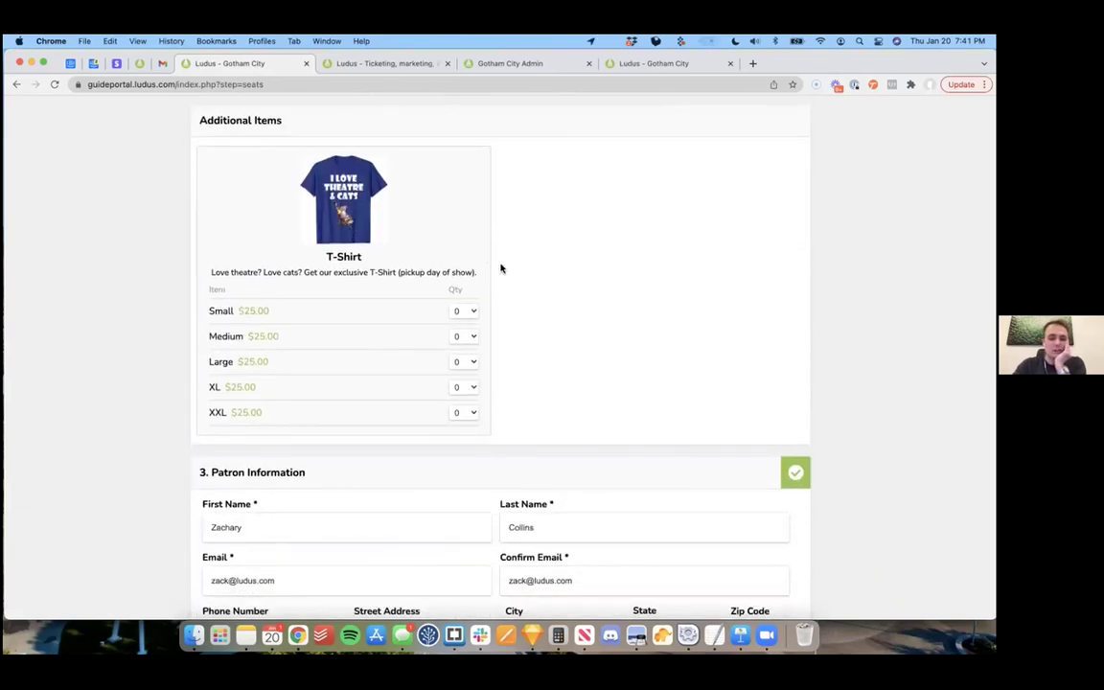
{"action": "scroll", "coordinate": [508, 327], "scroll_direction": "down", "scroll_amount": 4}
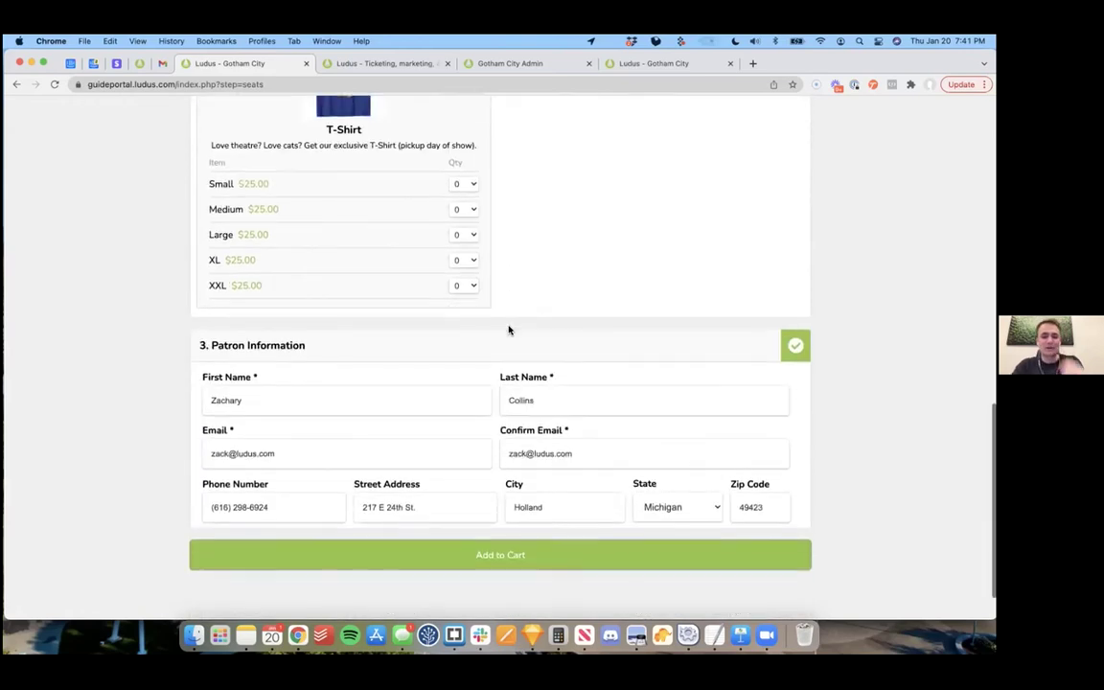
{"action": "scroll", "coordinate": [510, 234], "scroll_direction": "up", "scroll_amount": 4}
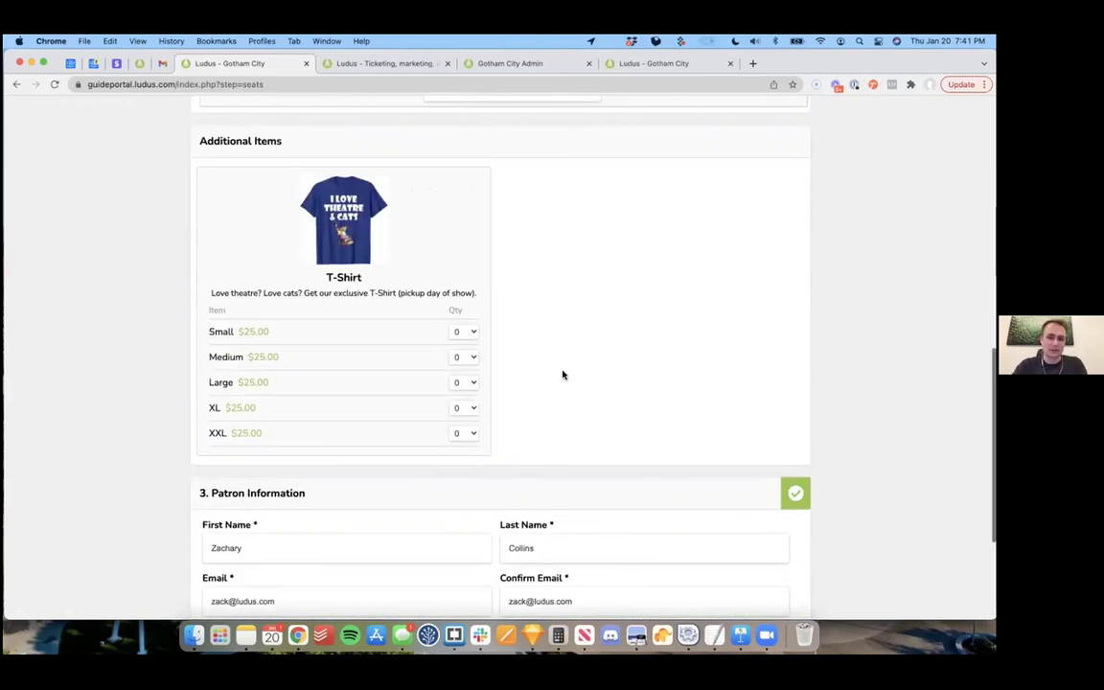
{"action": "scroll", "coordinate": [563, 375], "scroll_direction": "down", "scroll_amount": 4}
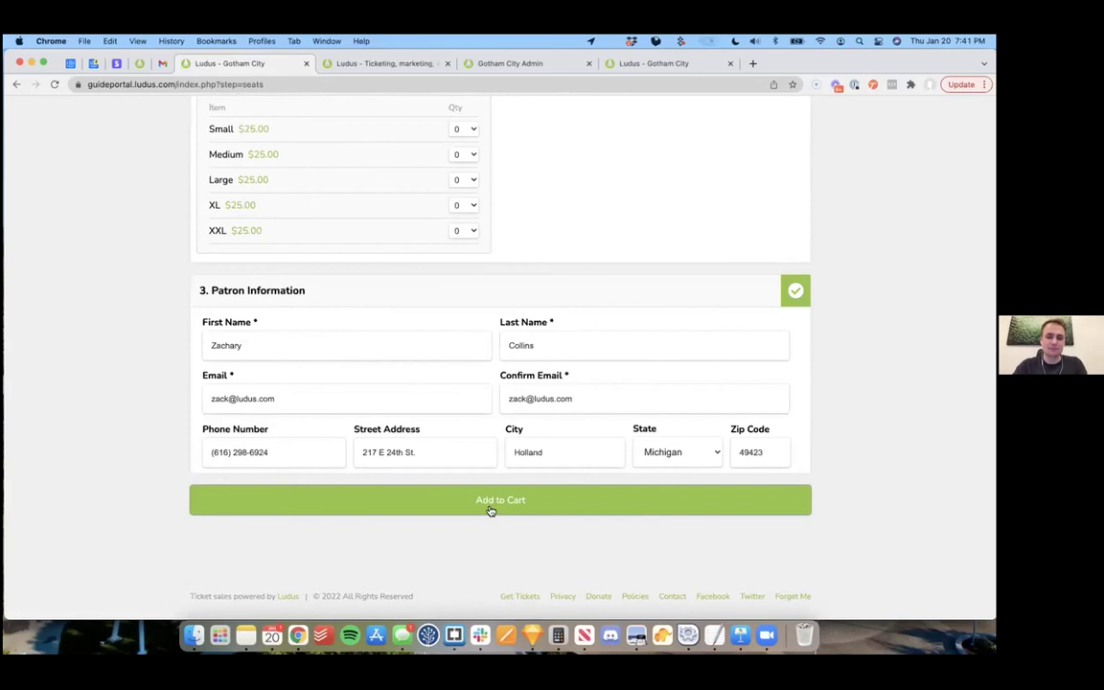
{"action": "left_click", "coordinate": [497, 510]}
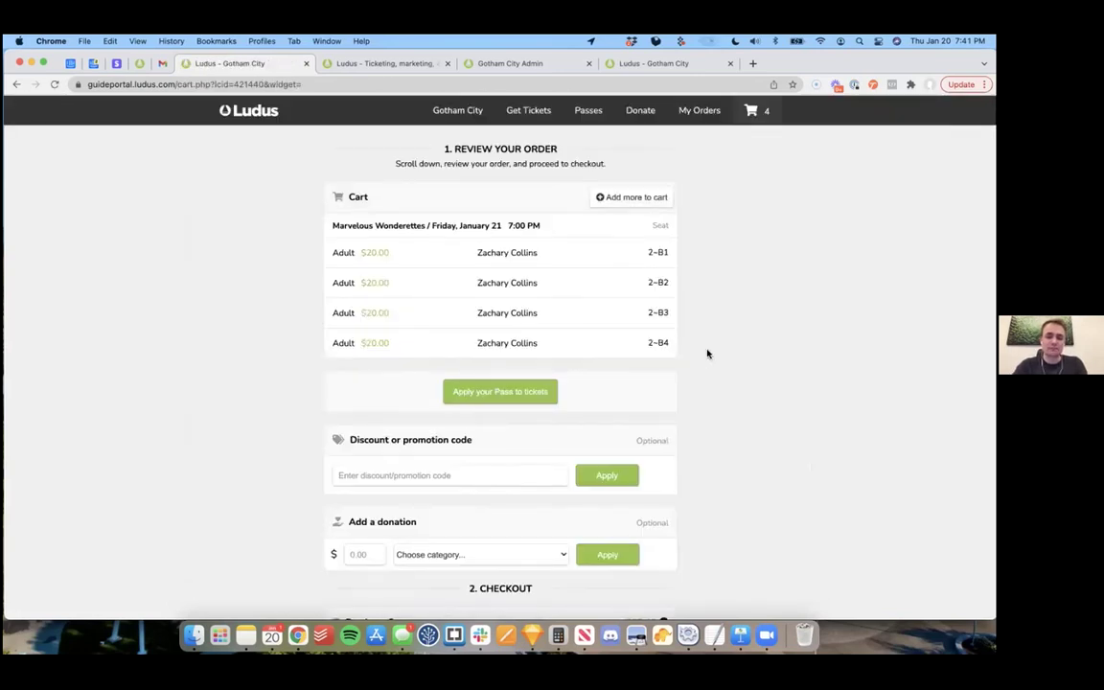
{"action": "scroll", "coordinate": [707, 354], "scroll_direction": "down", "scroll_amount": 1}
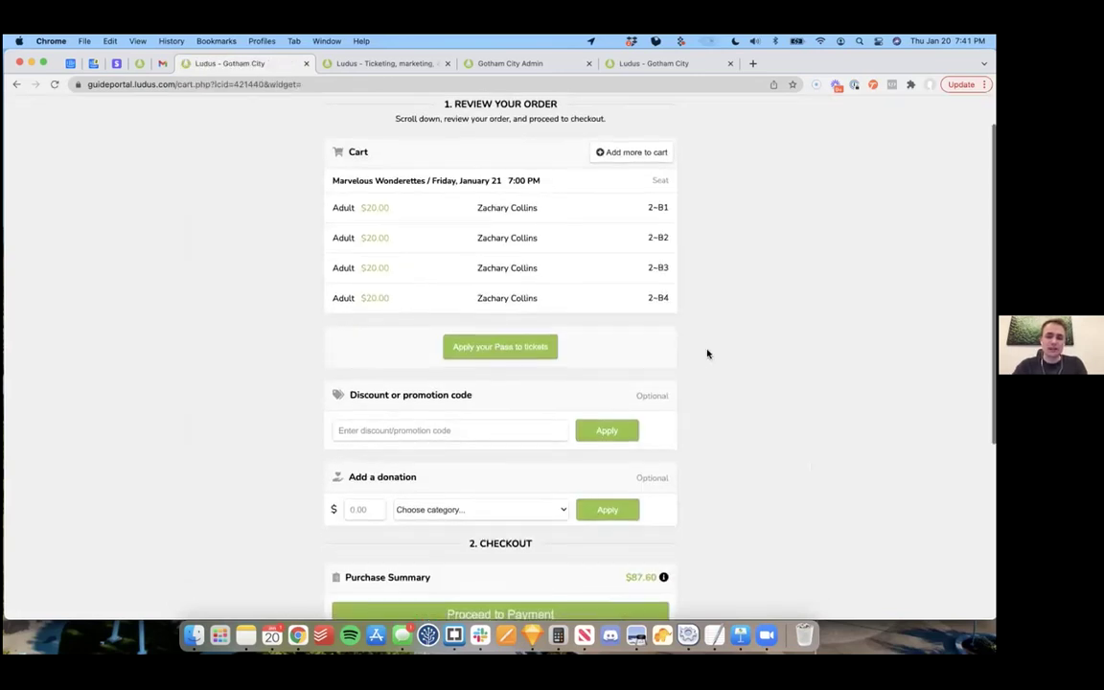
Step: Begin applying the Gold Pass, ticking seats B1, B2 and B3 while leaving B4 unticked
{"action": "left_click", "coordinate": [500, 349]}
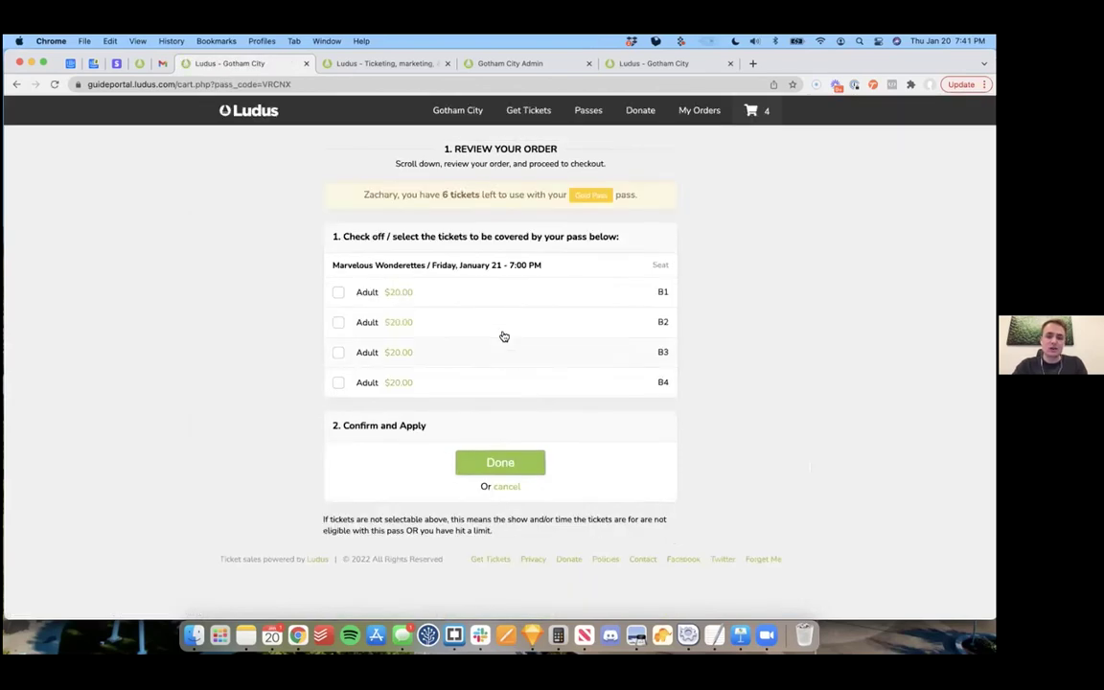
{"action": "left_click", "coordinate": [508, 298]}
{"action": "left_click", "coordinate": [503, 330]}
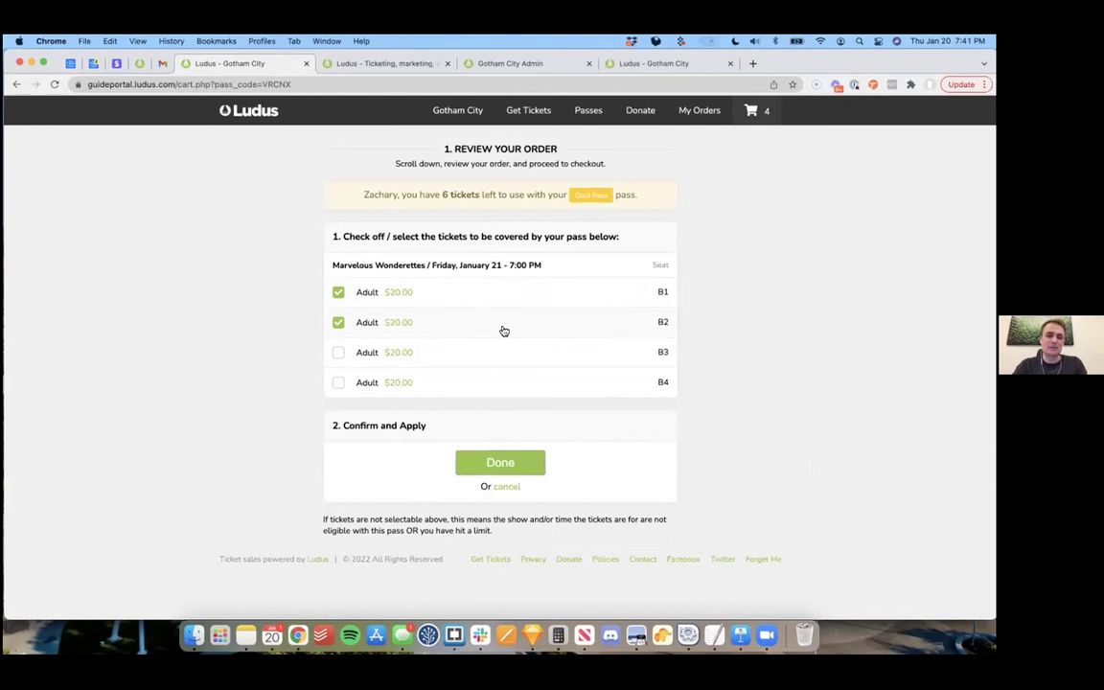
{"action": "left_click", "coordinate": [498, 354]}
{"action": "left_click", "coordinate": [492, 385]}
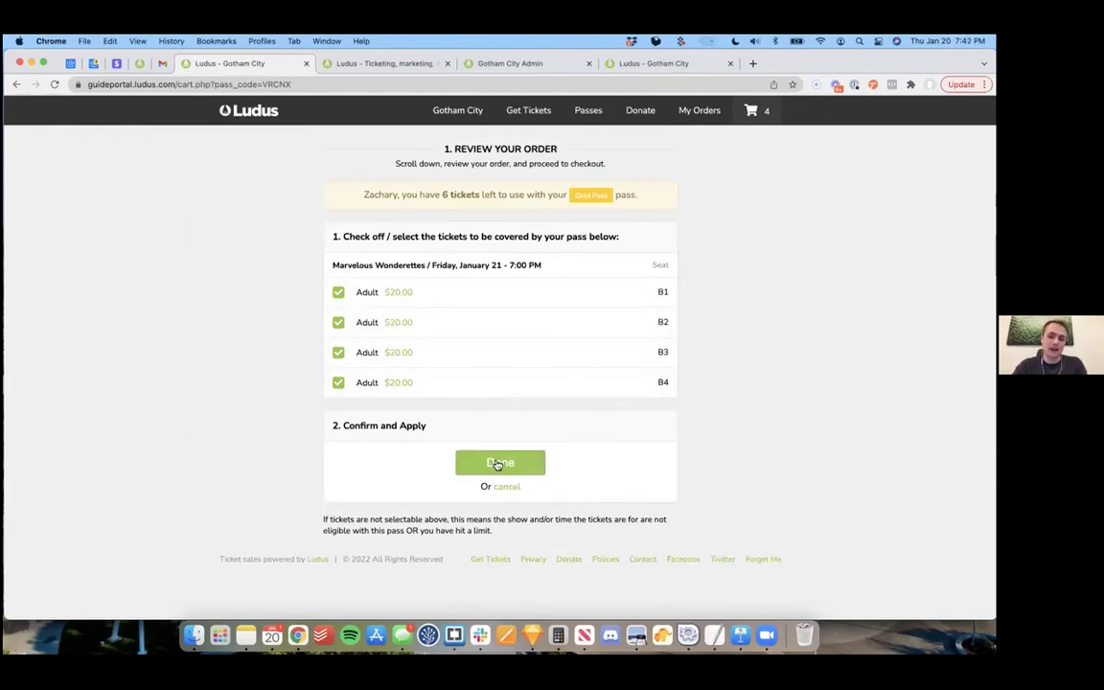
{"action": "left_click", "coordinate": [490, 391]}
{"action": "left_click", "coordinate": [508, 367]}
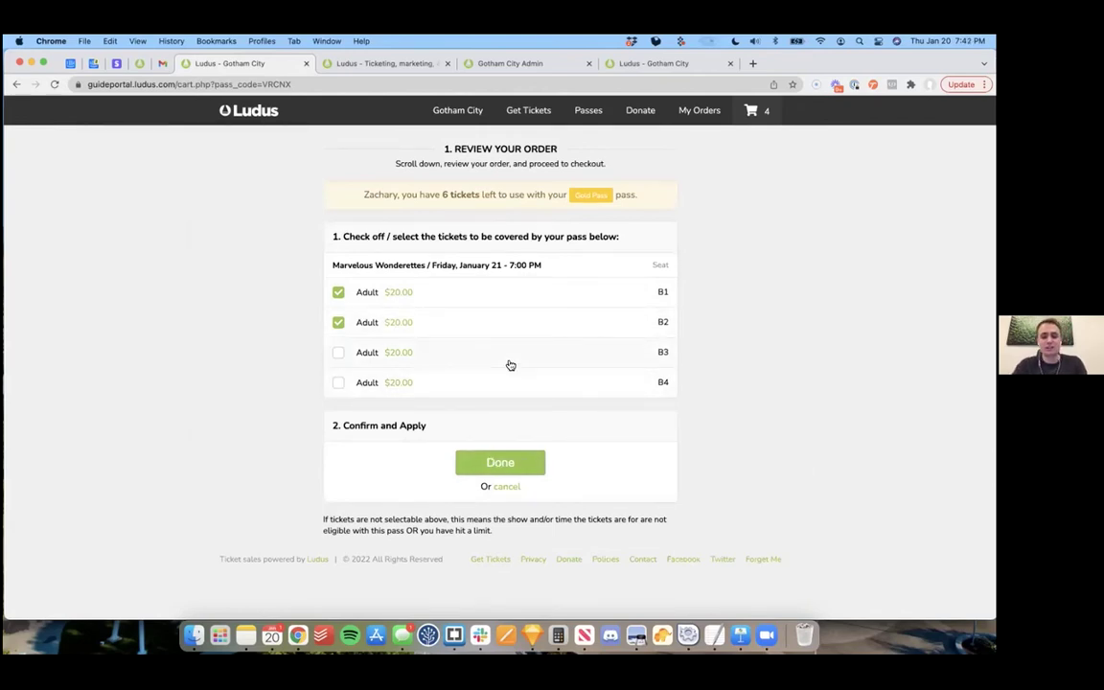
{"action": "left_click", "coordinate": [511, 365]}
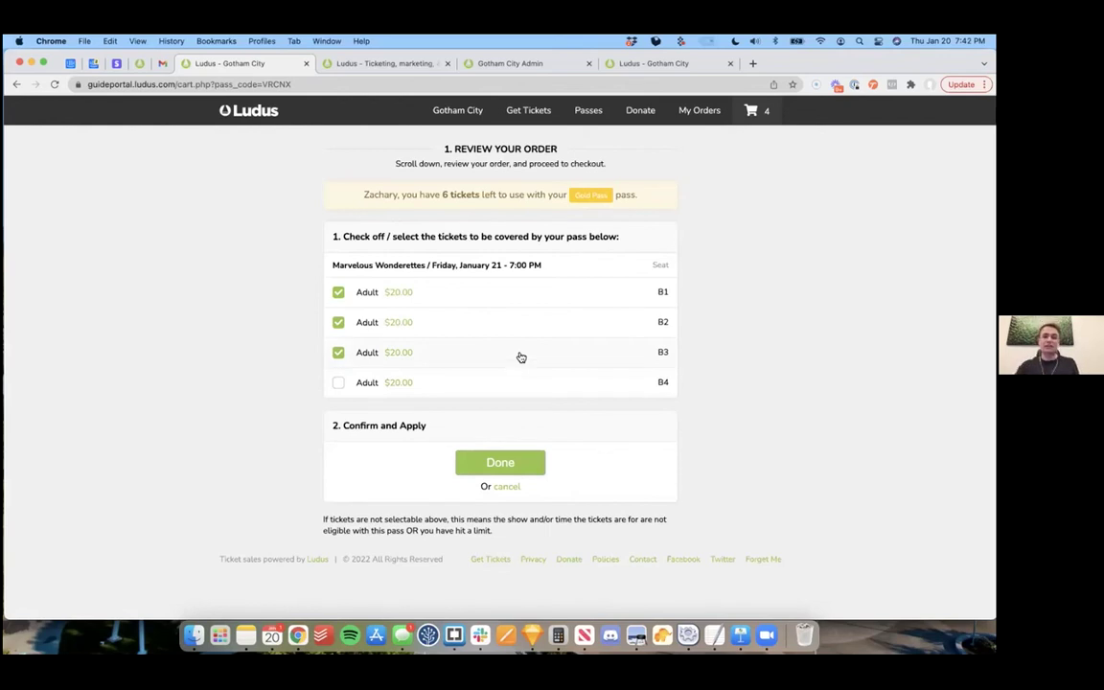
{"action": "left_click_drag", "start_coordinate": [378, 63], "coordinate": [379, 105]}
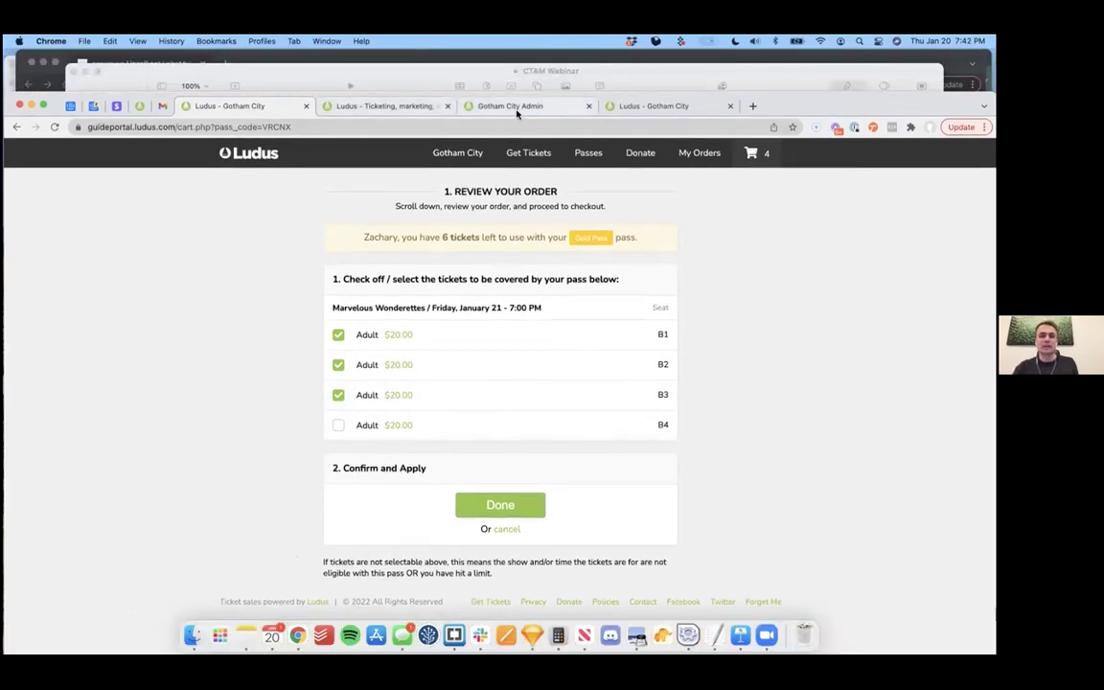
{"action": "left_click", "coordinate": [515, 107]}
Step: Open the Gold Pass edit page in admin to check its 6-ticket limit
{"action": "mouse_move", "coordinate": [707, 163]}
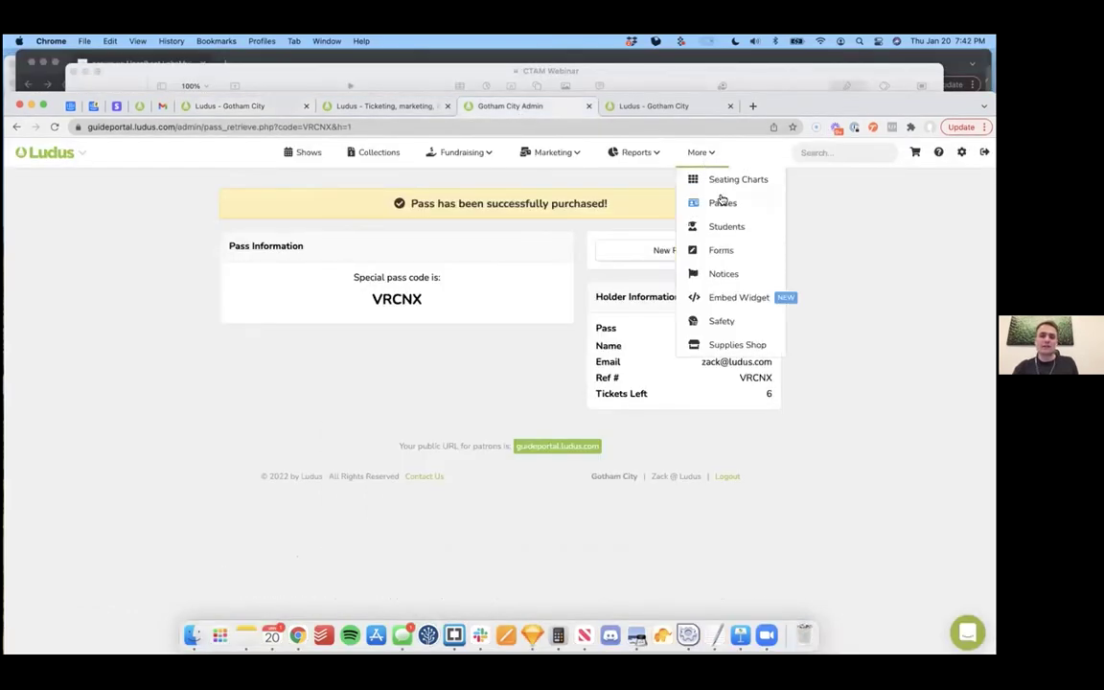
{"action": "left_click", "coordinate": [695, 203]}
{"action": "left_click", "coordinate": [668, 244]}
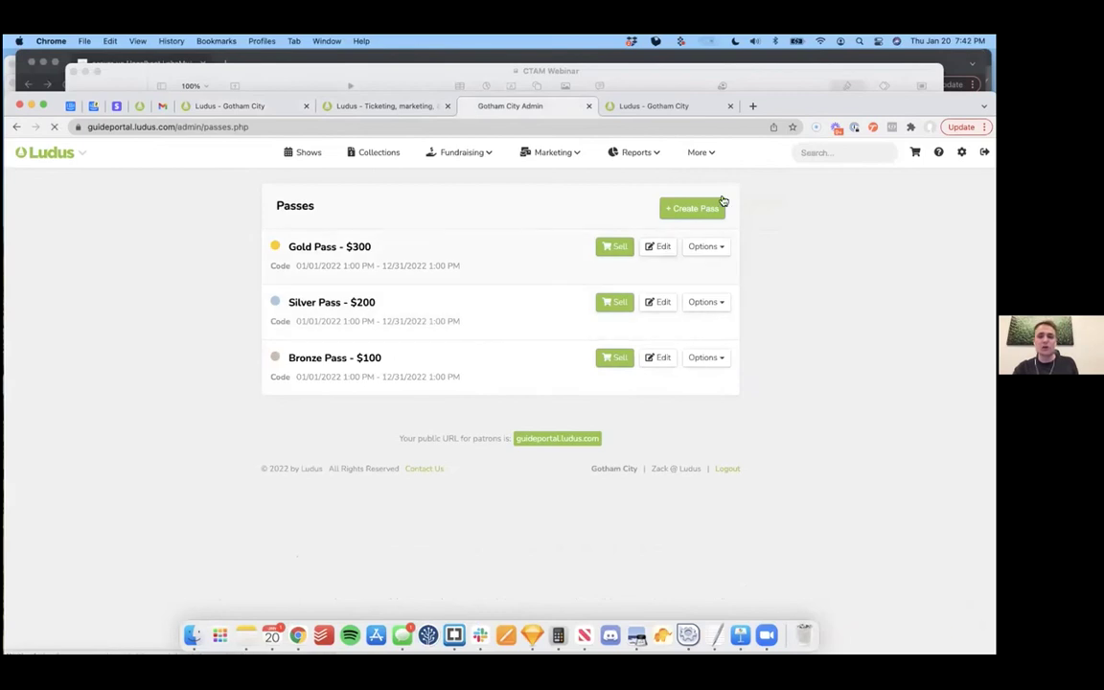
{"action": "scroll", "coordinate": [729, 337], "scroll_direction": "down", "scroll_amount": 10}
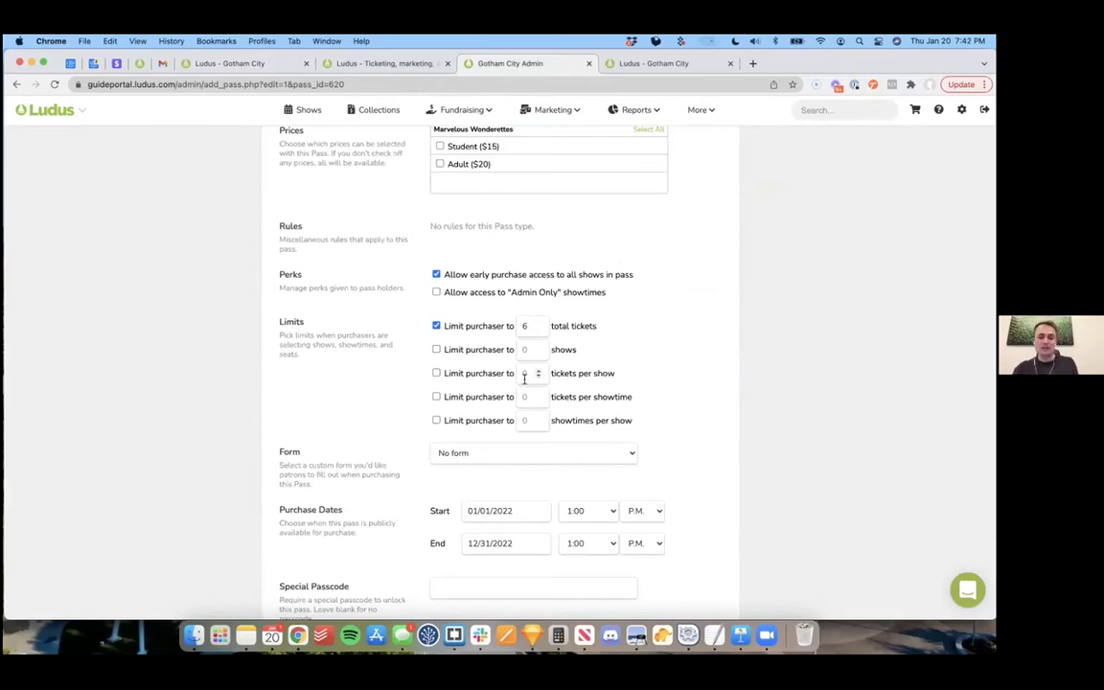
Step: Back in the cart, tick seat B4 too so the Gold Pass covers all four tickets
{"action": "left_click_drag", "start_coordinate": [762, 62], "coordinate": [762, 136]}
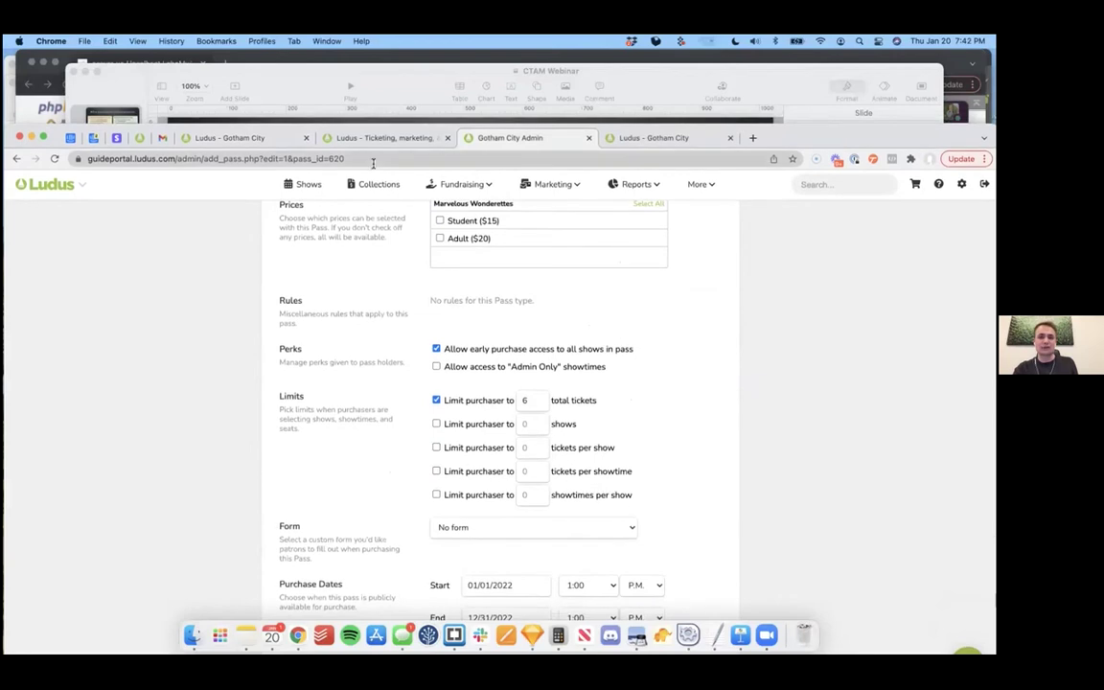
{"action": "left_click", "coordinate": [230, 137]}
{"action": "left_click_drag", "start_coordinate": [834, 137], "coordinate": [834, 62]}
{"action": "left_click", "coordinate": [513, 387]}
{"action": "left_click", "coordinate": [505, 463]}
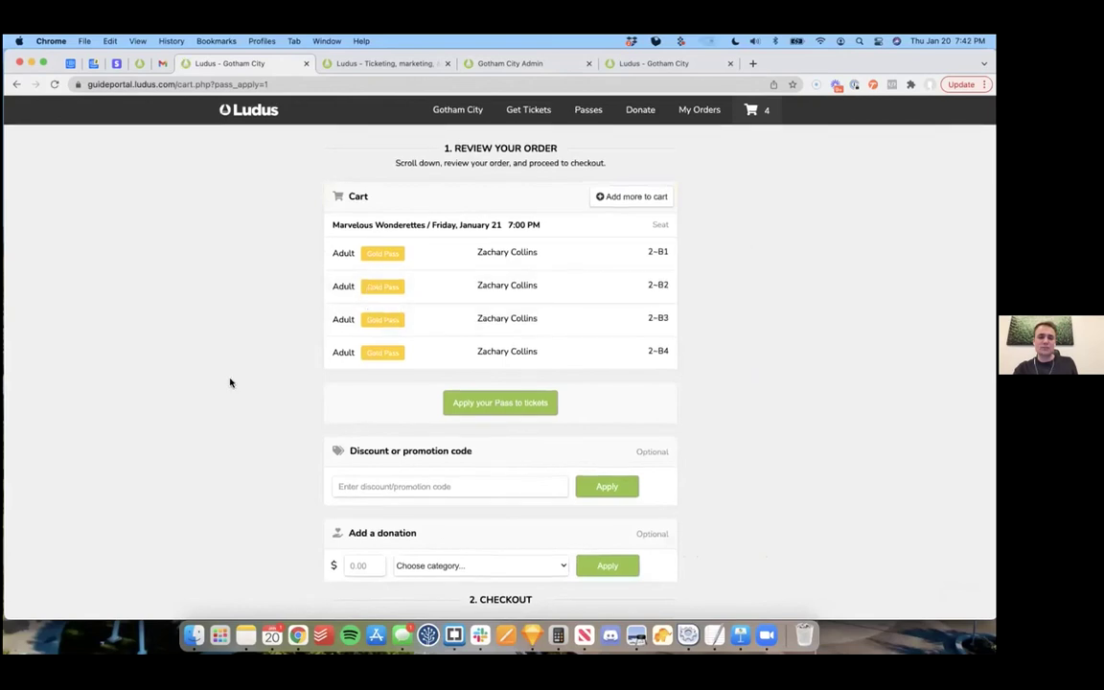
{"action": "scroll", "coordinate": [230, 383], "scroll_direction": "down", "scroll_amount": 5}
Step: Place the $0.00 order and select the Pass Ref # on the confirmation page
{"action": "left_click", "coordinate": [520, 450]}
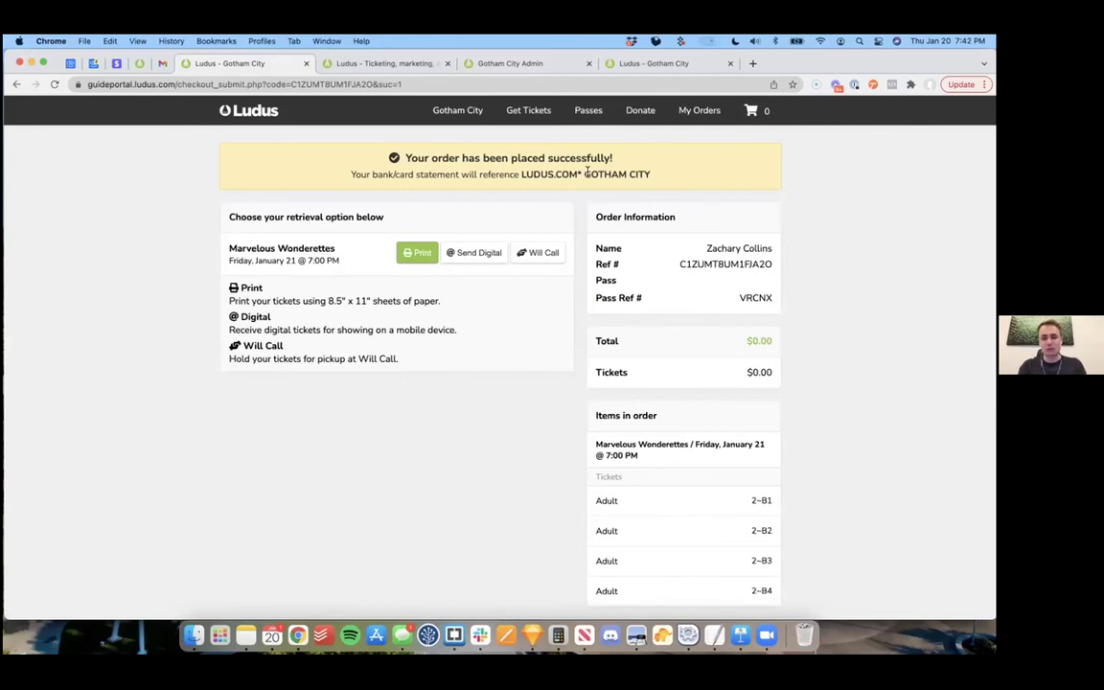
{"action": "double_click", "coordinate": [750, 289]}
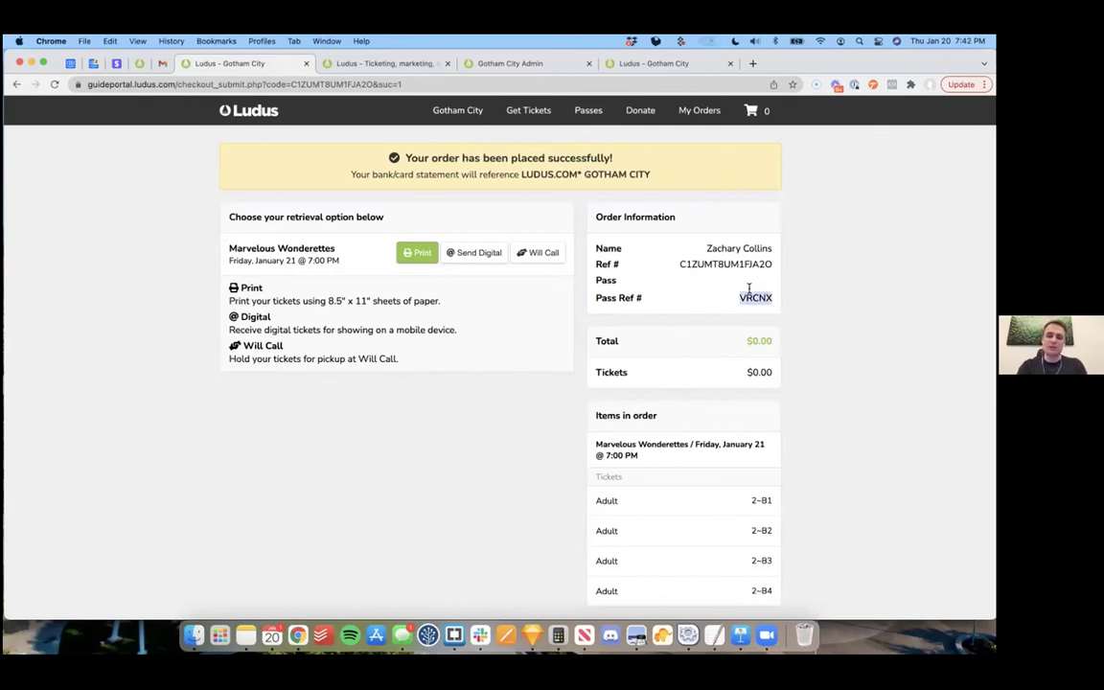
{"action": "left_click", "coordinate": [845, 292]}
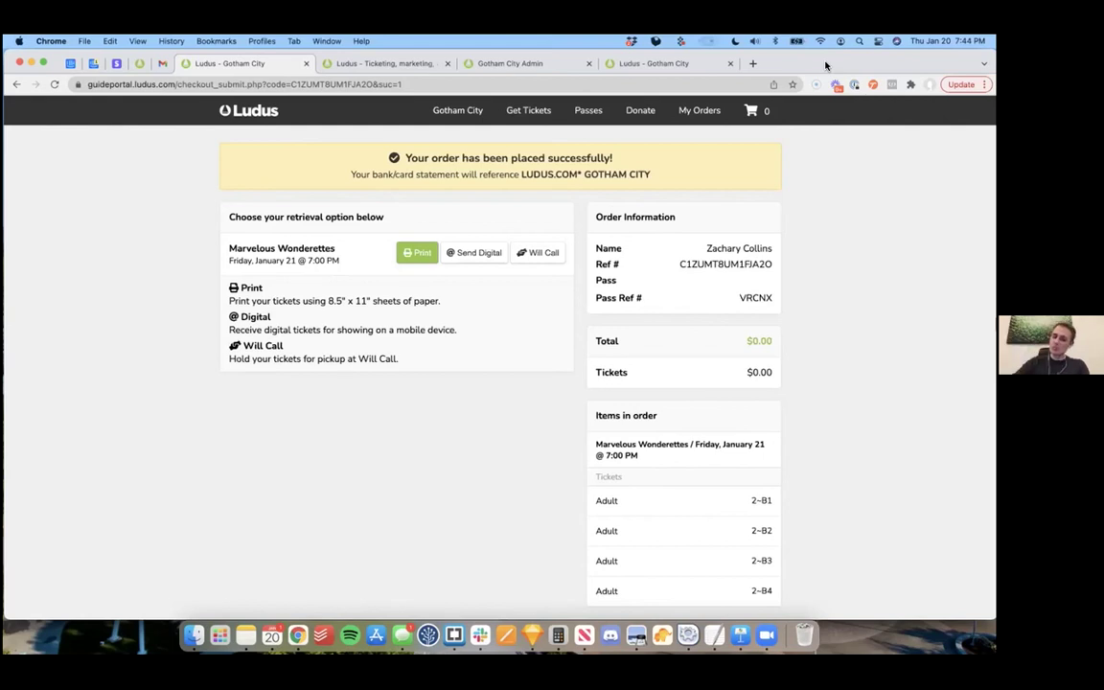
{"action": "left_click_drag", "start_coordinate": [826, 65], "coordinate": [826, 128]}
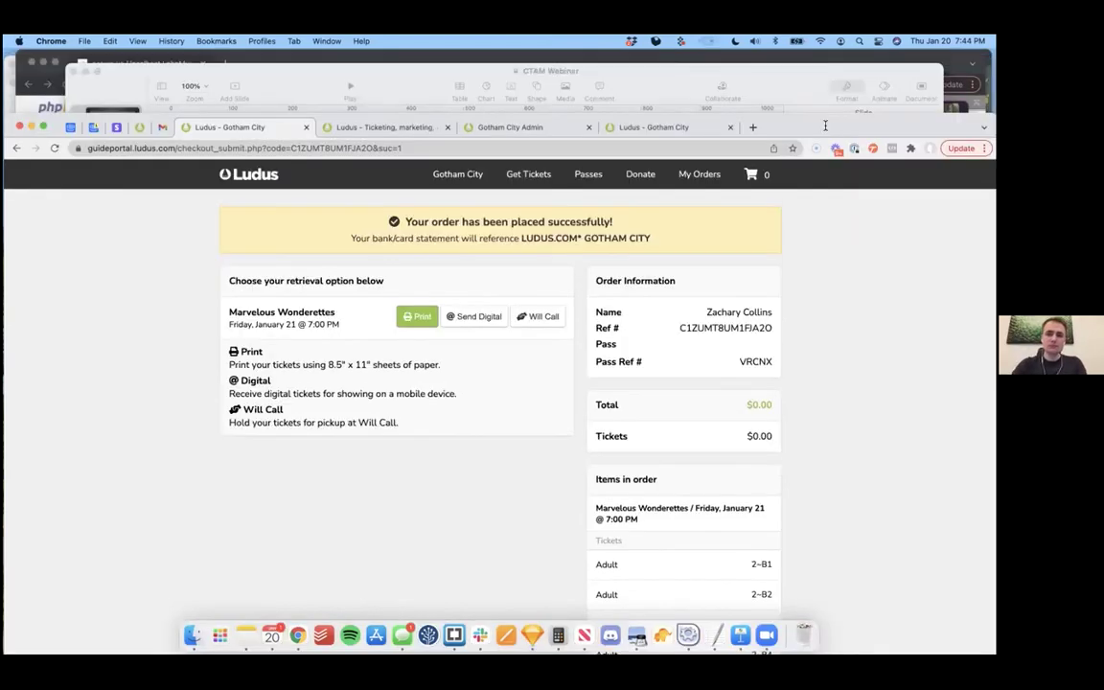
Step: In admin Shows, start a new January 22 order with seats 3-A7 and 3-A8
{"action": "left_click", "coordinate": [665, 132]}
{"action": "left_click", "coordinate": [539, 129]}
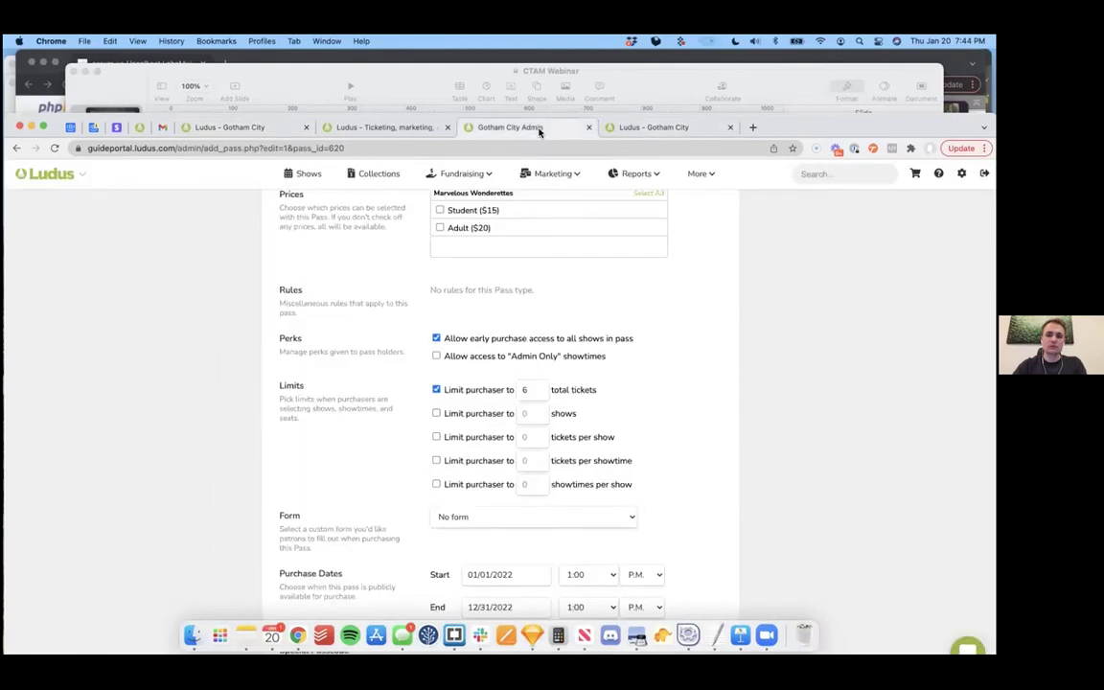
{"action": "left_click_drag", "start_coordinate": [760, 119], "coordinate": [761, 56]}
{"action": "scroll", "coordinate": [789, 228], "scroll_direction": "up", "scroll_amount": 10}
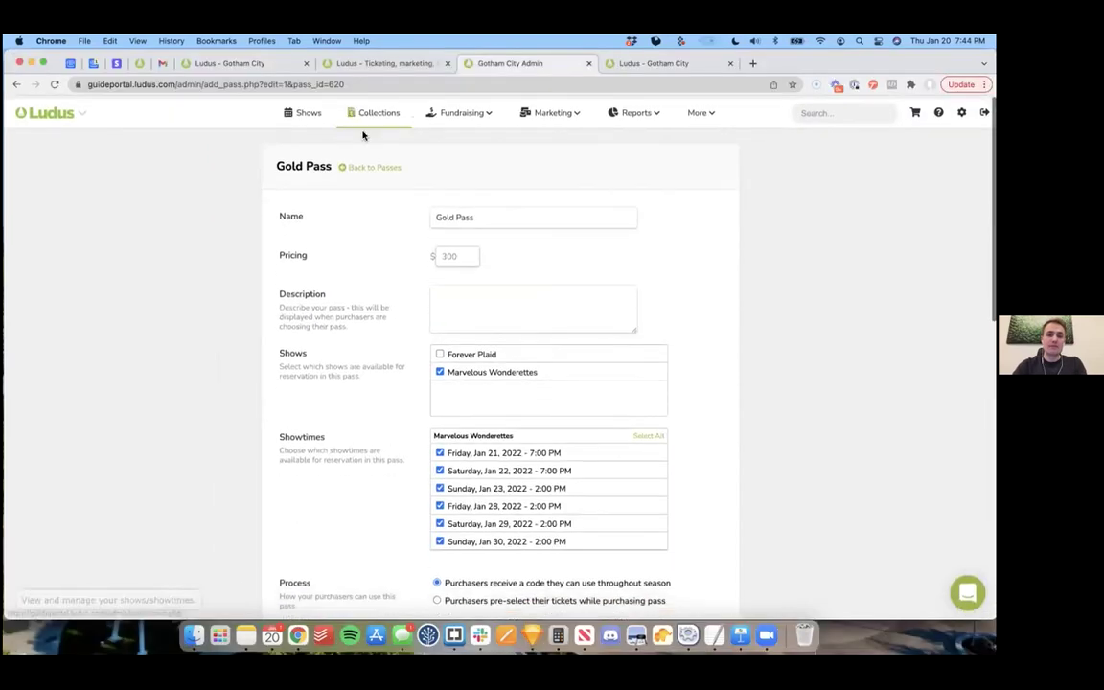
{"action": "left_click", "coordinate": [304, 114]}
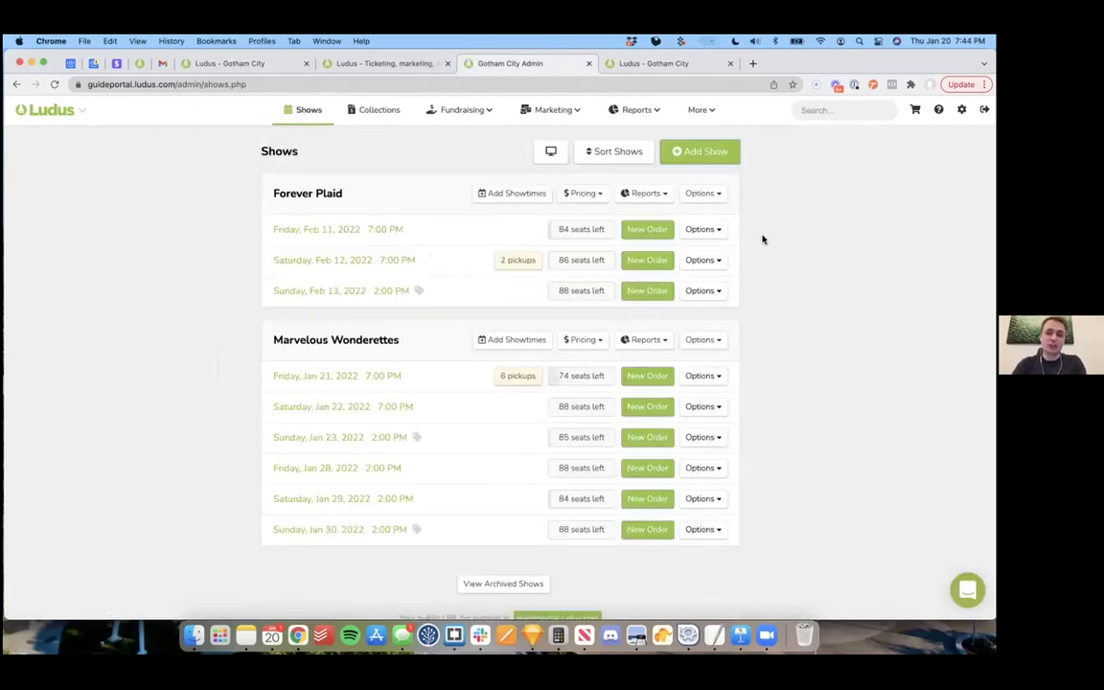
{"action": "left_click", "coordinate": [647, 363]}
{"action": "scroll", "coordinate": [839, 309], "scroll_direction": "down", "scroll_amount": 1}
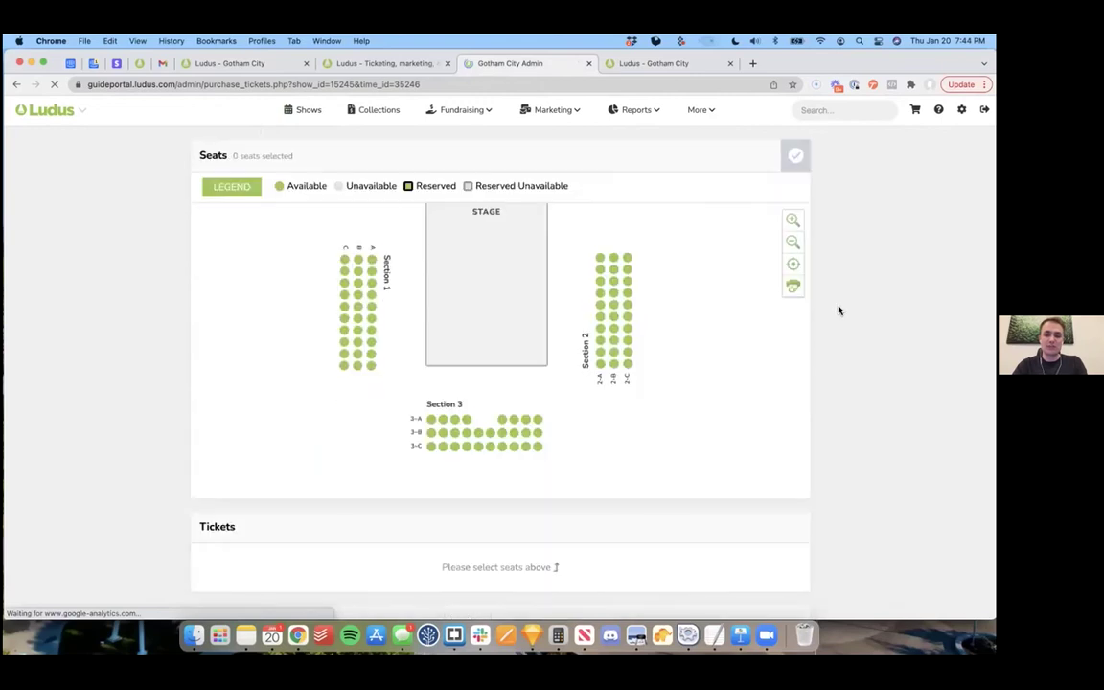
{"action": "left_click", "coordinate": [502, 413]}
{"action": "left_click", "coordinate": [513, 415]}
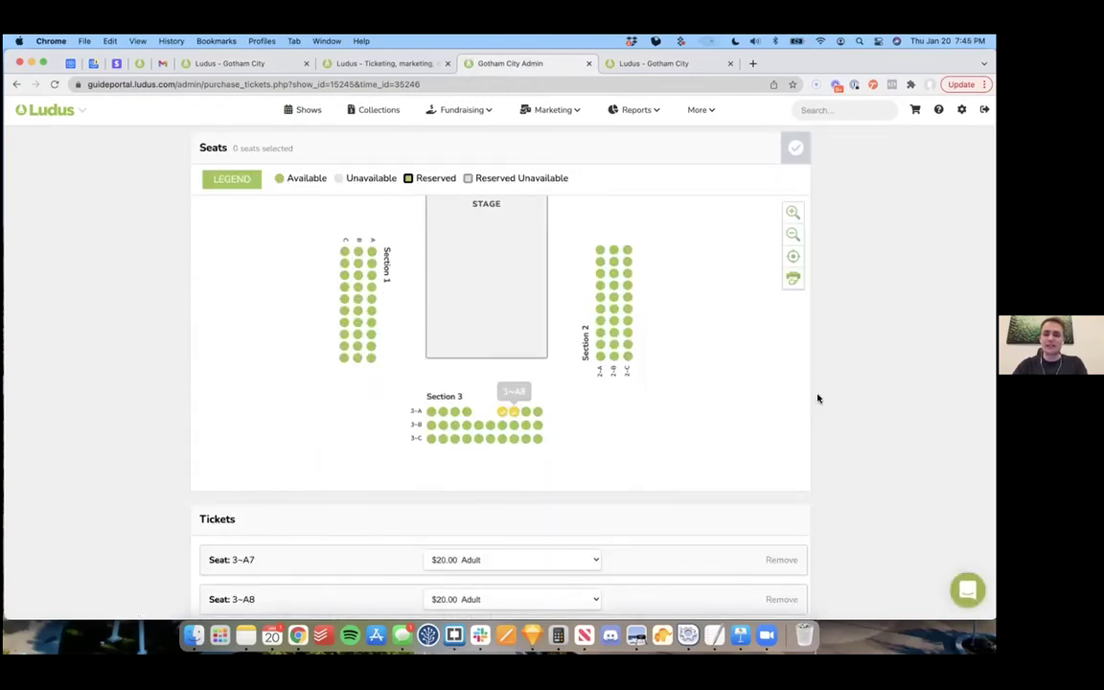
{"action": "scroll", "coordinate": [819, 396], "scroll_direction": "down", "scroll_amount": 10}
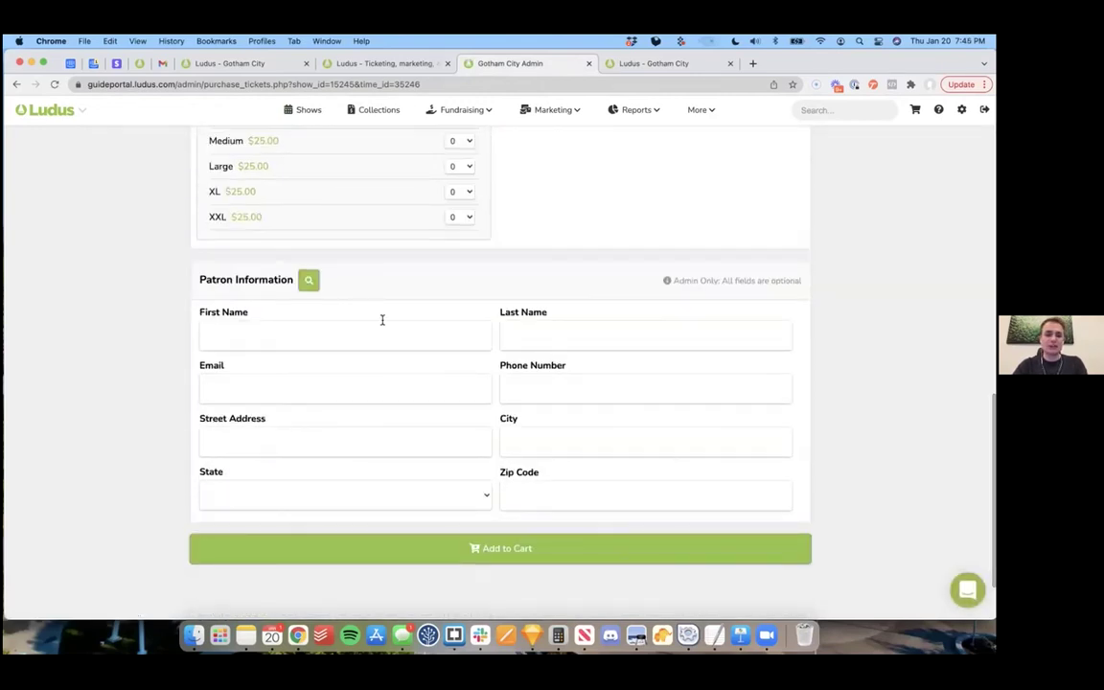
Step: Assign the existing patron and cover both seats with their Gold Pass code
{"action": "left_click", "coordinate": [308, 280]}
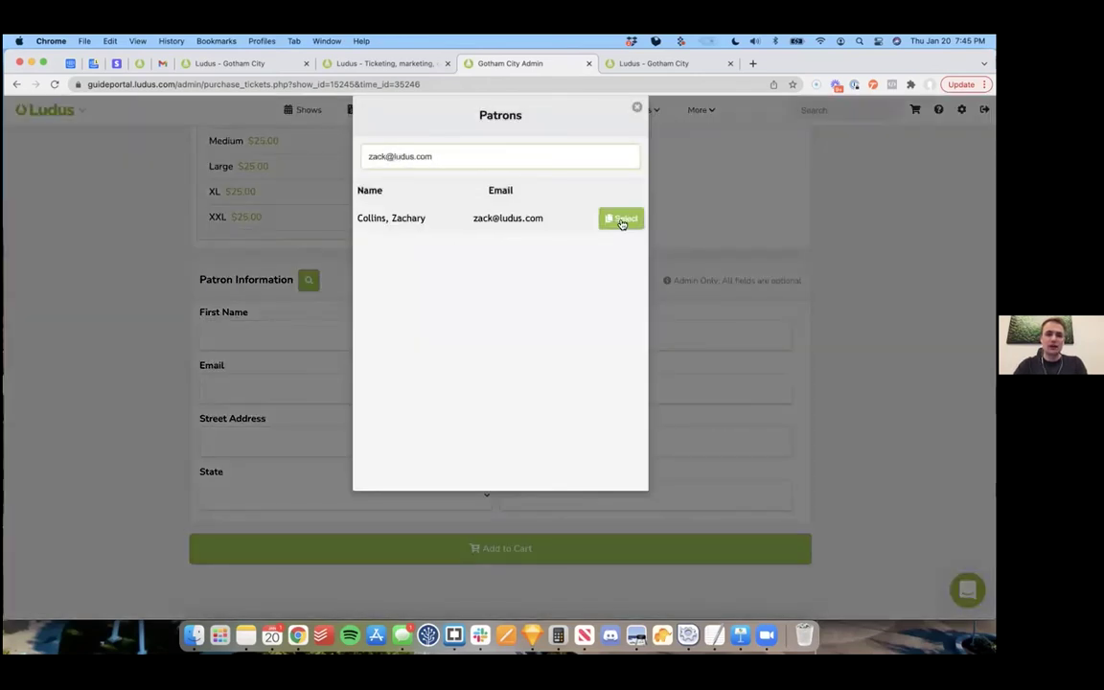
{"action": "left_click", "coordinate": [622, 219]}
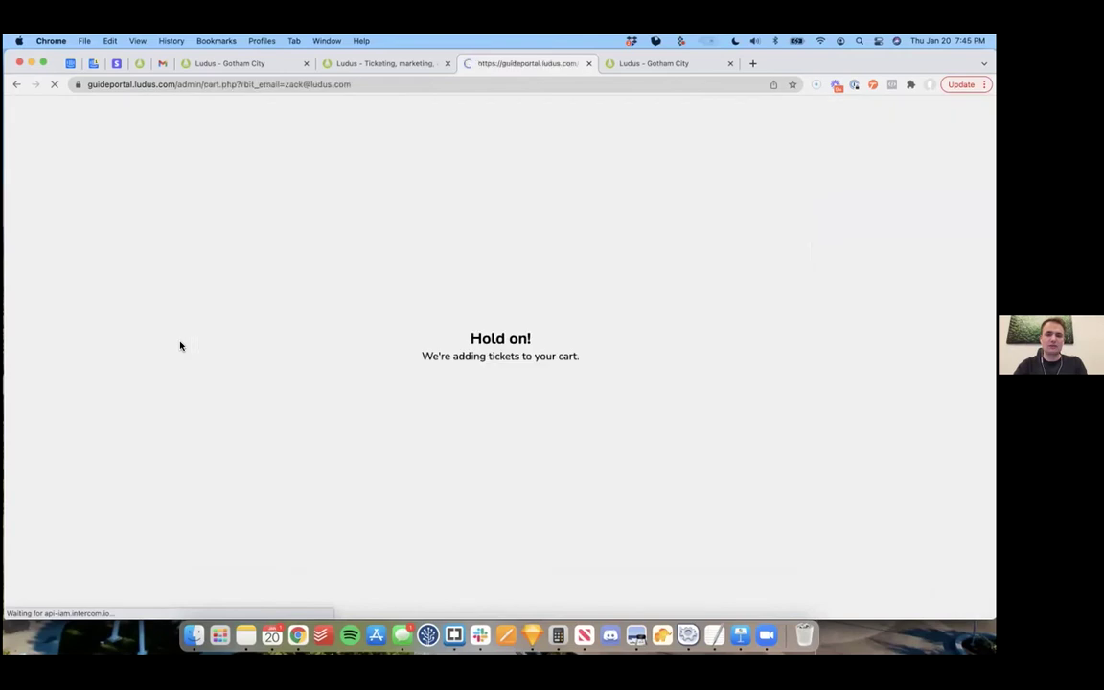
{"action": "left_click", "coordinate": [522, 157]}
{"action": "left_click", "coordinate": [456, 194]}
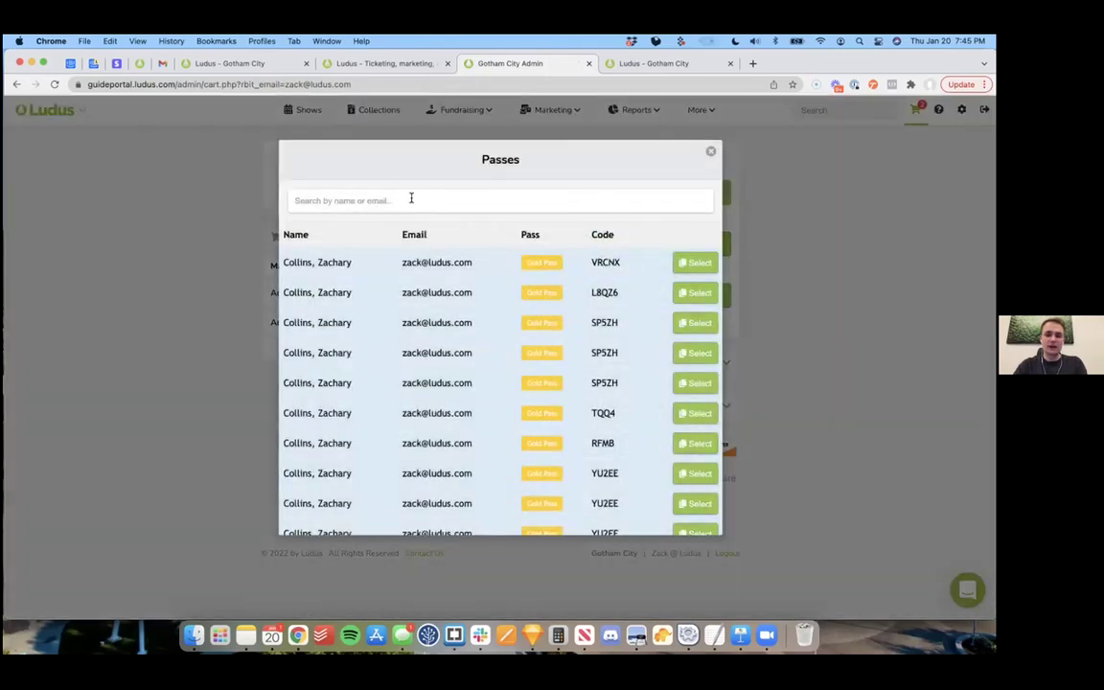
{"action": "left_click", "coordinate": [692, 263]}
{"action": "left_click", "coordinate": [423, 192]}
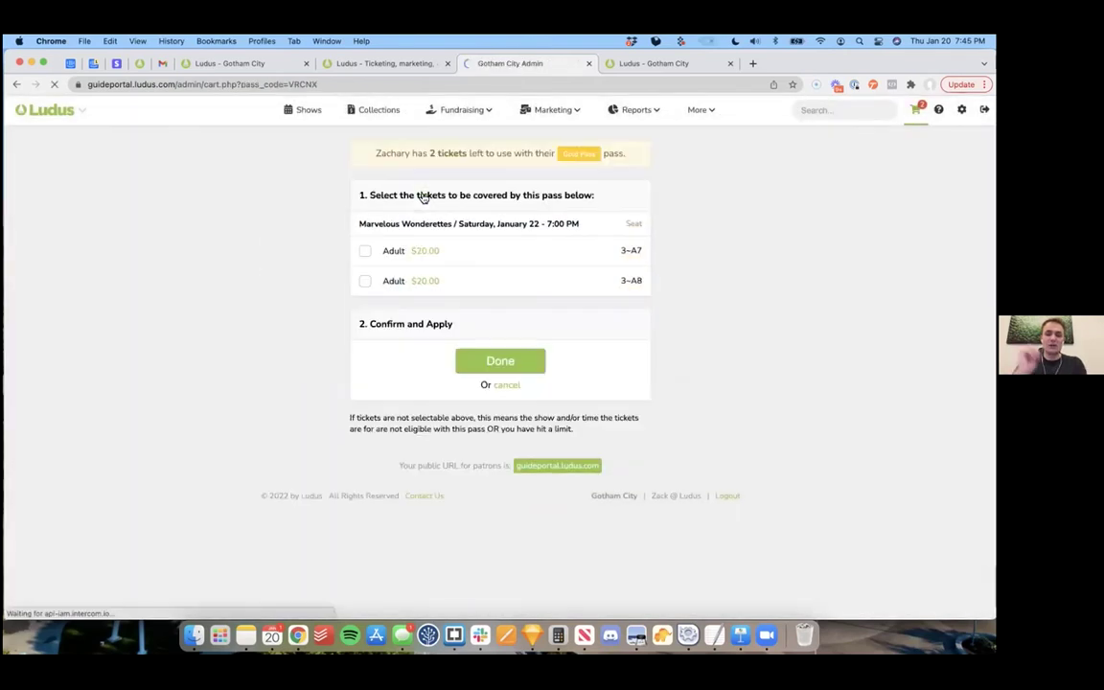
{"action": "left_click", "coordinate": [475, 251]}
{"action": "left_click", "coordinate": [480, 281]}
{"action": "left_click", "coordinate": [498, 356]}
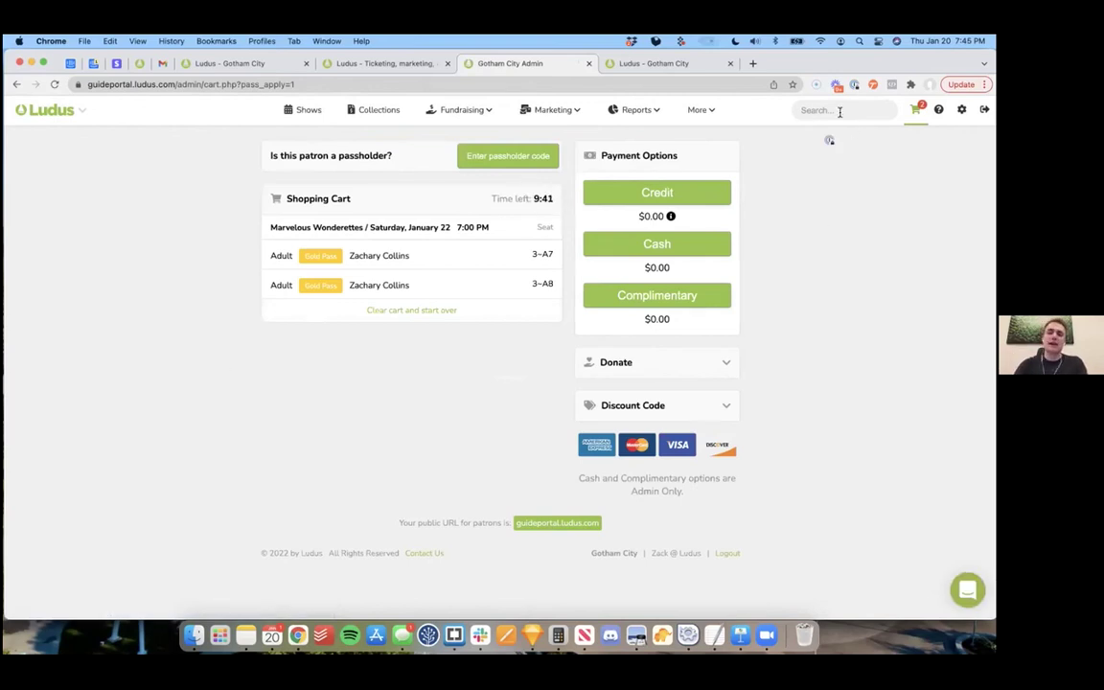
Step: Search admin for a patron's surname and review the matching passes and patrons
{"action": "left_click", "coordinate": [305, 110]}
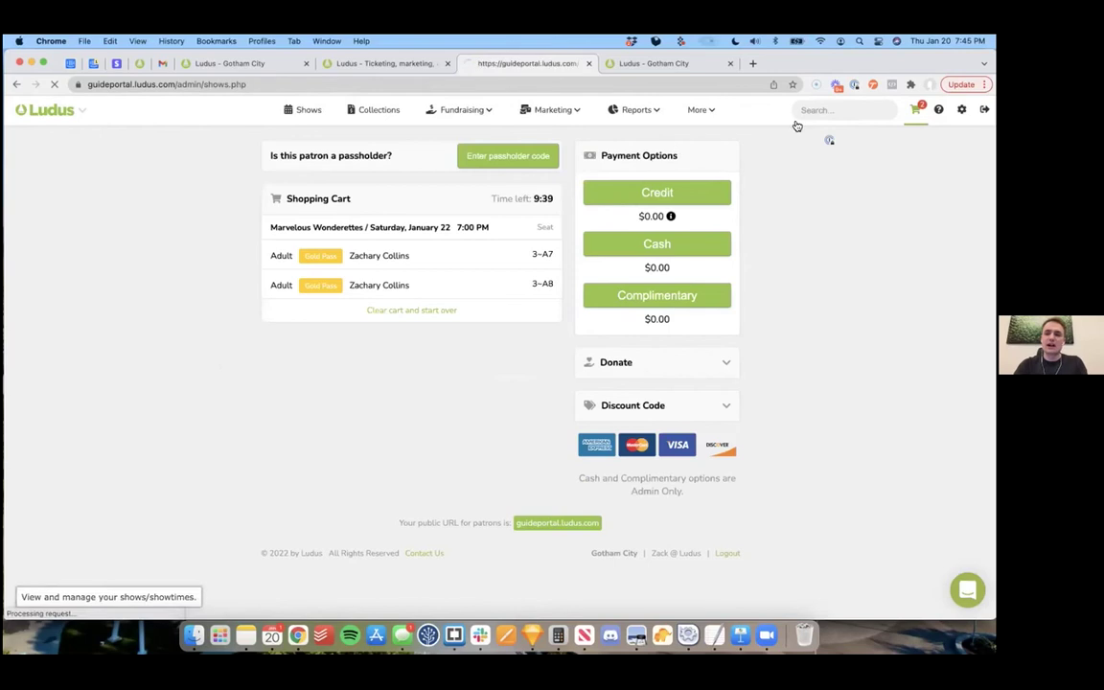
{"action": "left_click", "coordinate": [813, 111]}
{"action": "type", "text": "collins"}
{"action": "key", "text": "Return"}
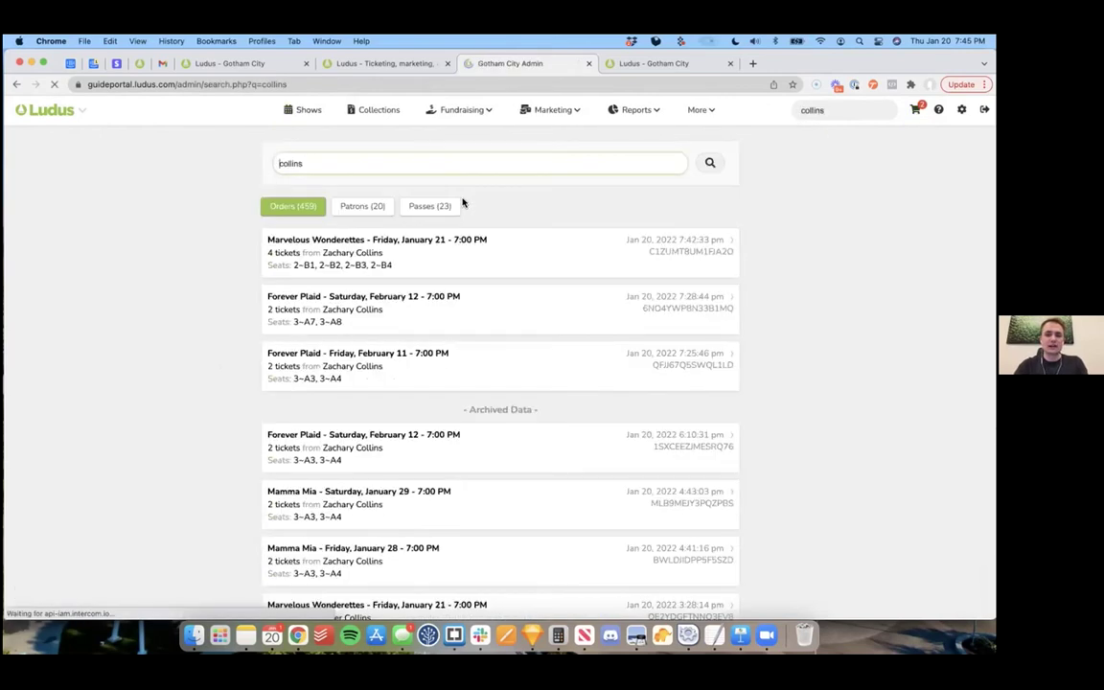
{"action": "left_click", "coordinate": [441, 210]}
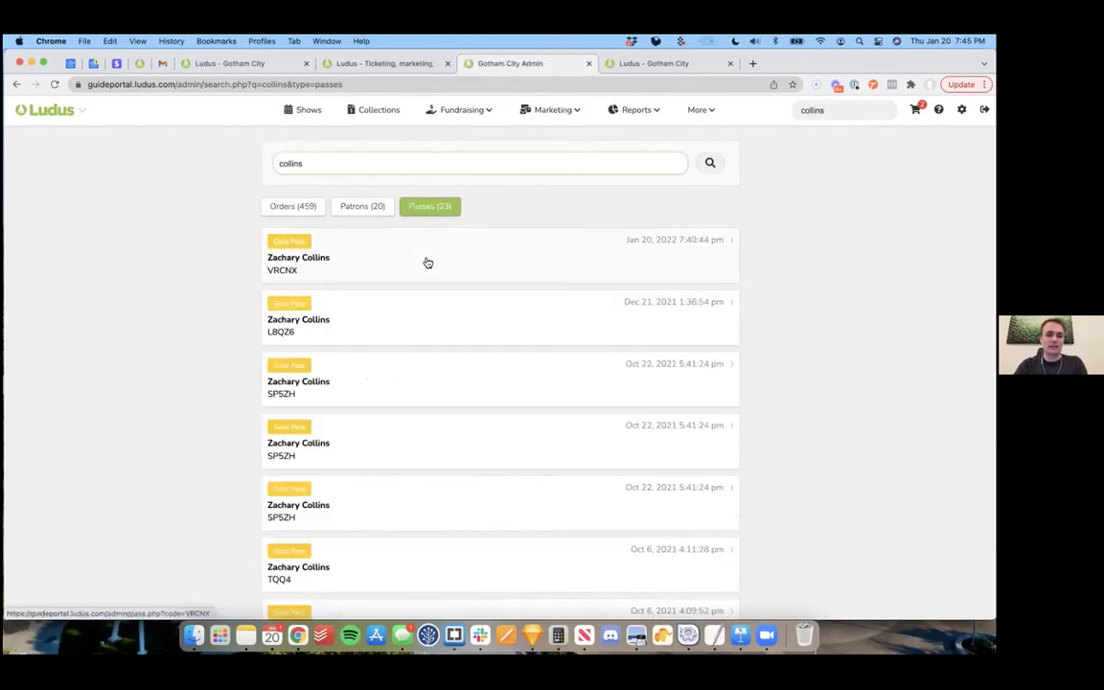
{"action": "left_click", "coordinate": [370, 209]}
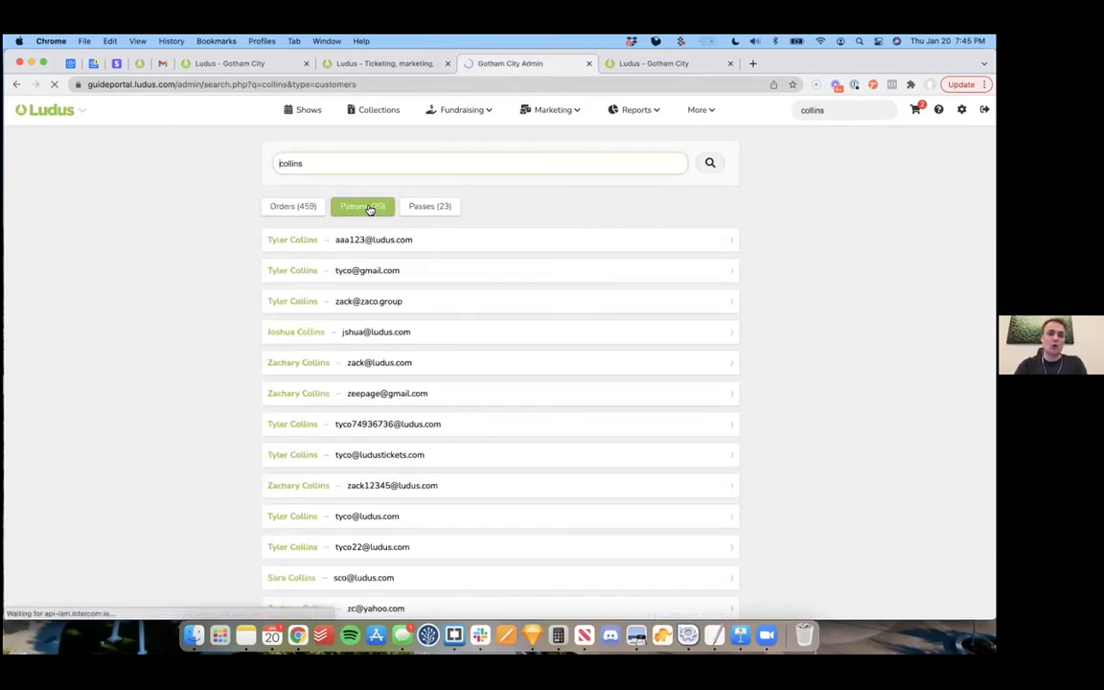
Step: Reload the search results and return to the Shows list
{"action": "scroll", "coordinate": [272, 259], "scroll_direction": "down", "scroll_amount": 5}
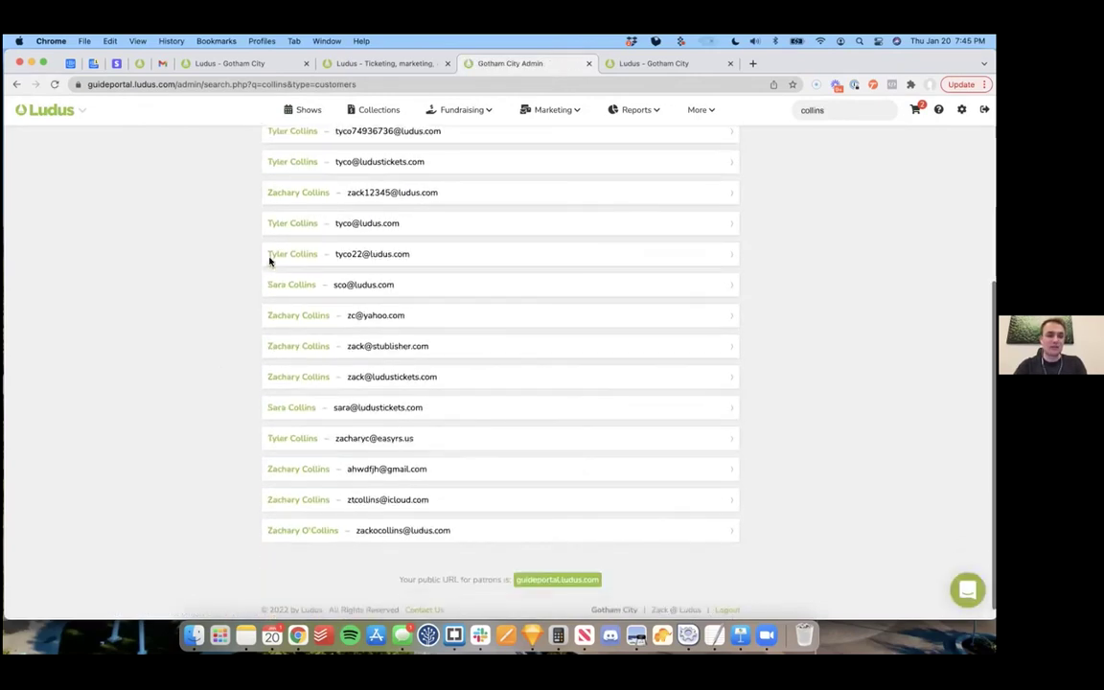
{"action": "key", "text": "super+r"}
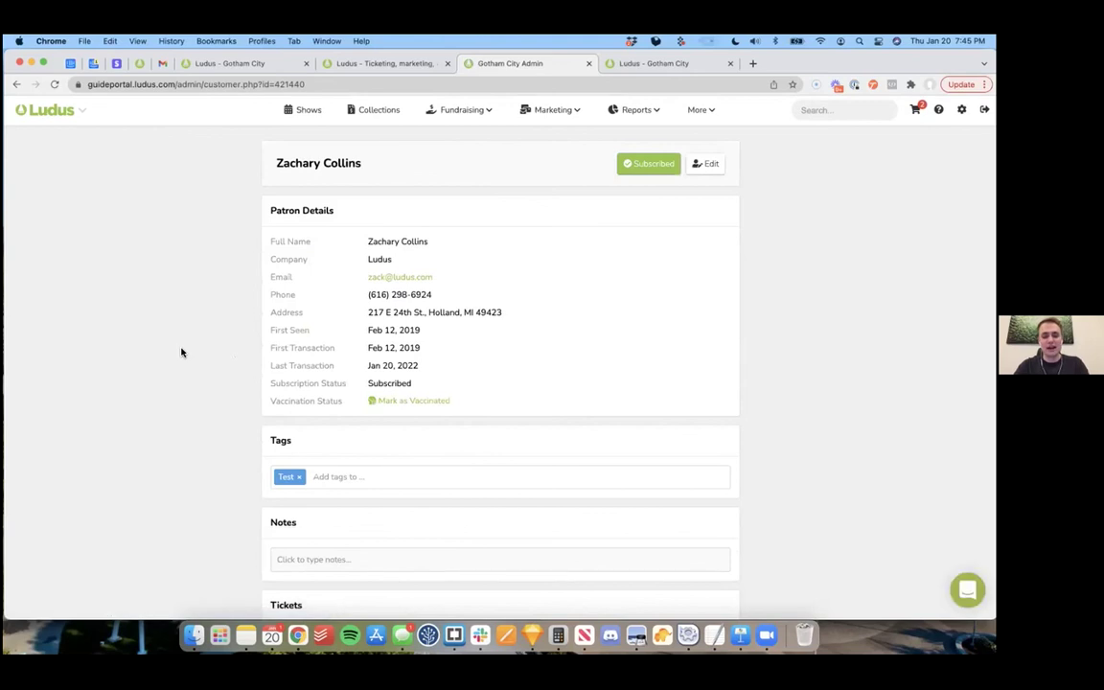
{"action": "scroll", "coordinate": [181, 351], "scroll_direction": "down", "scroll_amount": 10}
{"action": "scroll", "coordinate": [181, 352], "scroll_direction": "up", "scroll_amount": 10}
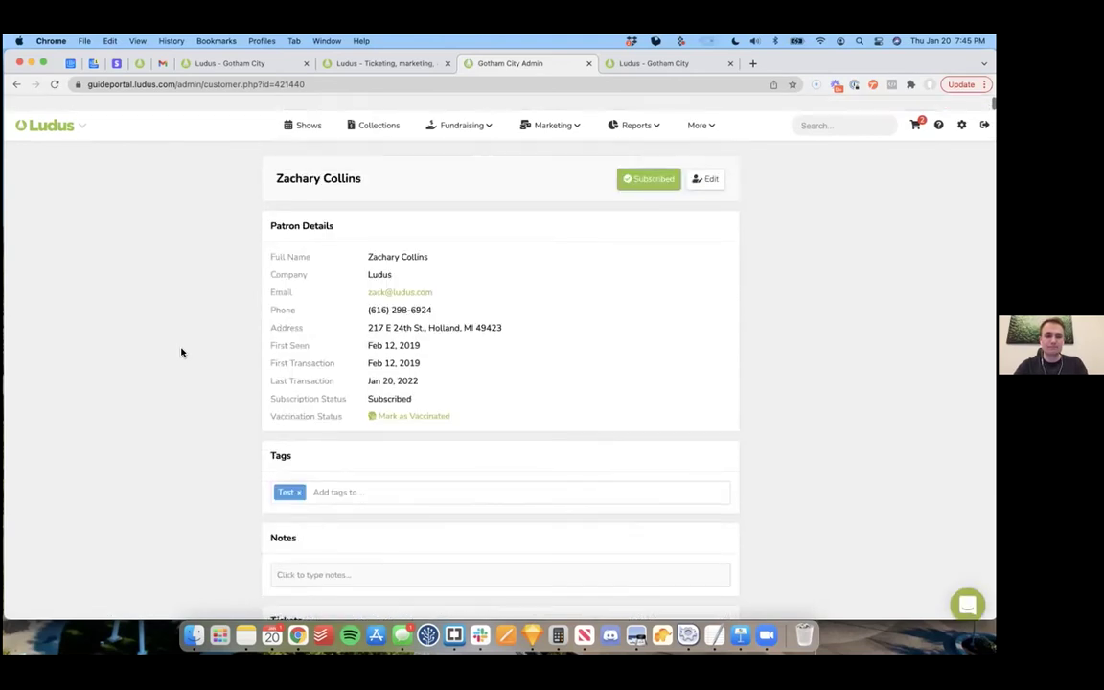
{"action": "left_click", "coordinate": [307, 110]}
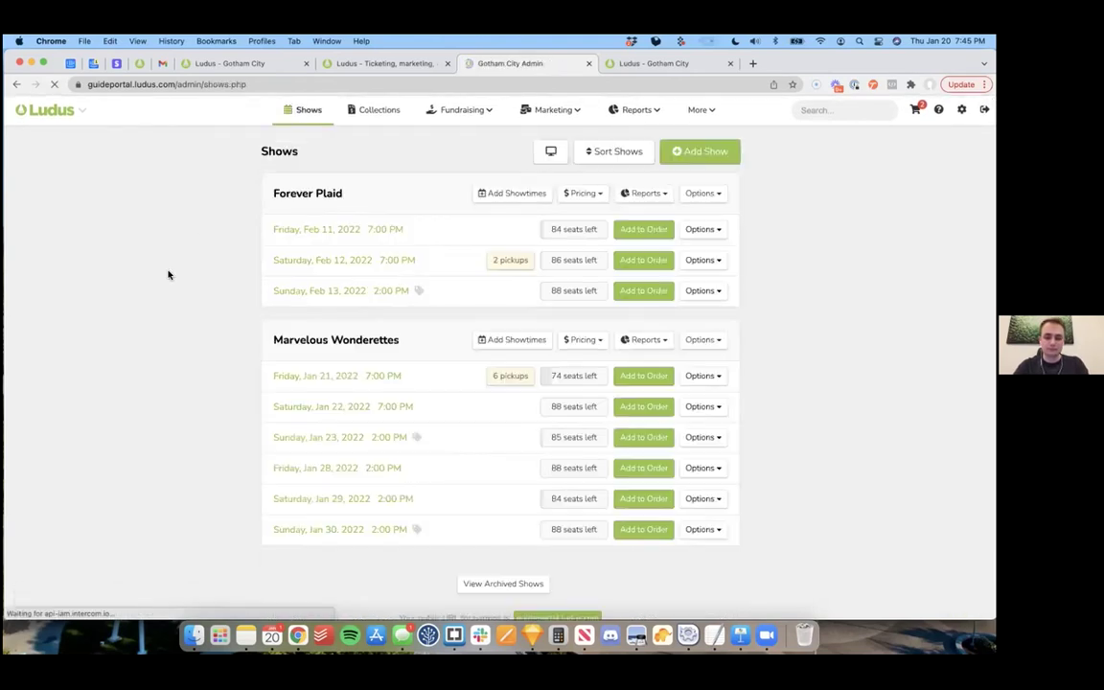
{"action": "left_click", "coordinate": [364, 231]}
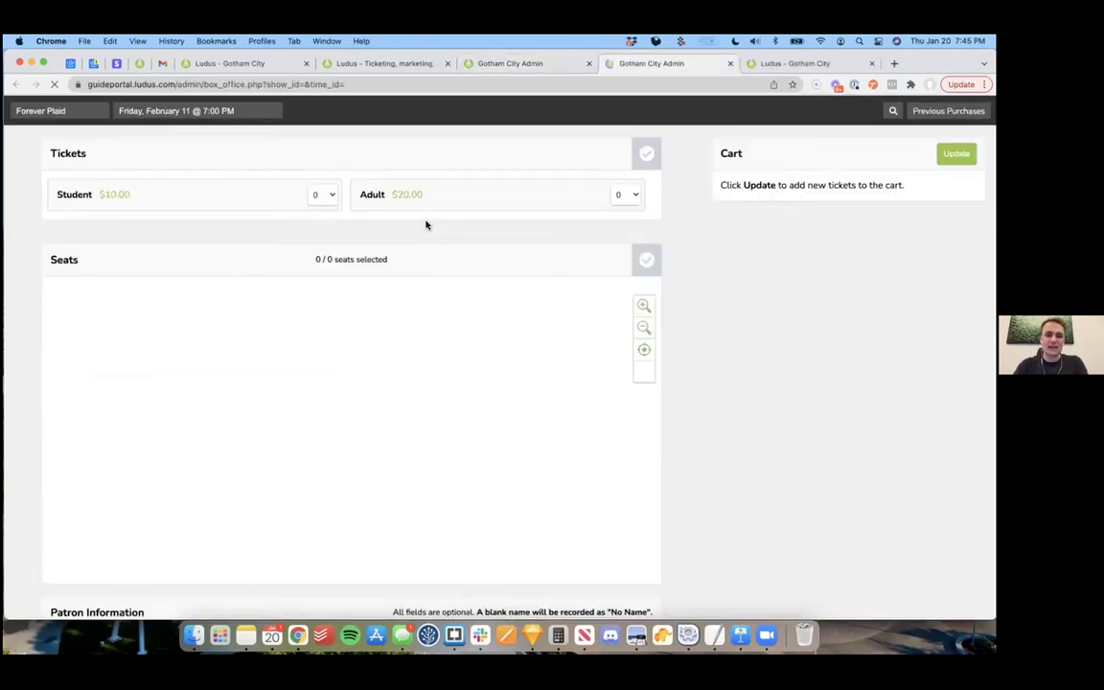
{"action": "scroll", "coordinate": [440, 410], "scroll_direction": "down", "scroll_amount": 2}
{"action": "scroll", "coordinate": [441, 410], "scroll_direction": "up", "scroll_amount": 2}
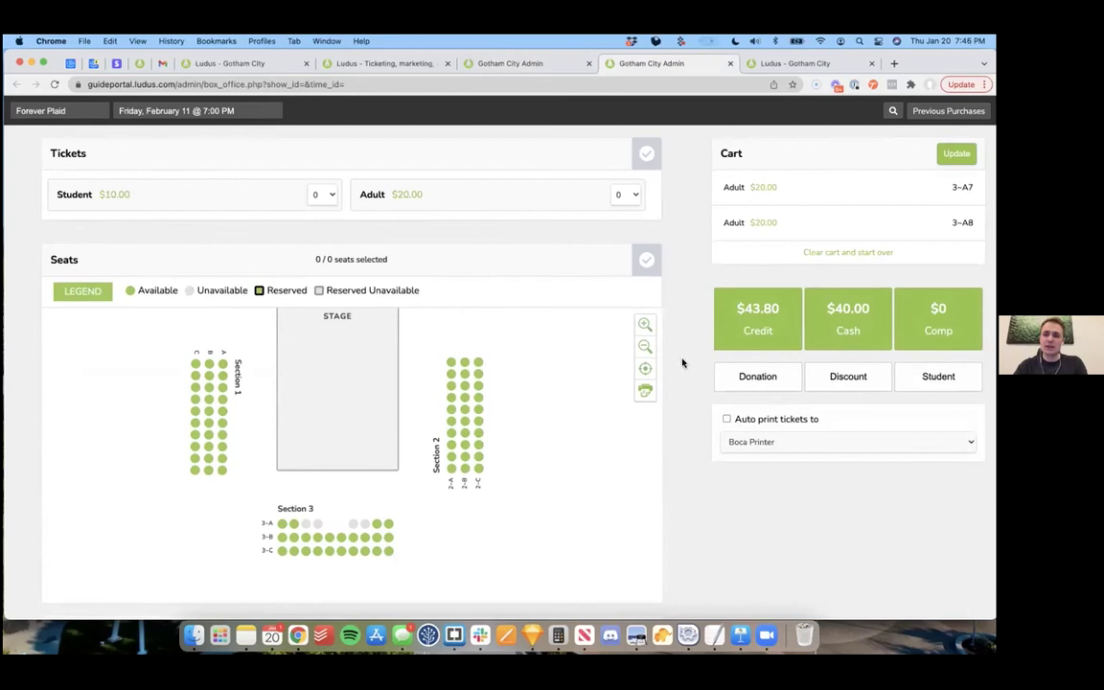
{"action": "scroll", "coordinate": [682, 363], "scroll_direction": "down", "scroll_amount": 5}
{"action": "scroll", "coordinate": [683, 362], "scroll_direction": "up", "scroll_amount": 5}
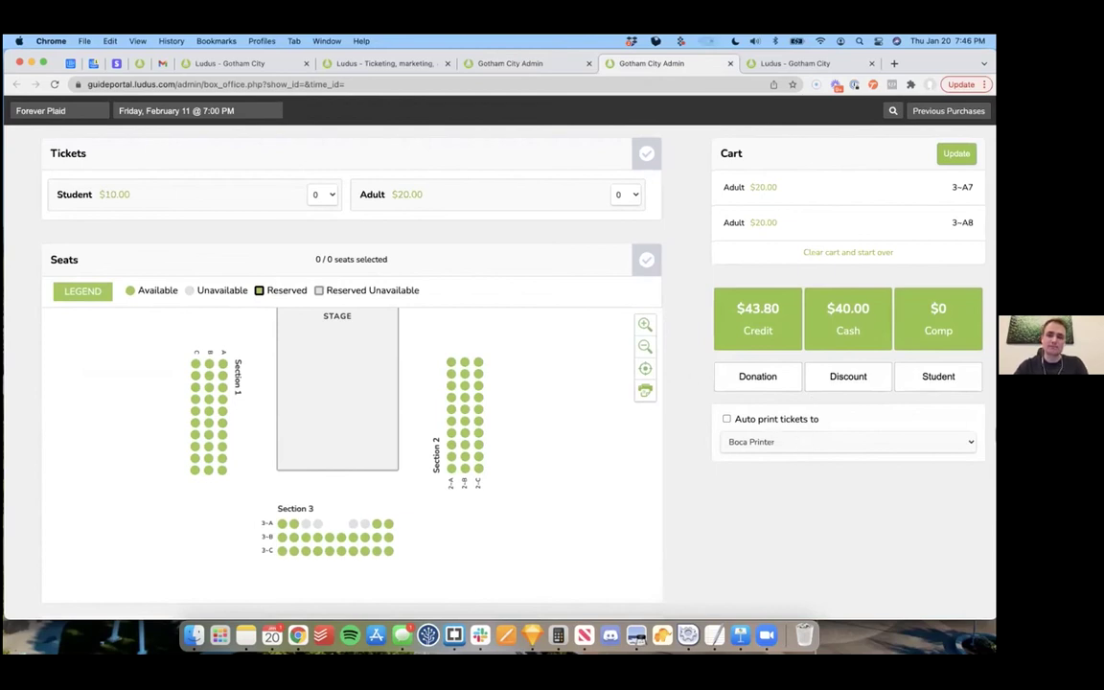
{"action": "left_click_drag", "start_coordinate": [730, 65], "coordinate": [729, 100]}
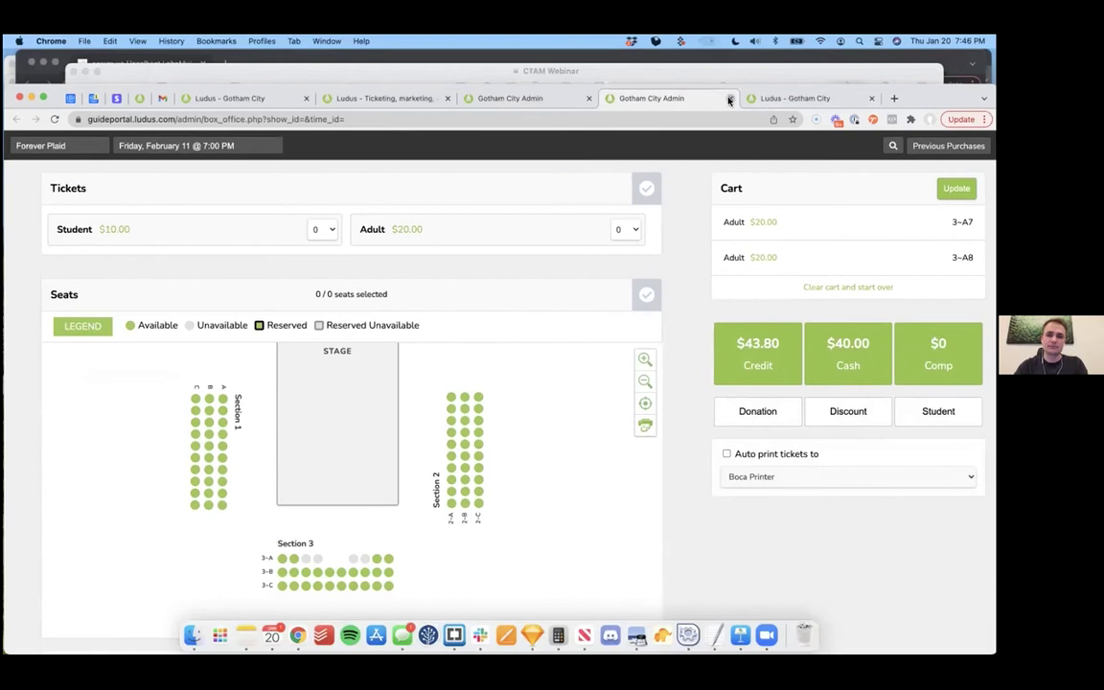
{"action": "left_click", "coordinate": [729, 99]}
{"action": "left_click_drag", "start_coordinate": [760, 91], "coordinate": [760, 57]}
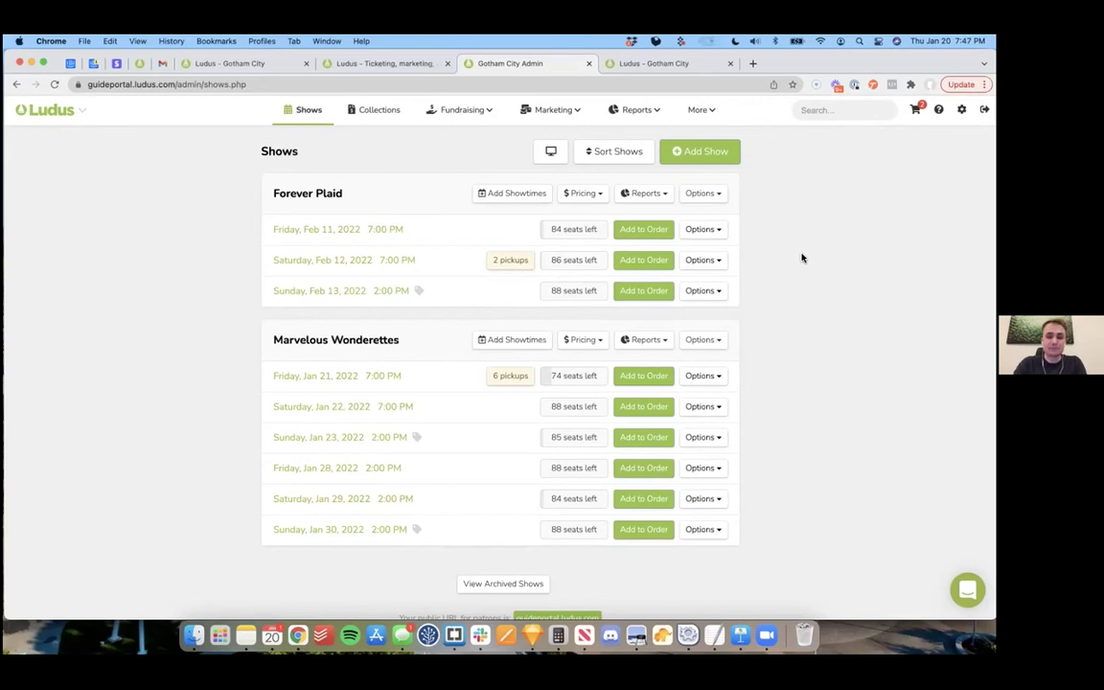
Step: Generate the global summary report with the start date set to January 20, 2022
{"action": "left_click", "coordinate": [630, 141]}
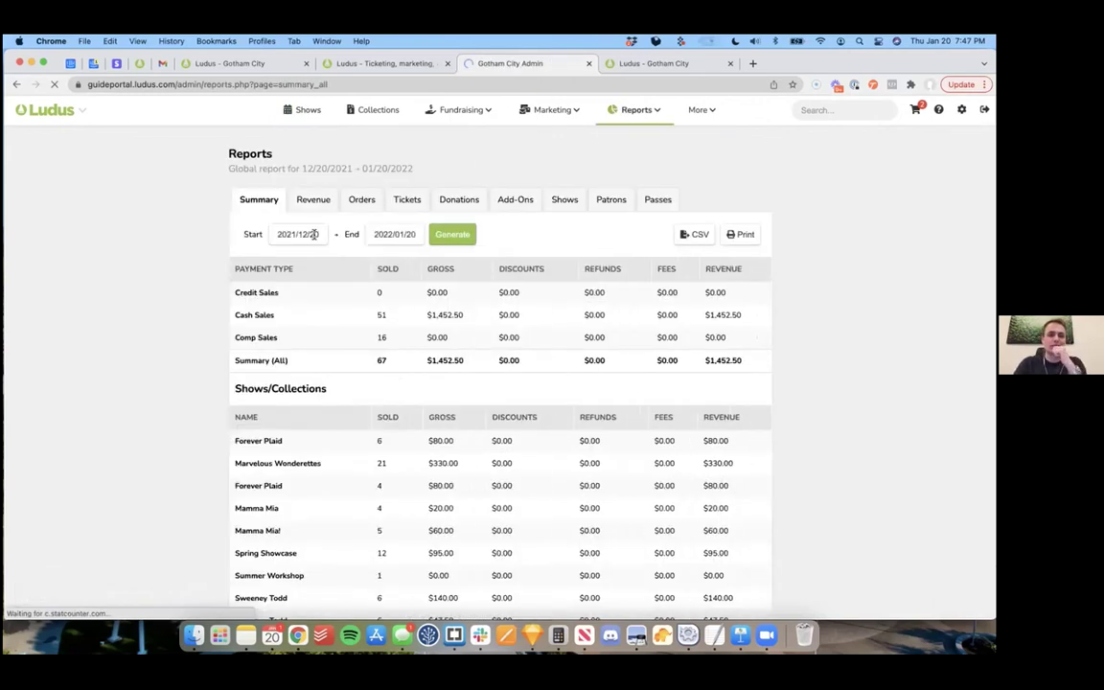
{"action": "left_click", "coordinate": [311, 234]}
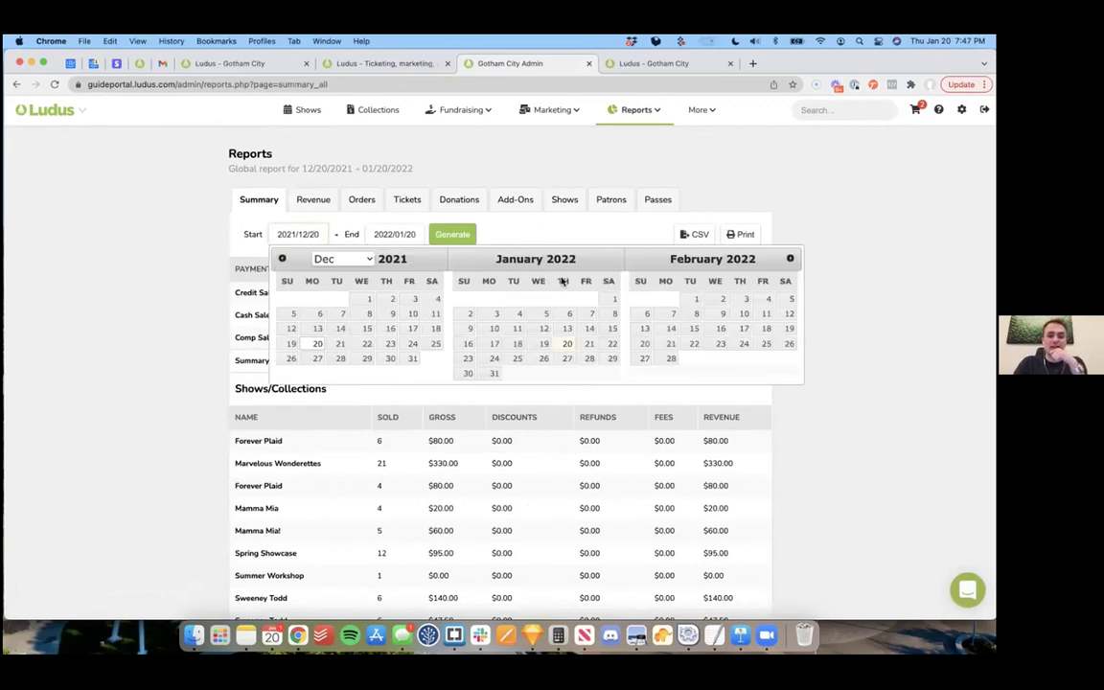
{"action": "left_click", "coordinate": [567, 344]}
{"action": "left_click", "coordinate": [450, 235]}
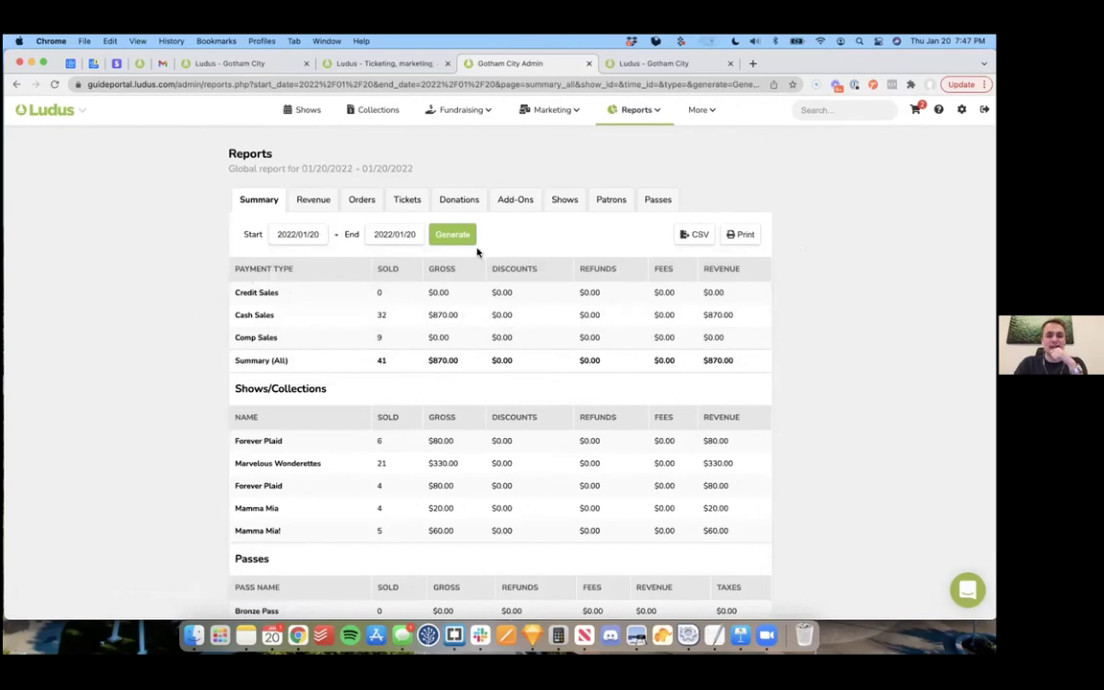
Step: Review the report's 41 tickets and $870.00 cash revenue, then return to the shows list
{"action": "scroll", "coordinate": [389, 299], "scroll_direction": "down", "scroll_amount": 3}
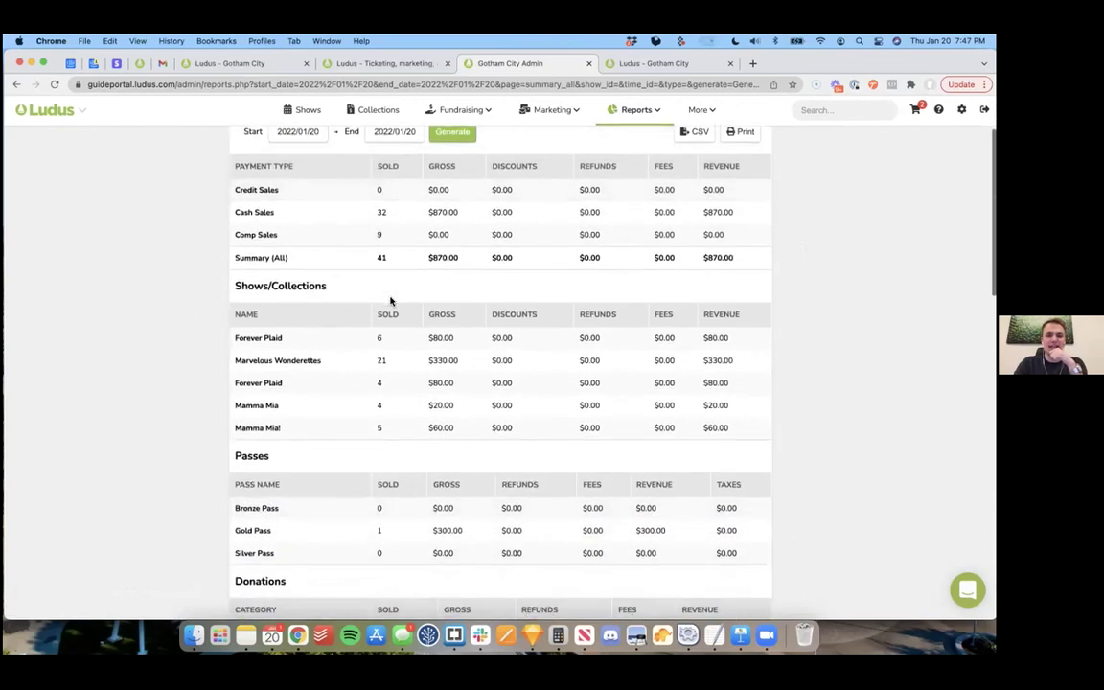
{"action": "scroll", "coordinate": [389, 299], "scroll_direction": "down", "scroll_amount": 20}
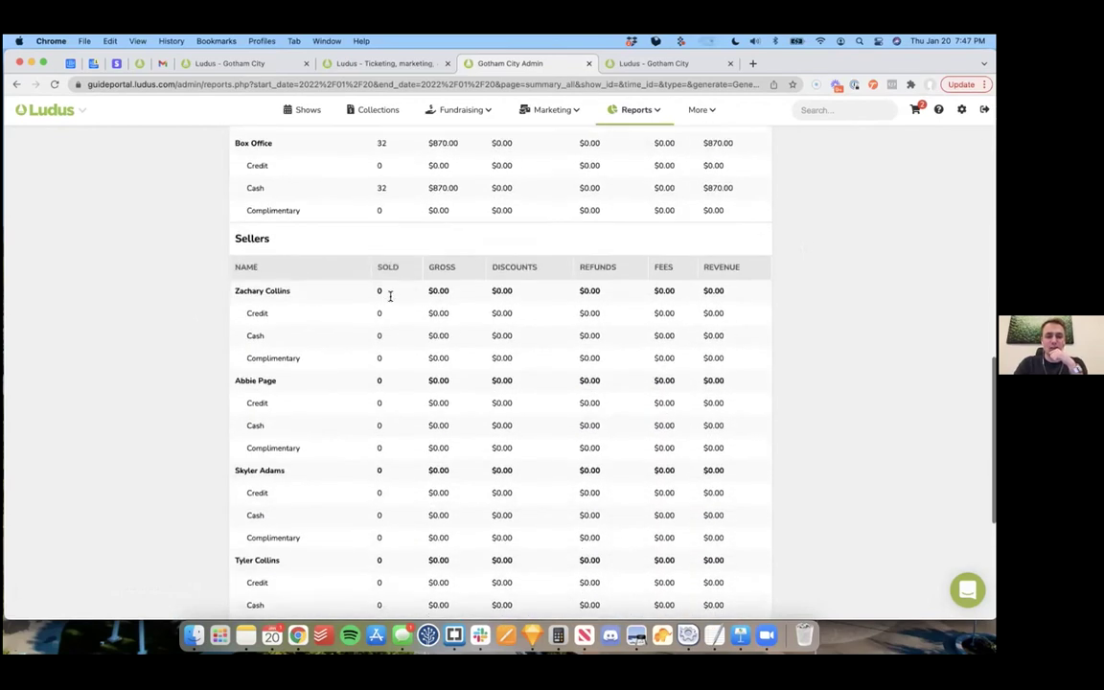
{"action": "scroll", "coordinate": [390, 296], "scroll_direction": "up", "scroll_amount": 20}
{"action": "scroll", "coordinate": [157, 314], "scroll_direction": "down", "scroll_amount": 7}
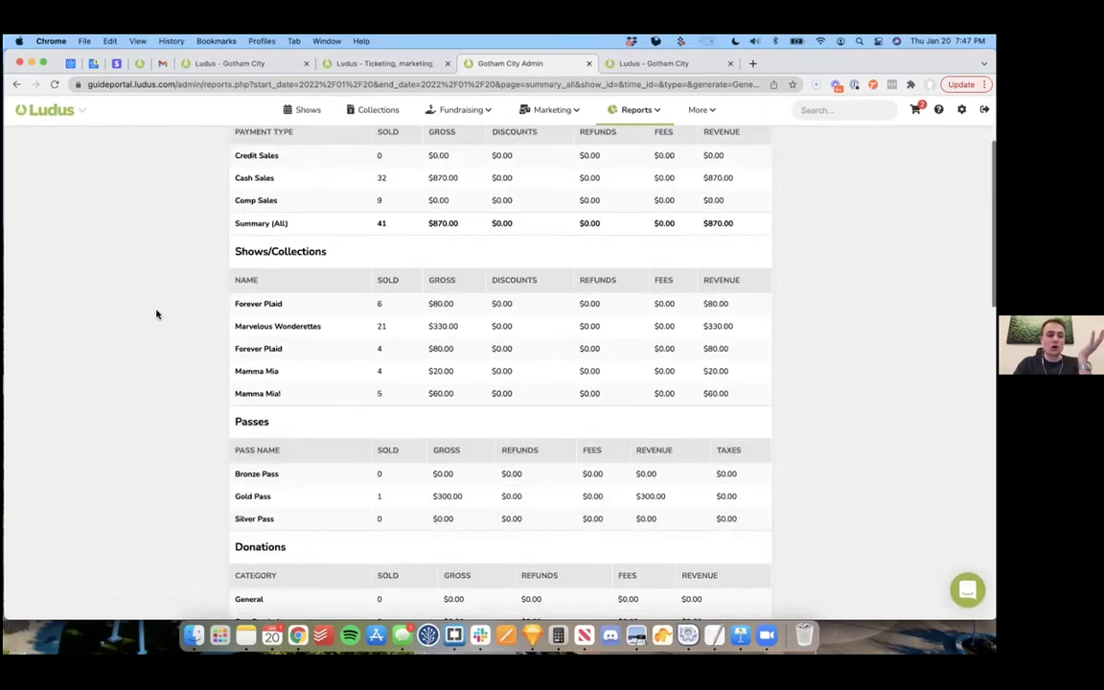
{"action": "scroll", "coordinate": [157, 314], "scroll_direction": "down", "scroll_amount": 2}
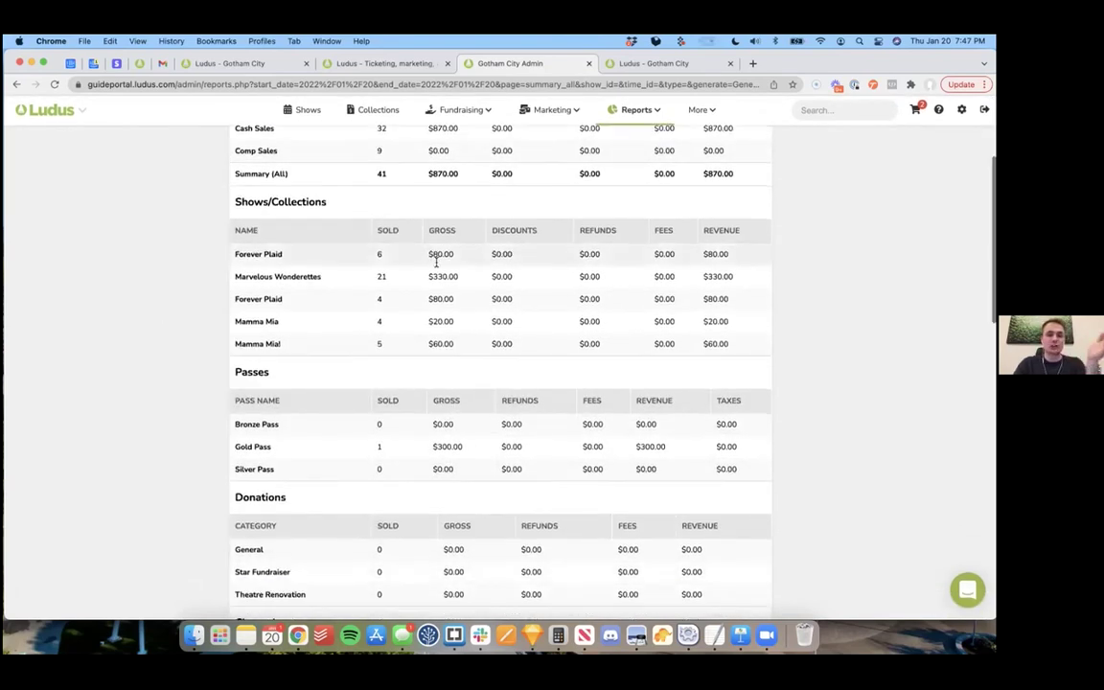
{"action": "scroll", "coordinate": [439, 341], "scroll_direction": "down", "scroll_amount": 15}
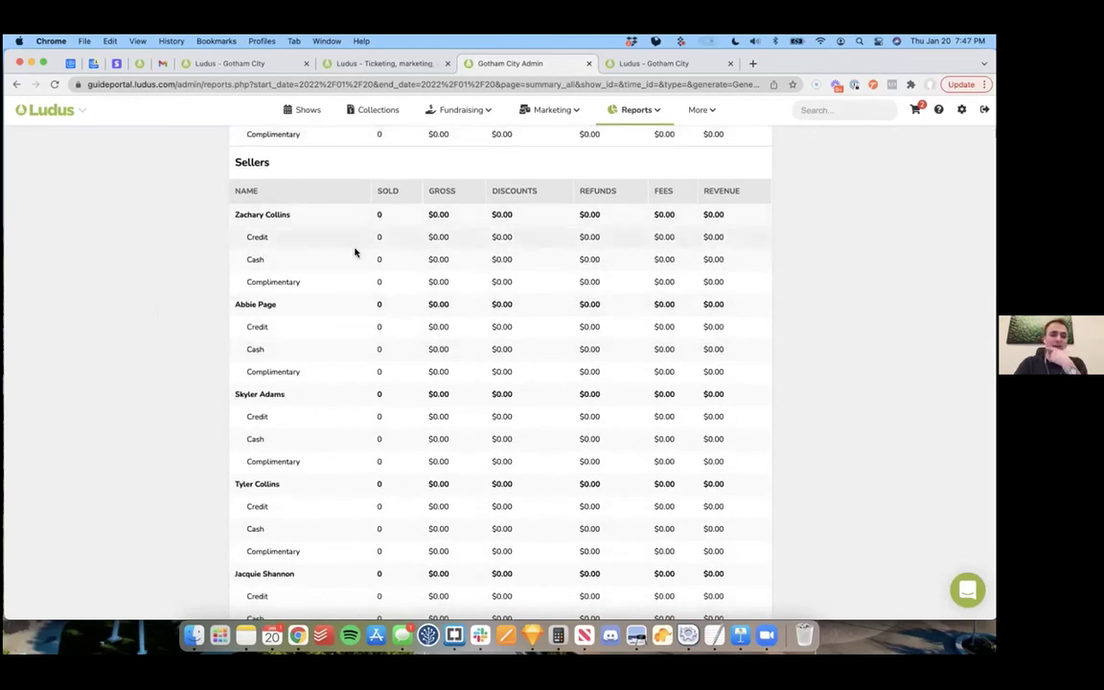
{"action": "scroll", "coordinate": [355, 252], "scroll_direction": "down", "scroll_amount": 1}
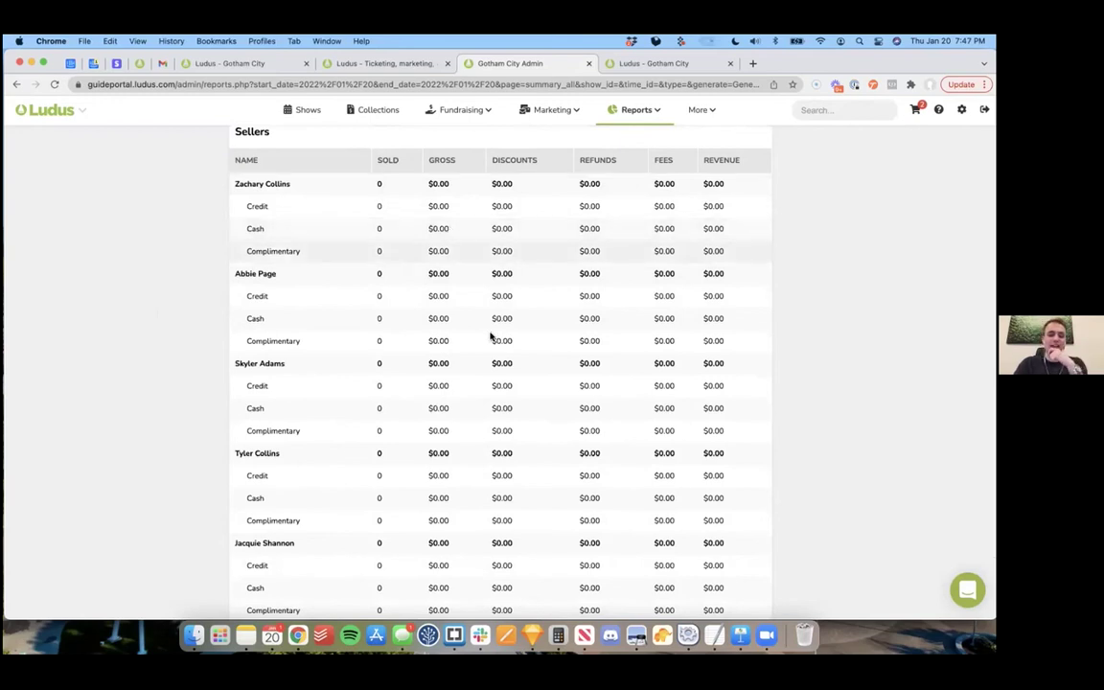
{"action": "scroll", "coordinate": [492, 337], "scroll_direction": "down", "scroll_amount": 5}
{"action": "scroll", "coordinate": [491, 335], "scroll_direction": "up", "scroll_amount": 15}
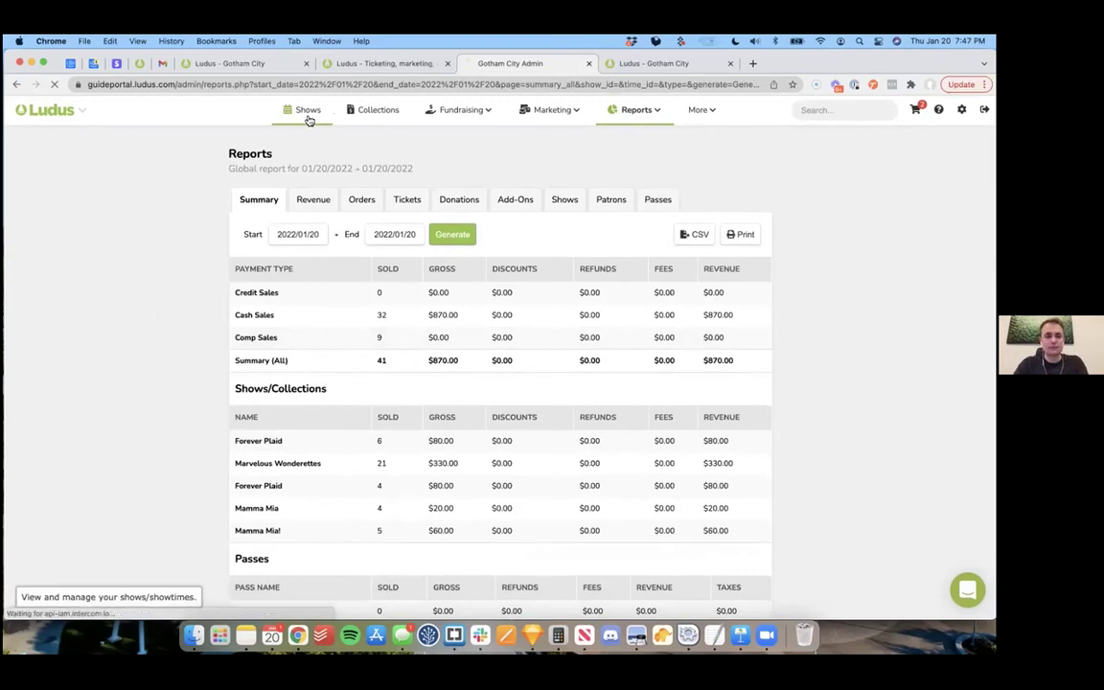
{"action": "left_click", "coordinate": [307, 113]}
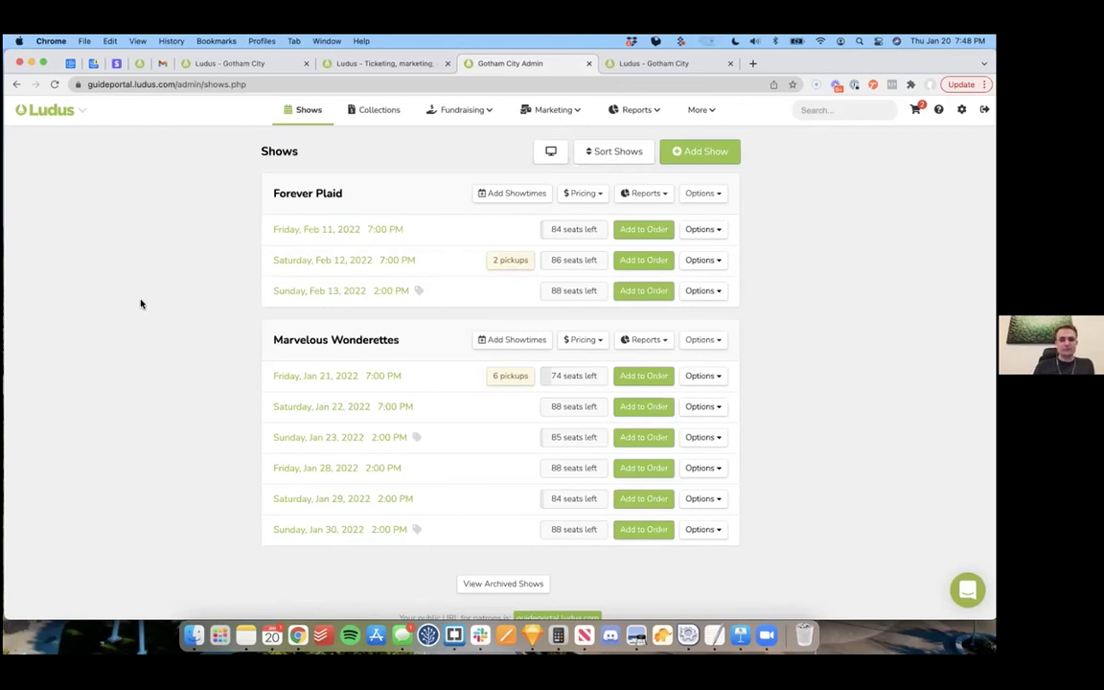
Step: Bring back the patron's $0.00 Marvelous Wonderettes order confirmation for Adult seats 2-B1 to 2-B4
{"action": "left_click", "coordinate": [228, 65]}
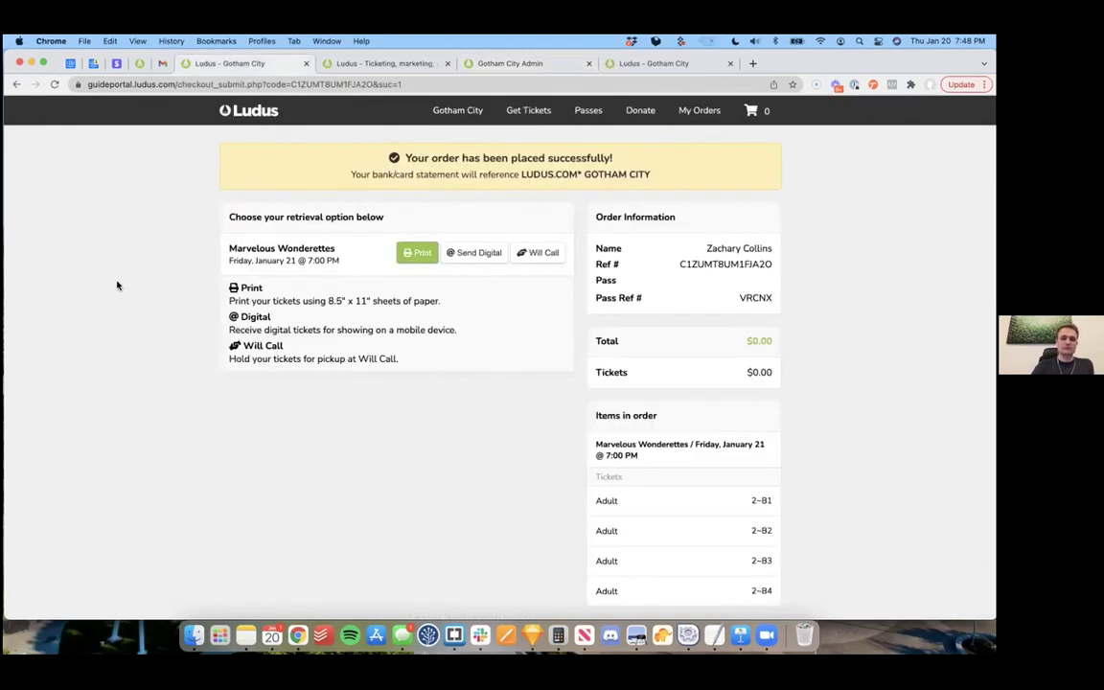
Step: Go back to the Gotham City admin and show the Collections page with its 5% + $0.75 fee
{"action": "left_click_drag", "start_coordinate": [799, 63], "coordinate": [836, 97]}
{"action": "key", "text": "ctrl+Tab"}
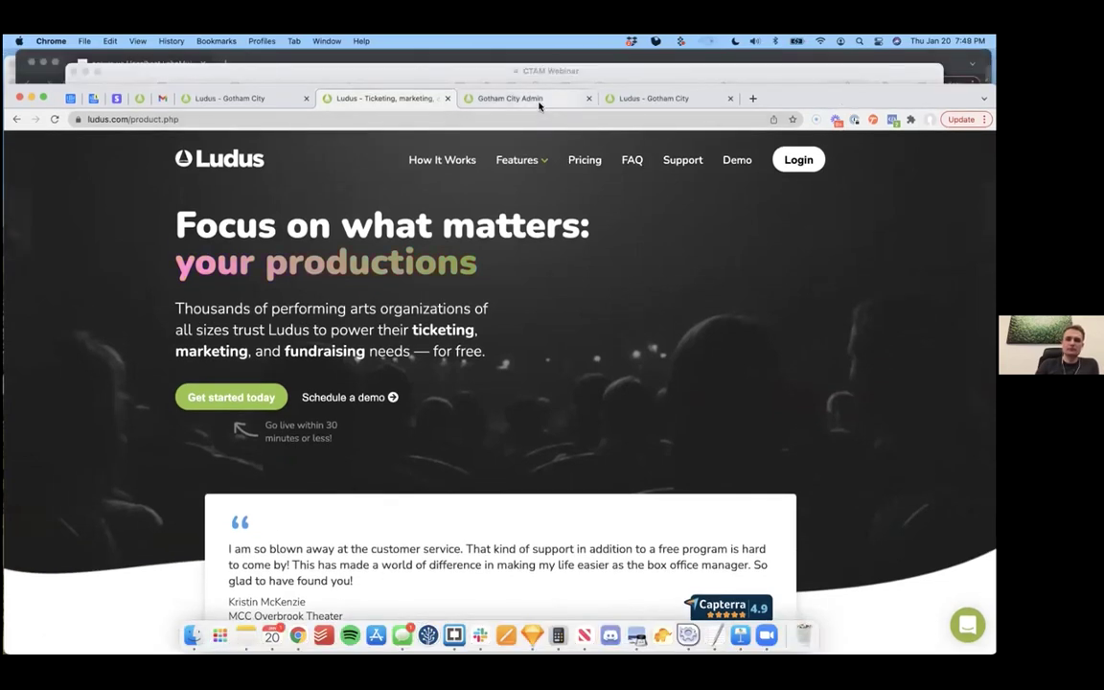
{"action": "left_click", "coordinate": [538, 103]}
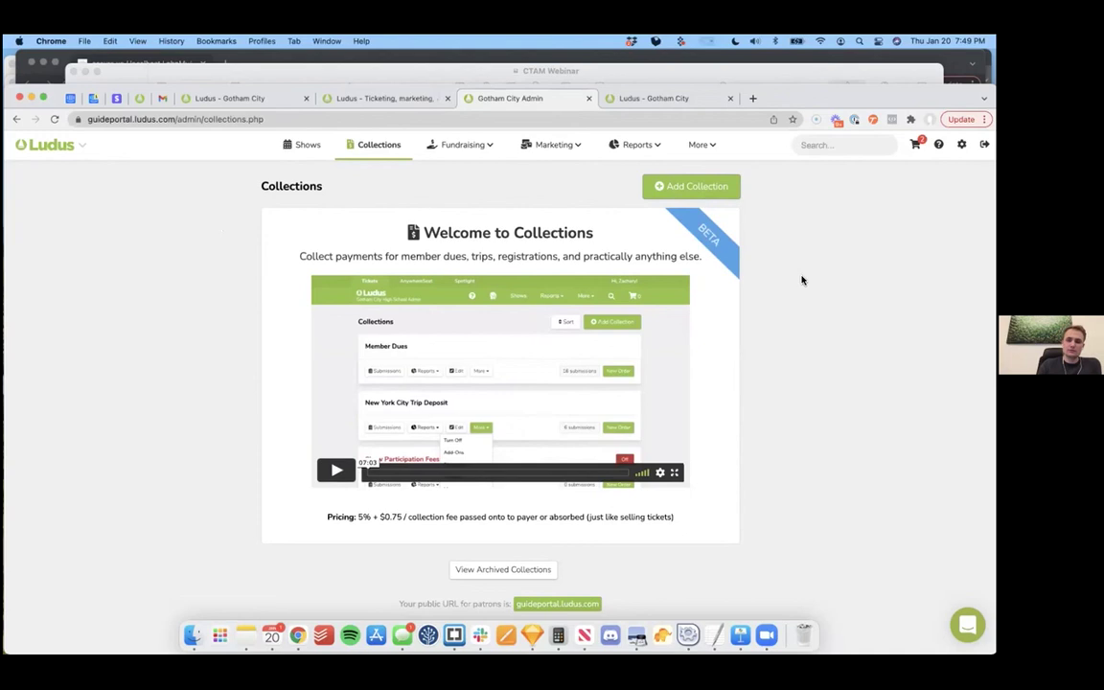
Step: Load anywhereseat.com in a new tab and follow the streaming-friendly publishing companies link
{"action": "left_click", "coordinate": [752, 98]}
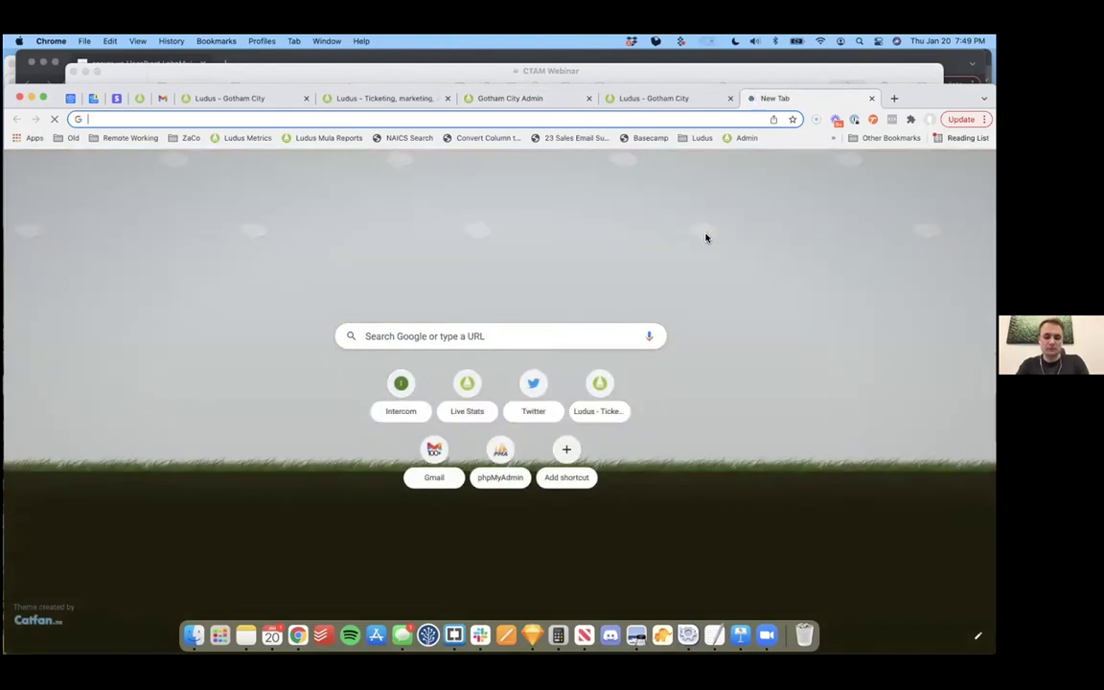
{"action": "type", "text": "anywhereseat.com"}
{"action": "key", "text": "BackSpace"}
{"action": "type", "text": "om"}
{"action": "key", "text": "Return"}
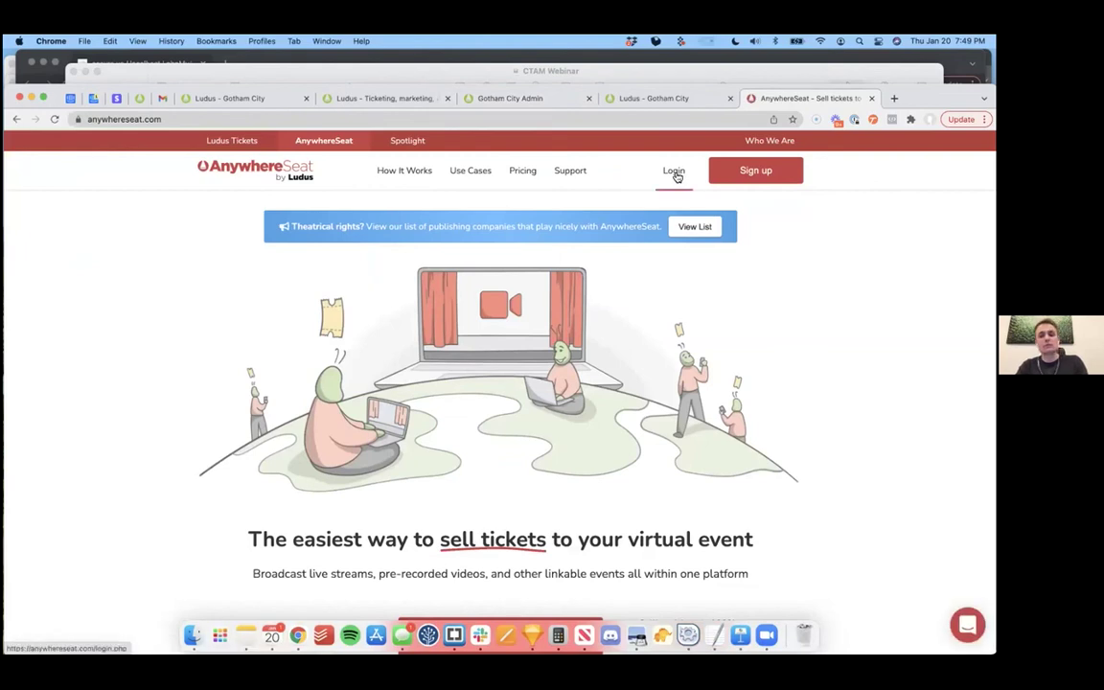
{"action": "left_click", "coordinate": [695, 226]}
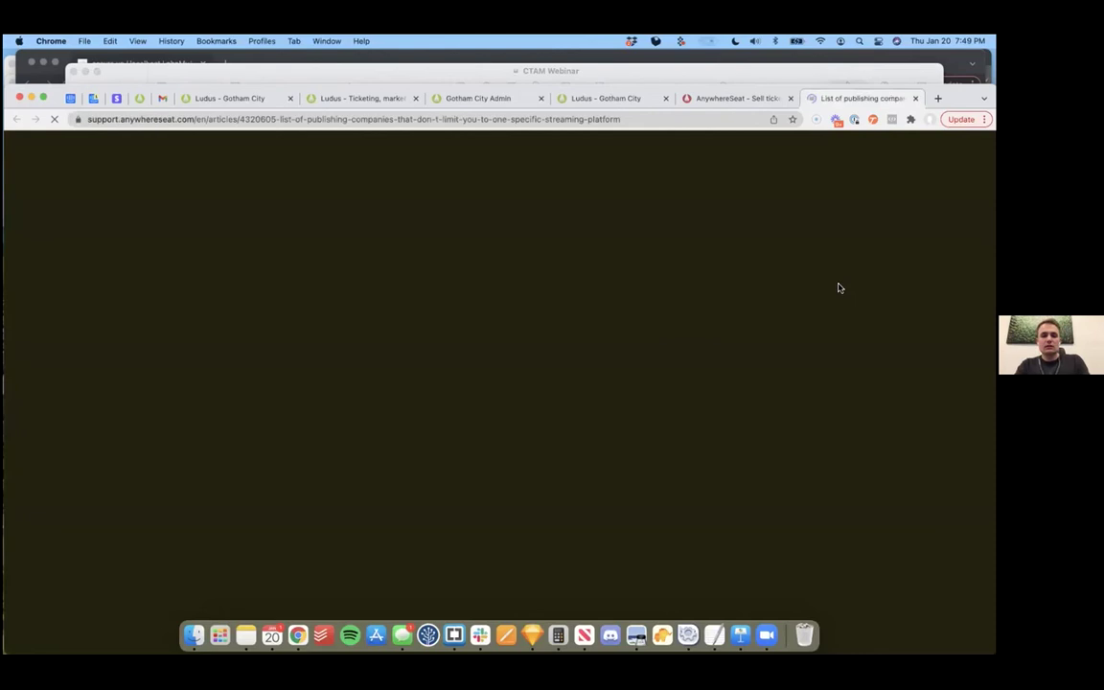
Step: Browse the support article's publisher list from YouthPlays and StageRights through Anchorage Press
{"action": "left_click", "coordinate": [738, 102]}
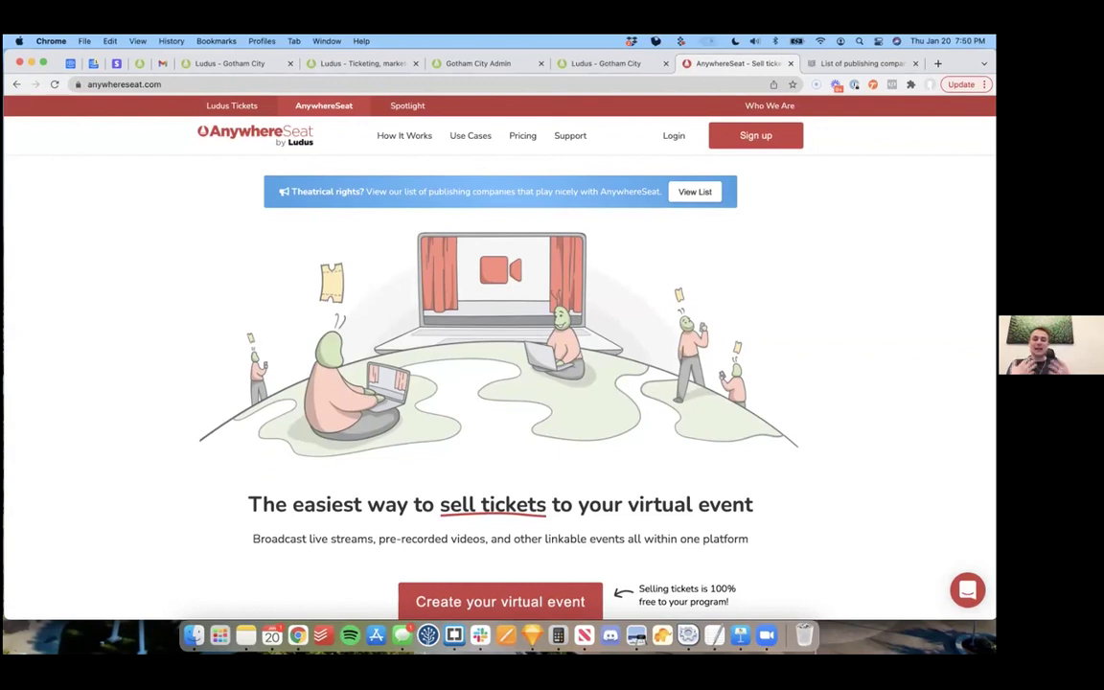
{"action": "left_click", "coordinate": [813, 62]}
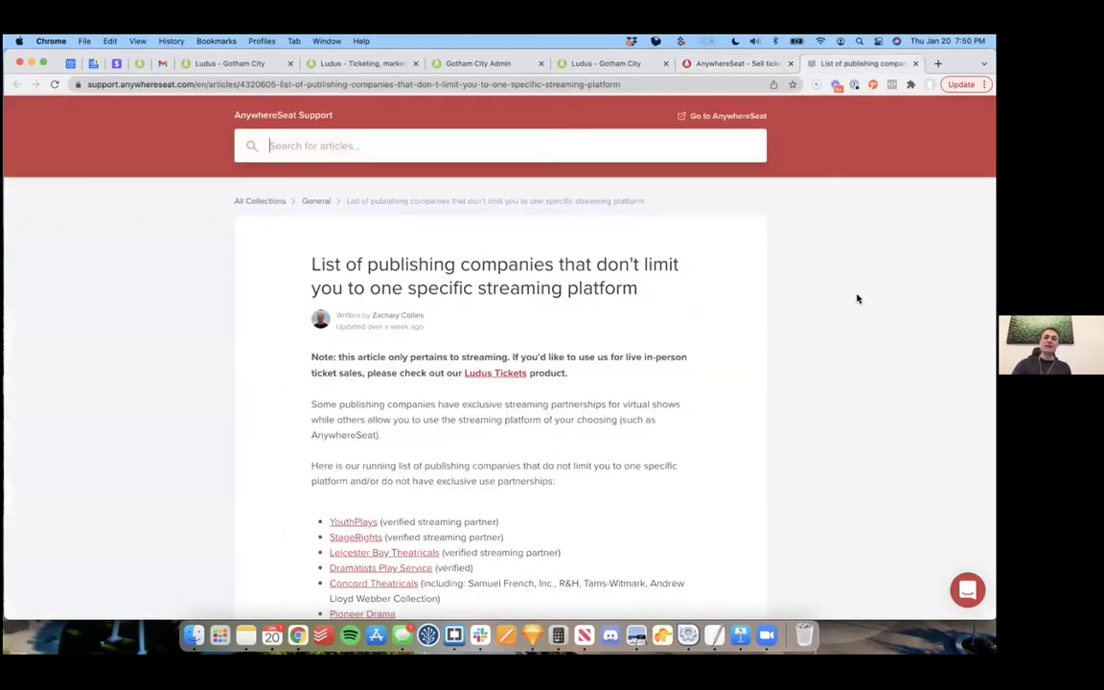
{"action": "scroll", "coordinate": [811, 325], "scroll_direction": "down", "scroll_amount": 5}
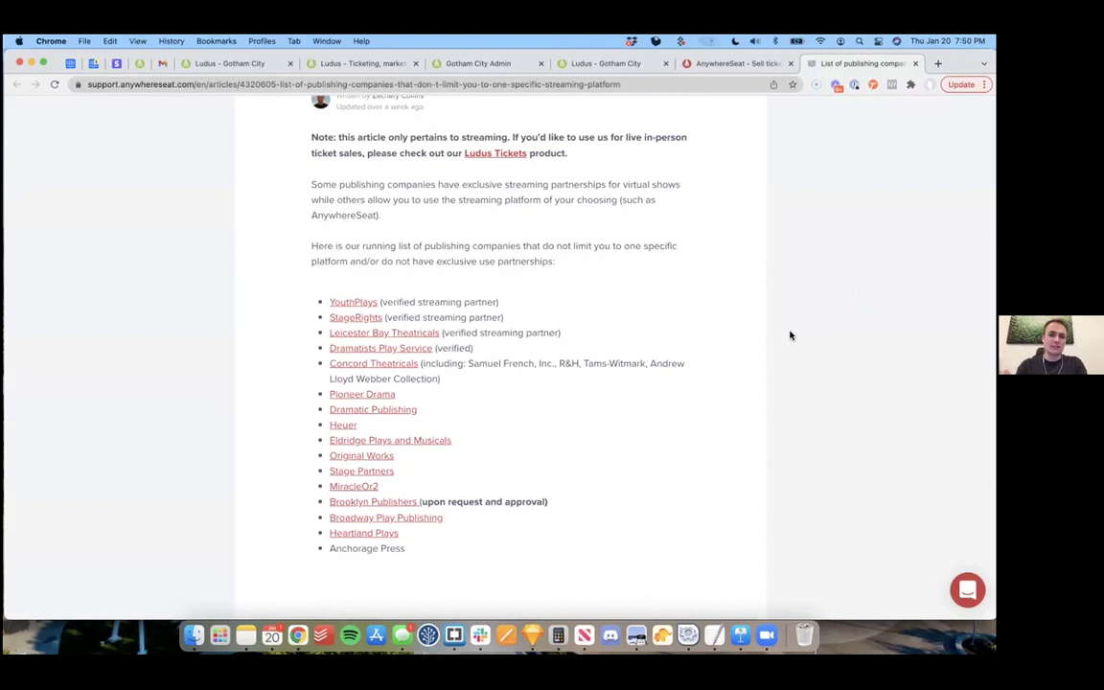
{"action": "scroll", "coordinate": [791, 336], "scroll_direction": "down", "scroll_amount": 2}
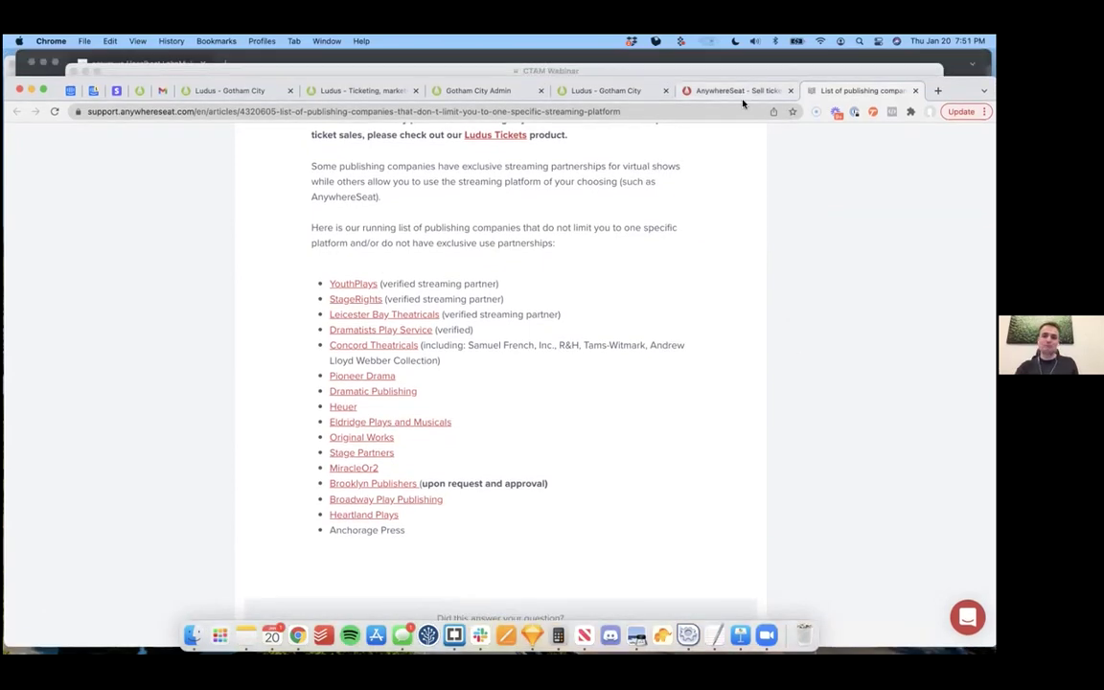
{"action": "left_click", "coordinate": [740, 91]}
Step: Sign in to AnywhereSeat admin with the saved account and start a new event for The Washington Chorus
{"action": "left_click", "coordinate": [683, 167]}
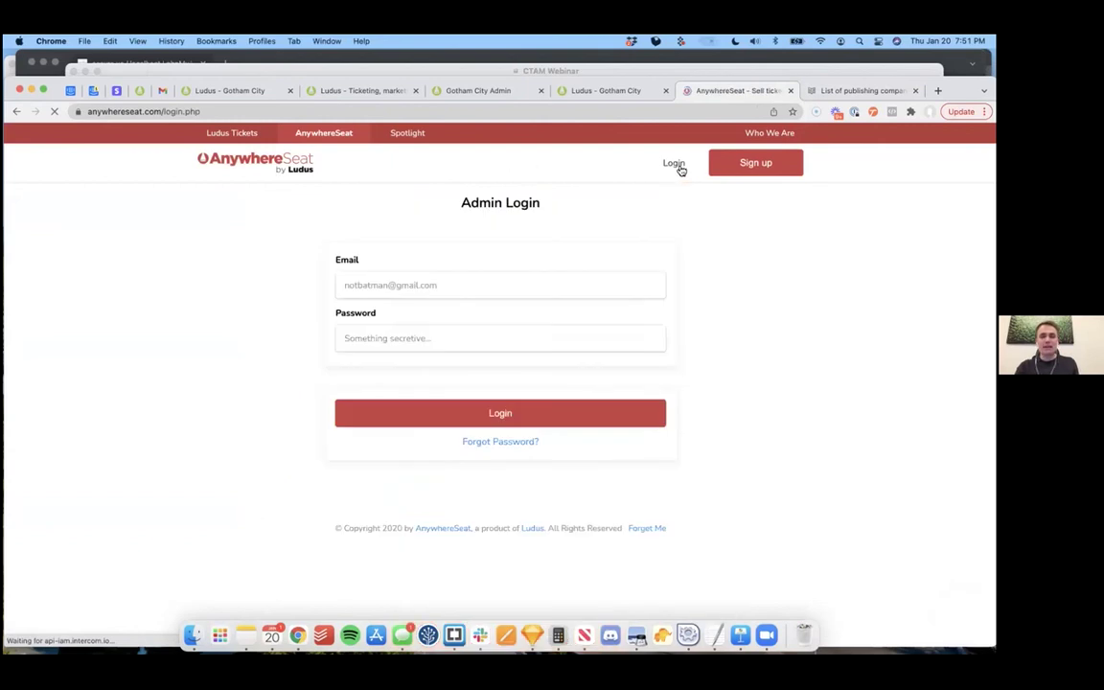
{"action": "left_click", "coordinate": [475, 284]}
{"action": "key", "text": "BackSpace"}
{"action": "key", "text": "BackSpace"}
{"action": "key", "text": "BackSpace"}
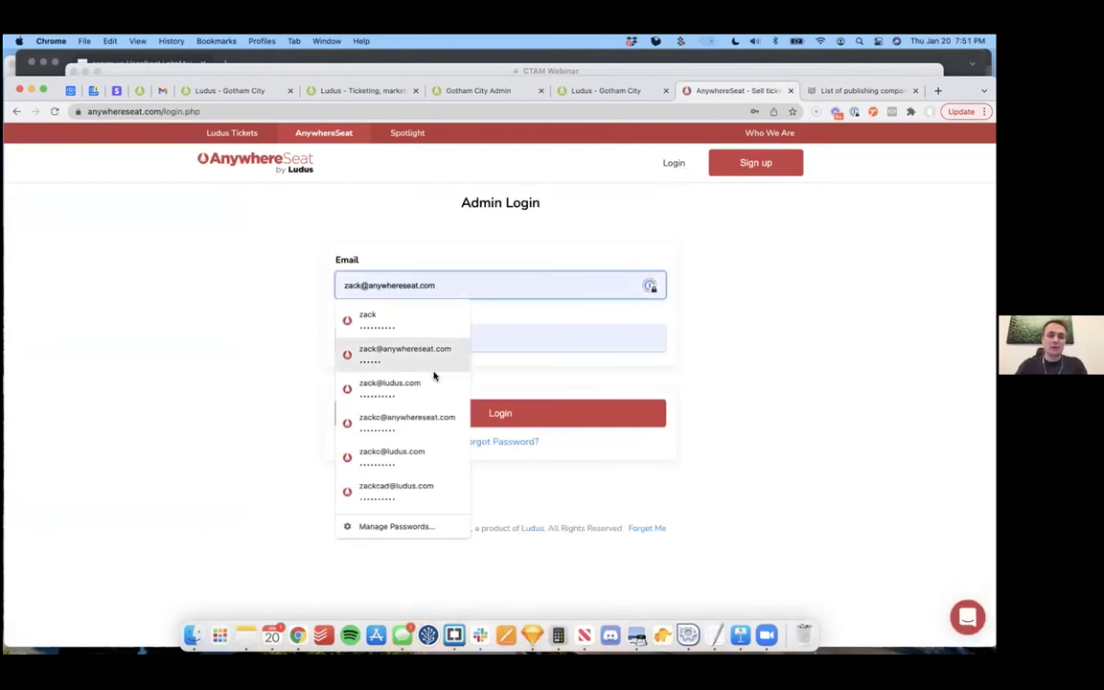
{"action": "left_click", "coordinate": [431, 362]}
{"action": "left_click", "coordinate": [502, 412]}
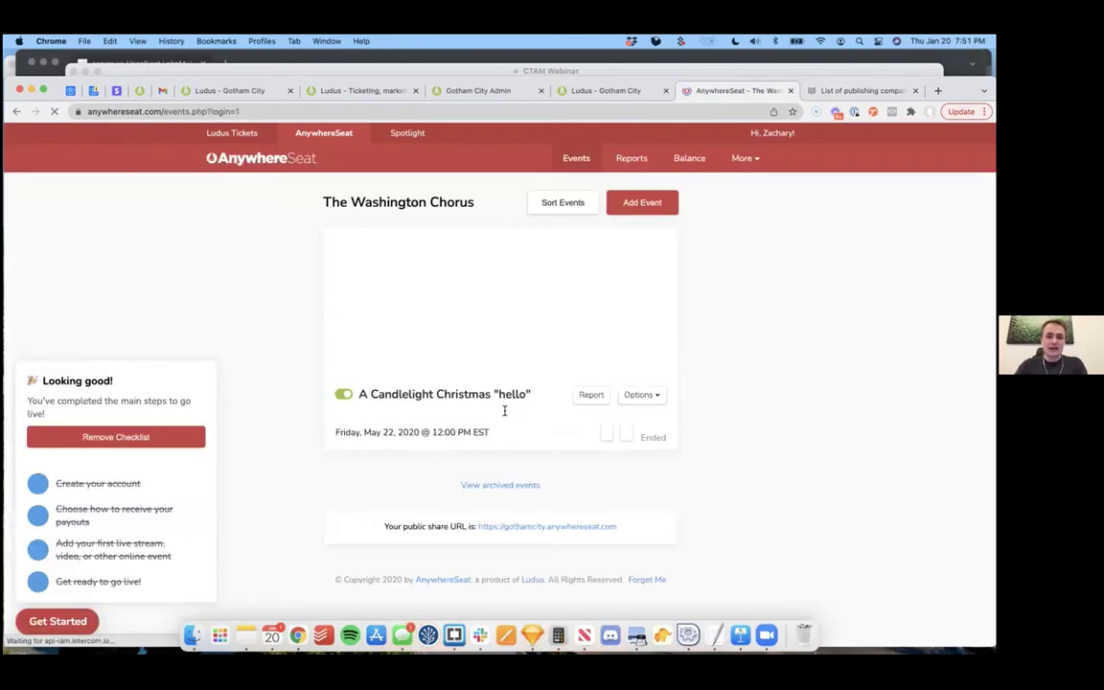
{"action": "left_click", "coordinate": [641, 202]}
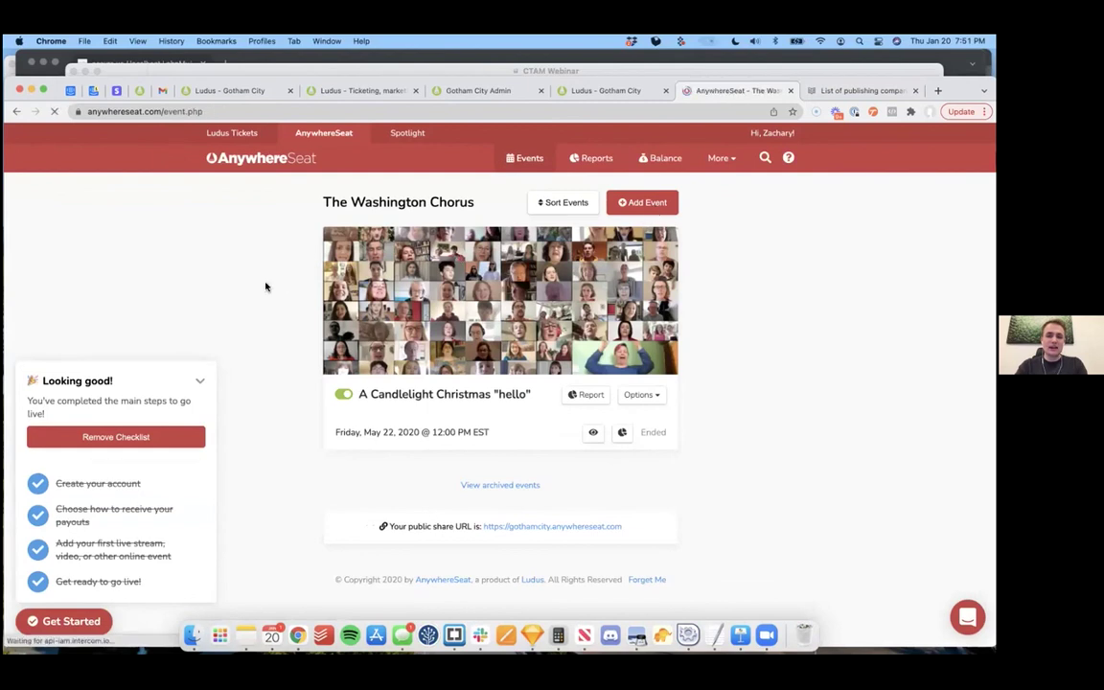
{"action": "left_click", "coordinate": [199, 381]}
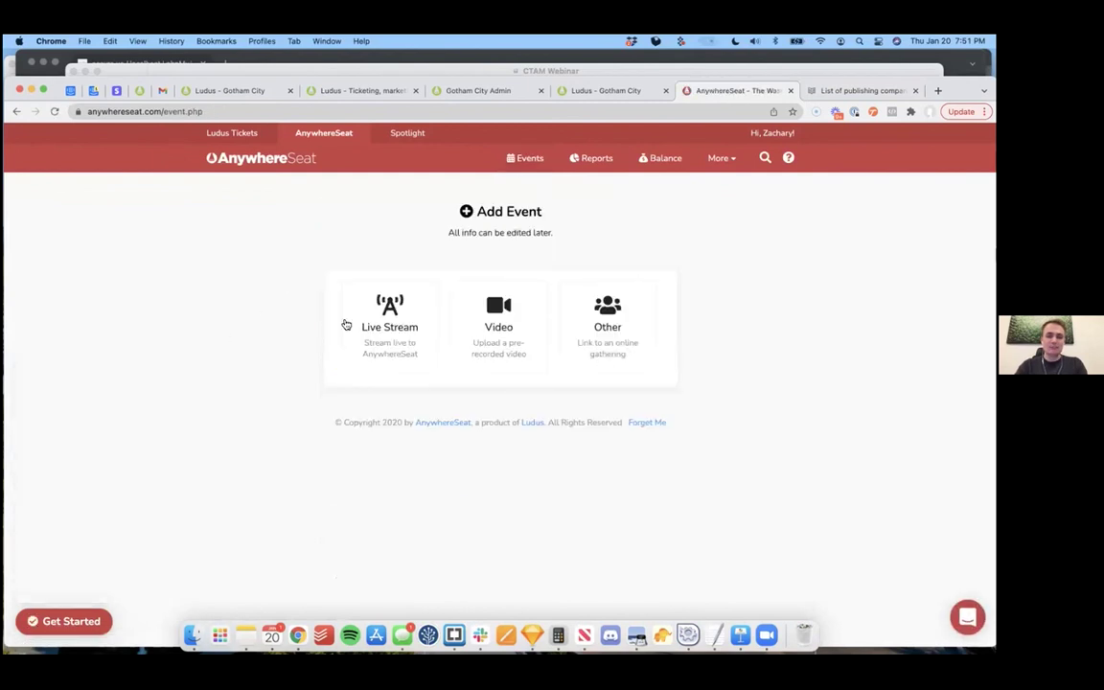
Step: Make the event a Live Stream using AnywhereSeat's RTMP service and try the name-your-own pricing toggle
{"action": "left_click", "coordinate": [389, 324]}
{"action": "scroll", "coordinate": [751, 334], "scroll_direction": "down", "scroll_amount": 5}
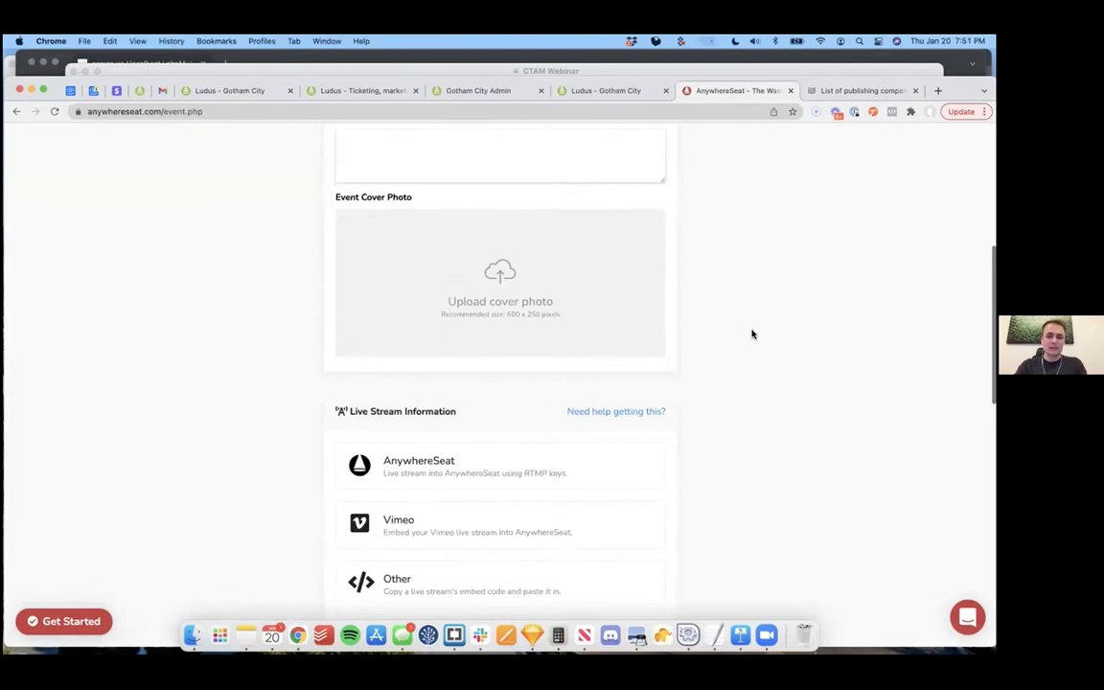
{"action": "scroll", "coordinate": [751, 334], "scroll_direction": "down", "scroll_amount": 2}
{"action": "left_click", "coordinate": [535, 293]}
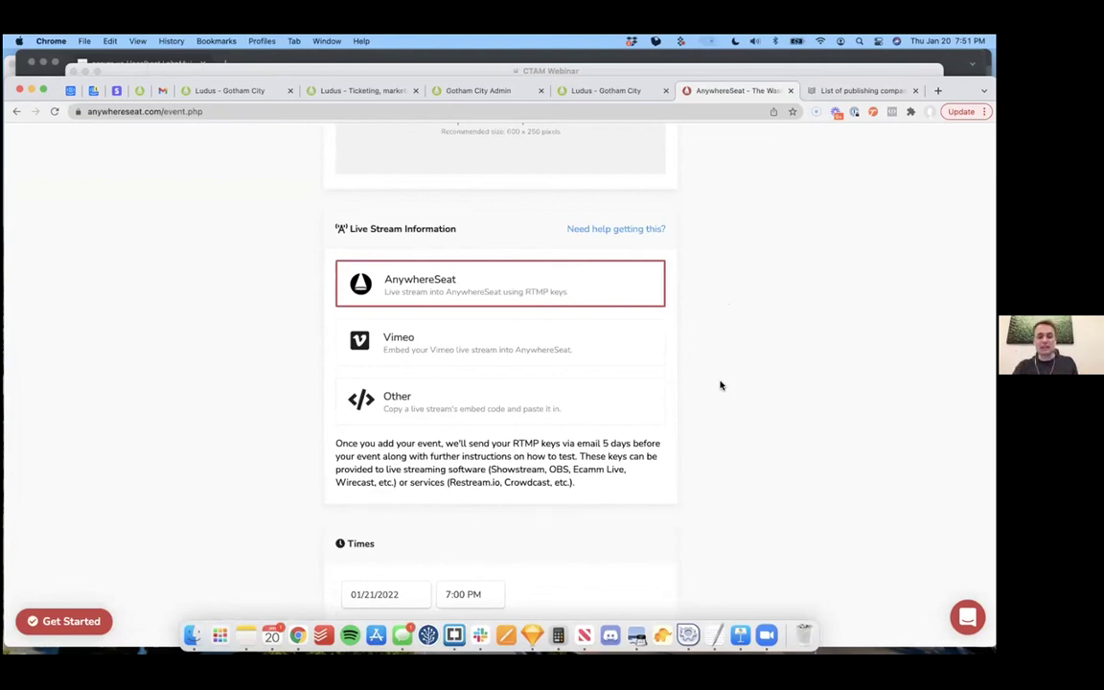
{"action": "scroll", "coordinate": [721, 385], "scroll_direction": "down", "scroll_amount": 5}
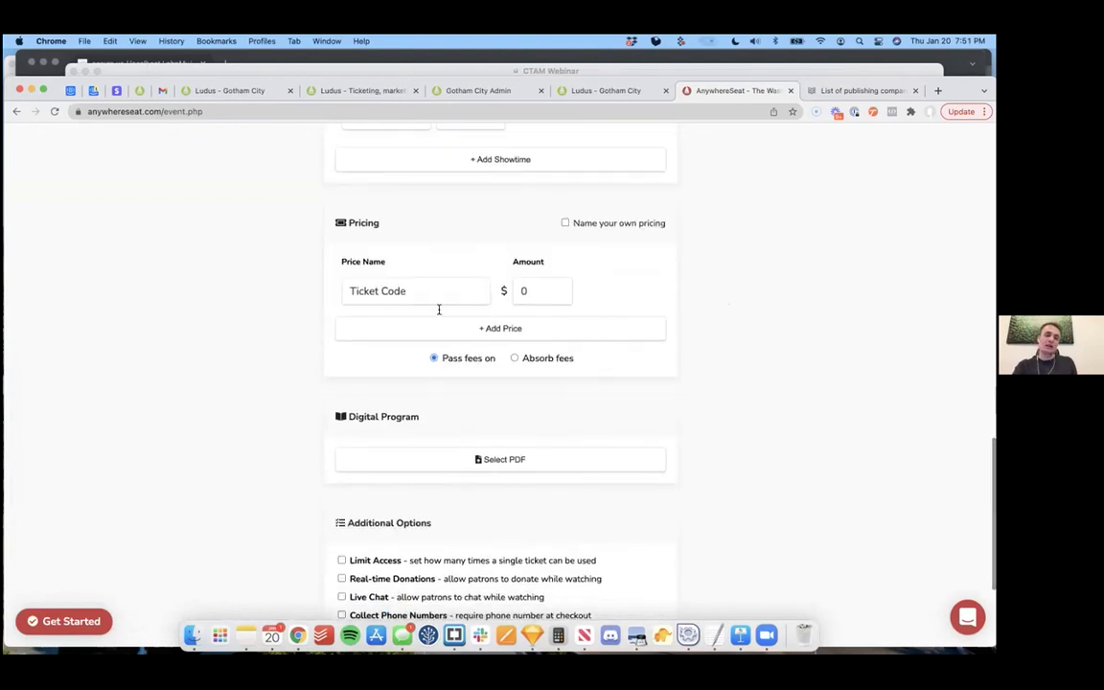
{"action": "left_click", "coordinate": [565, 223]}
{"action": "left_click", "coordinate": [565, 222]}
{"action": "scroll", "coordinate": [725, 376], "scroll_direction": "down", "scroll_amount": 2}
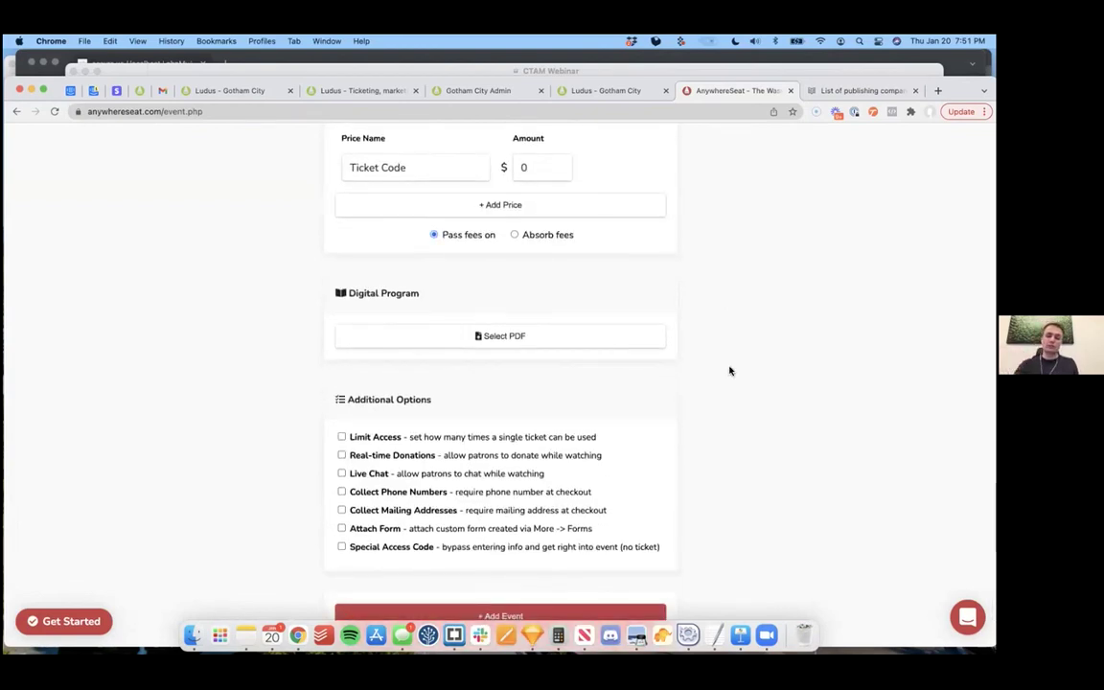
{"action": "scroll", "coordinate": [729, 372], "scroll_direction": "down", "scroll_amount": 2}
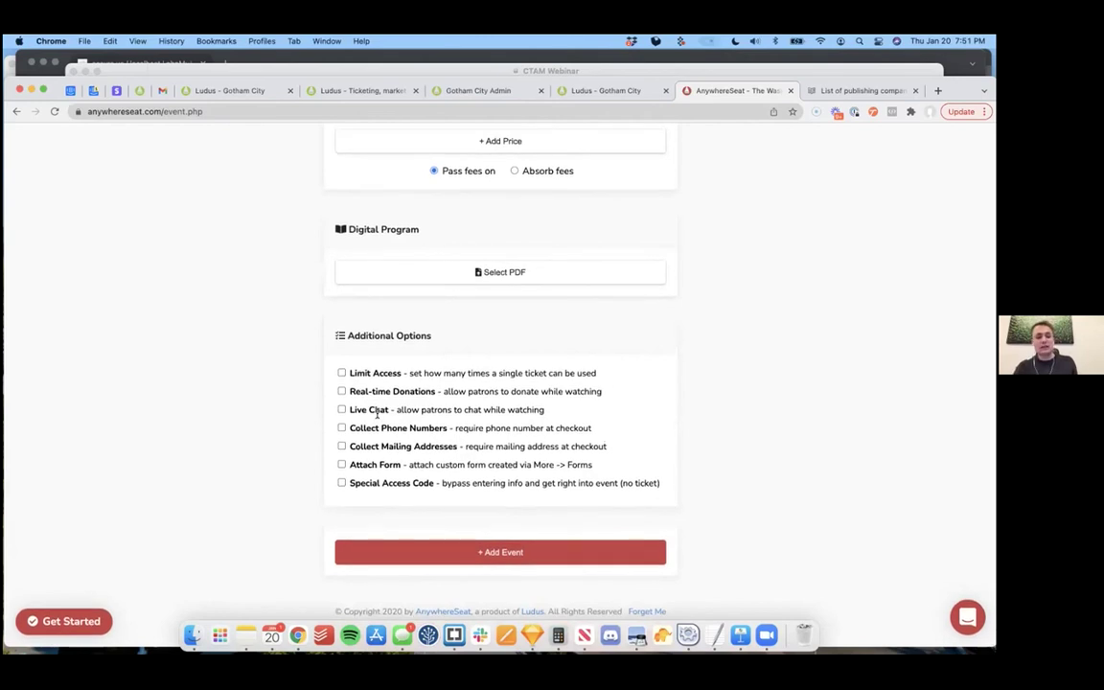
Step: Tick Real-time Donations and Live Chat, switch the type to Video, then return to Events
{"action": "left_click", "coordinate": [341, 391]}
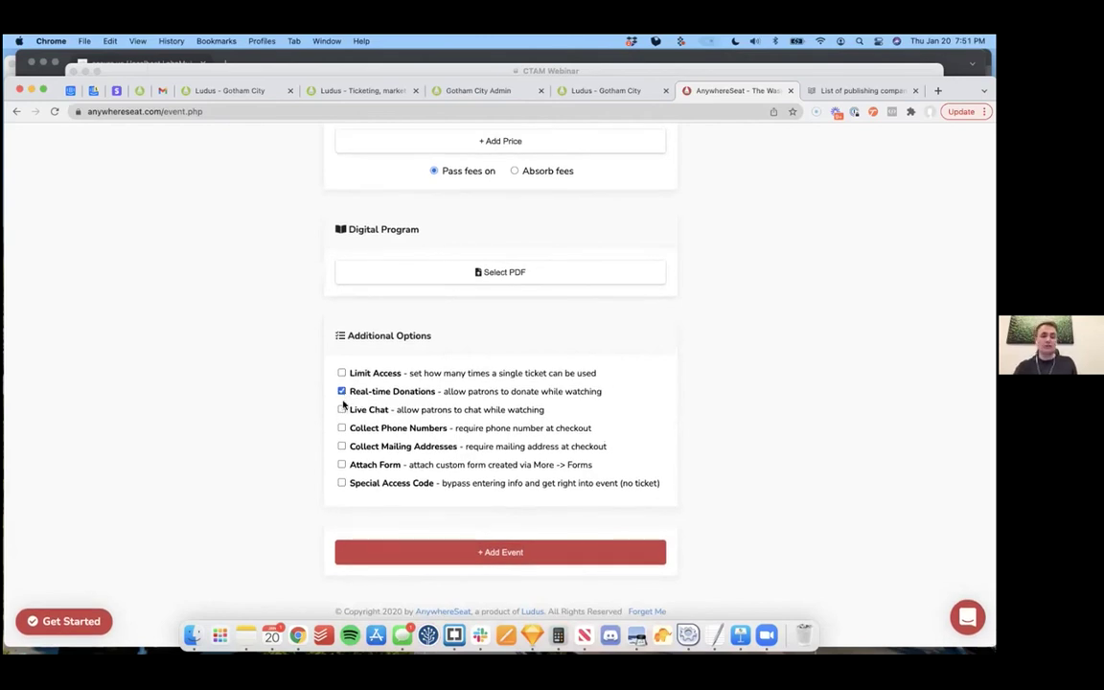
{"action": "left_click", "coordinate": [341, 410]}
{"action": "scroll", "coordinate": [715, 325], "scroll_direction": "up", "scroll_amount": 15}
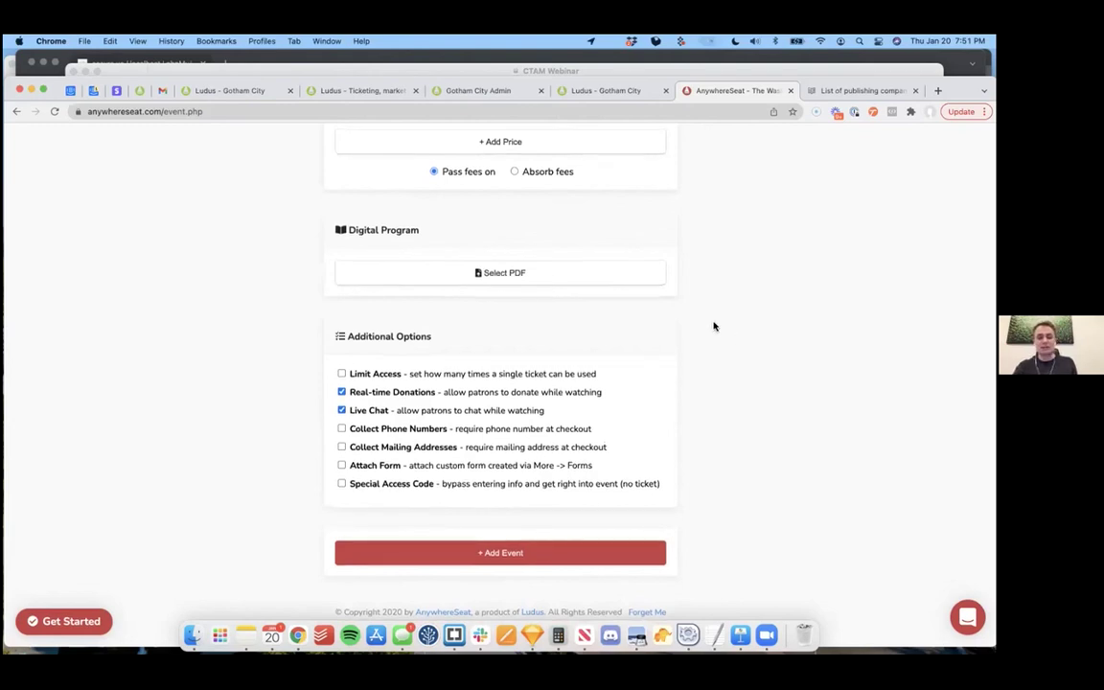
{"action": "left_click", "coordinate": [498, 321]}
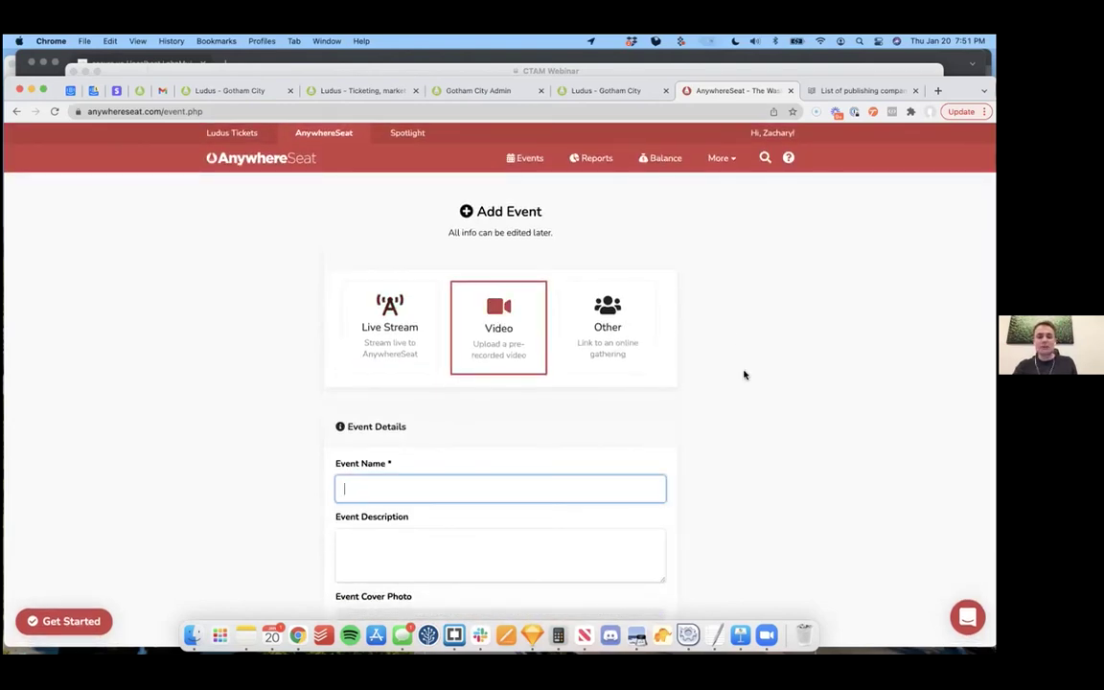
{"action": "scroll", "coordinate": [744, 374], "scroll_direction": "down", "scroll_amount": 3}
{"action": "scroll", "coordinate": [716, 429], "scroll_direction": "down", "scroll_amount": 3}
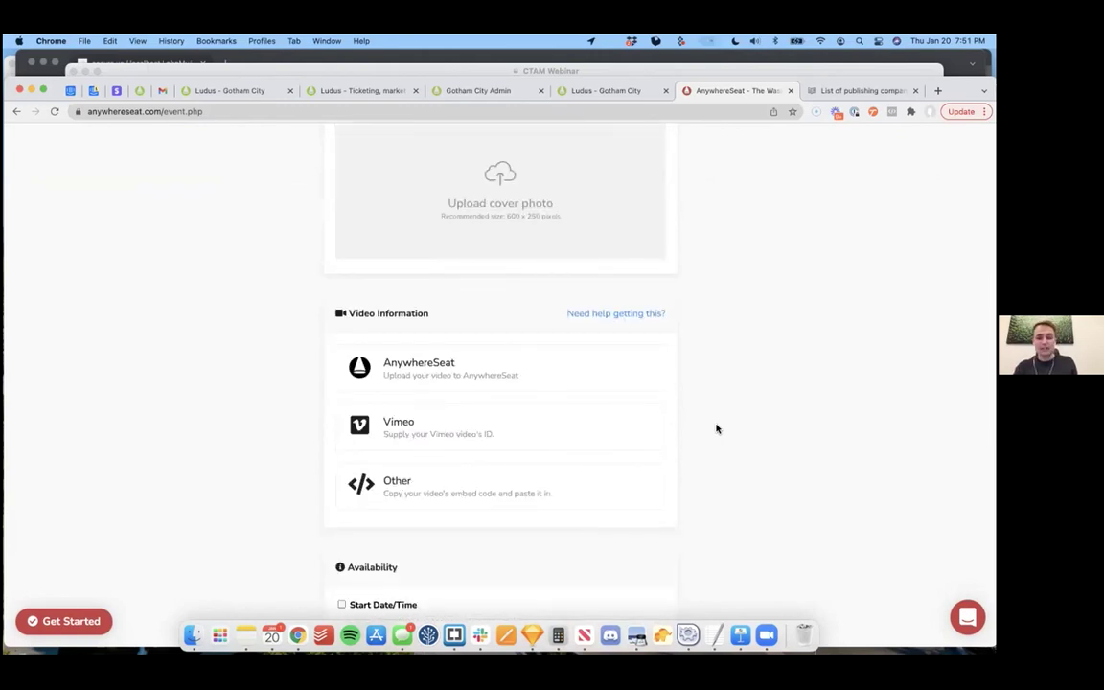
{"action": "scroll", "coordinate": [716, 428], "scroll_direction": "up", "scroll_amount": 6}
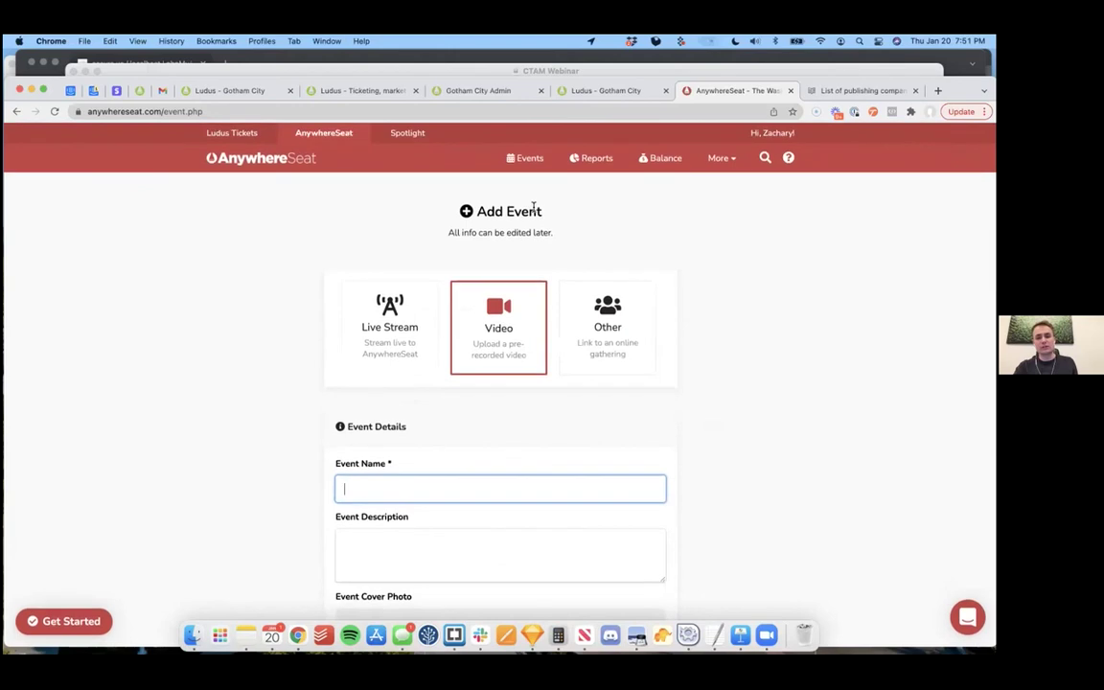
{"action": "left_click", "coordinate": [527, 160]}
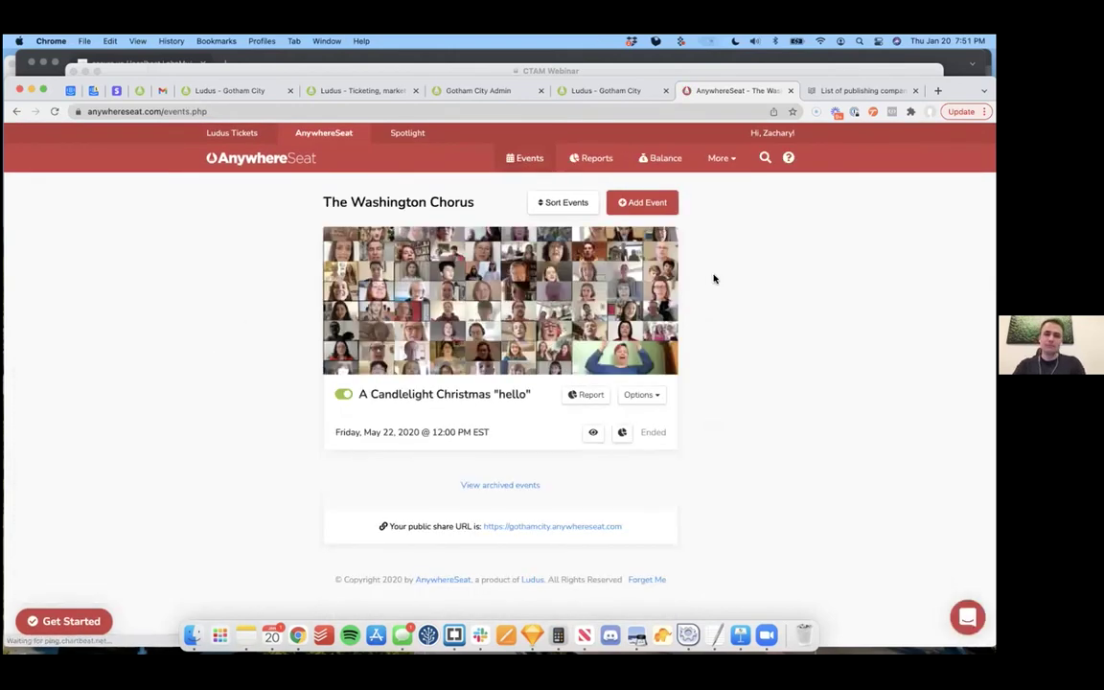
Step: Look over the AnywhereSeat events list and its additional-features menu
{"action": "left_click", "coordinate": [633, 95]}
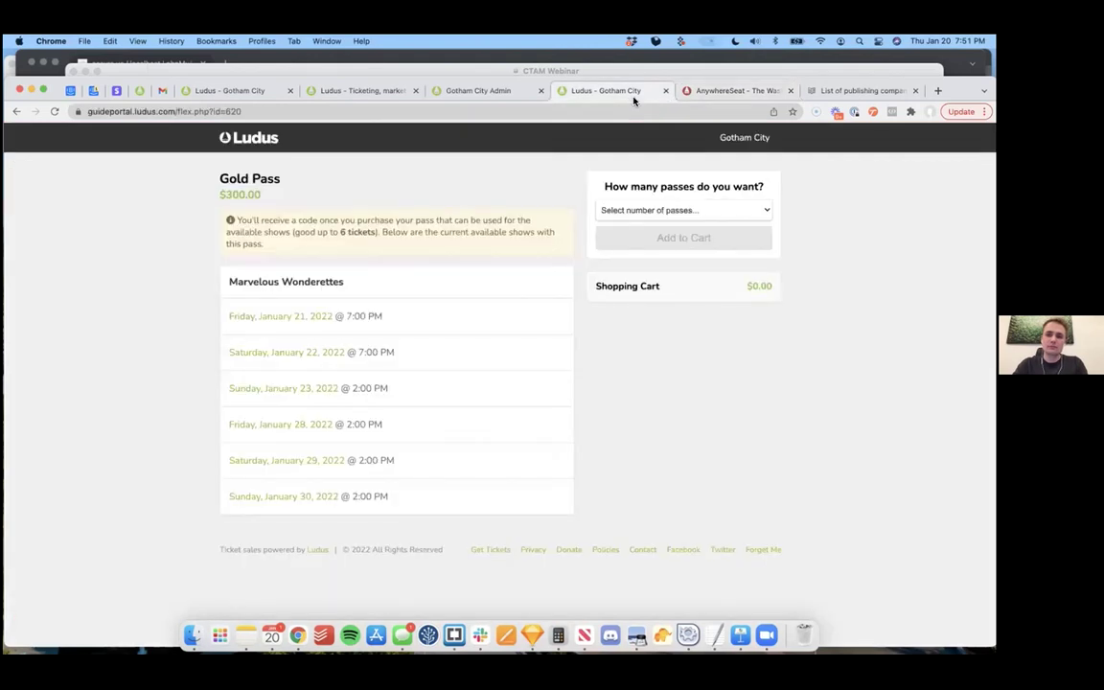
{"action": "left_click", "coordinate": [715, 91]}
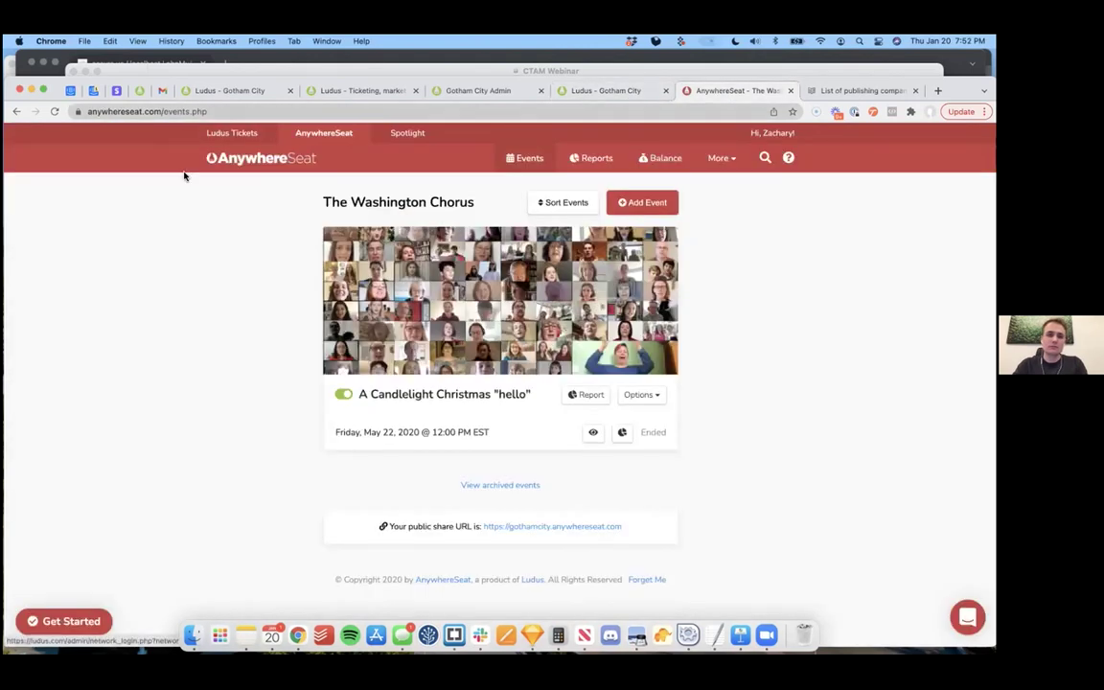
{"action": "left_click", "coordinate": [727, 165]}
{"action": "left_click", "coordinate": [734, 279]}
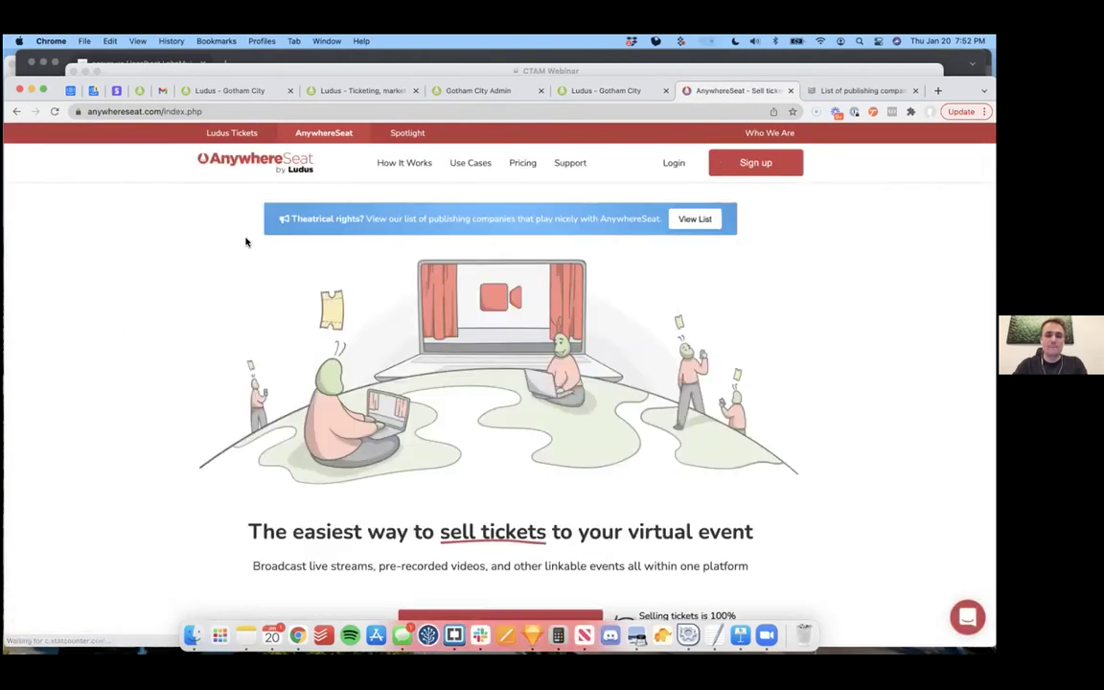
Step: In the Gotham City admin, show the Shows list and expand the More features menu
{"action": "left_click", "coordinate": [230, 92]}
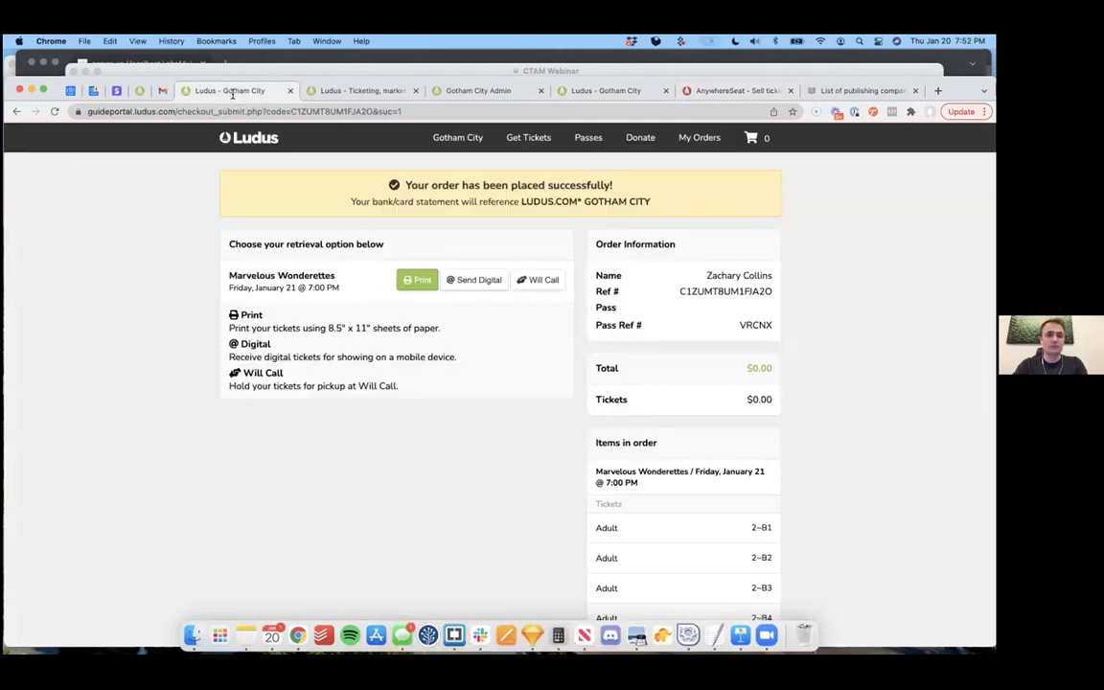
{"action": "left_click", "coordinate": [482, 96]}
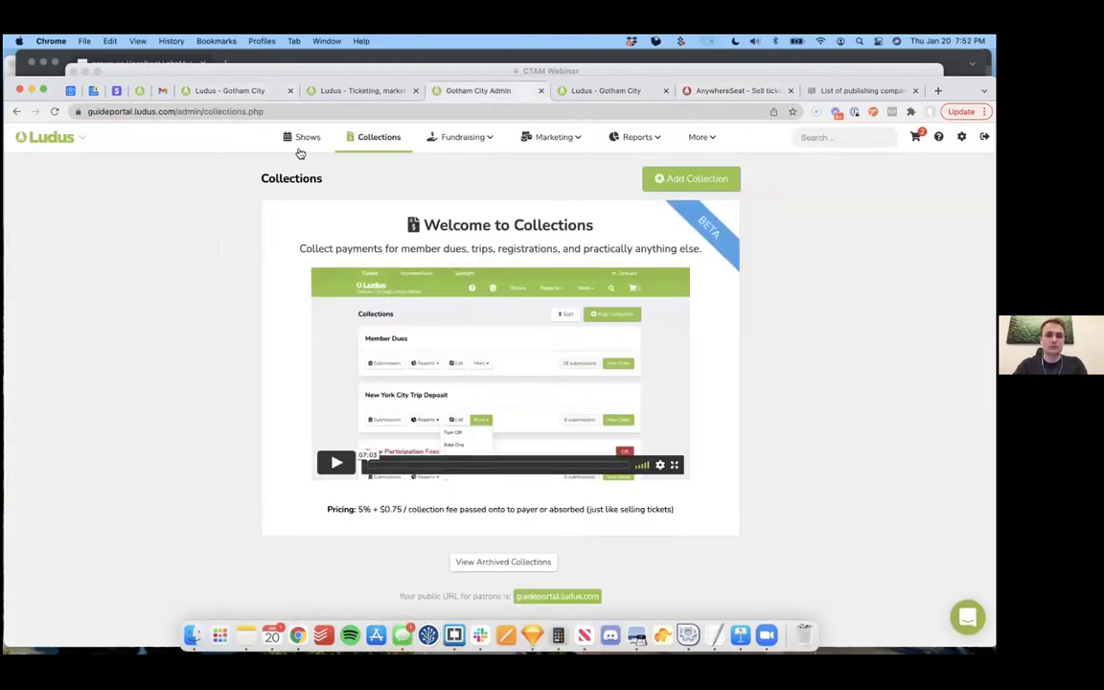
{"action": "left_click", "coordinate": [303, 138]}
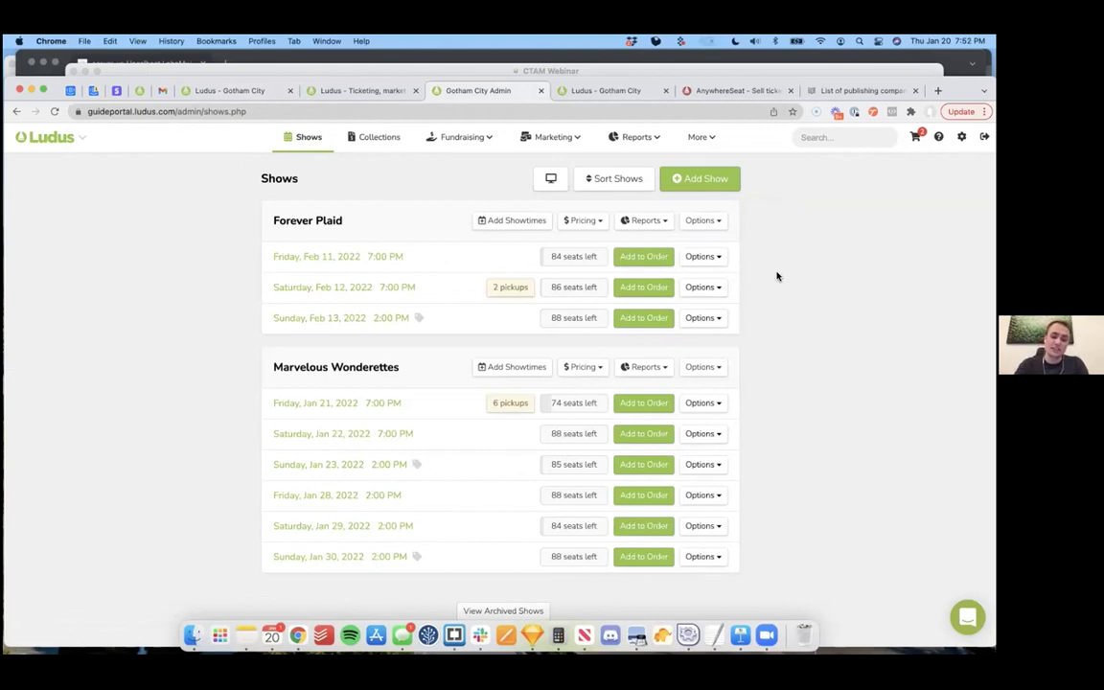
{"action": "left_click", "coordinate": [701, 137]}
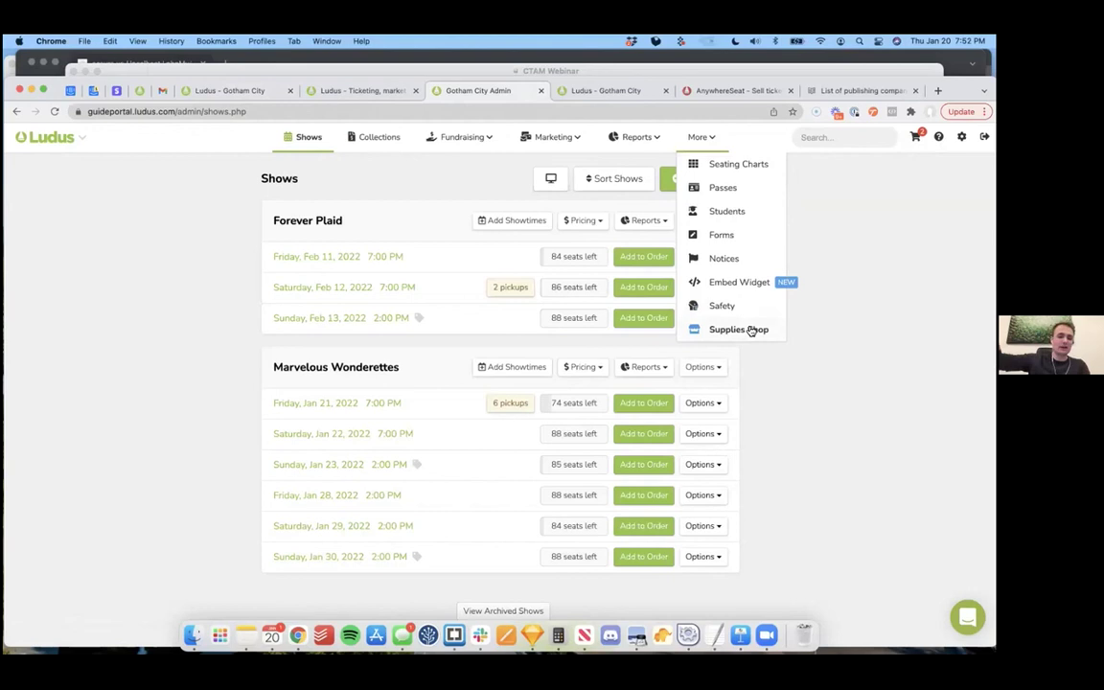
Step: Browse the Supplies Shop products and view the $299.00 Payment Terminal details
{"action": "left_click", "coordinate": [752, 330]}
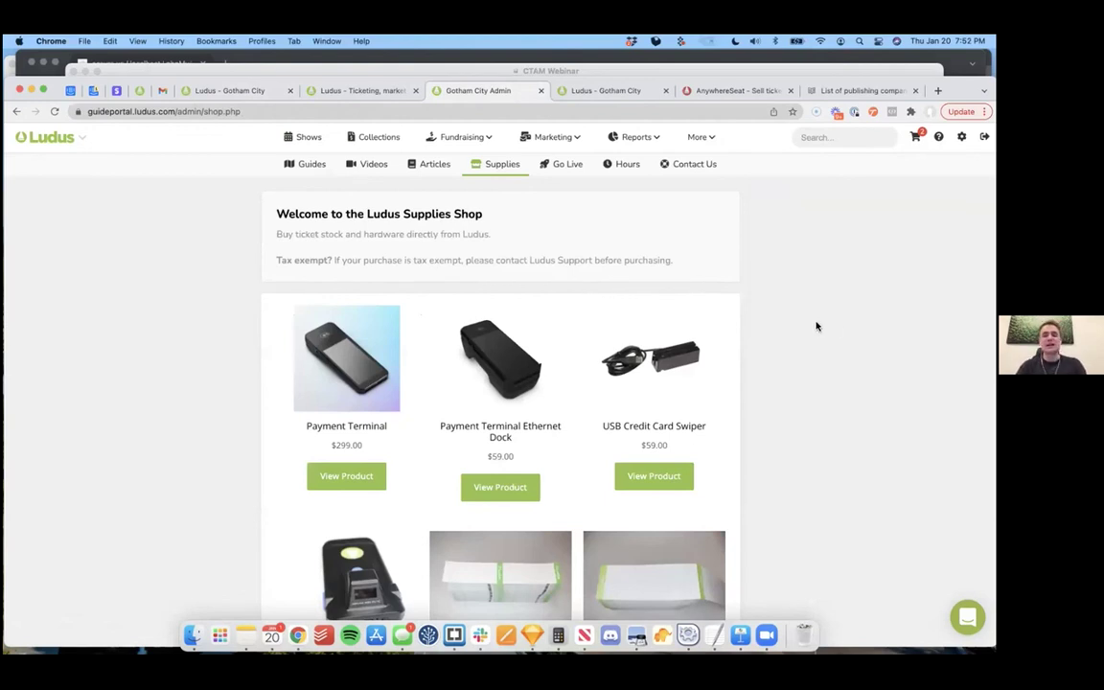
{"action": "scroll", "coordinate": [817, 326], "scroll_direction": "down", "scroll_amount": 2}
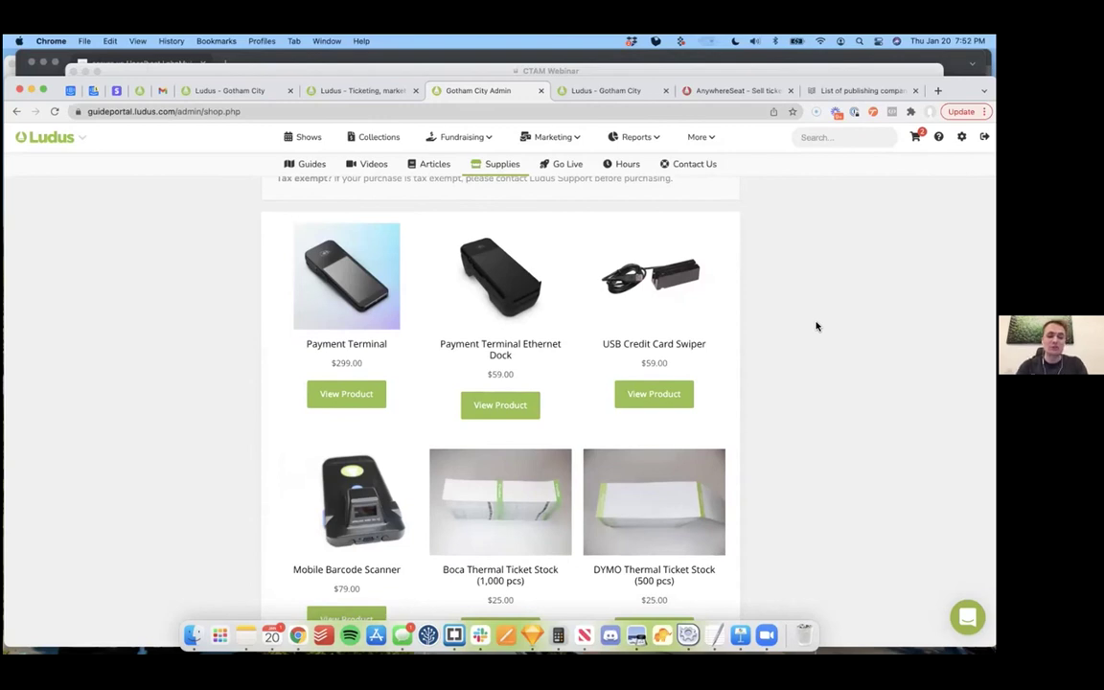
{"action": "scroll", "coordinate": [816, 327], "scroll_direction": "down", "scroll_amount": 1}
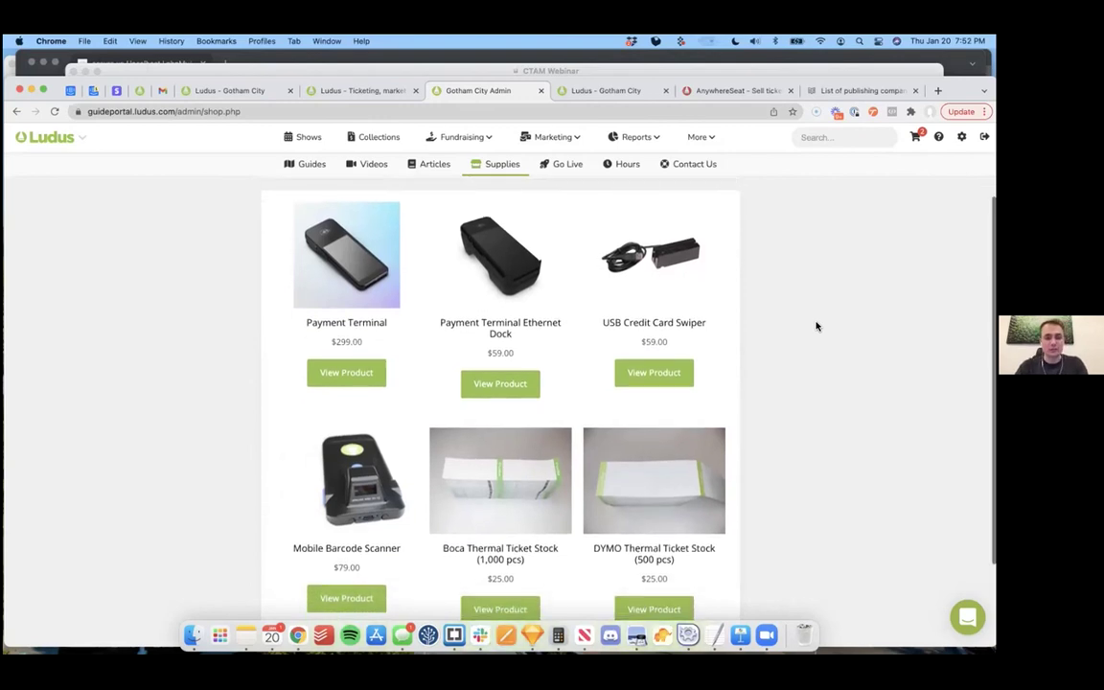
{"action": "left_click", "coordinate": [351, 380]}
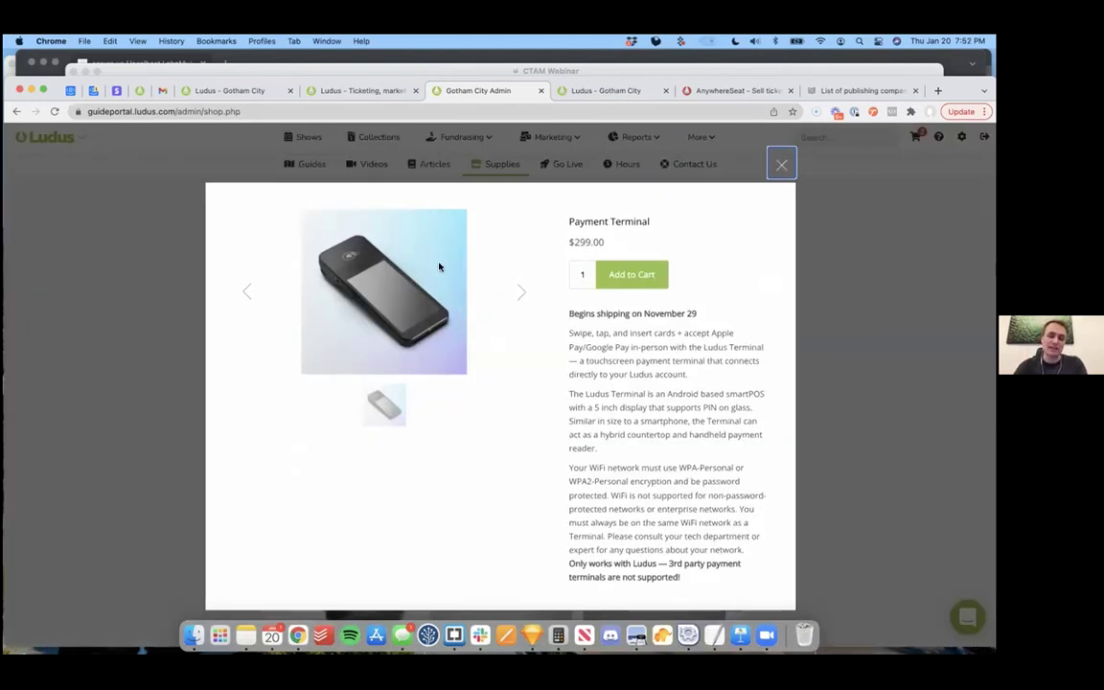
Step: Close the Payment Terminal details and scroll the six shop items down to the $25.00 DYMO ticket stock
{"action": "left_click", "coordinate": [781, 165]}
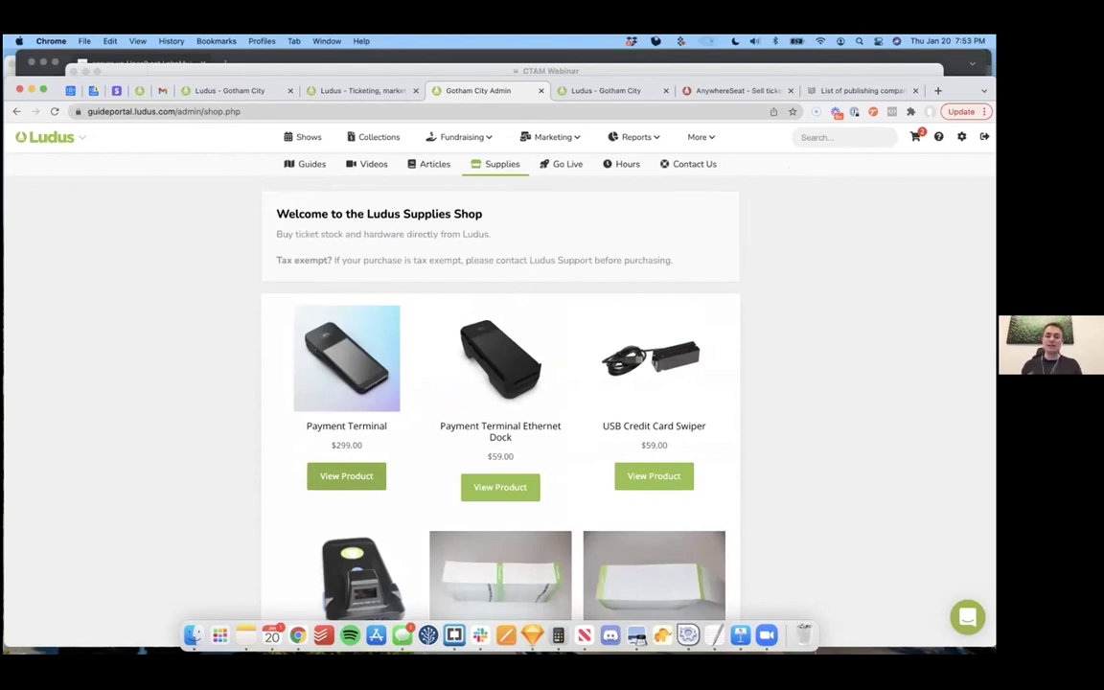
{"action": "scroll", "coordinate": [825, 399], "scroll_direction": "down", "scroll_amount": 2}
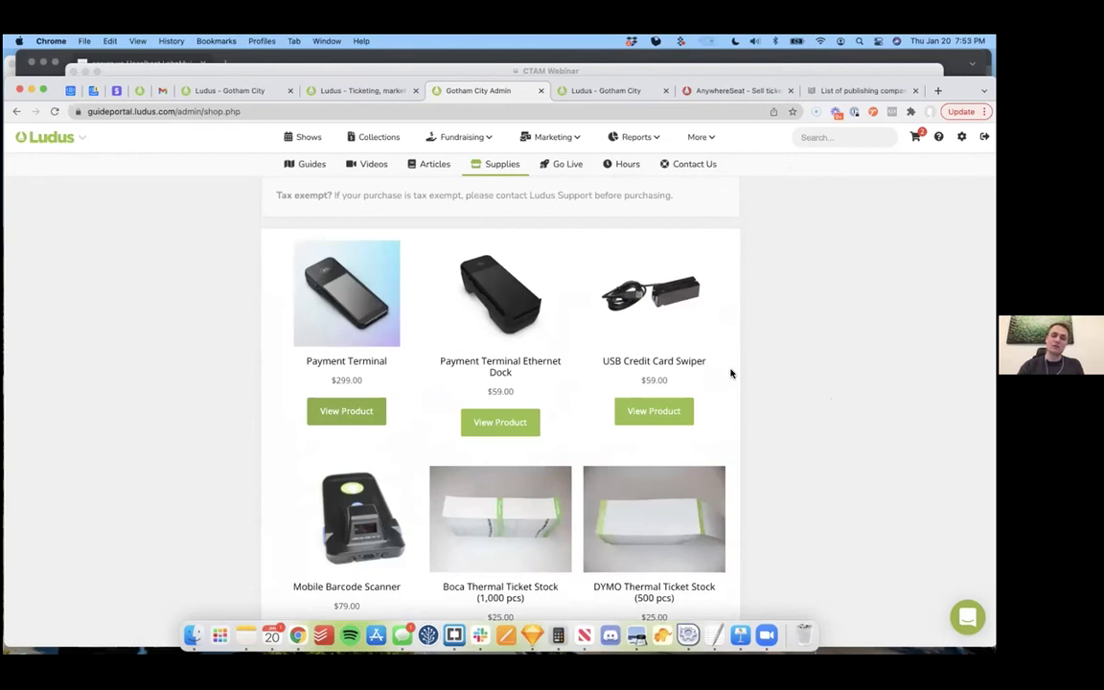
{"action": "scroll", "coordinate": [719, 373], "scroll_direction": "down", "scroll_amount": 2}
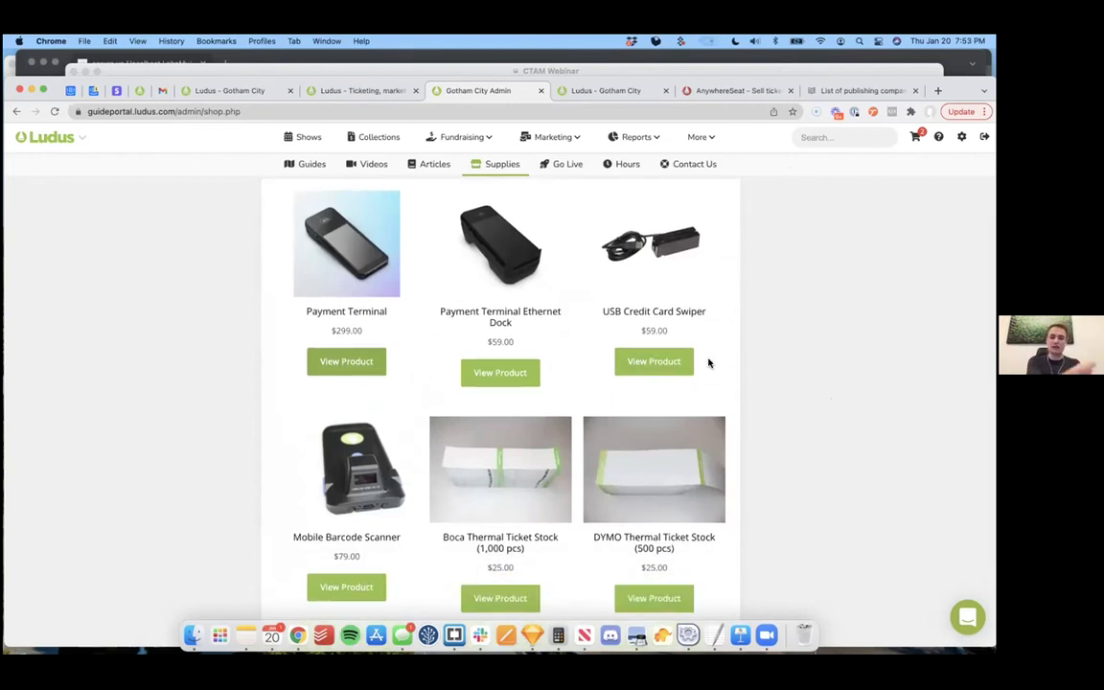
{"action": "scroll", "coordinate": [382, 412], "scroll_direction": "down", "scroll_amount": 3}
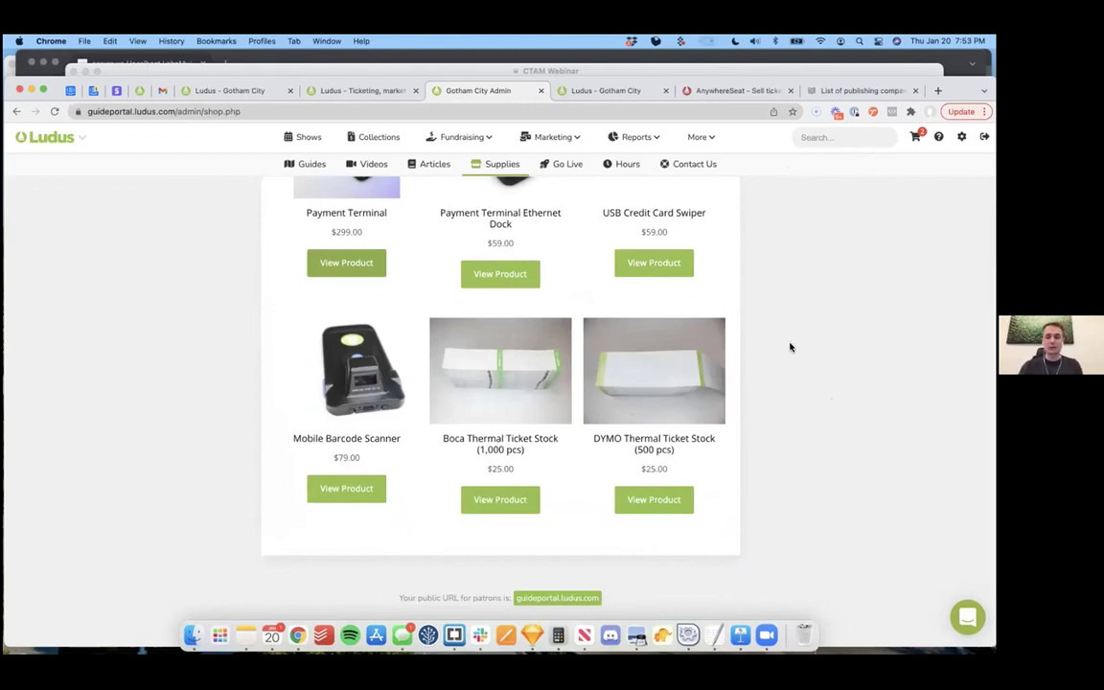
{"action": "scroll", "coordinate": [789, 346], "scroll_direction": "up", "scroll_amount": 6}
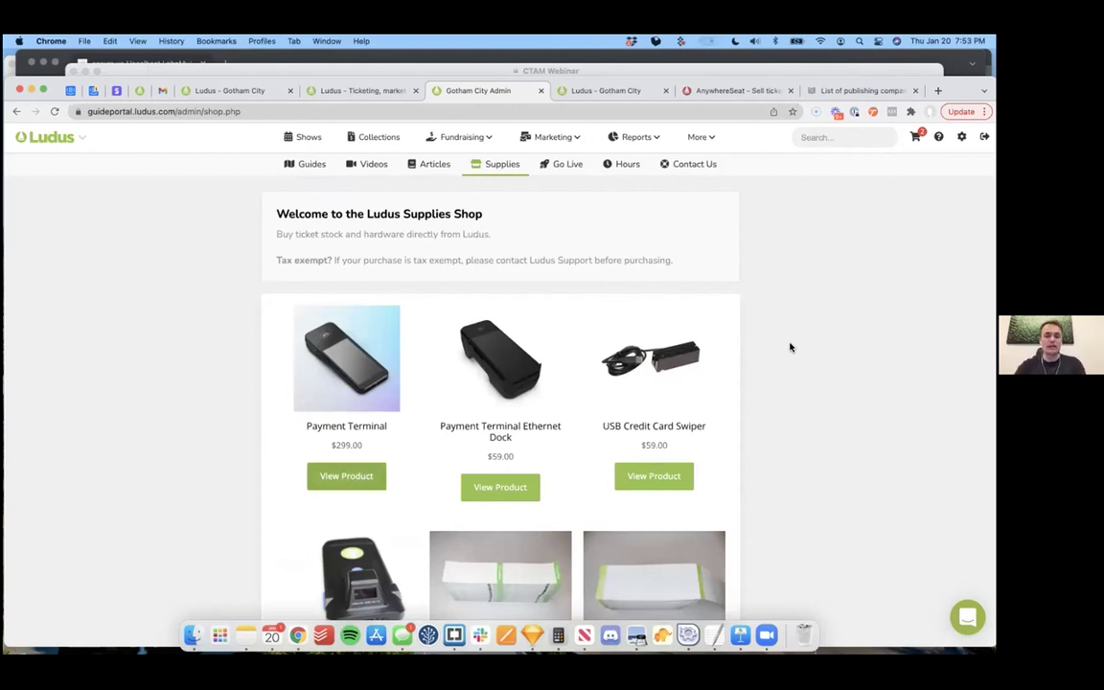
Step: Return to the Shows list and bring up Options for the Jan 21 Marvelous Wonderettes showtime
{"action": "left_click", "coordinate": [309, 139]}
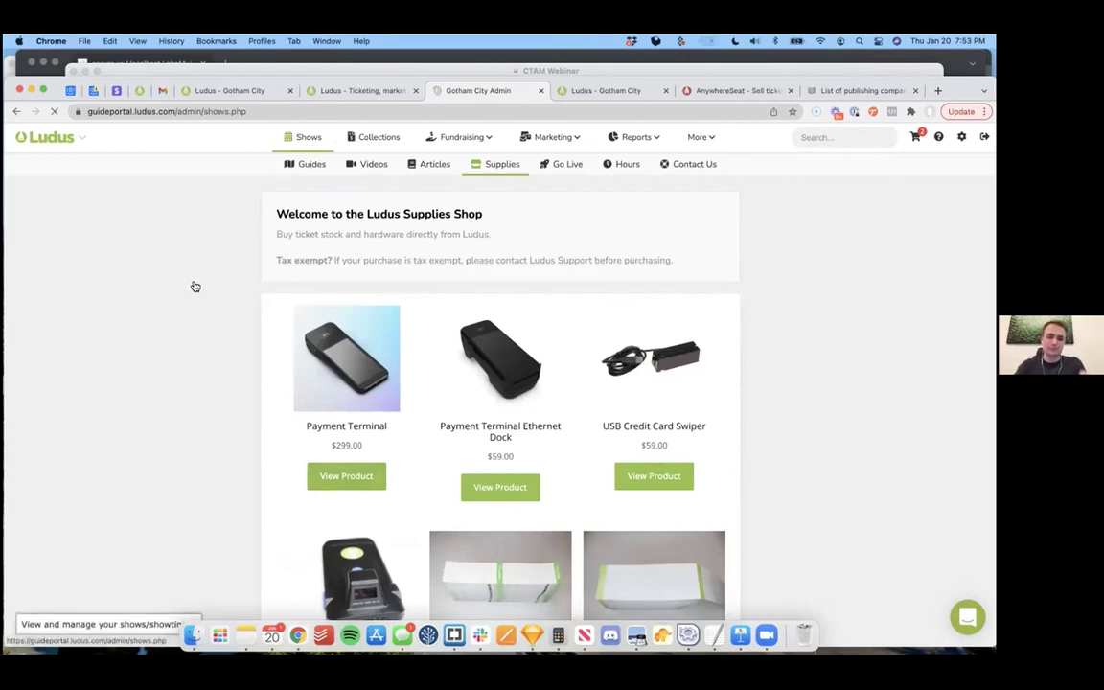
{"action": "left_click", "coordinate": [16, 111]}
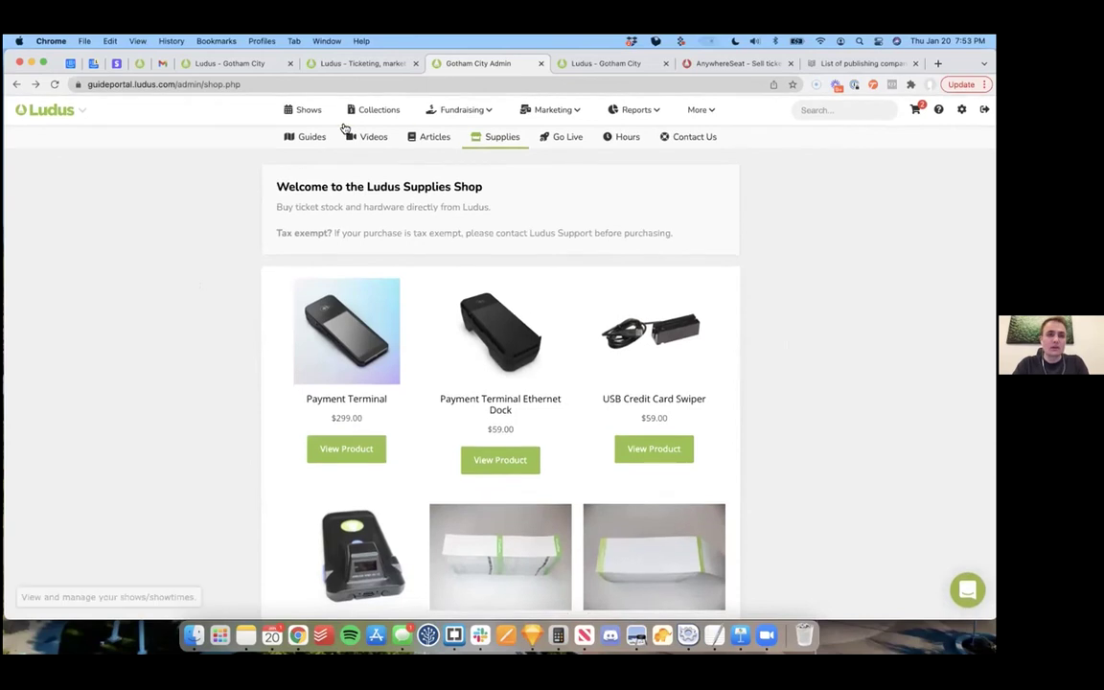
{"action": "left_click", "coordinate": [308, 109]}
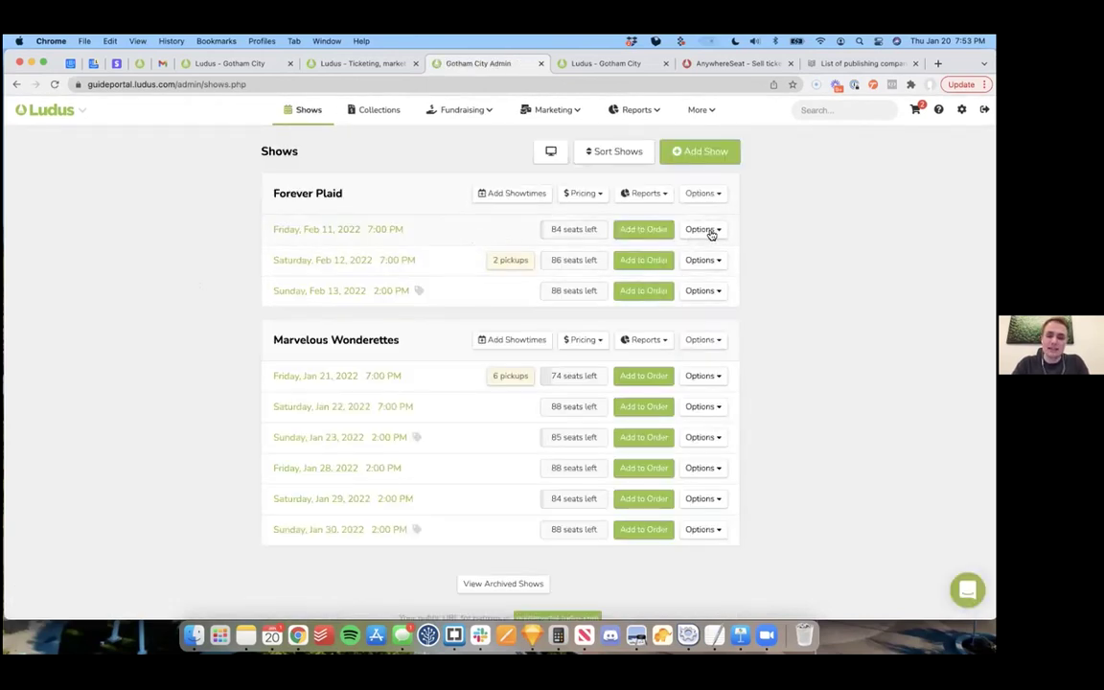
{"action": "left_click", "coordinate": [720, 378]}
{"action": "scroll", "coordinate": [764, 377], "scroll_direction": "down", "scroll_amount": 1}
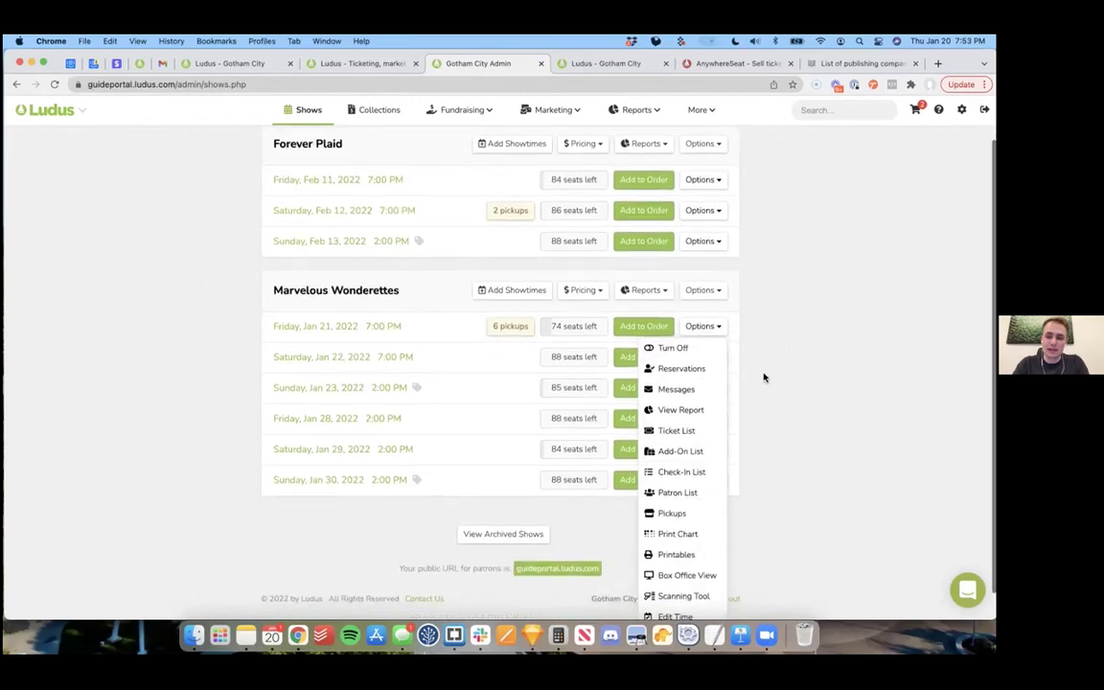
Step: Open the showtime's Check-In List and select the tickets for seats 3-B4 through 3-B7
{"action": "left_click", "coordinate": [678, 445]}
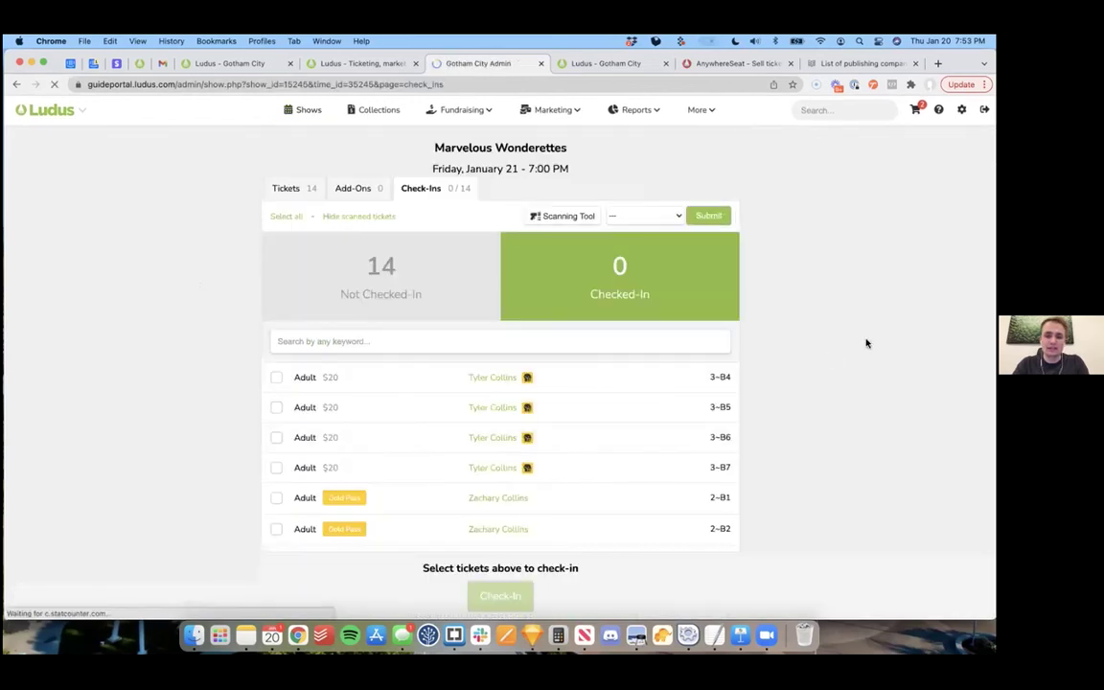
{"action": "scroll", "coordinate": [818, 351], "scroll_direction": "down", "scroll_amount": 1}
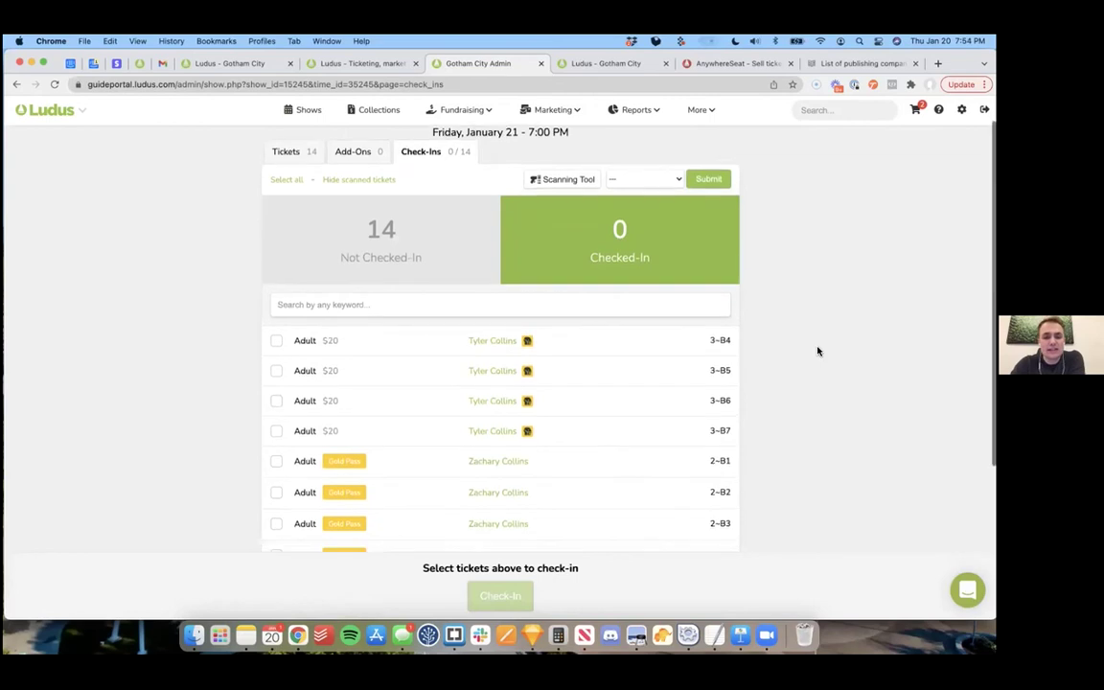
{"action": "scroll", "coordinate": [817, 351], "scroll_direction": "down", "scroll_amount": 1}
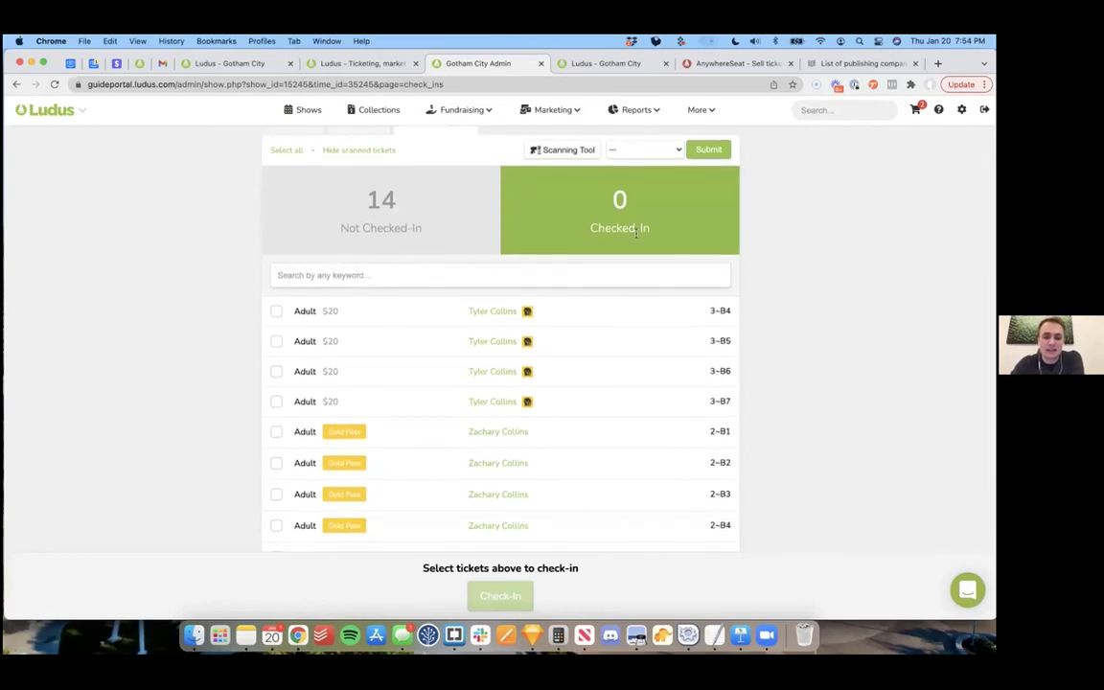
{"action": "scroll", "coordinate": [424, 325], "scroll_direction": "down", "scroll_amount": 5}
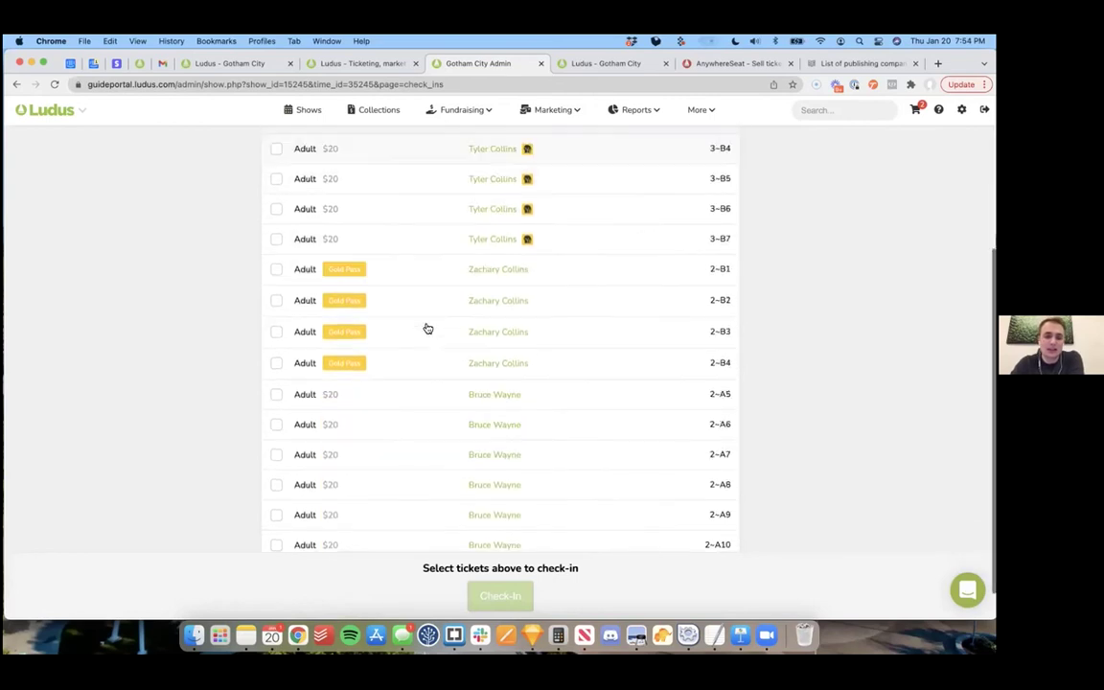
{"action": "scroll", "coordinate": [424, 328], "scroll_direction": "up", "scroll_amount": 7}
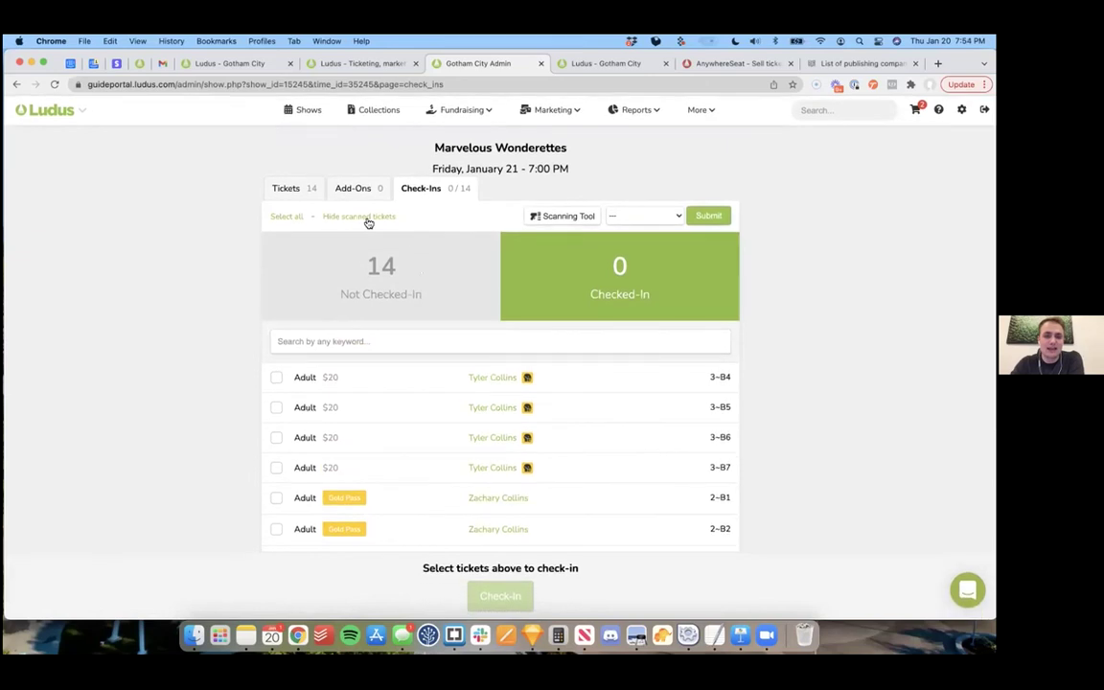
{"action": "scroll", "coordinate": [207, 332], "scroll_direction": "down", "scroll_amount": 4}
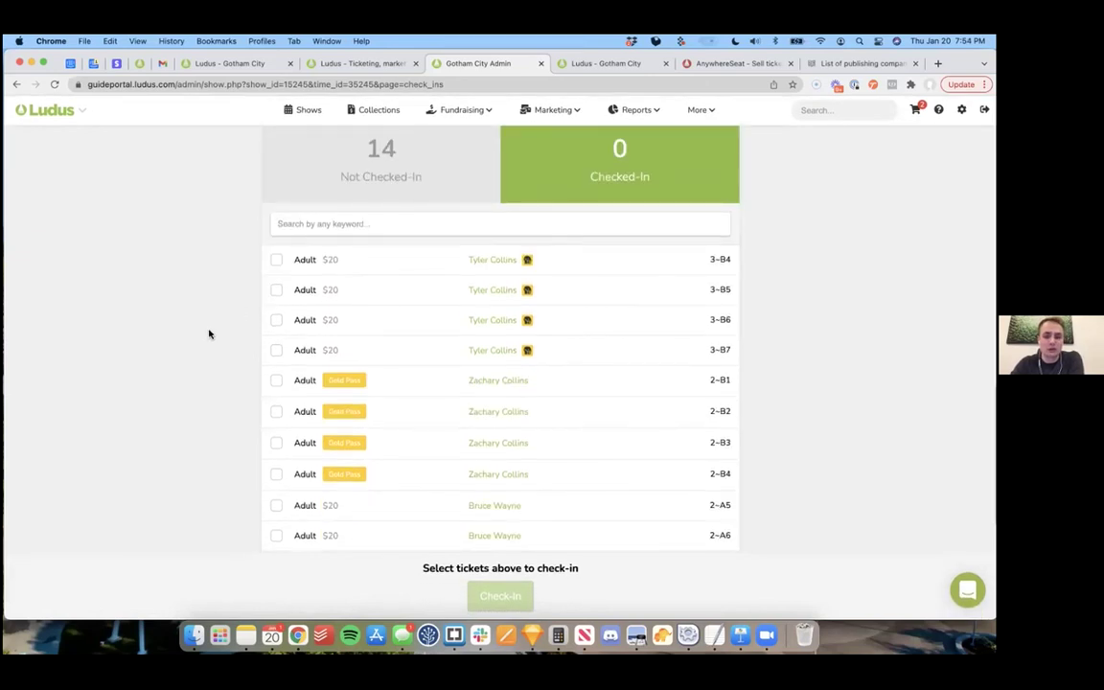
{"action": "left_click", "coordinate": [383, 260]}
{"action": "left_click", "coordinate": [403, 290]}
{"action": "left_click", "coordinate": [422, 319]}
{"action": "left_click", "coordinate": [422, 355]}
{"action": "scroll", "coordinate": [649, 297], "scroll_direction": "up", "scroll_amount": 4}
Step: Apply the Check-In action to the four selected tickets and submit
{"action": "left_click", "coordinate": [650, 218]}
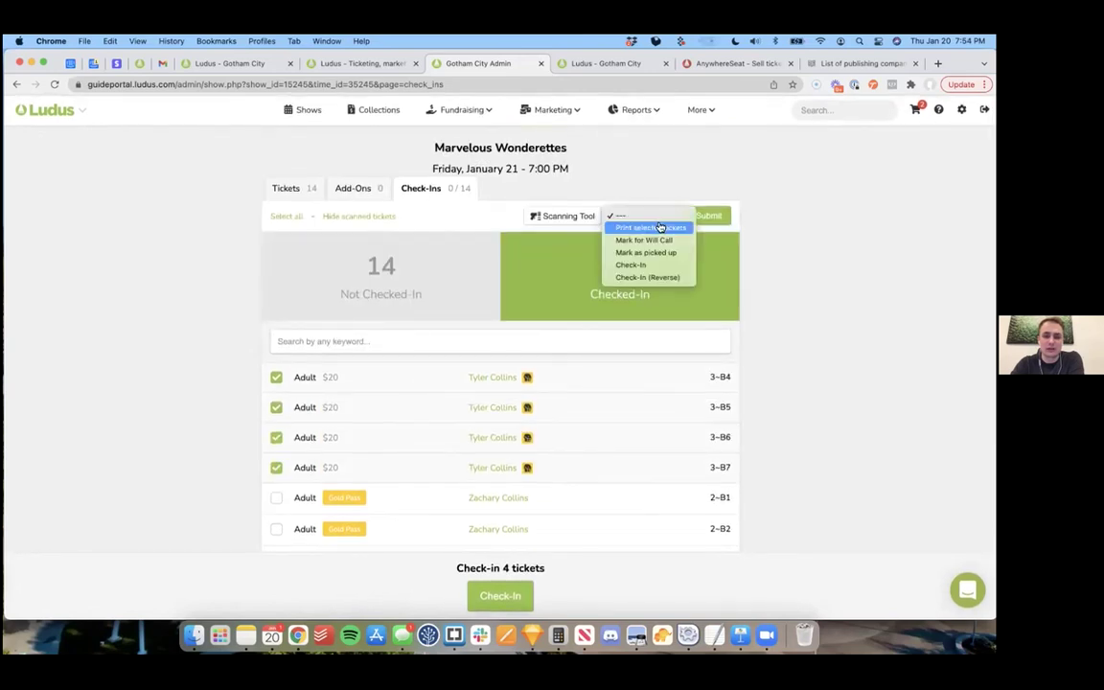
{"action": "left_click", "coordinate": [823, 288]}
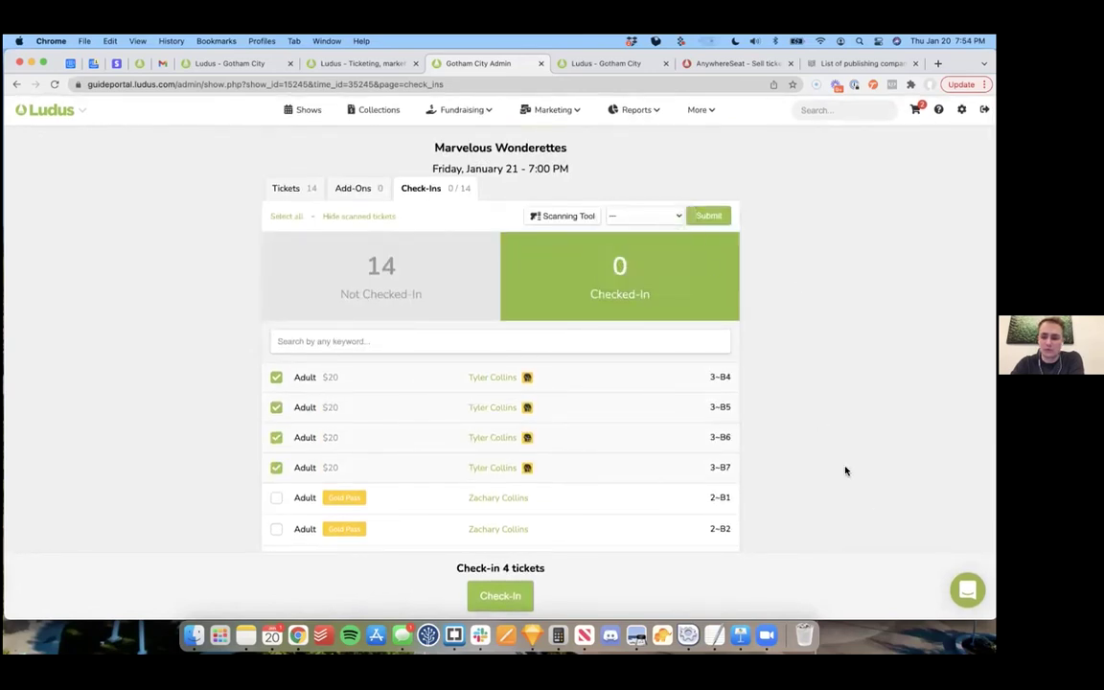
{"action": "left_click", "coordinate": [642, 219]}
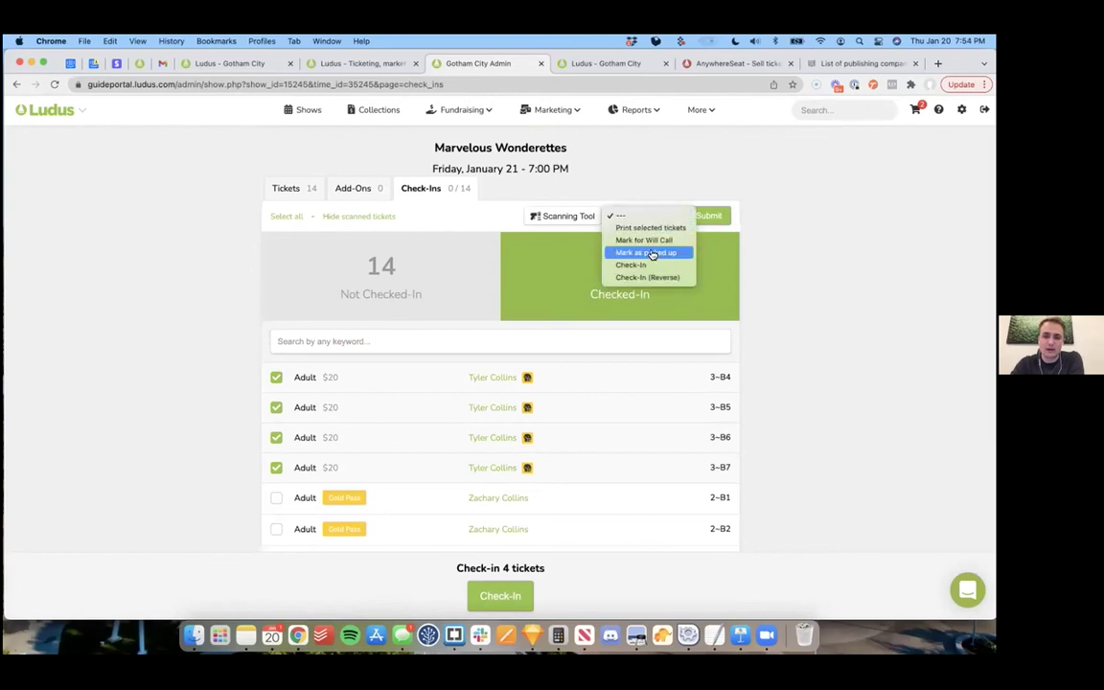
{"action": "left_click", "coordinate": [648, 265]}
{"action": "left_click", "coordinate": [714, 218]}
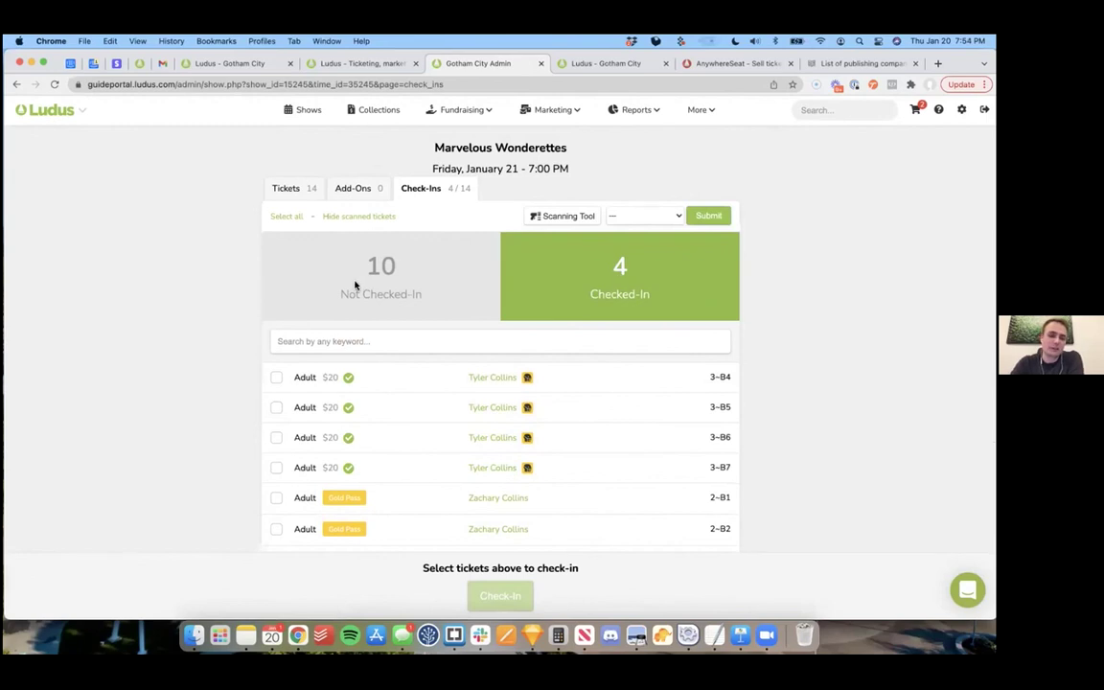
Step: Toggle Hide scanned tickets, then reload to show all 14 tickets again
{"action": "left_click", "coordinate": [354, 217]}
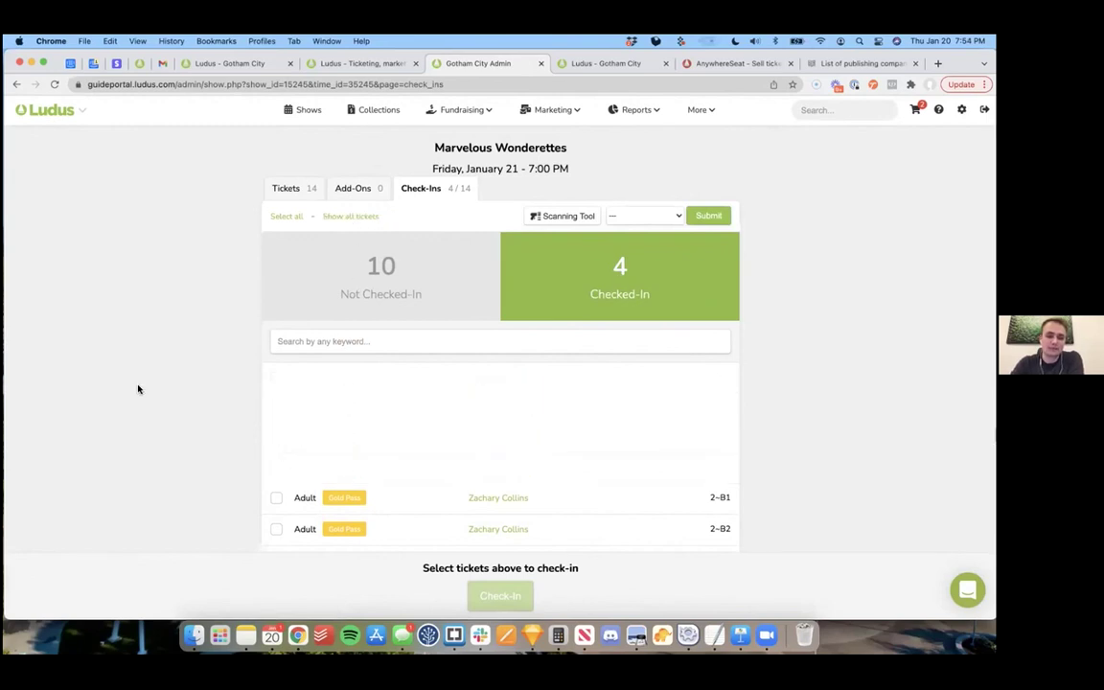
{"action": "scroll", "coordinate": [165, 379], "scroll_direction": "down", "scroll_amount": 3}
{"action": "scroll", "coordinate": [165, 379], "scroll_direction": "up", "scroll_amount": 3}
{"action": "scroll", "coordinate": [165, 380], "scroll_direction": "down", "scroll_amount": 3}
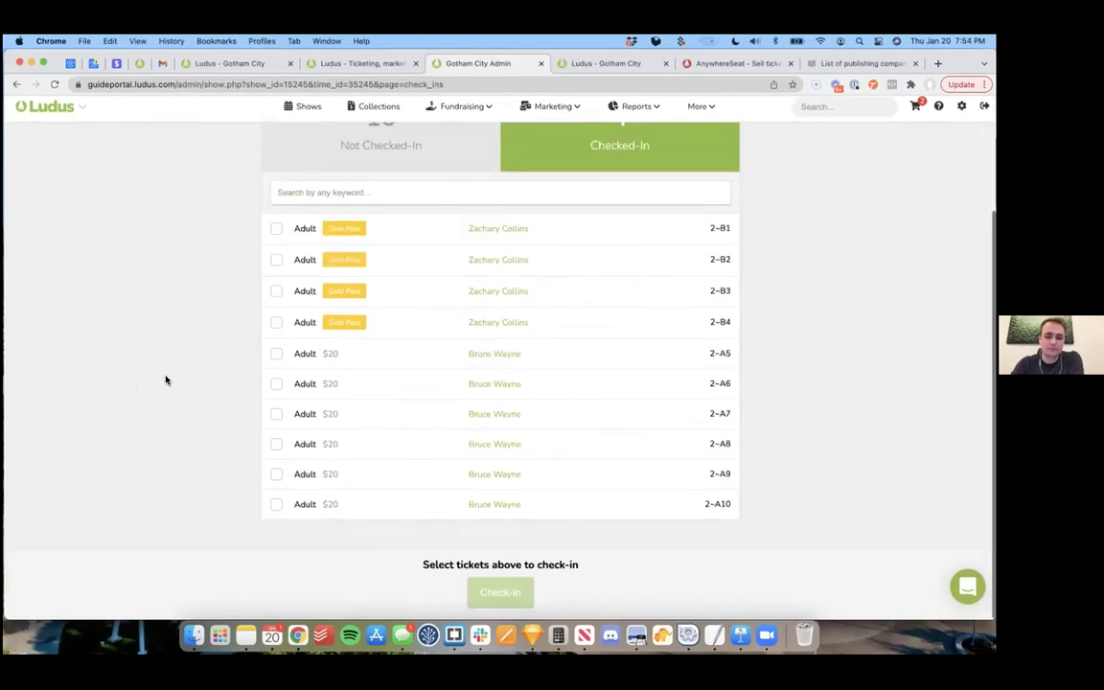
{"action": "scroll", "coordinate": [195, 344], "scroll_direction": "up", "scroll_amount": 1}
{"action": "scroll", "coordinate": [195, 343], "scroll_direction": "up", "scroll_amount": 2}
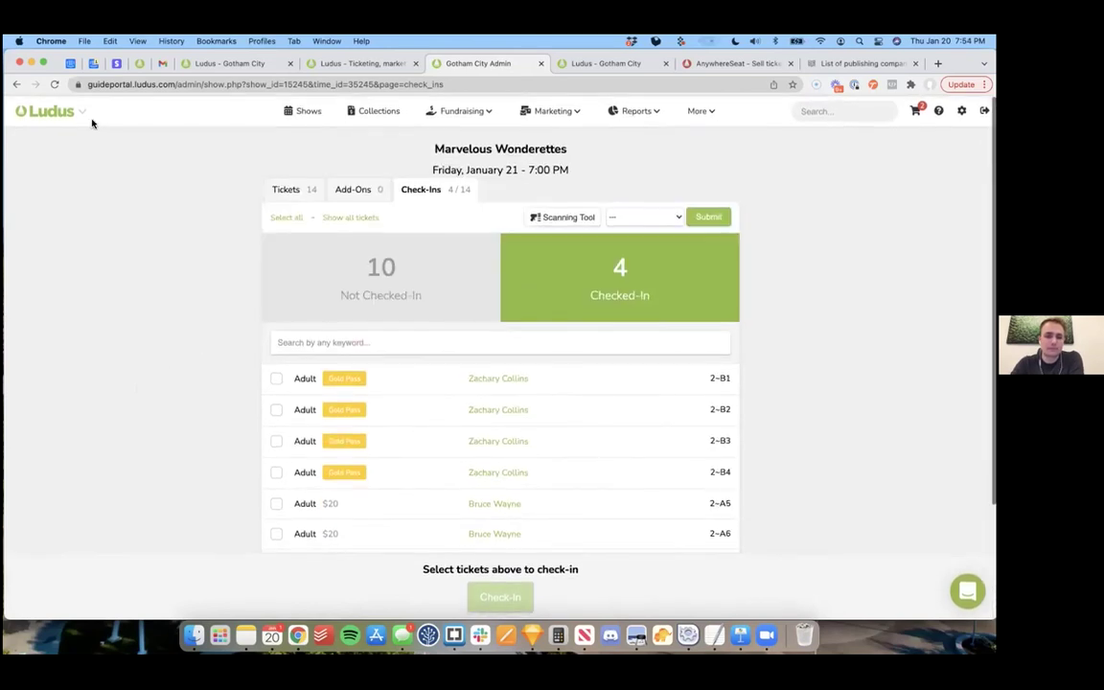
{"action": "left_click", "coordinate": [54, 84]}
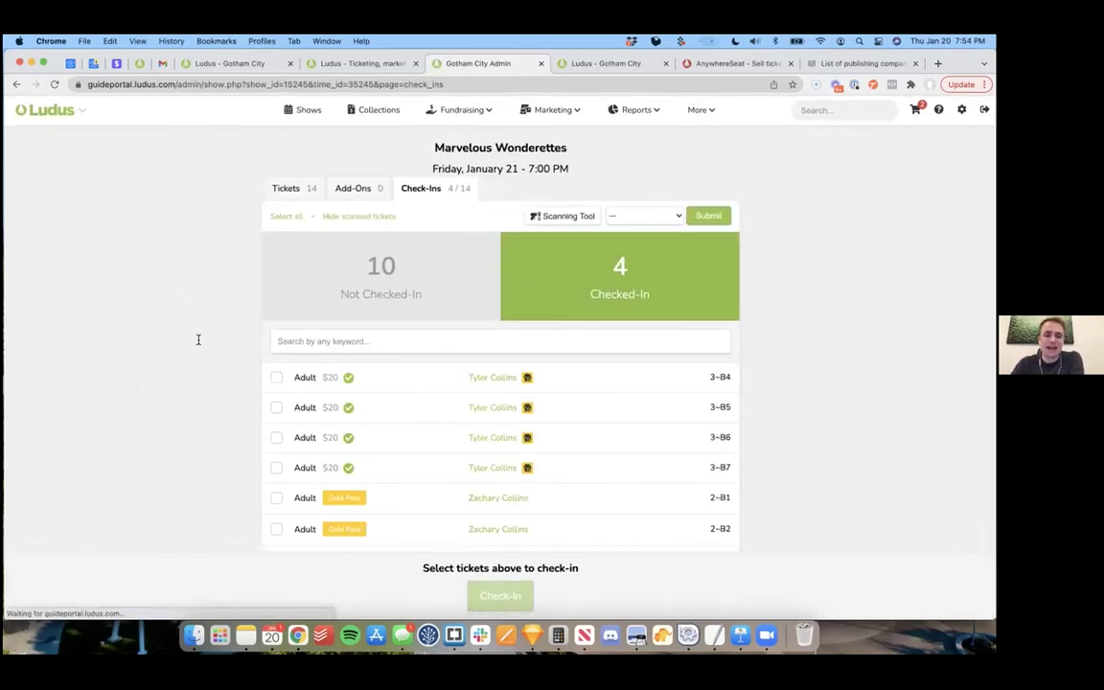
{"action": "scroll", "coordinate": [428, 350], "scroll_direction": "down", "scroll_amount": 1}
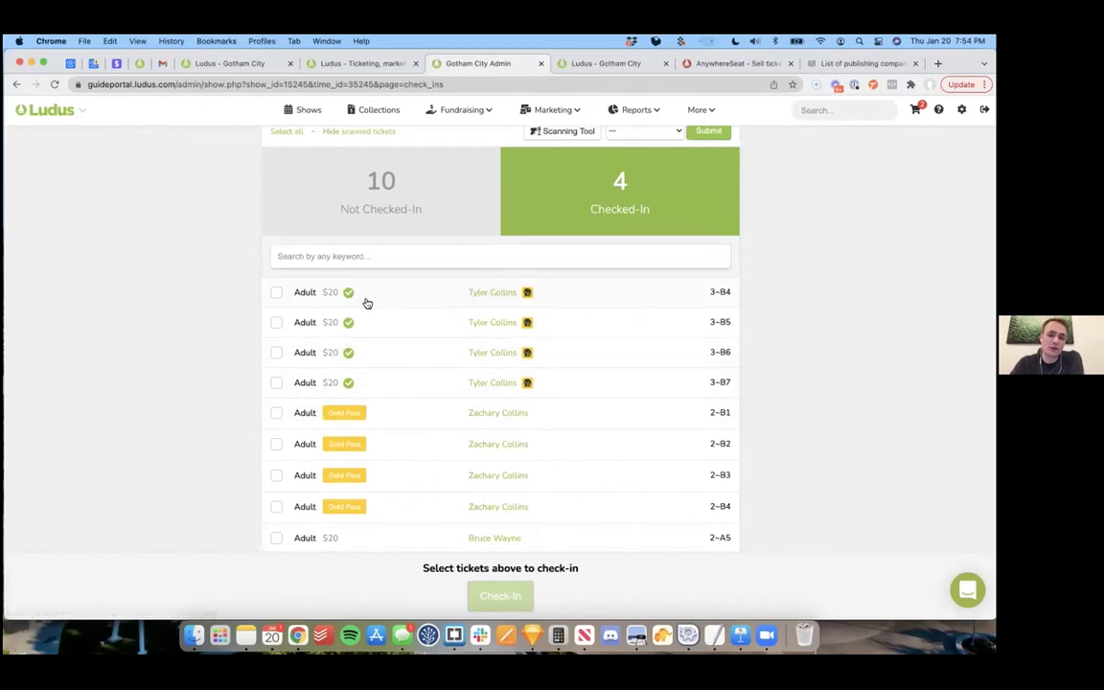
{"action": "mouse_move", "coordinate": [348, 293]}
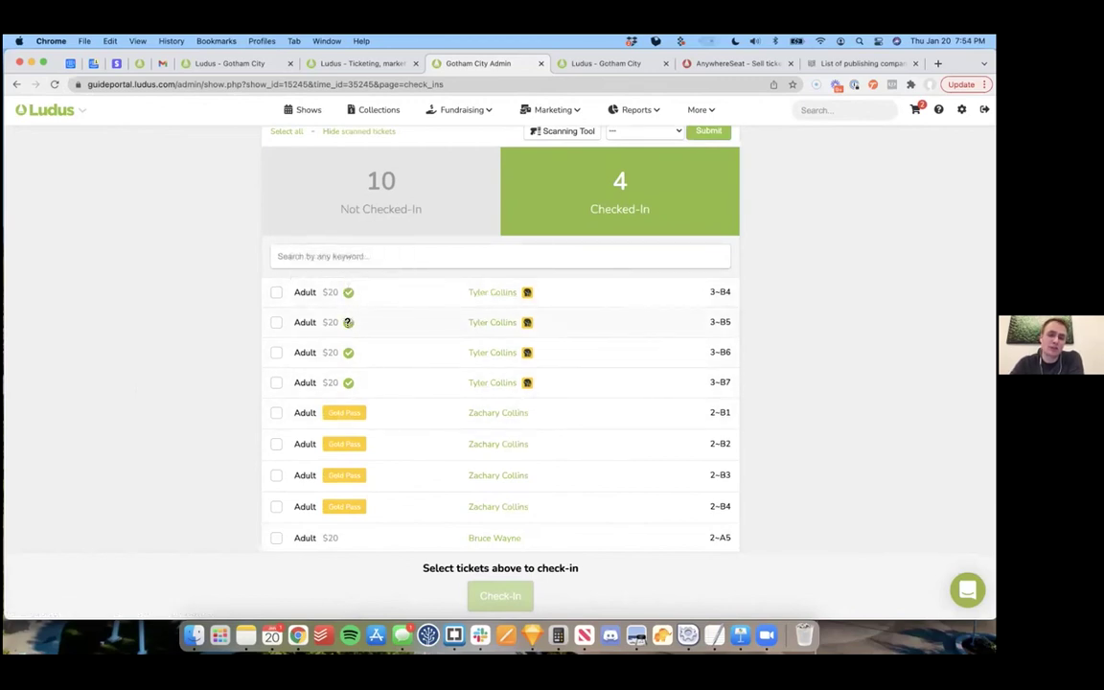
Step: Open the ticket holder's patron details and view the order with the four tickets
{"action": "left_click", "coordinate": [484, 291]}
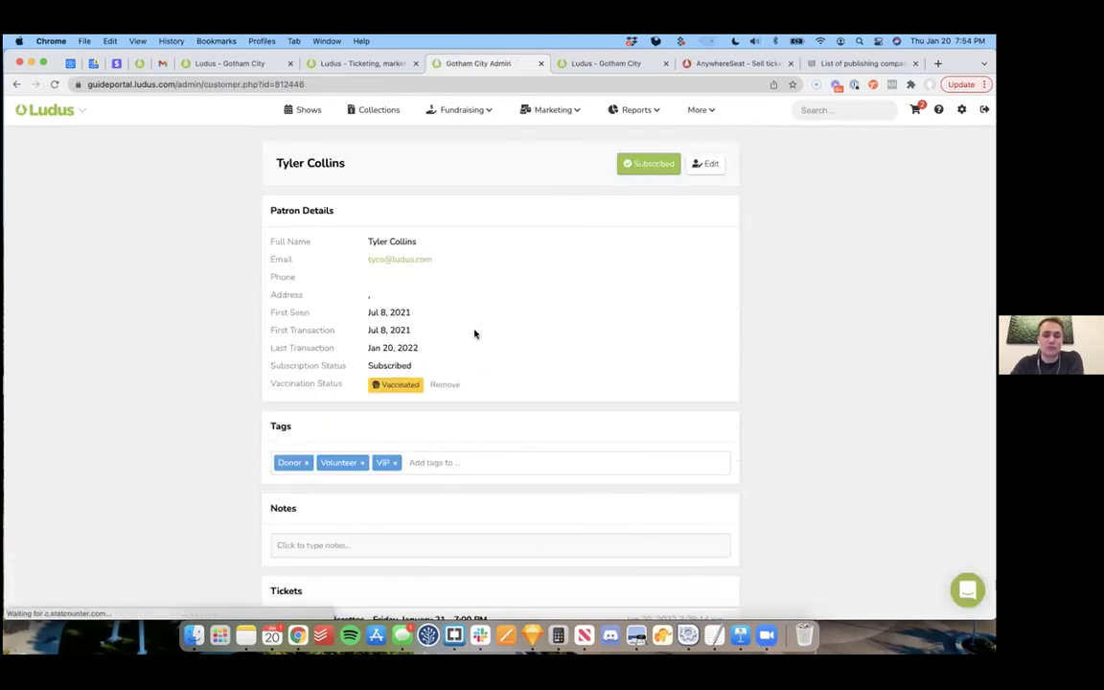
{"action": "scroll", "coordinate": [476, 332], "scroll_direction": "down", "scroll_amount": 3}
{"action": "left_click", "coordinate": [446, 364]}
{"action": "scroll", "coordinate": [241, 415], "scroll_direction": "down", "scroll_amount": 5}
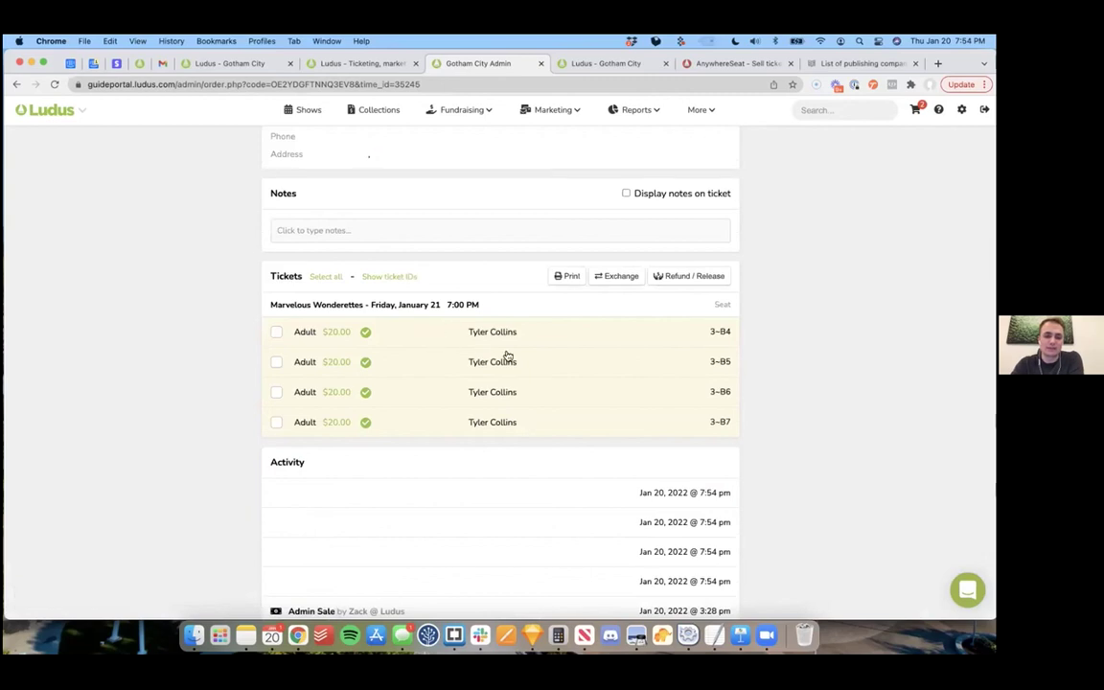
{"action": "scroll", "coordinate": [508, 357], "scroll_direction": "up", "scroll_amount": 5}
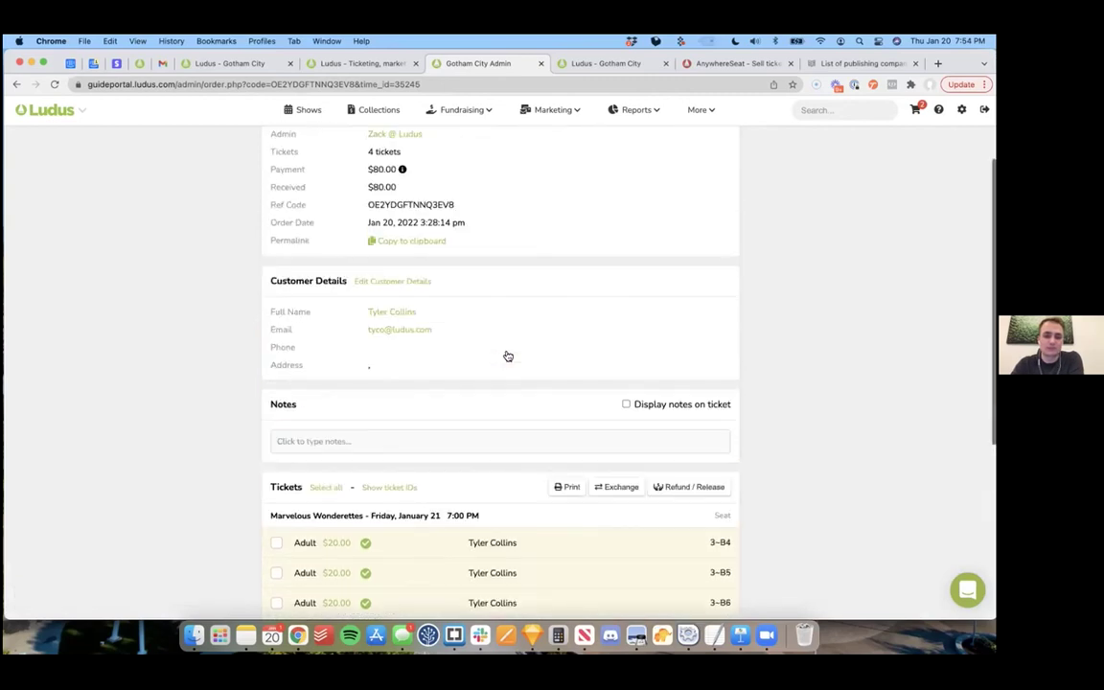
Step: Go back to the Shows list, then switch to the order confirmation and ludus.com tabs
{"action": "left_click", "coordinate": [299, 110]}
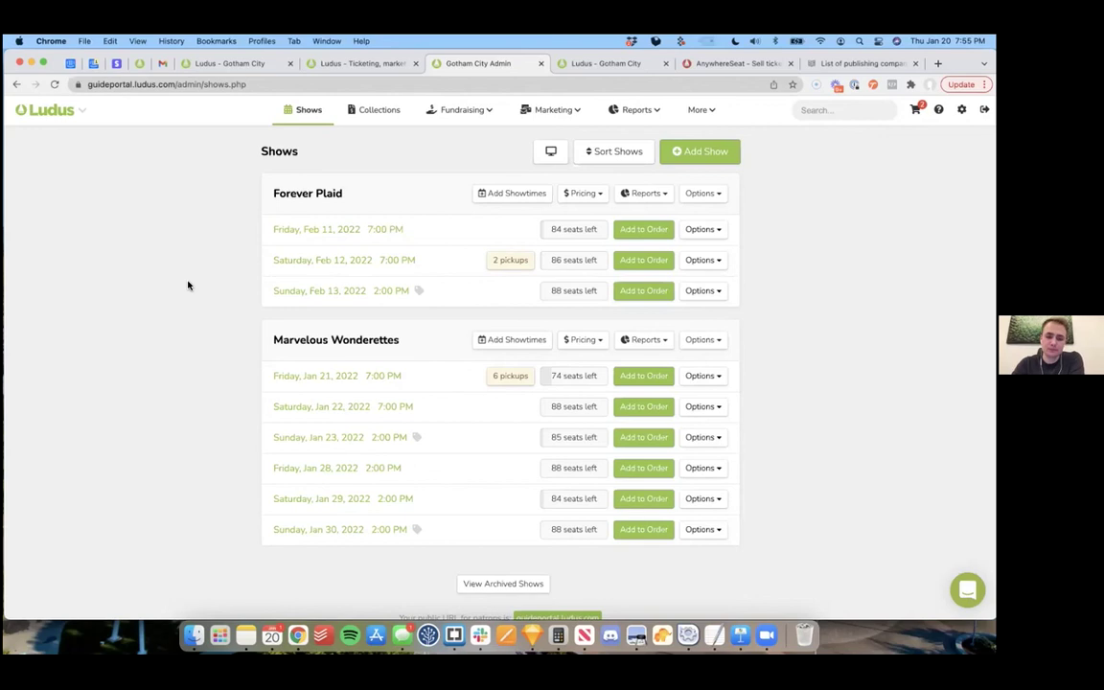
{"action": "left_click", "coordinate": [188, 62]}
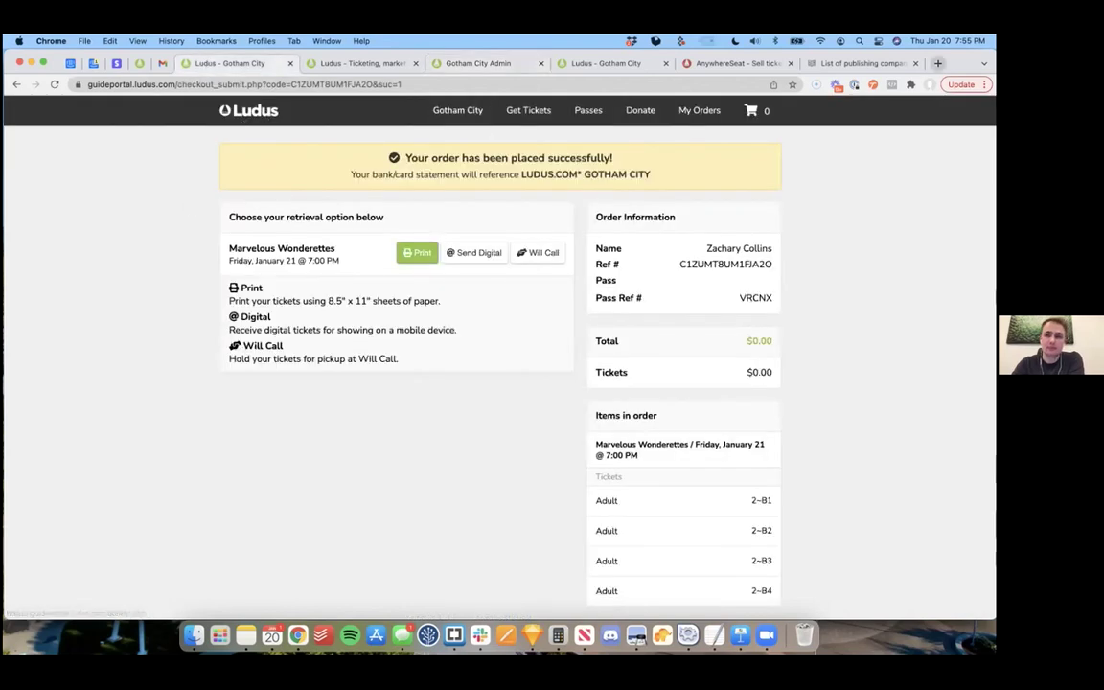
{"action": "left_click_drag", "start_coordinate": [372, 67], "coordinate": [372, 124]}
{"action": "left_click", "coordinate": [372, 124]}
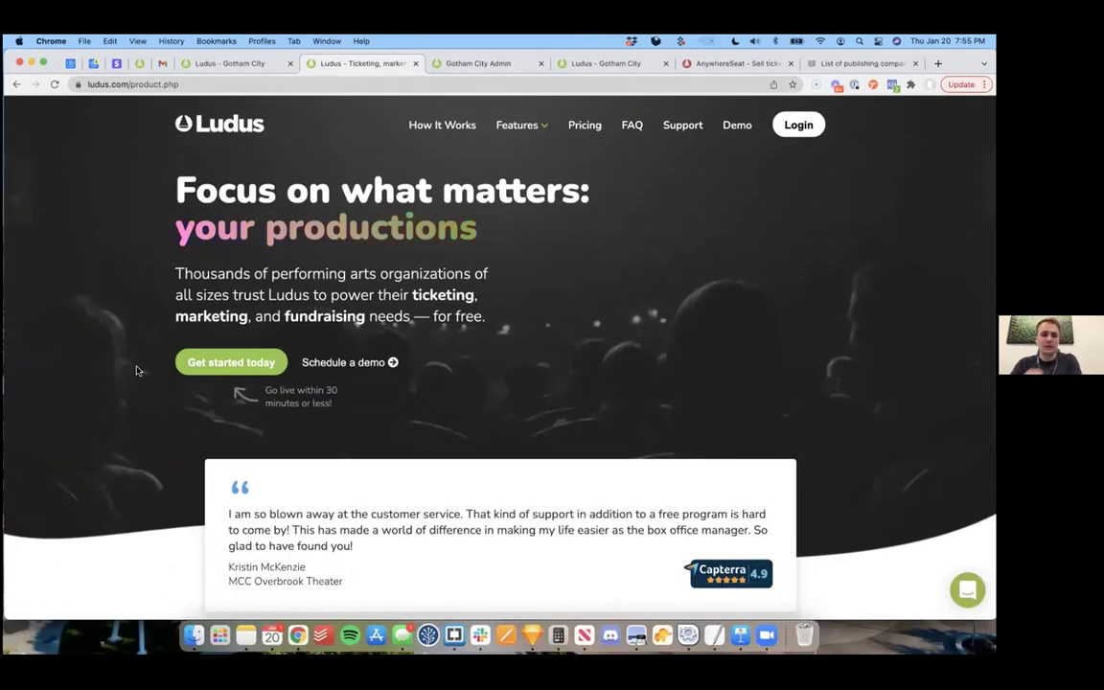
Step: Choose Get started today on the ludus.com page to reach the free account signup
{"action": "left_click", "coordinate": [219, 362]}
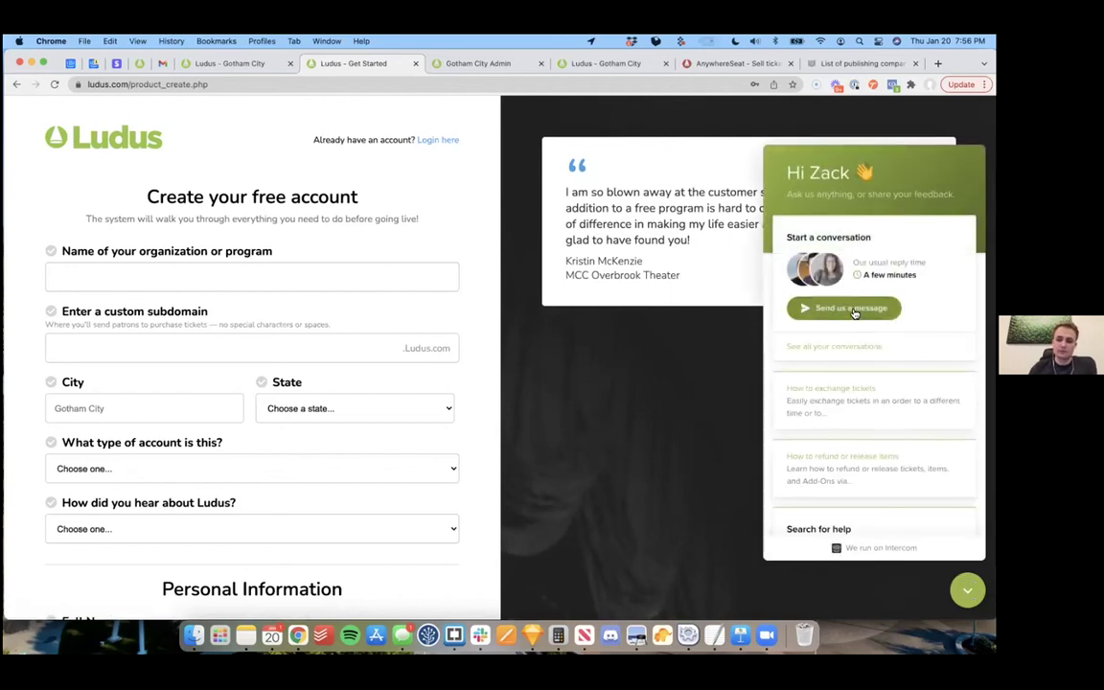
Step: Start a support chat message, then dismiss the chat panel with Escape
{"action": "left_click", "coordinate": [854, 310]}
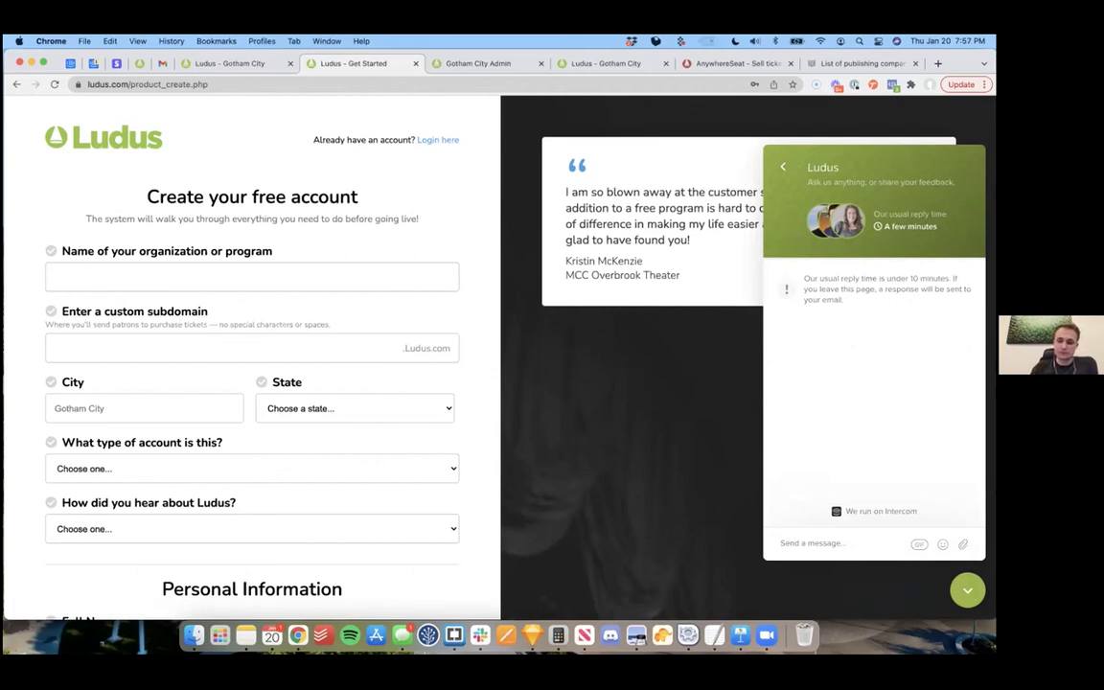
{"action": "key", "text": "Escape"}
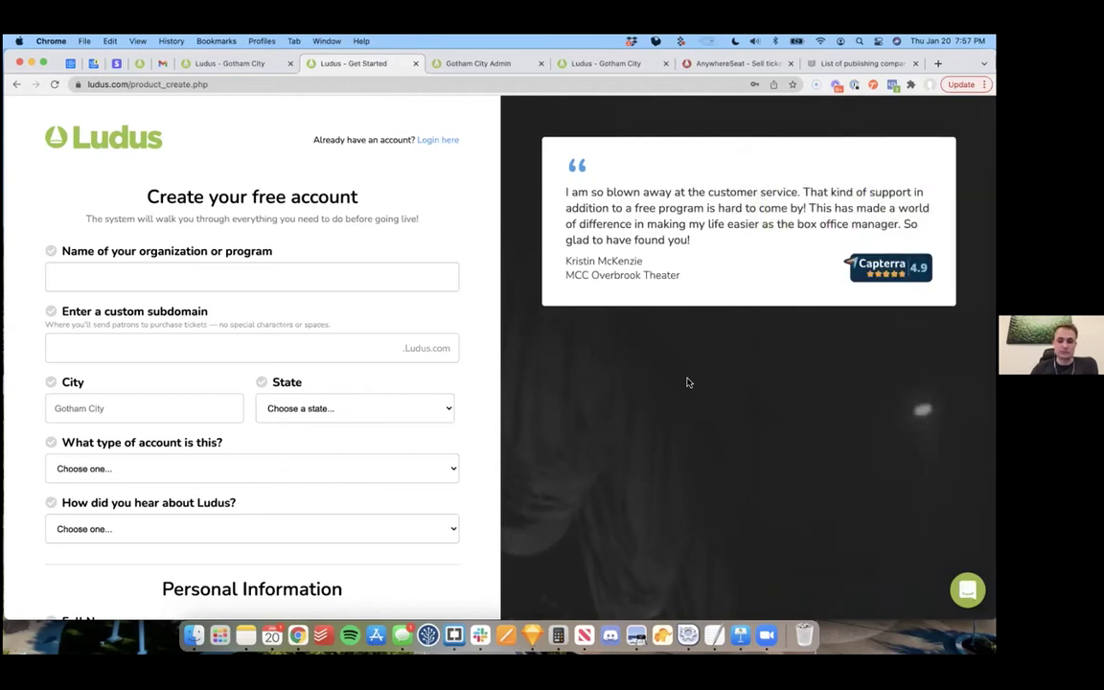